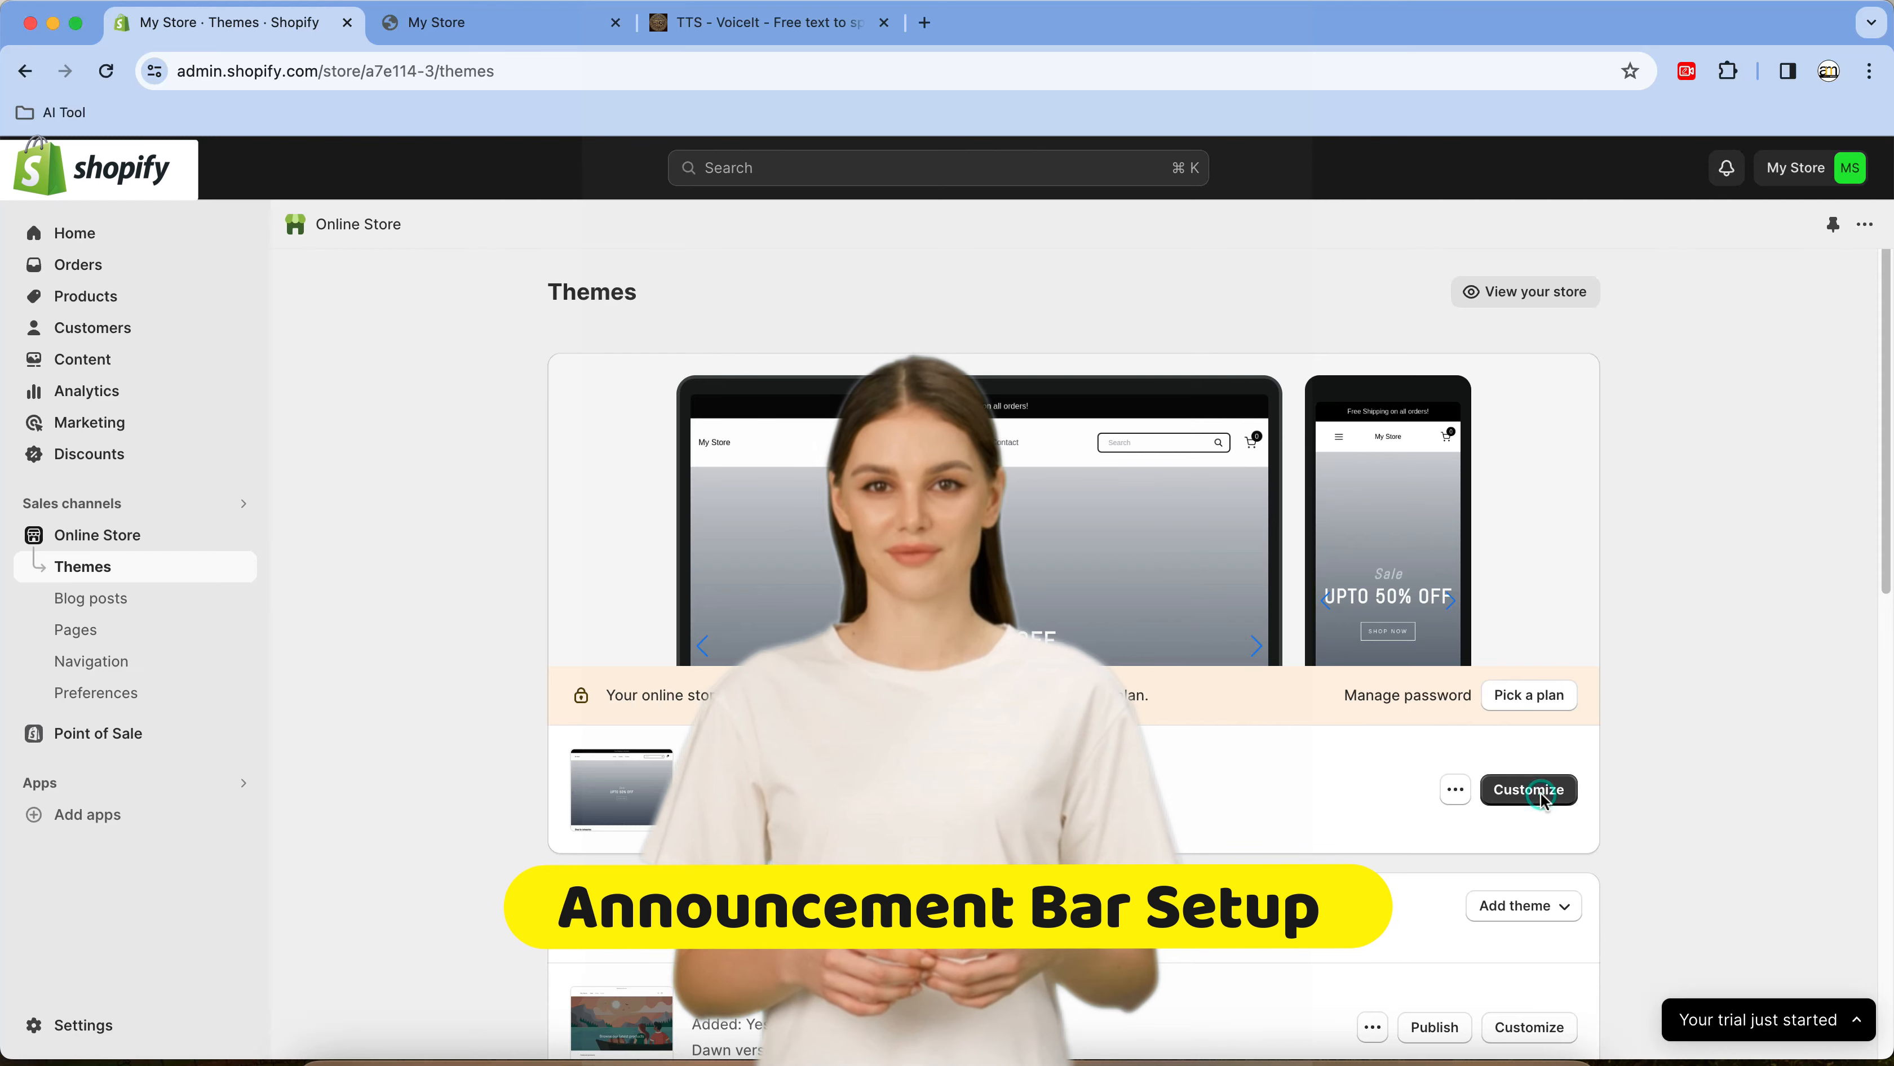
Customize the current theme, changing the Announcement Bar text to "Free Shipping on all orders. More text.", and save the change
left_click(1543, 797)
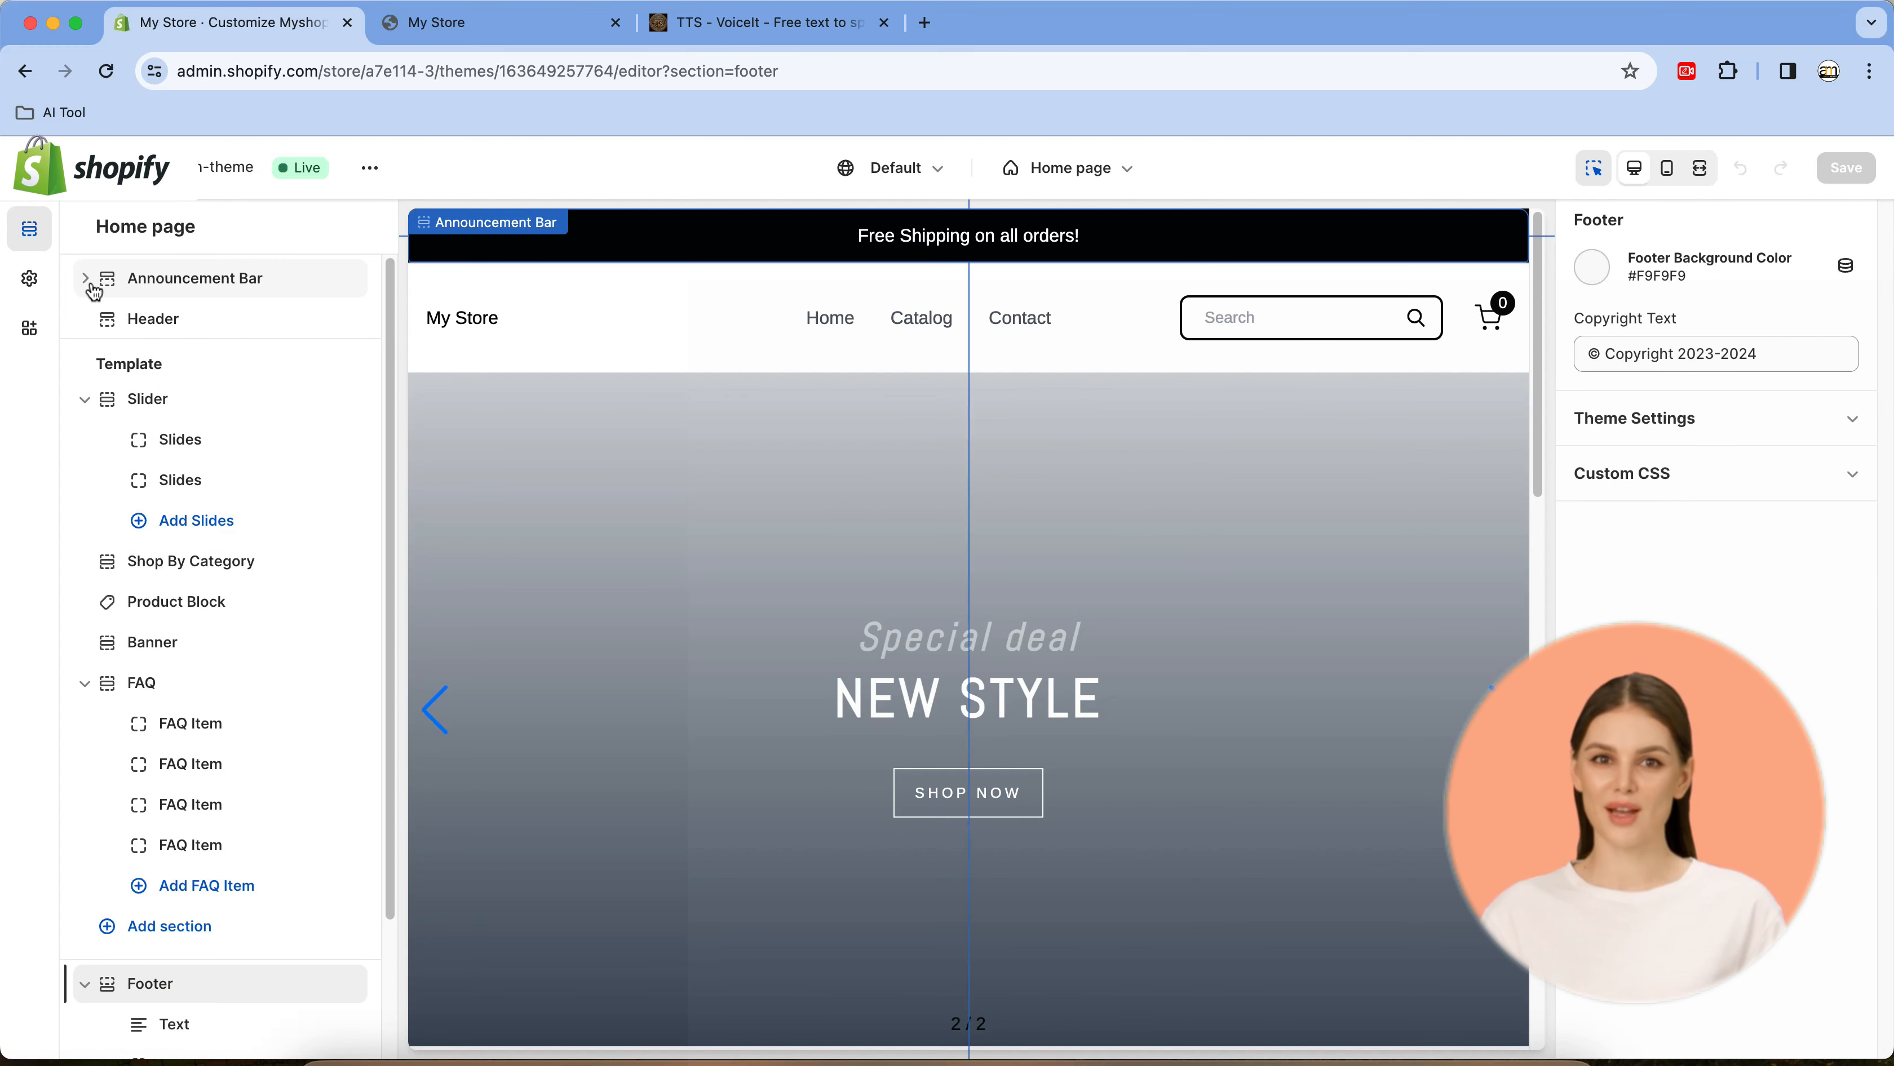
left_click(87, 280)
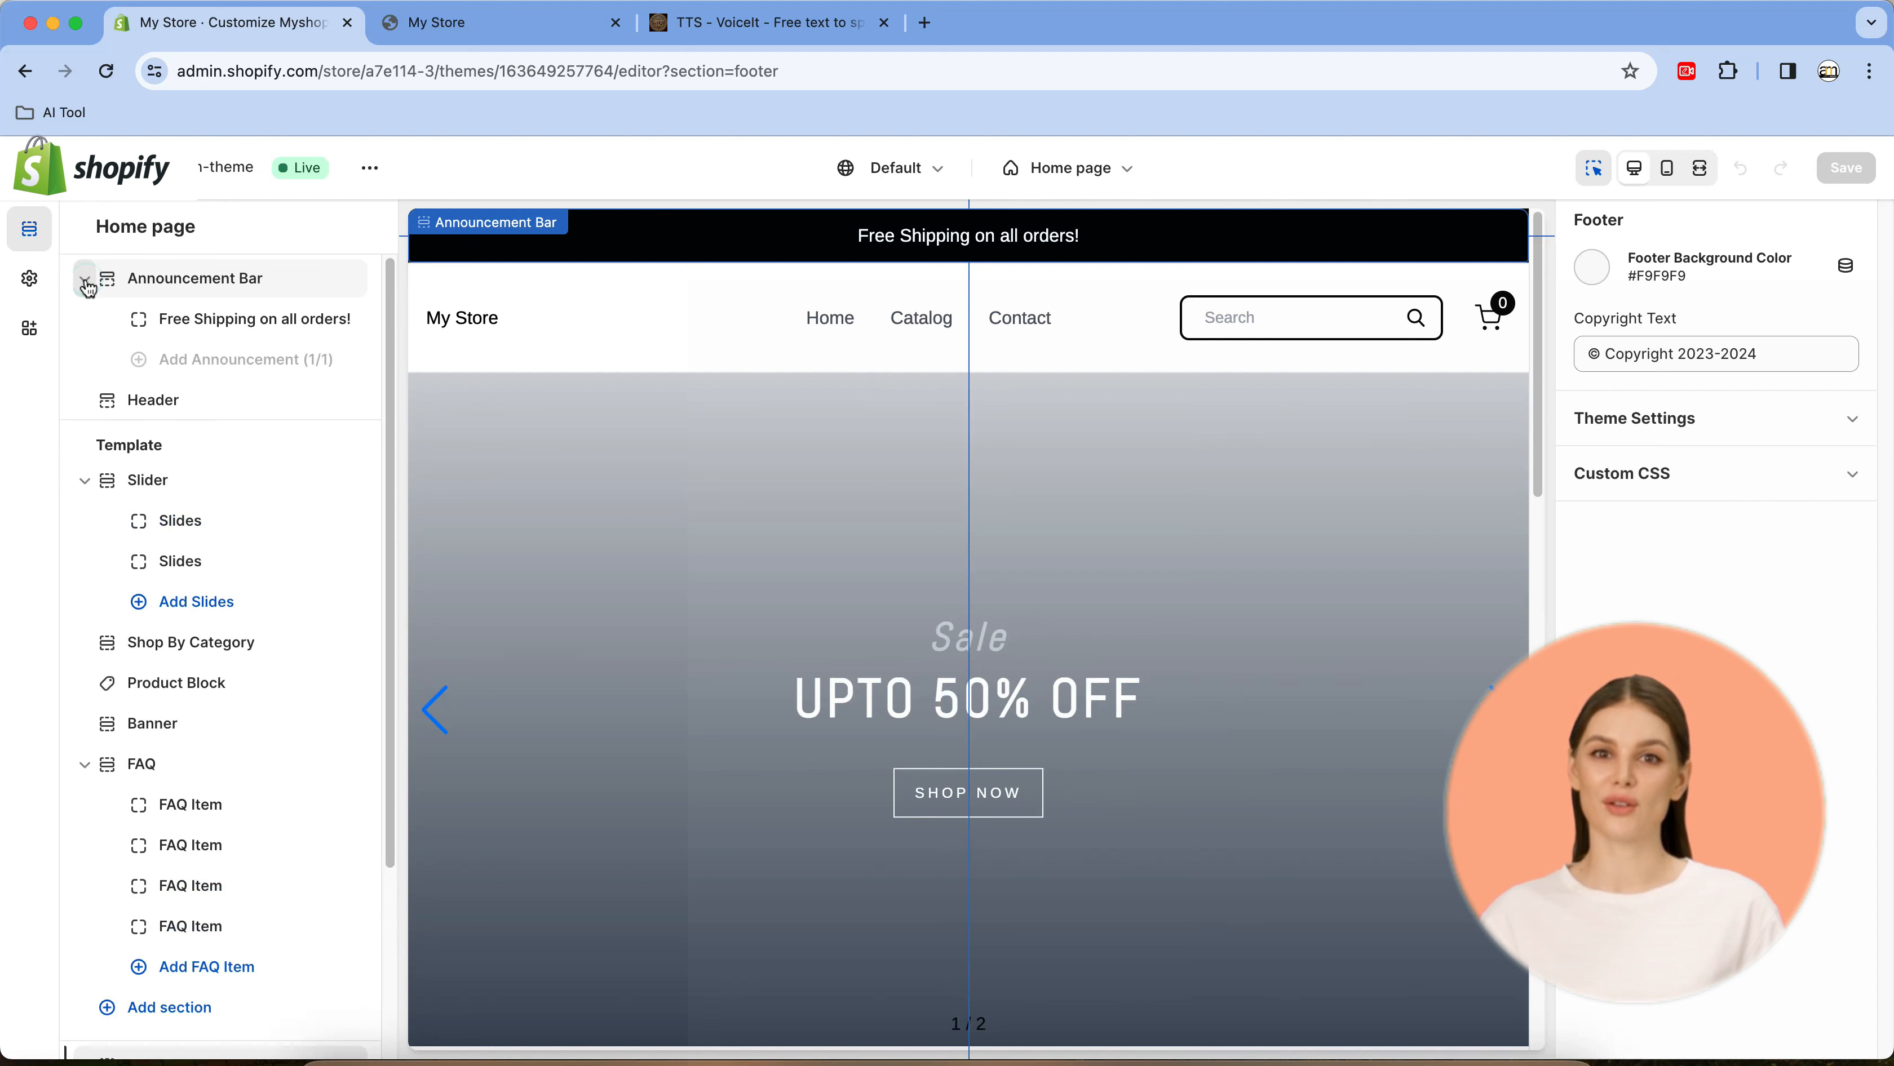
left_click(252, 319)
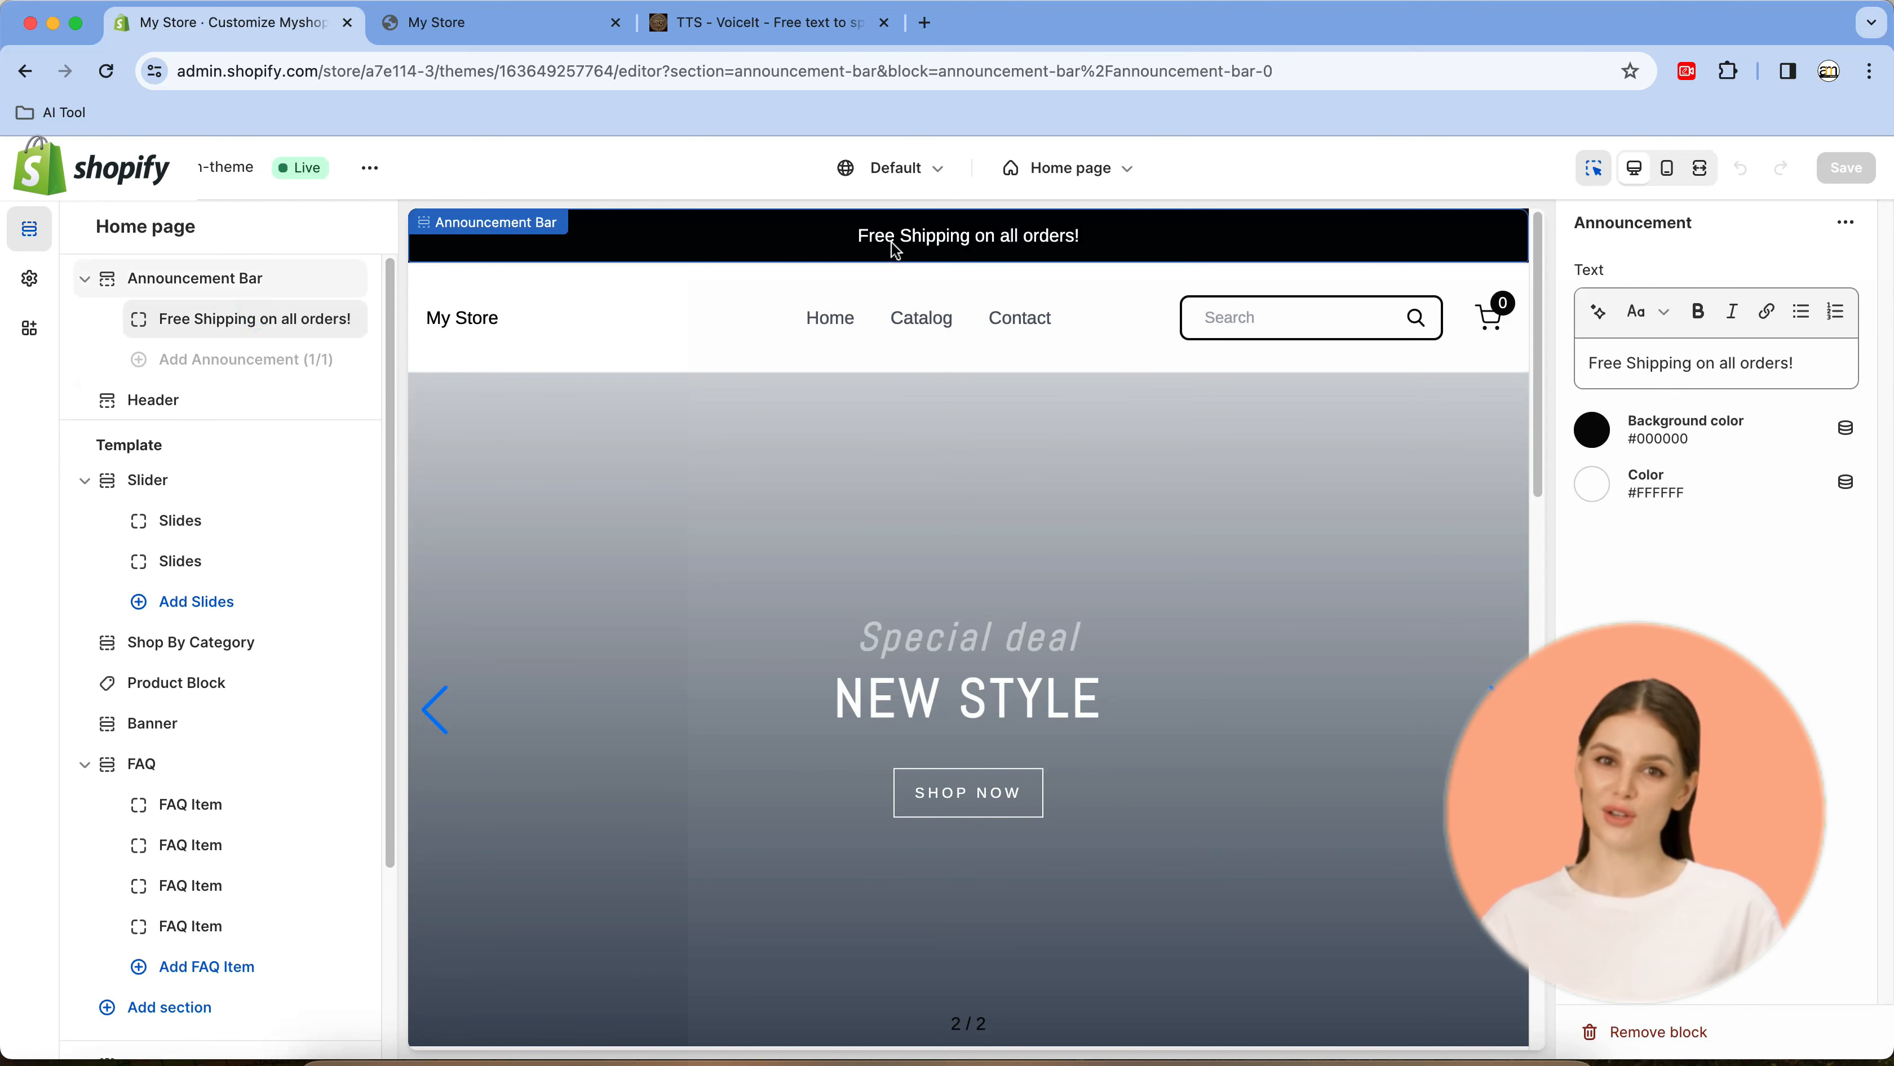
left_click(1806, 363)
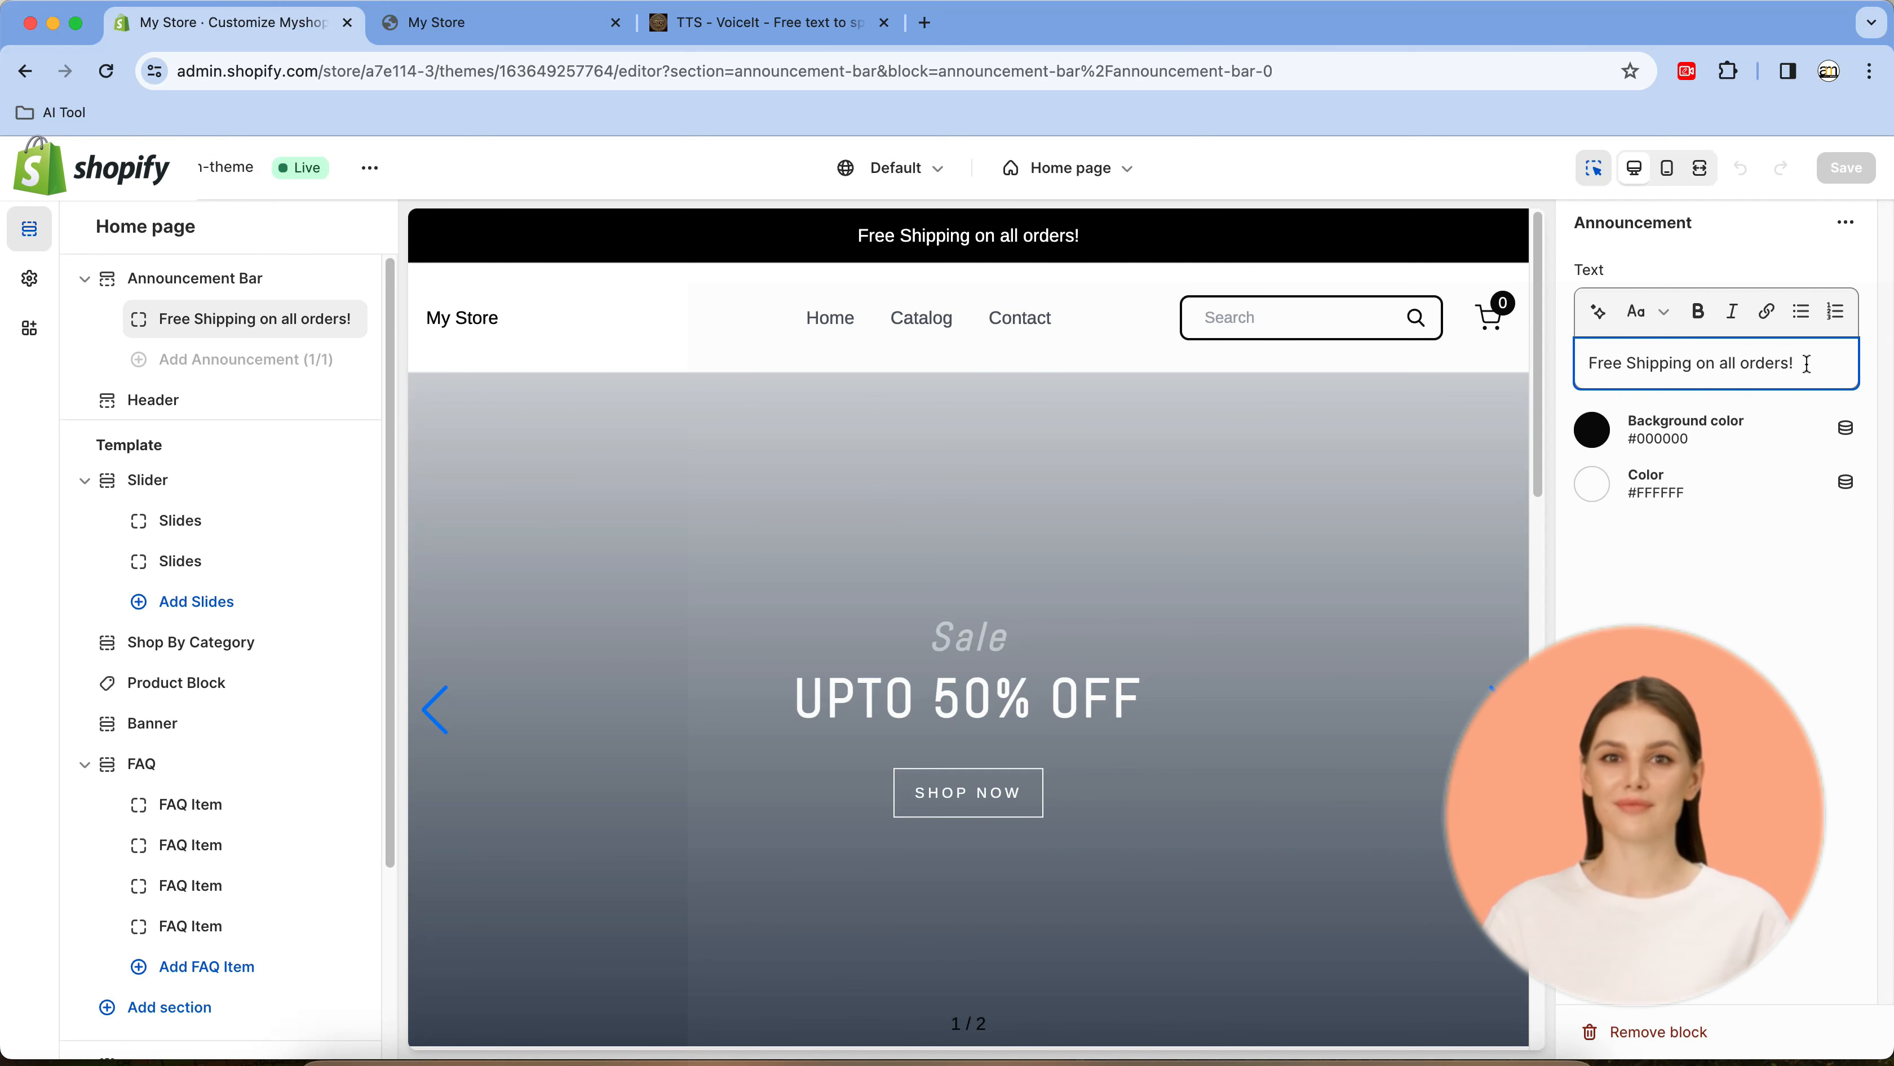
key("BackSpace")
type(".")
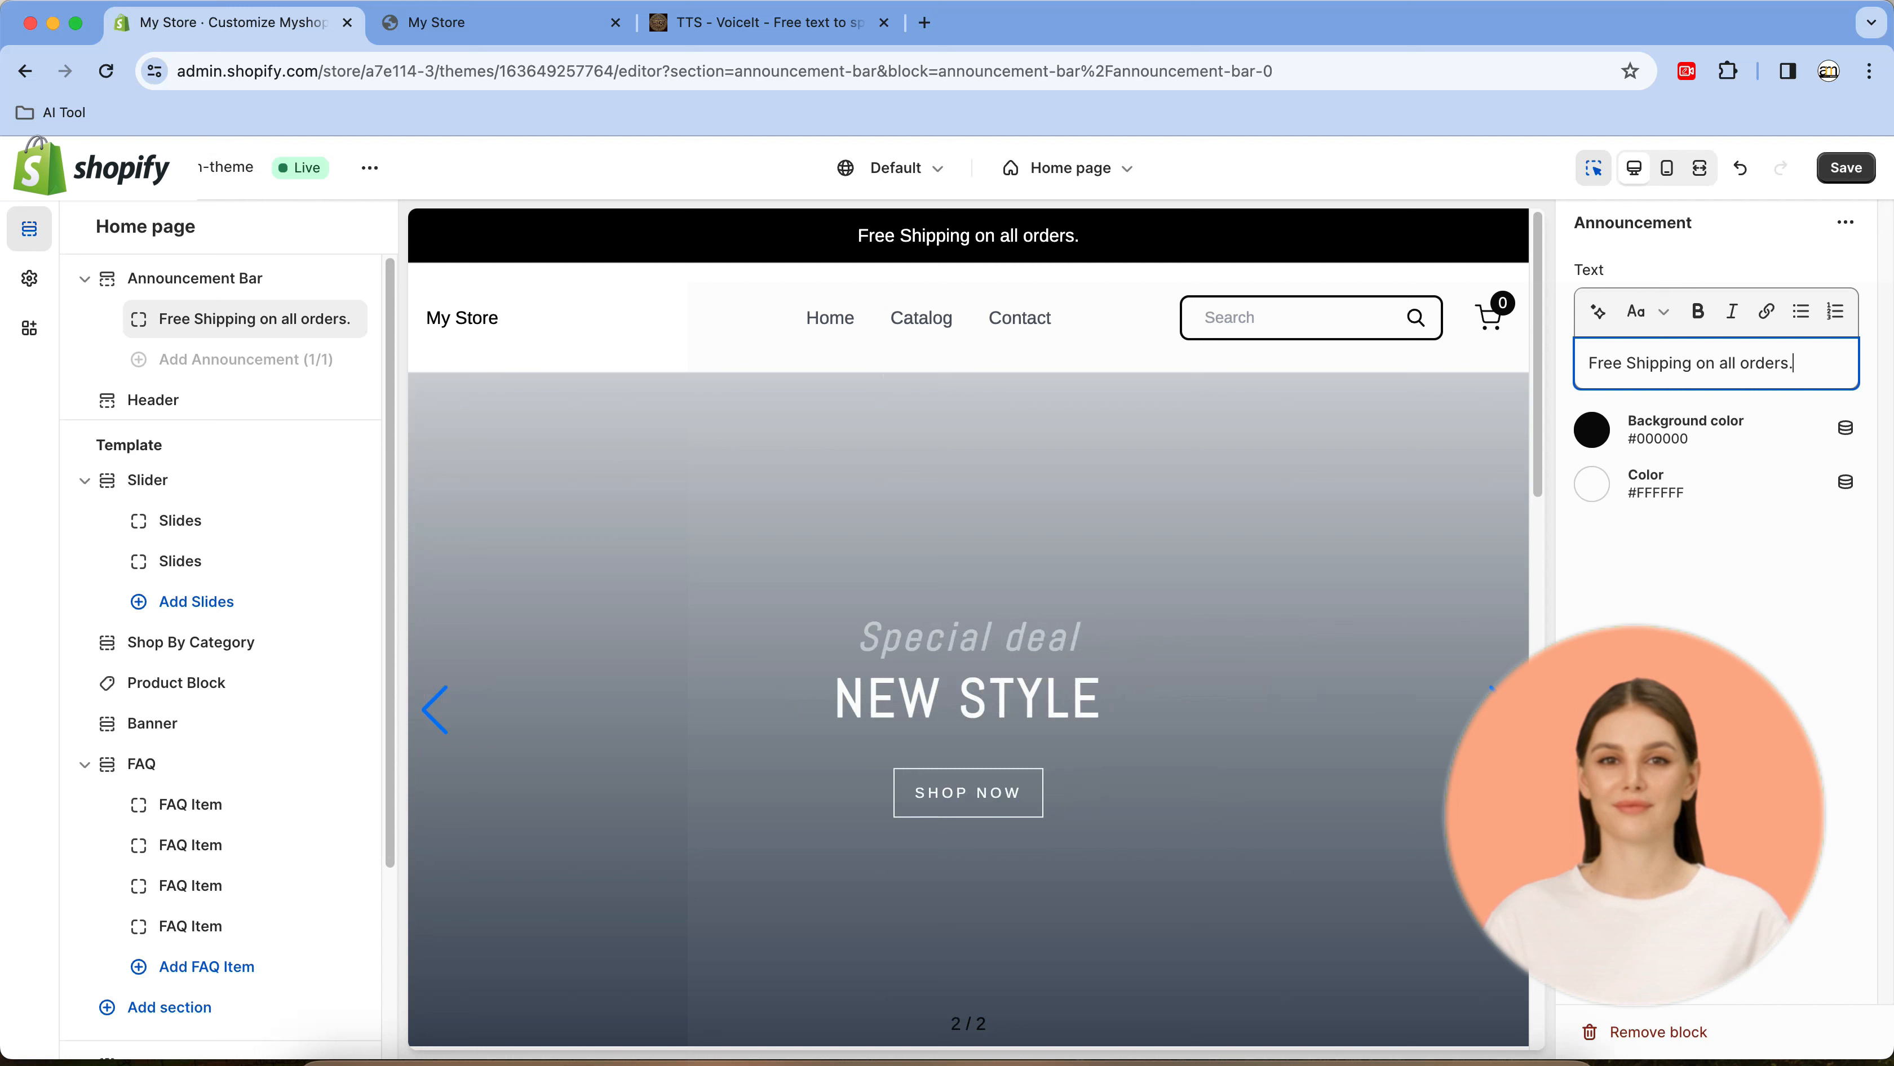
type(" More test")
key("BackSpace")
key("BackSpace")
type("xt.")
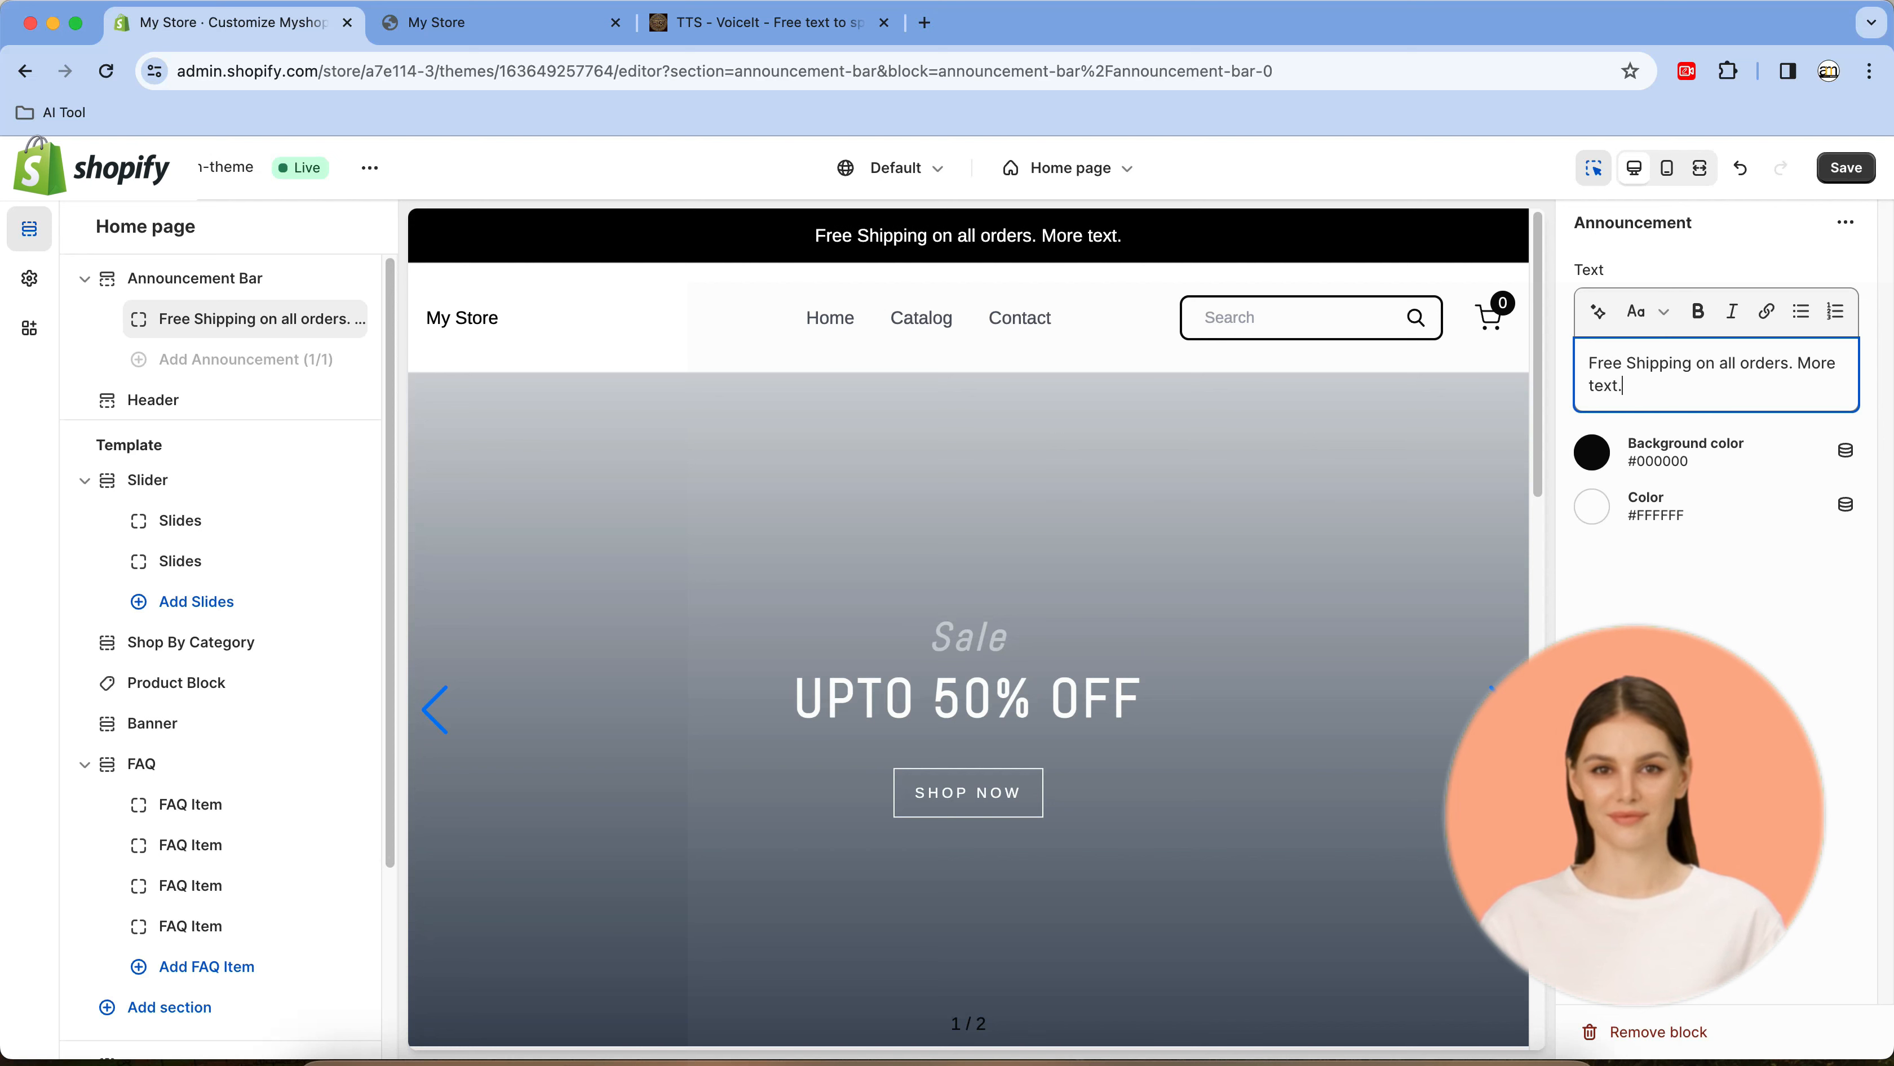
left_click(1846, 170)
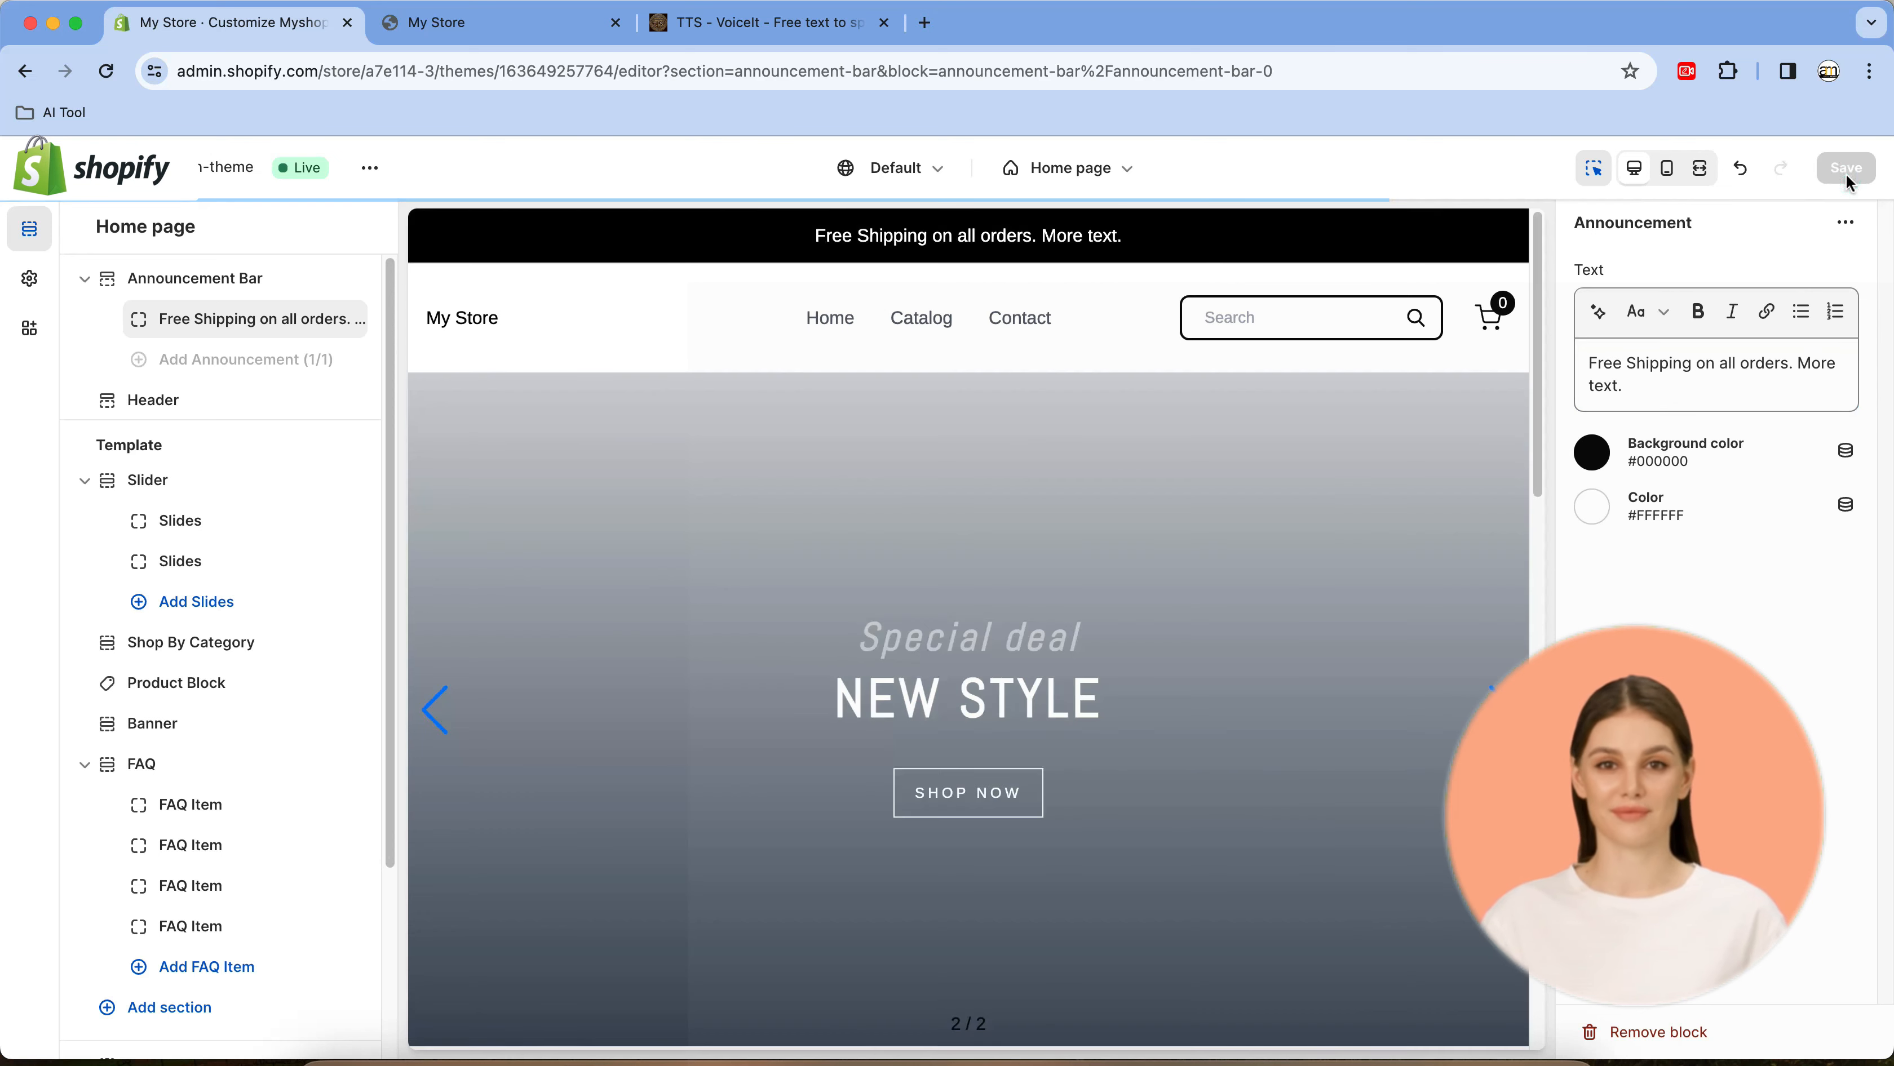
left_click(85, 278)
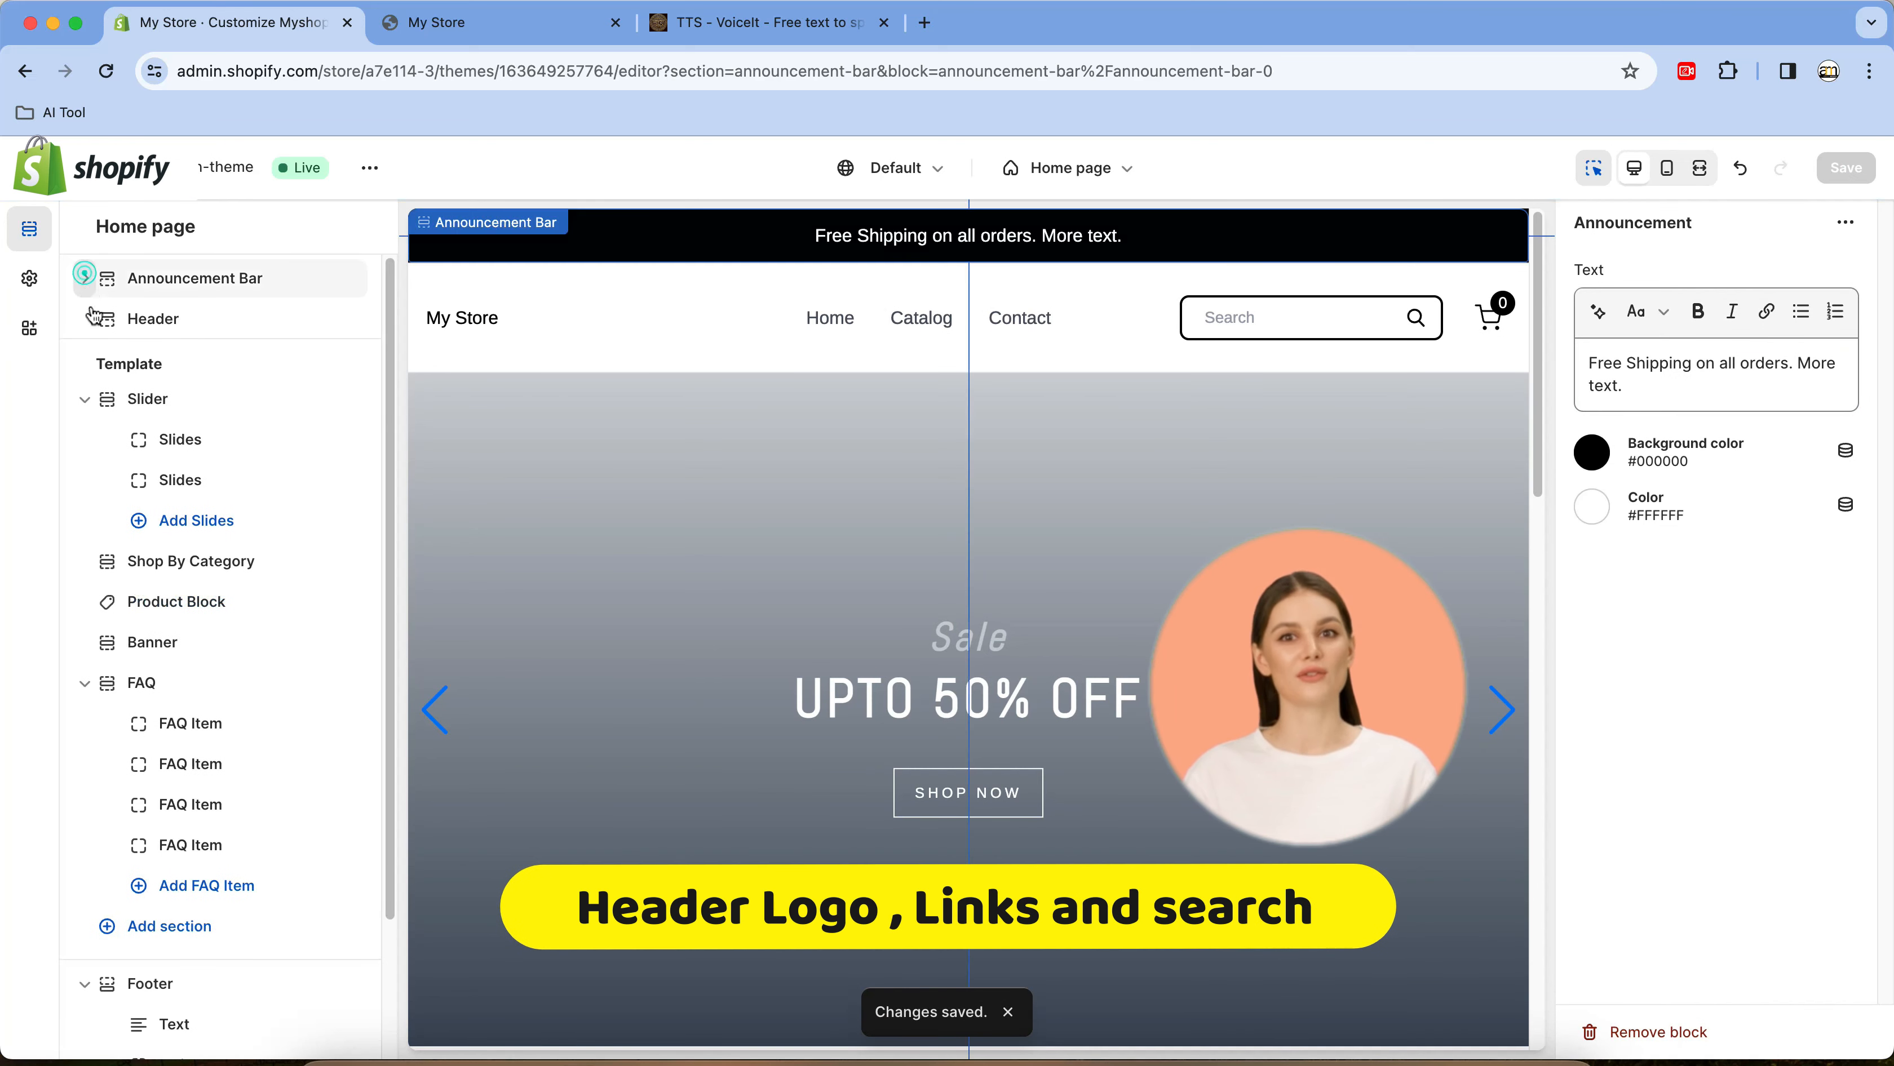
Set the Header section's shop logo to the Shopifyfashion_logo image from the store library and save the theme
left_click(149, 322)
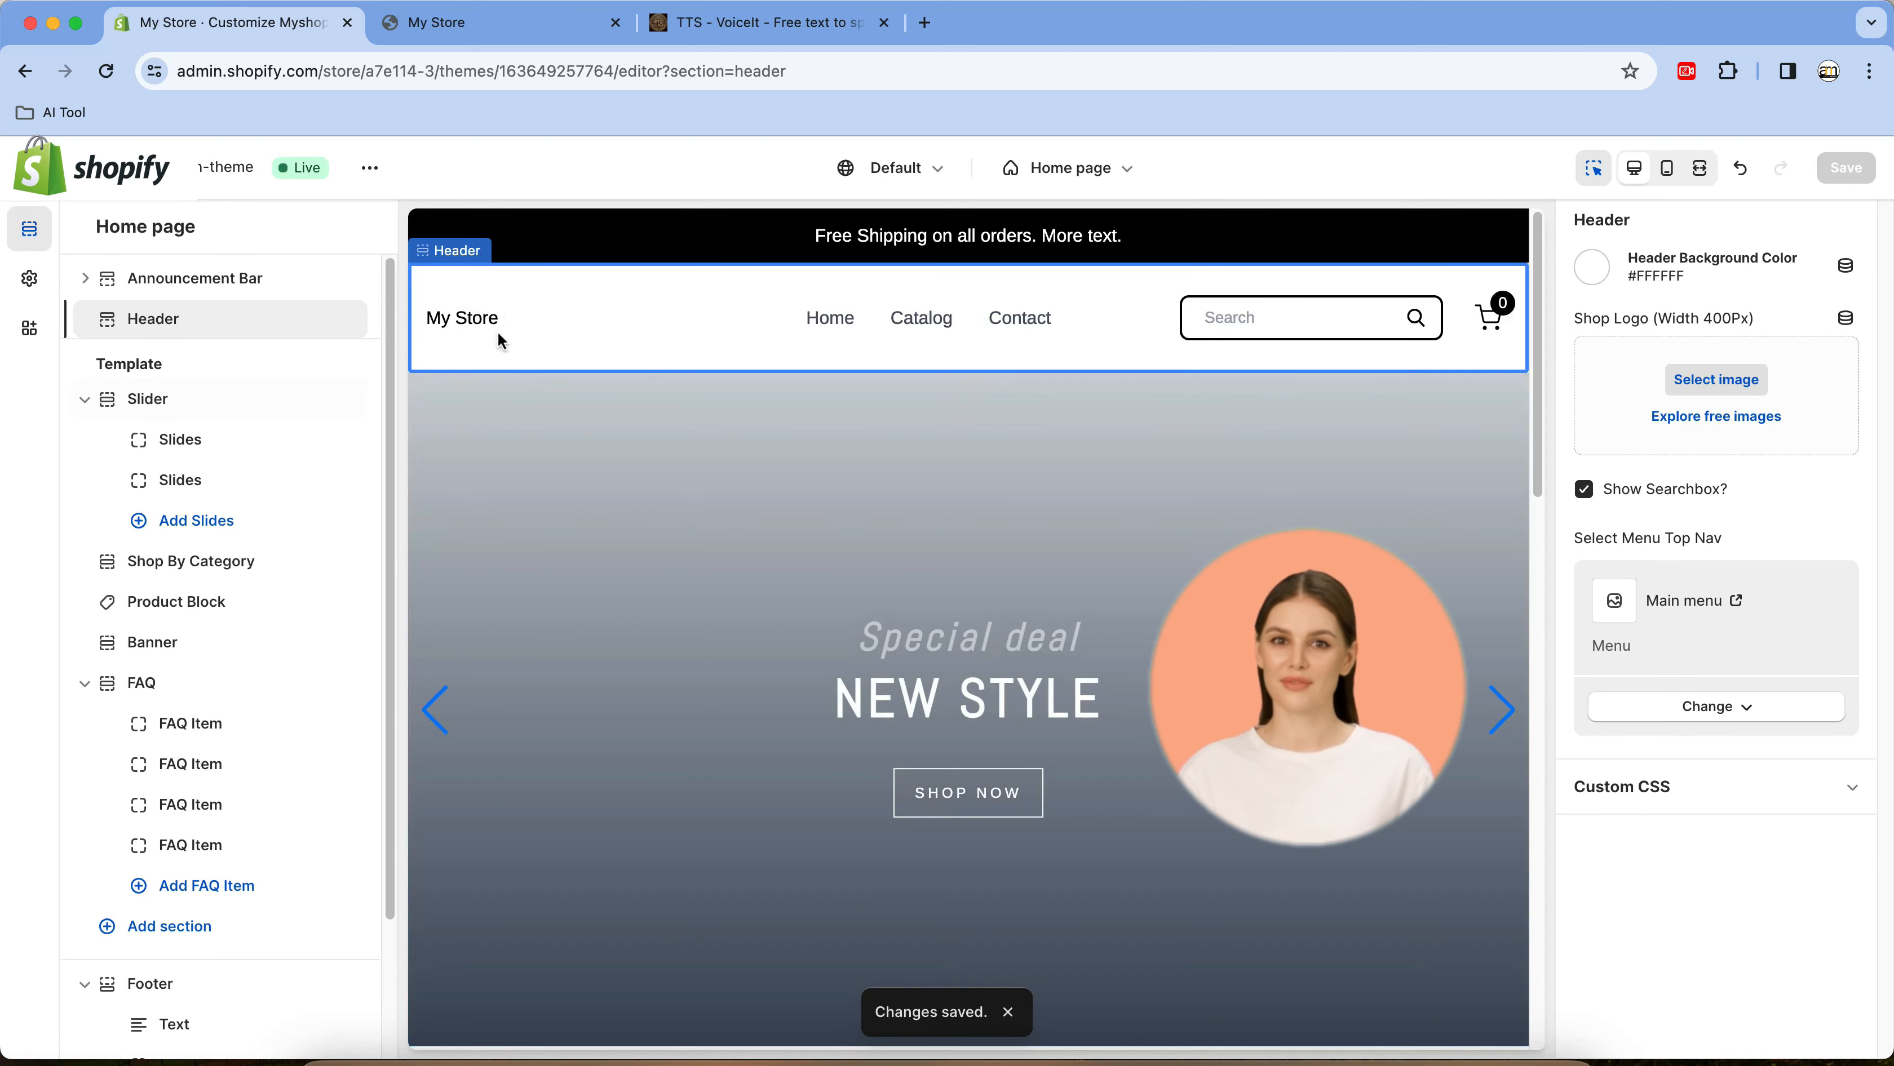
left_click(1725, 388)
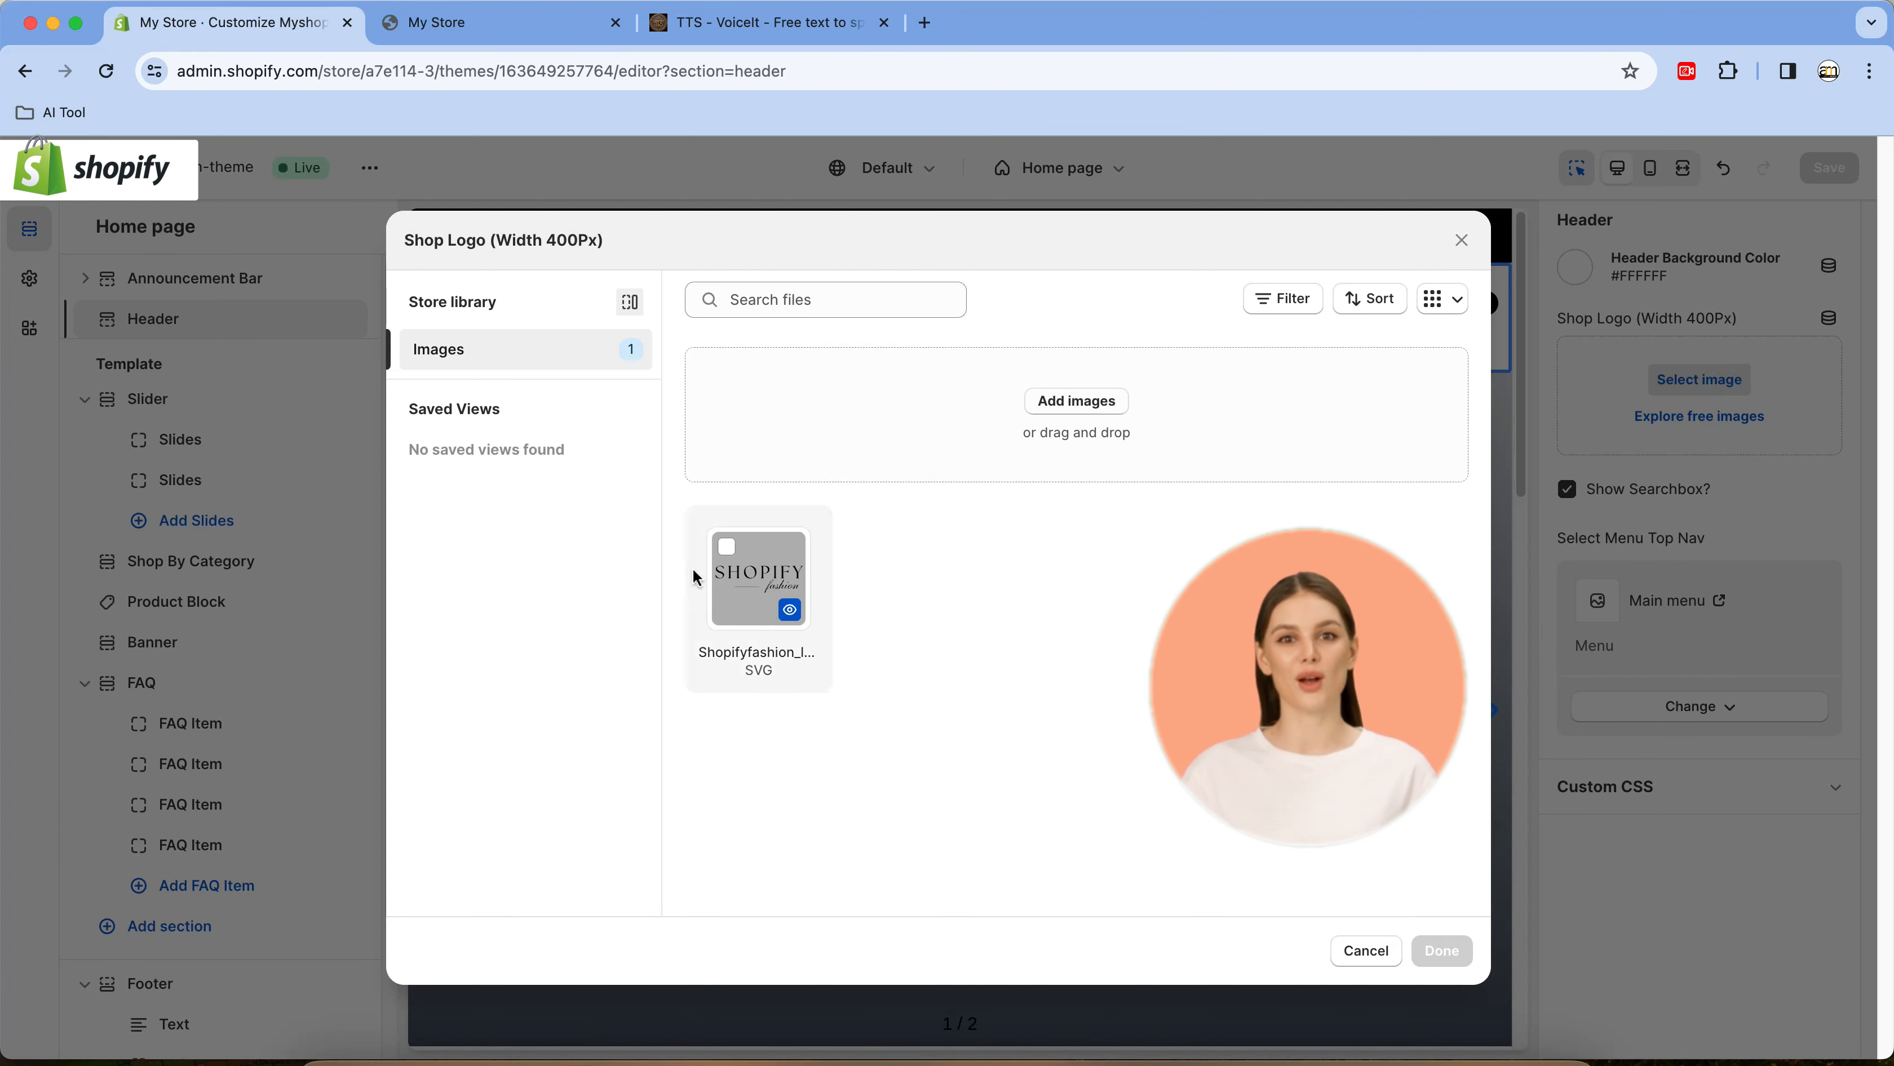
left_click(726, 548)
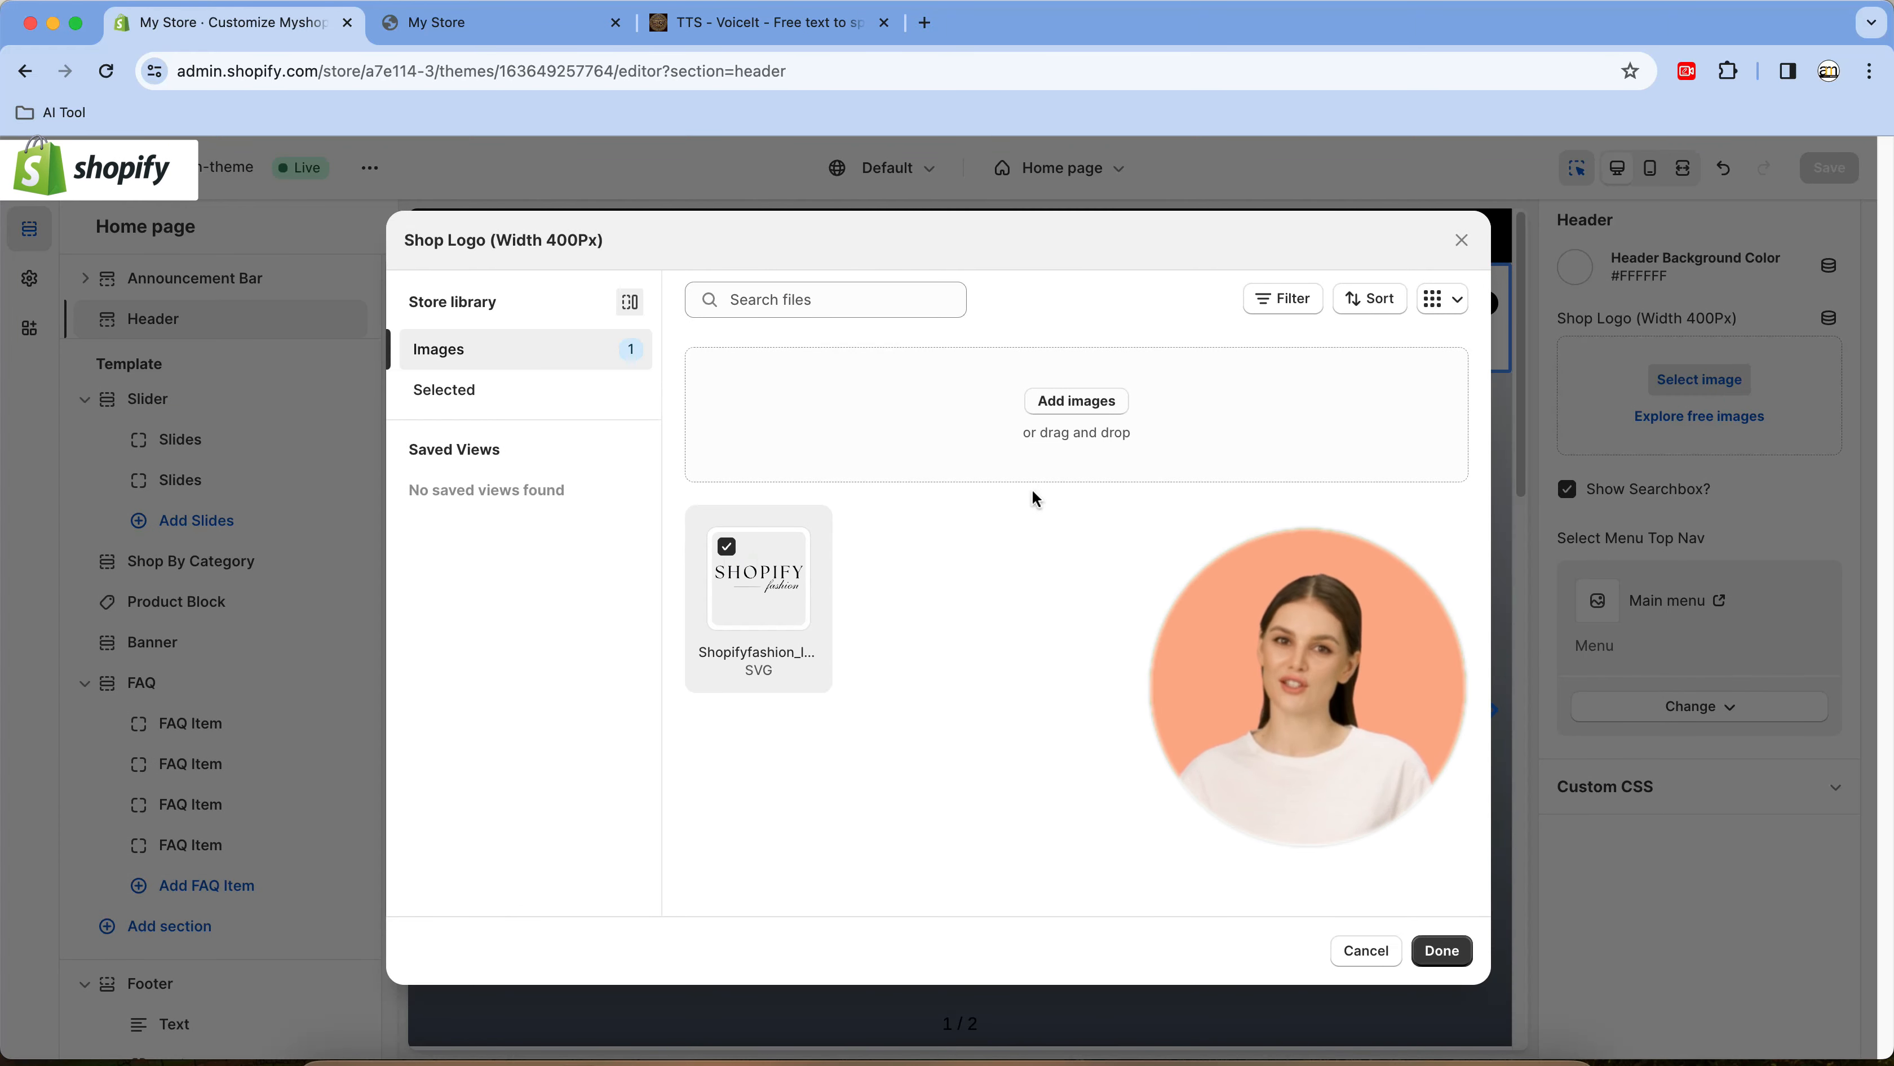
left_click(1445, 956)
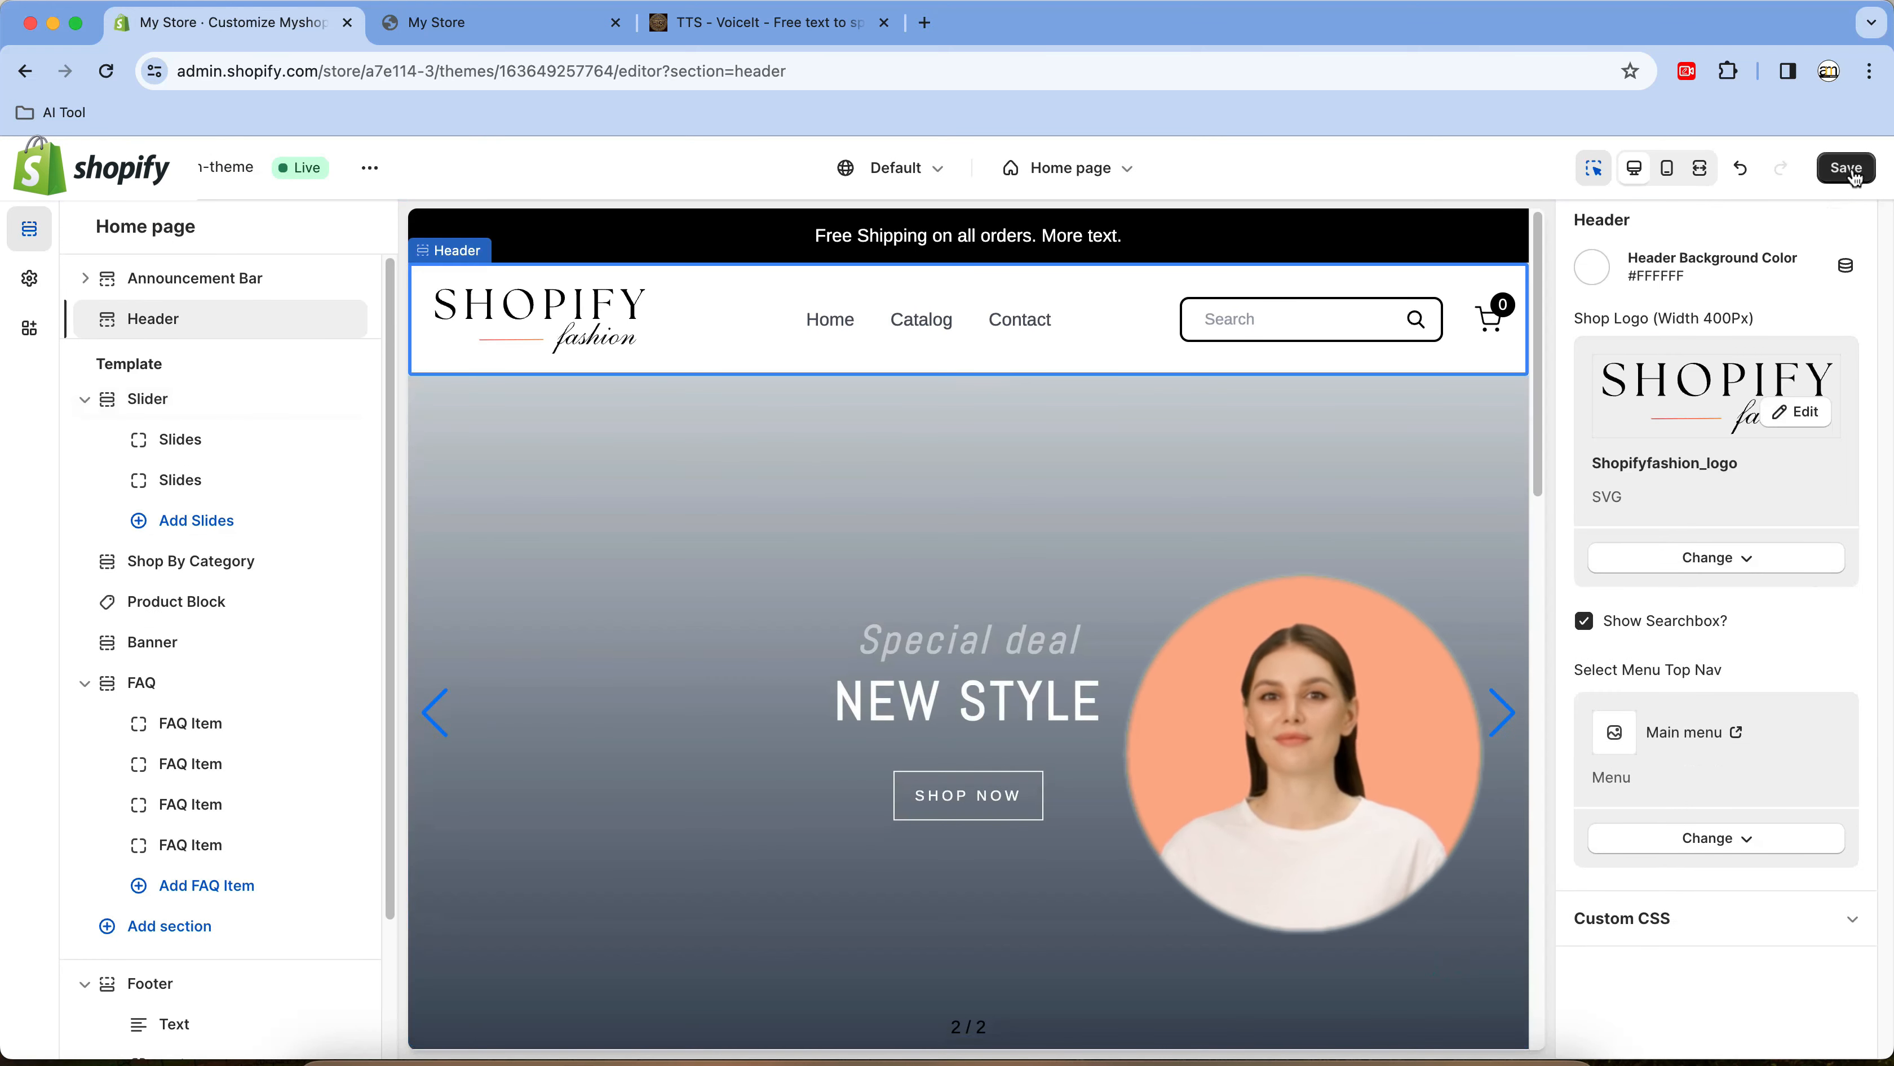
left_click(1846, 168)
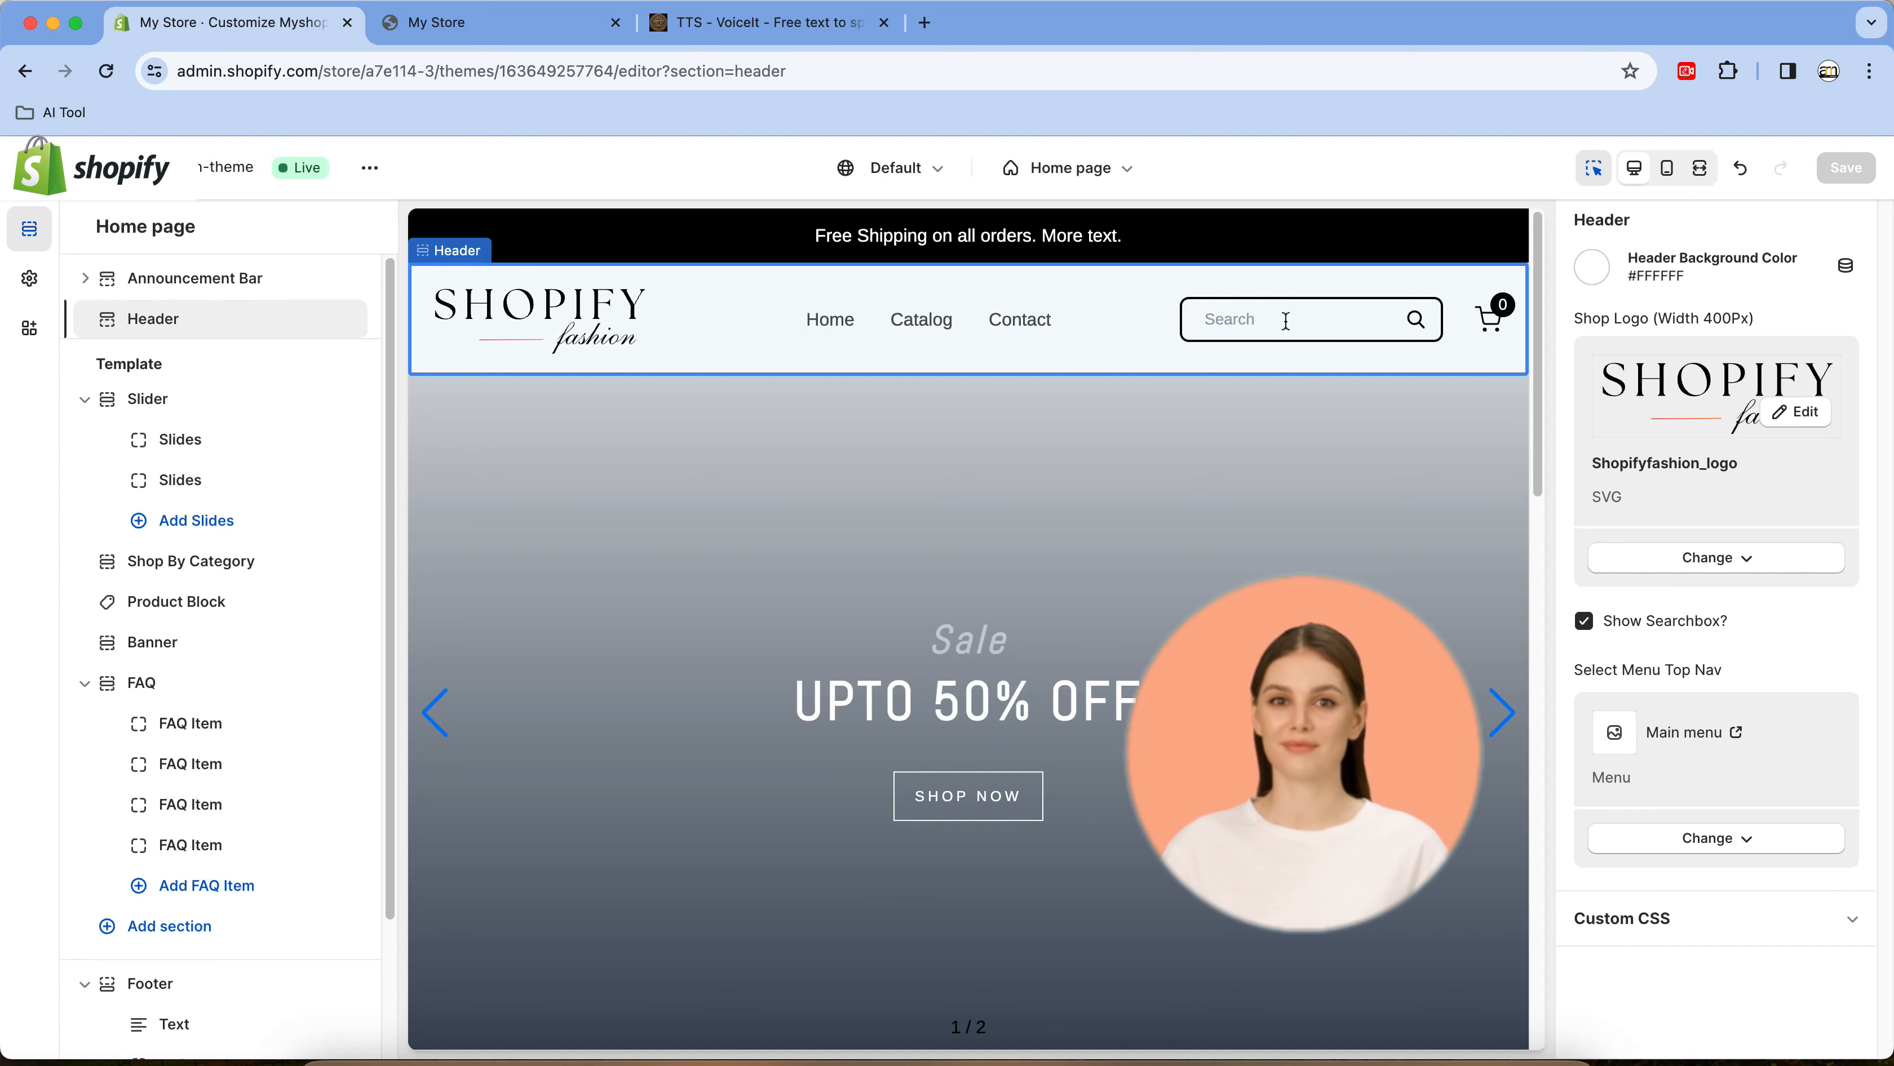
Turn the header's search box off and back on, and open and dismiss the change options for its top navigation menu
left_click(1584, 624)
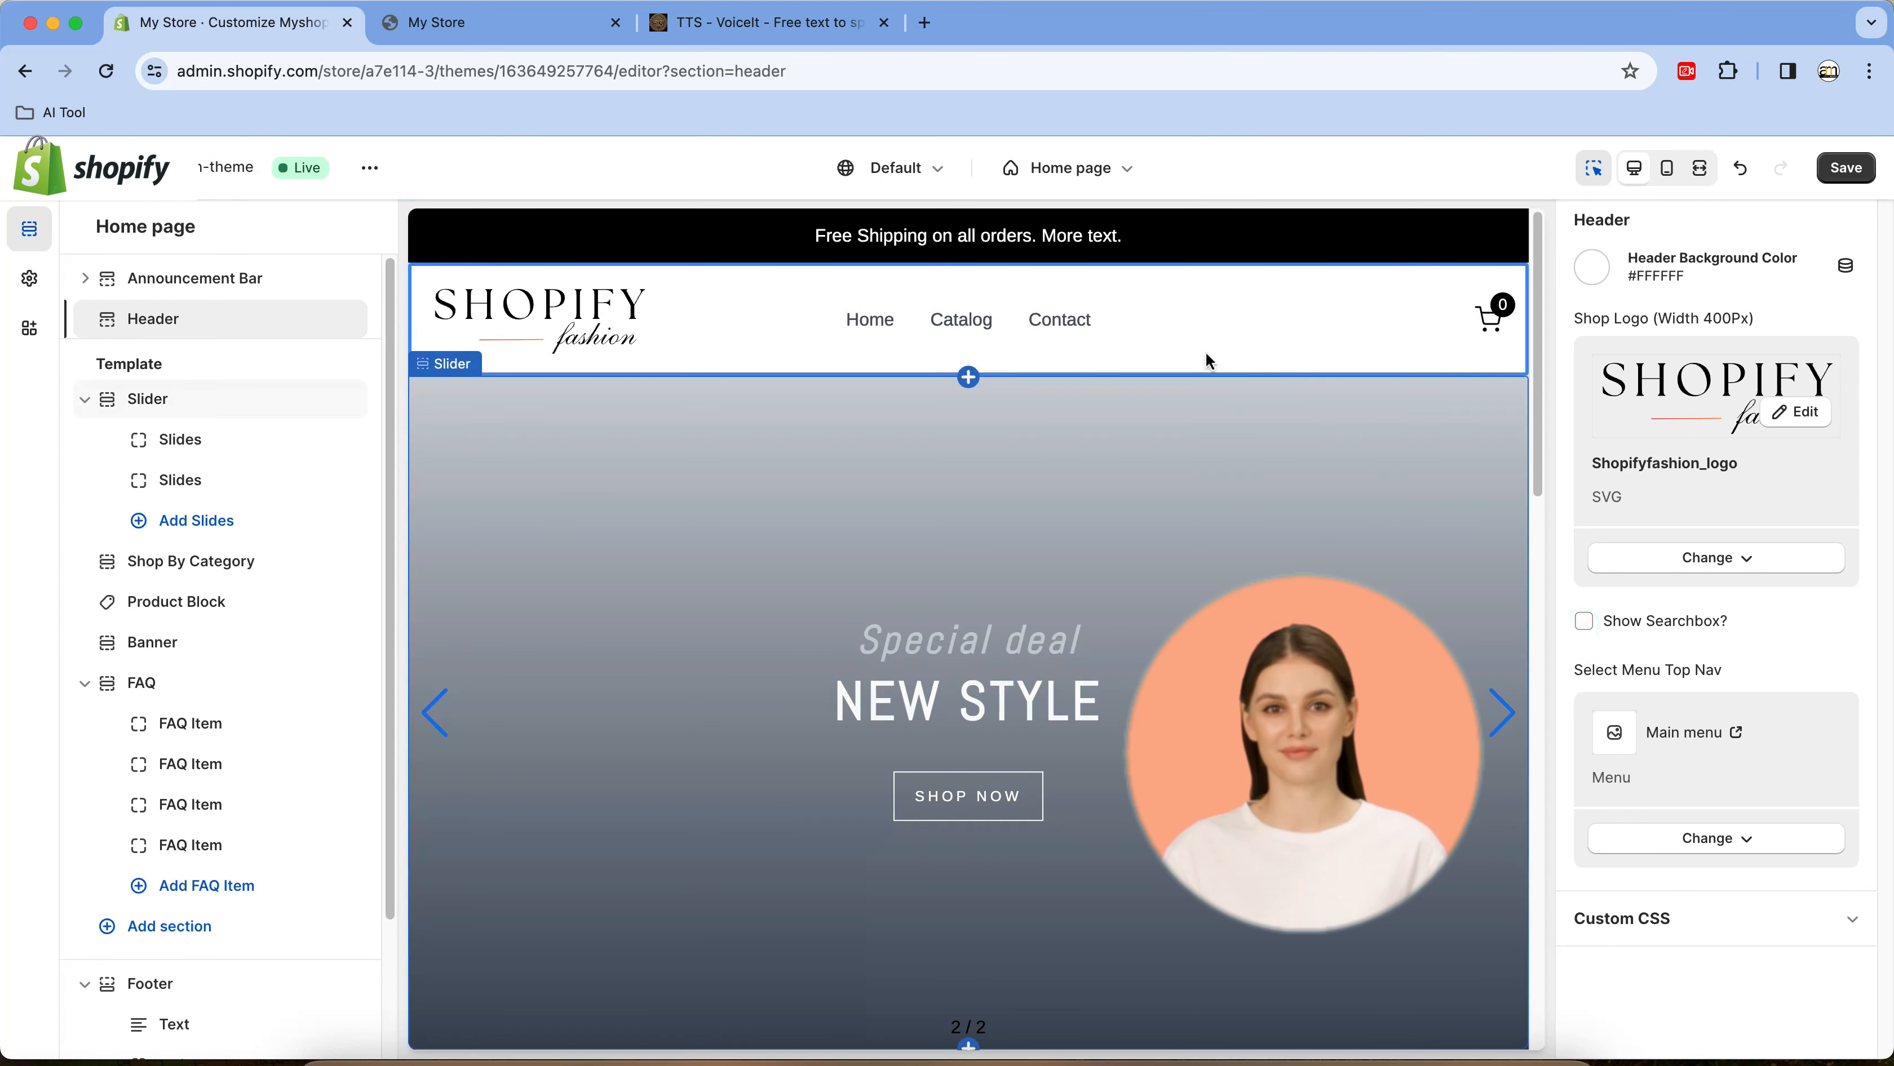
left_click(1583, 624)
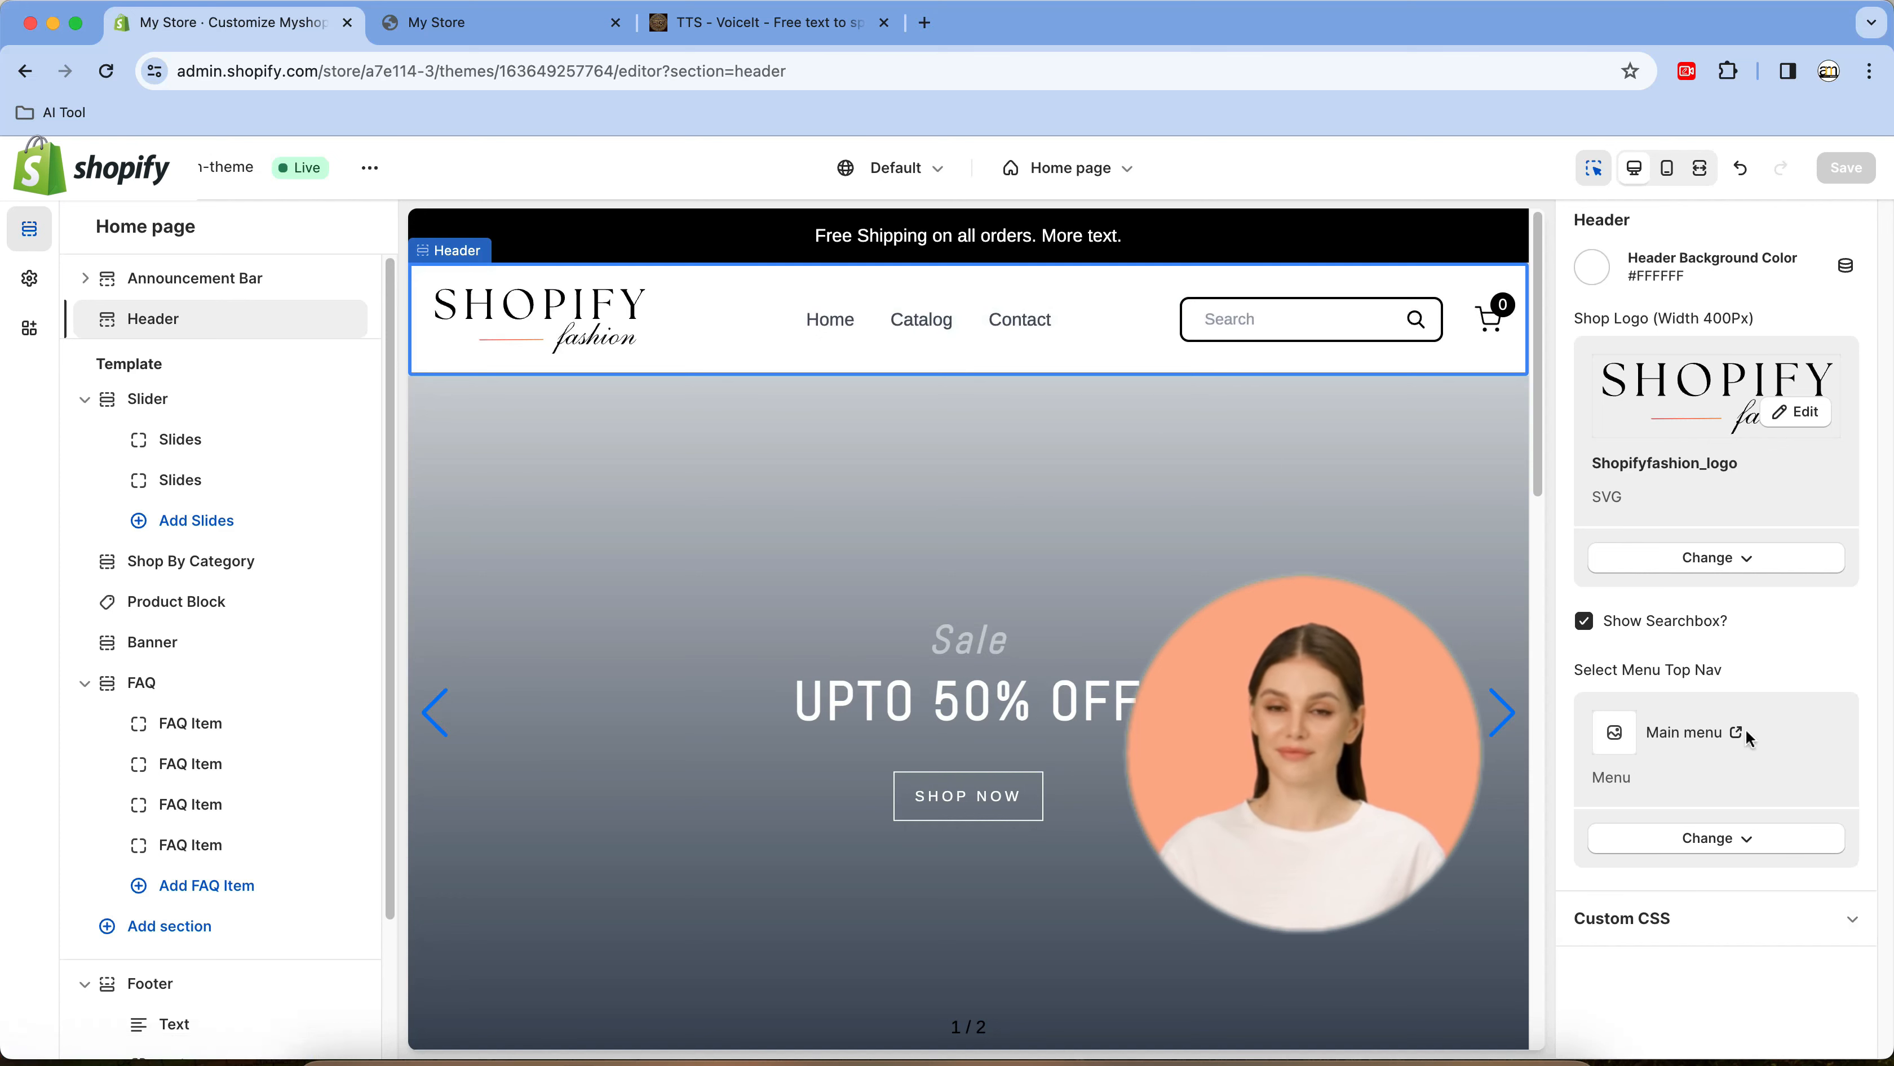
left_click(1736, 849)
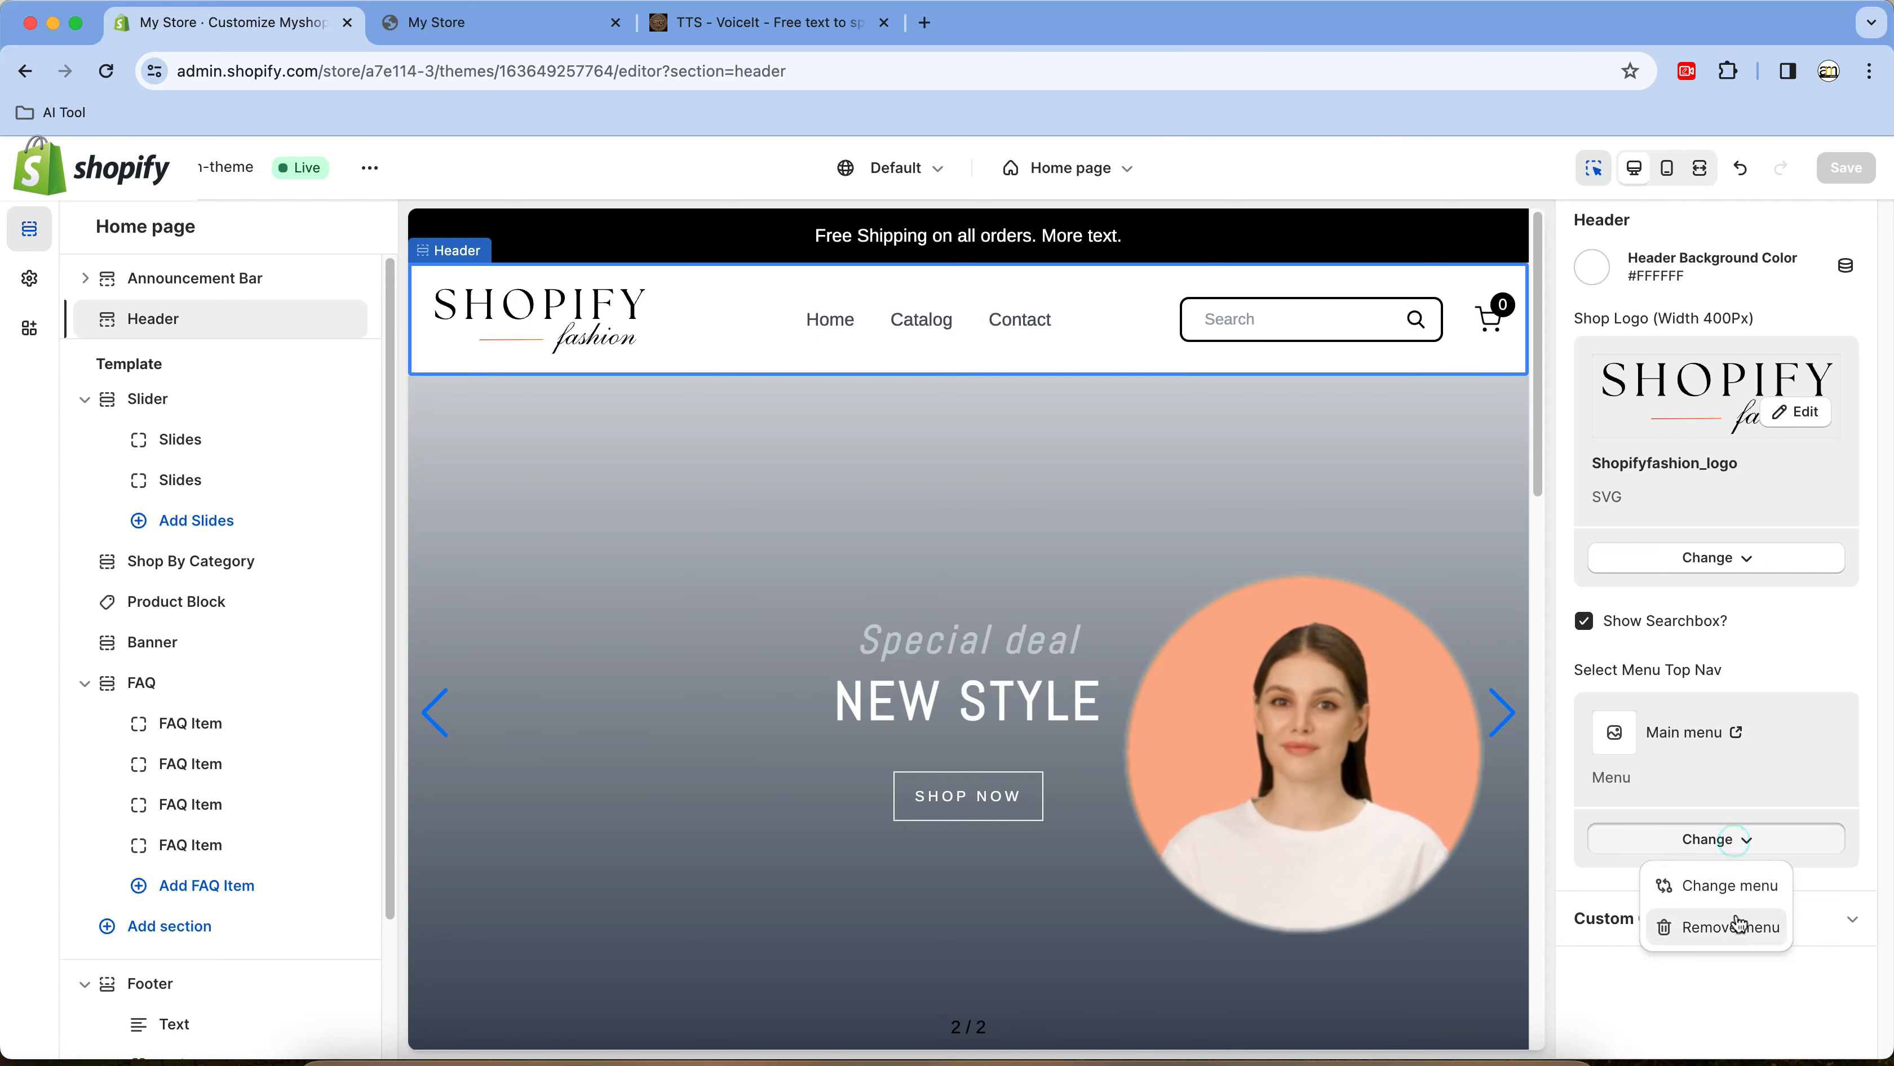
left_click(1791, 661)
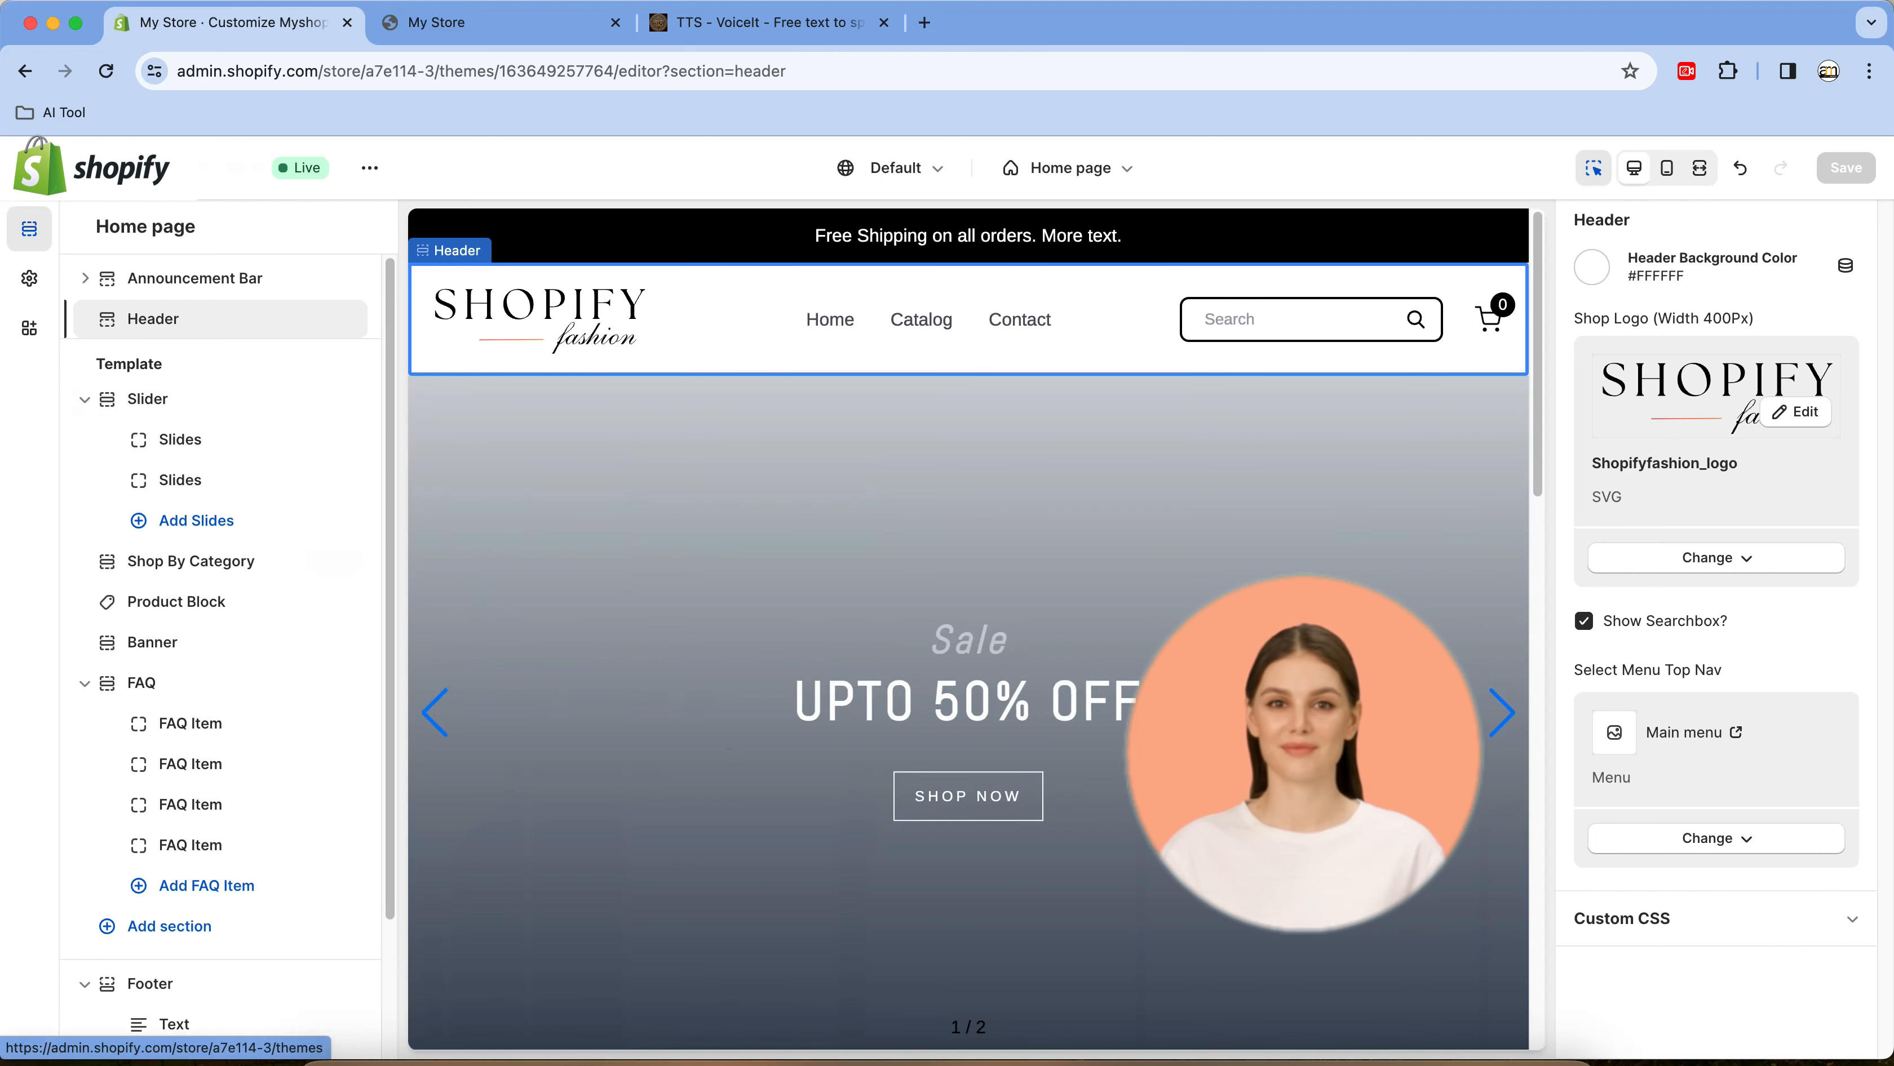
Leave the theme editor and rename the Catalog item of the store's Main menu to "Categories", saving the menu
left_click(178, 207)
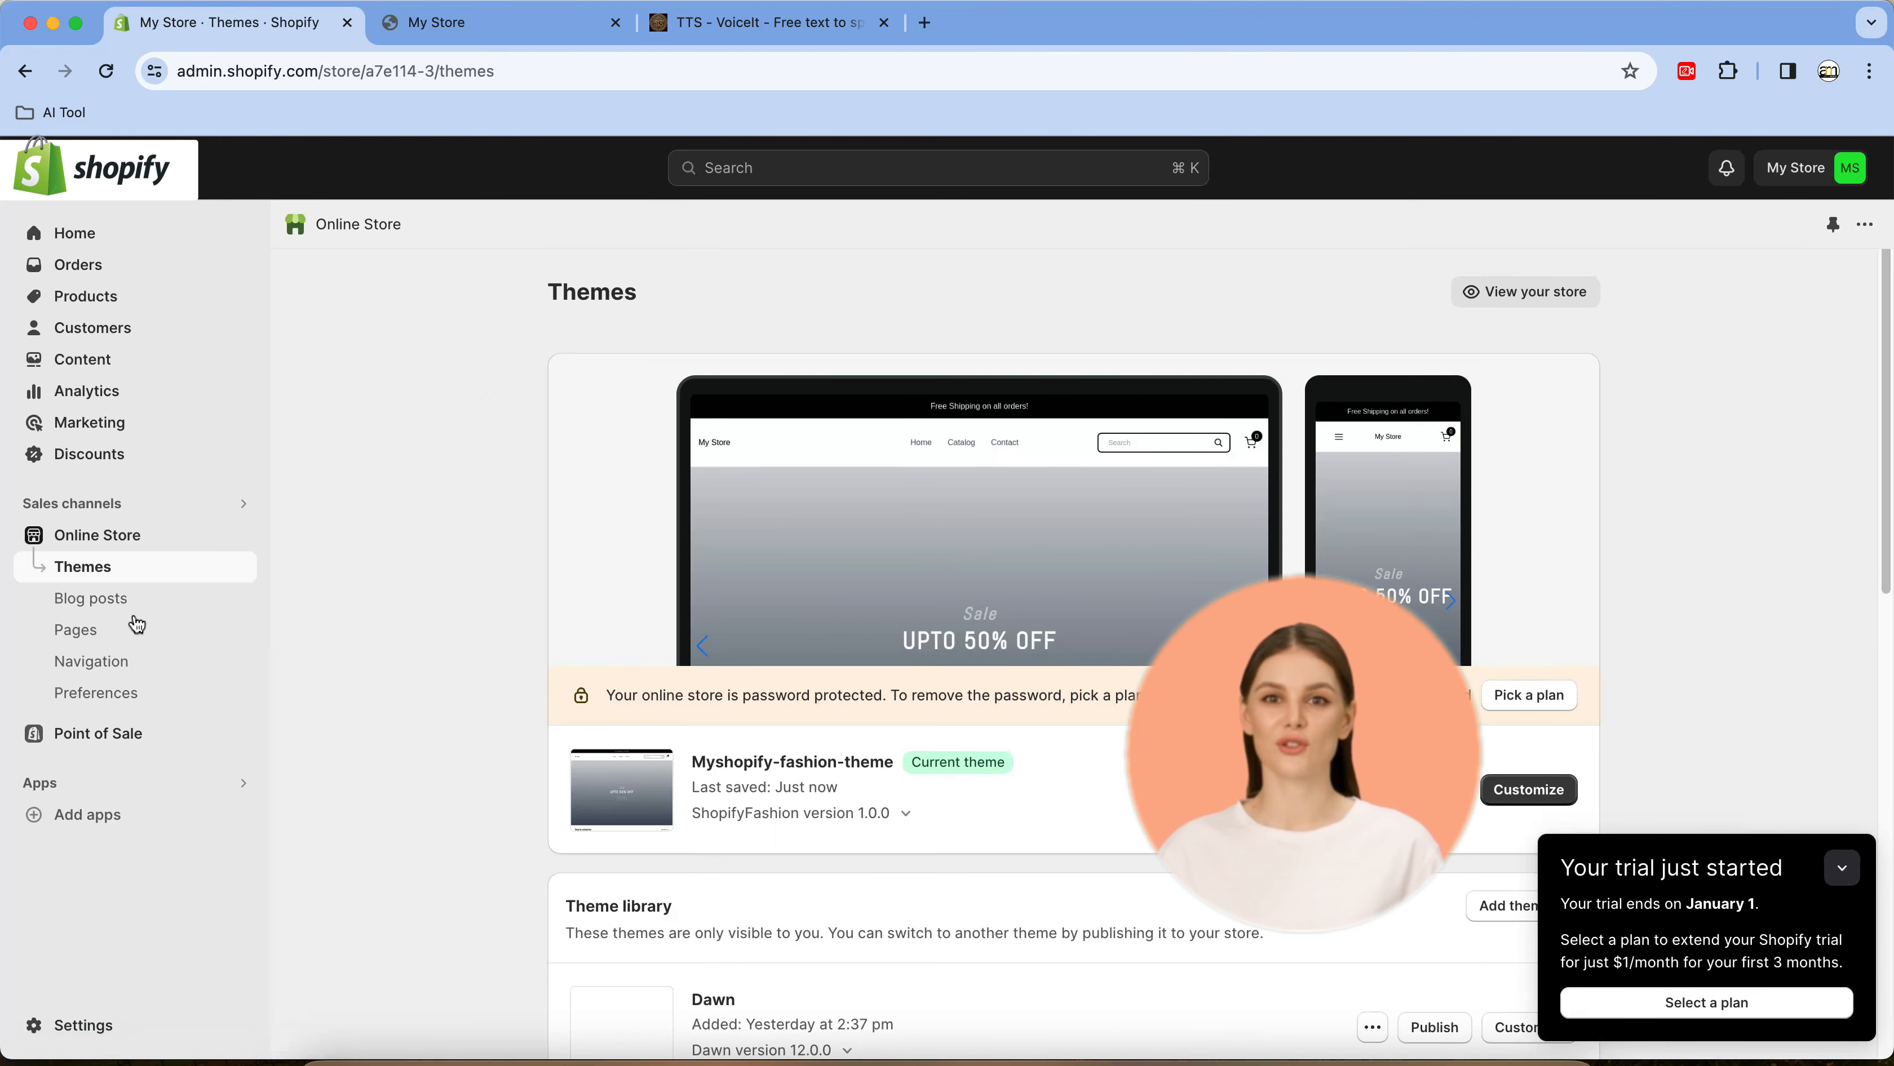
left_click(84, 665)
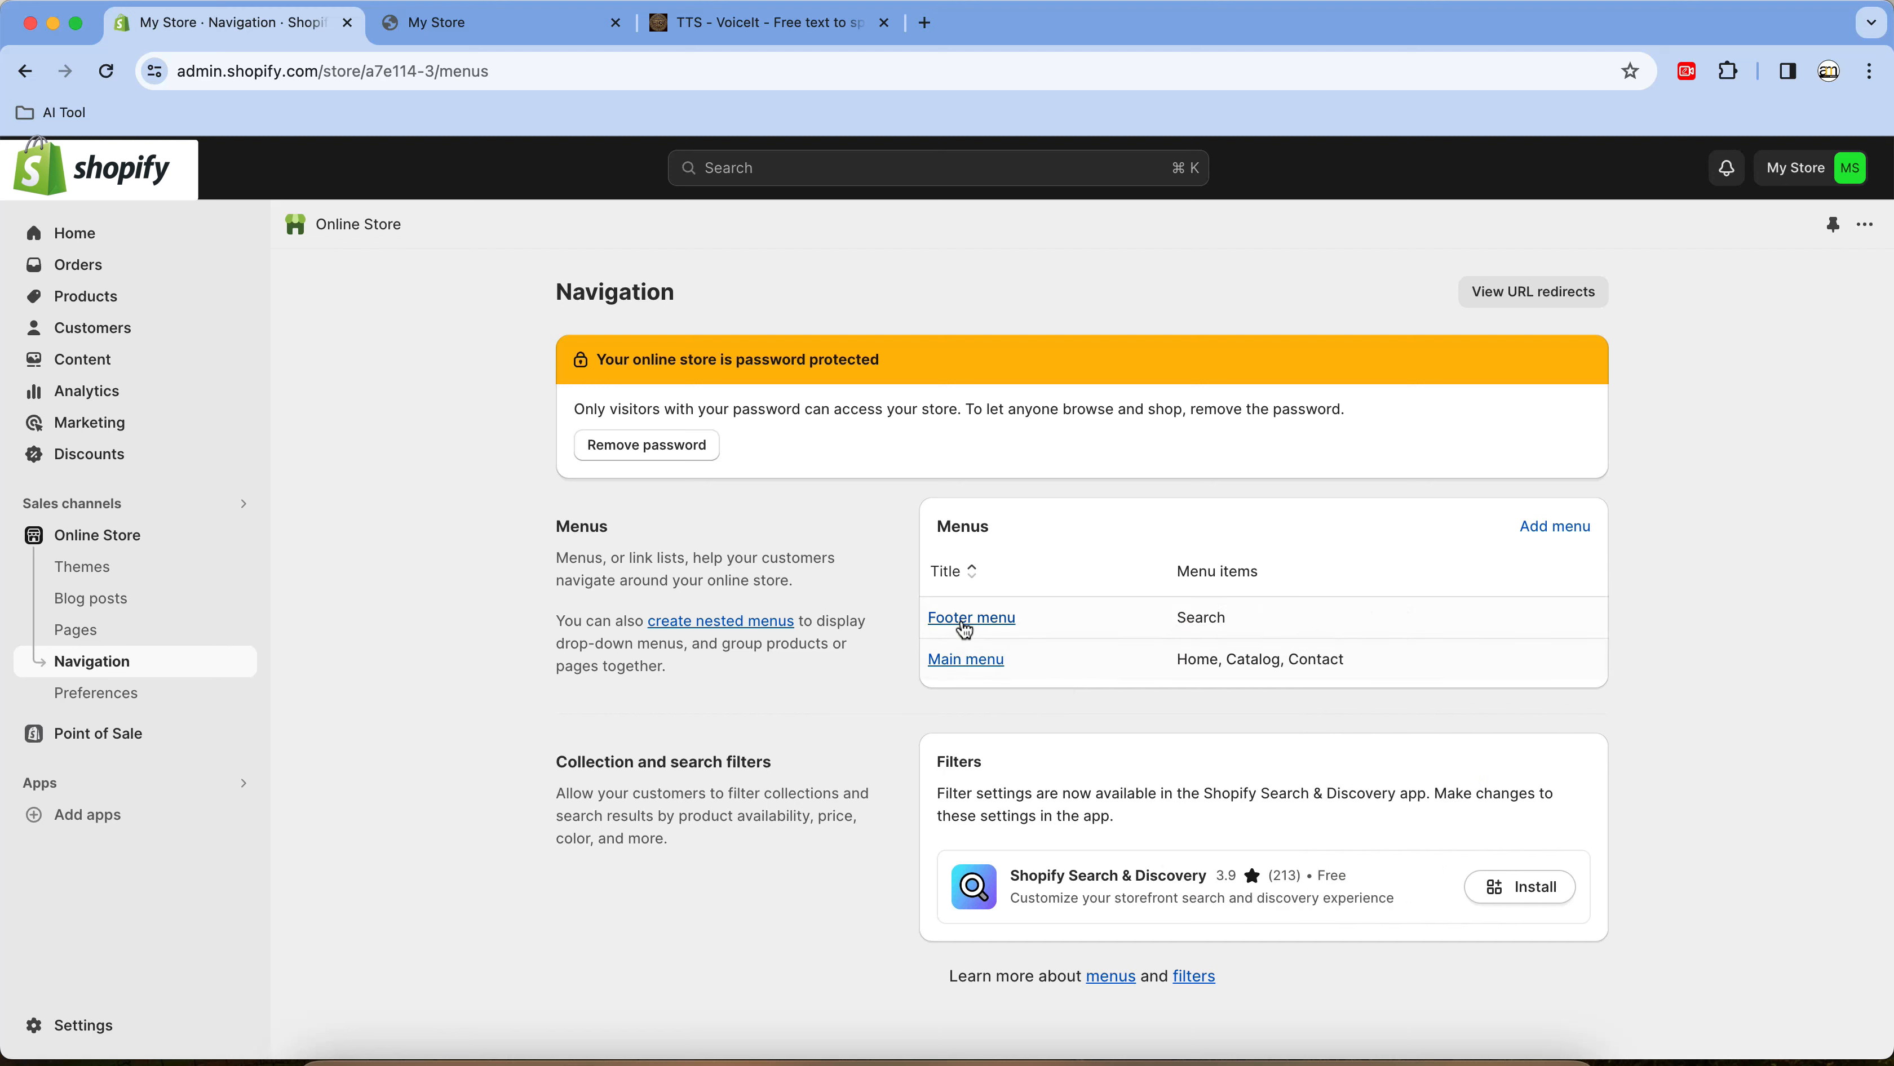
left_click(967, 661)
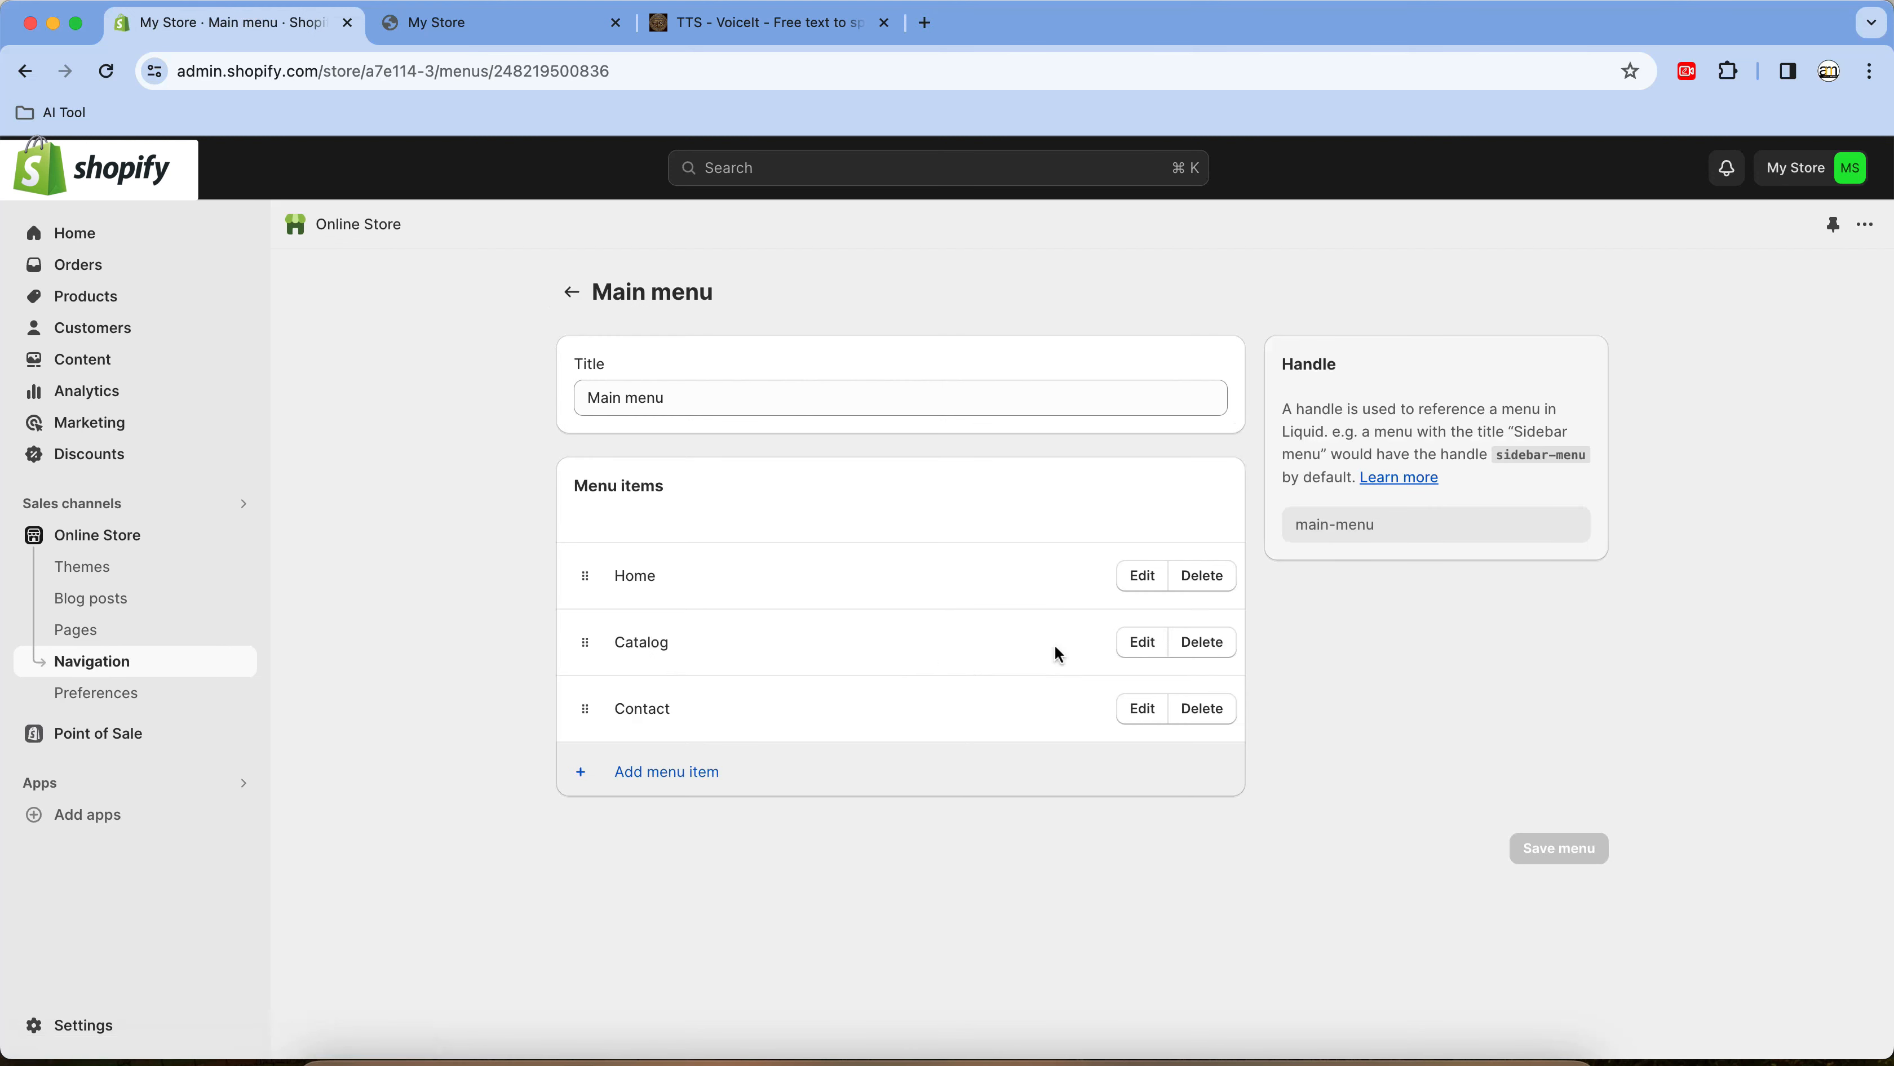
left_click(1141, 644)
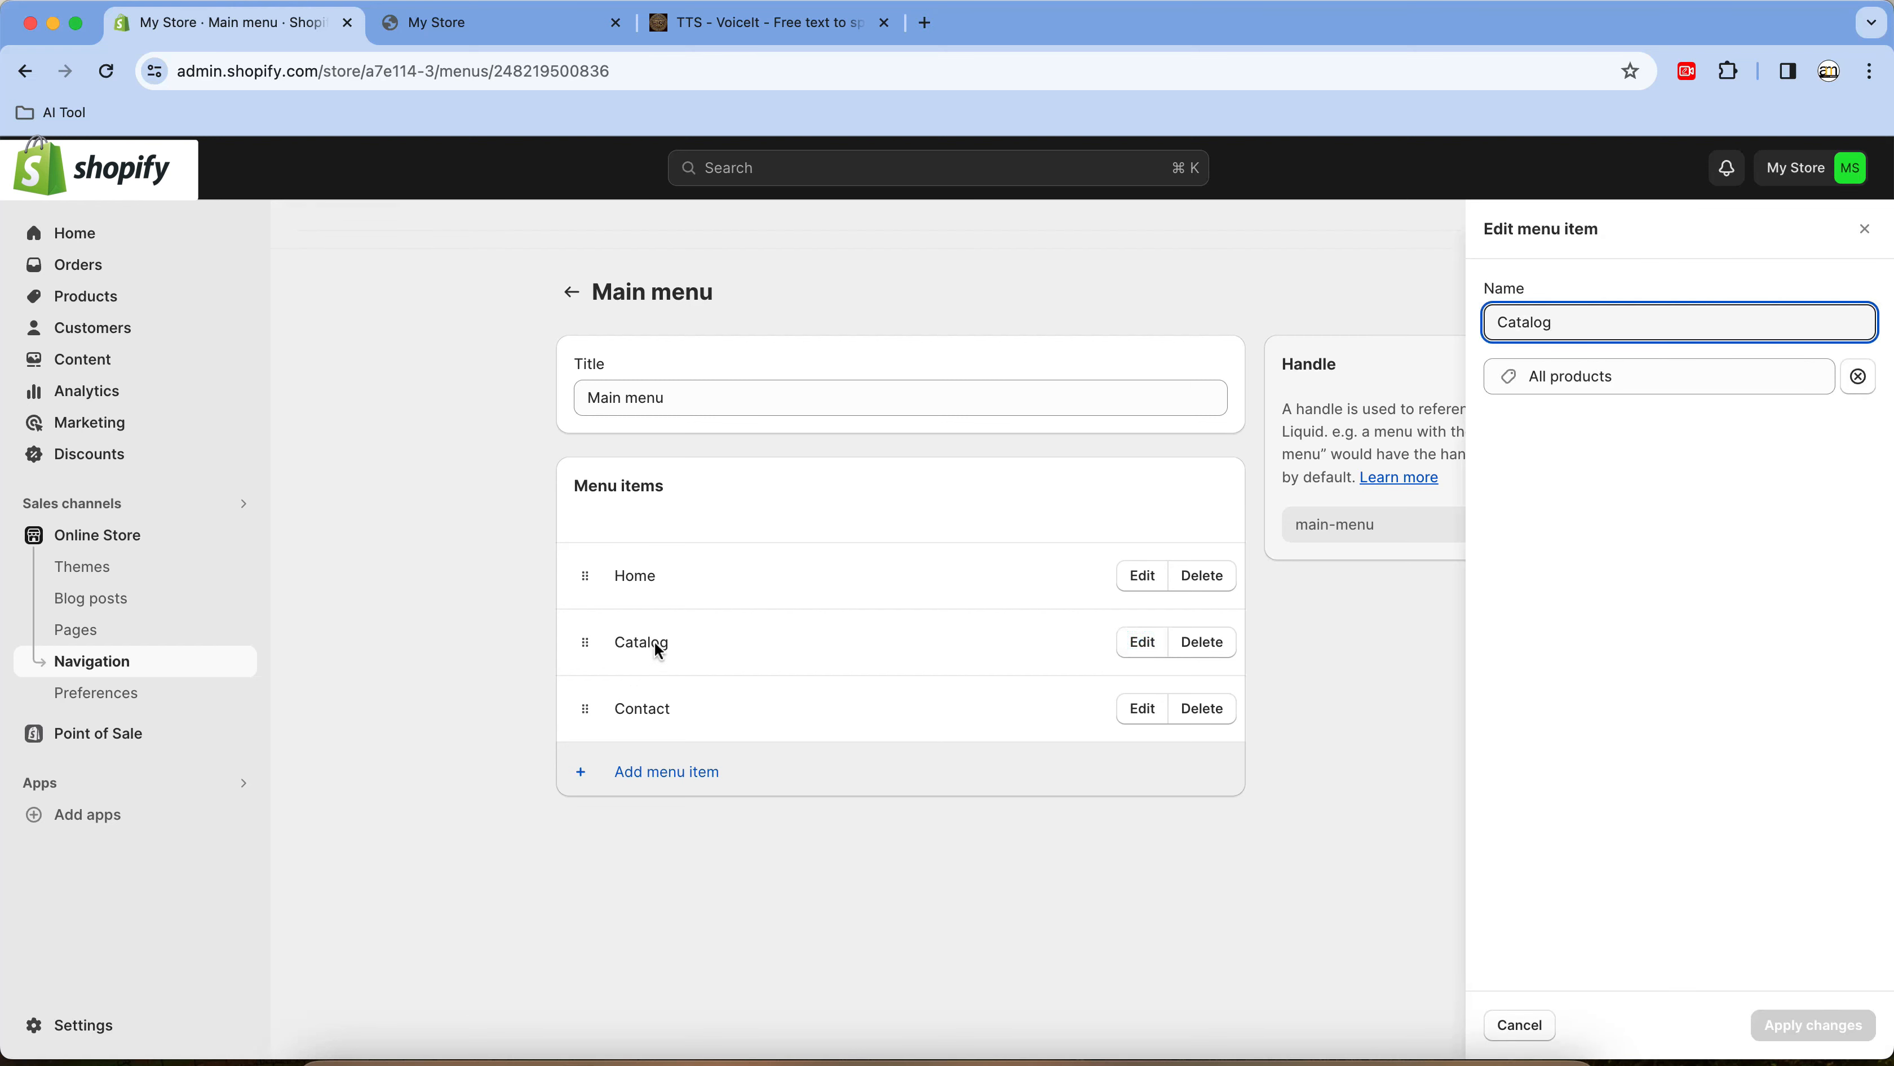
type("Cat")
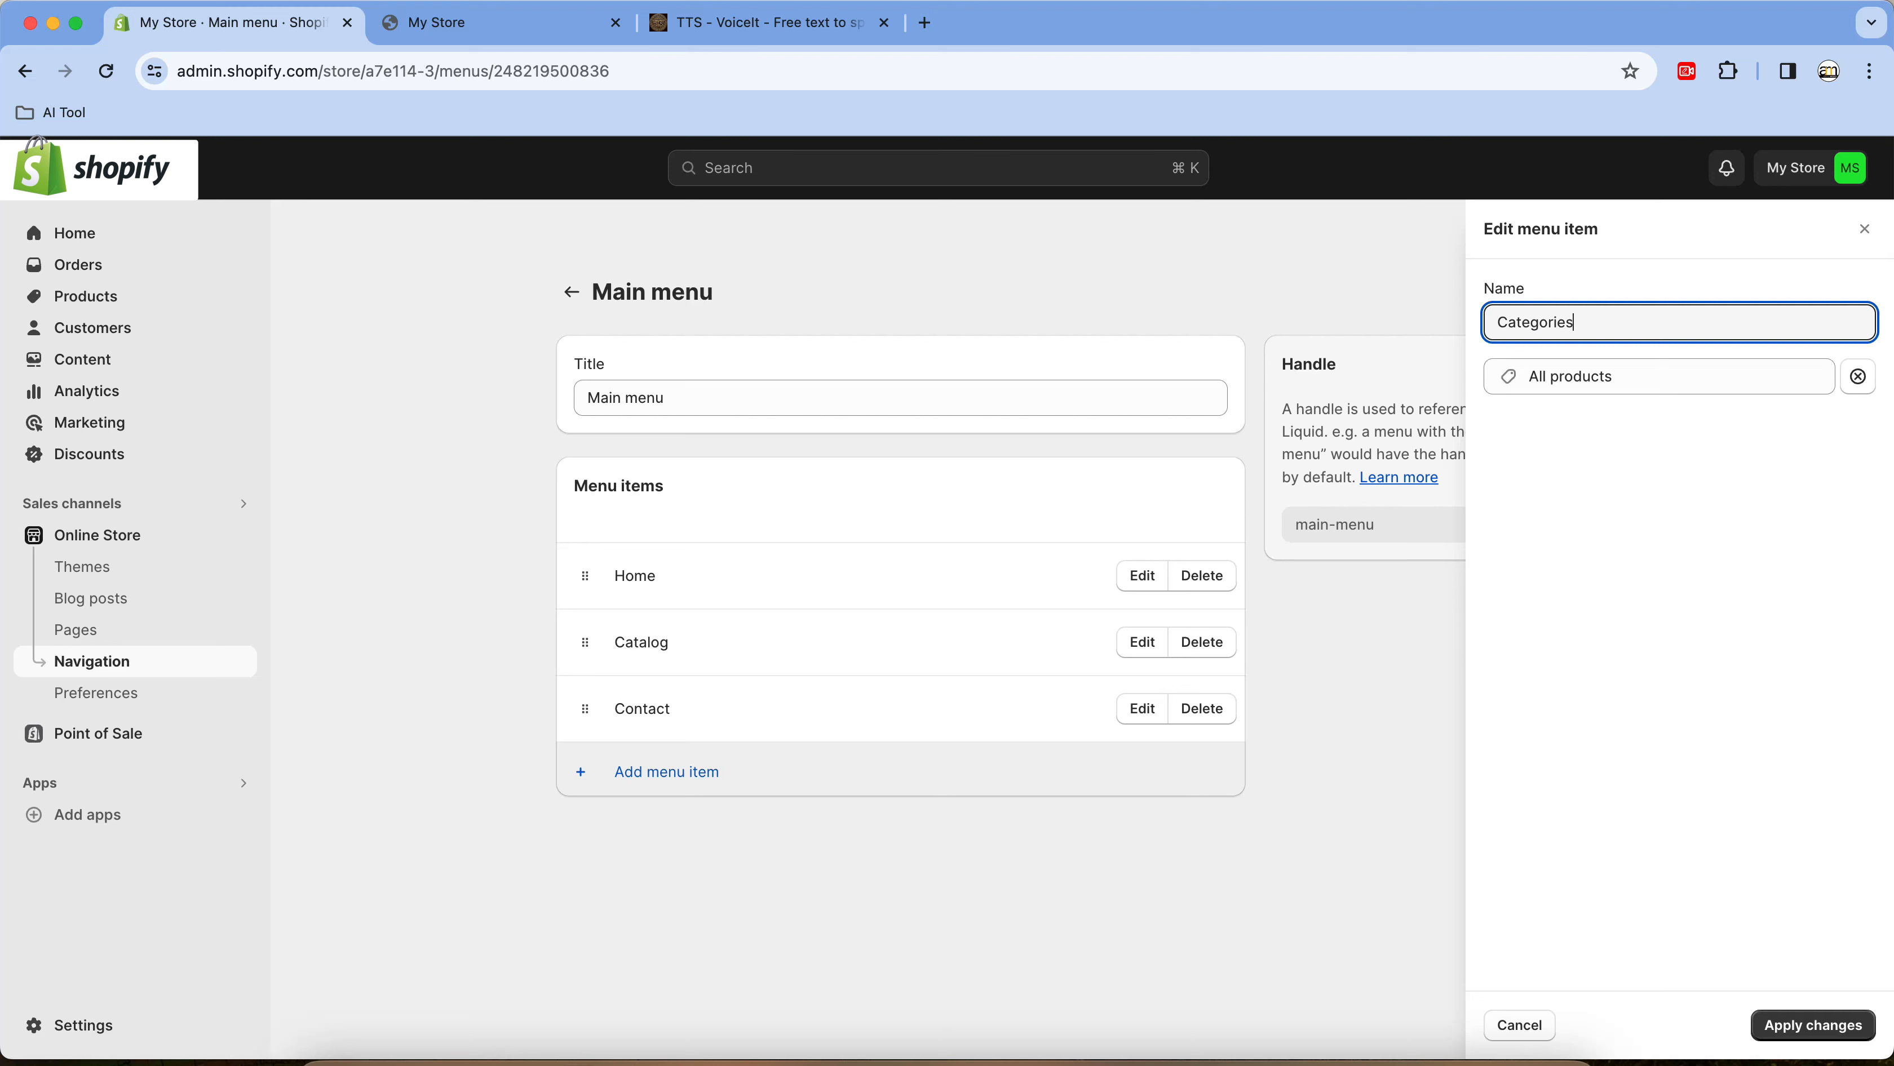
left_click(1822, 1027)
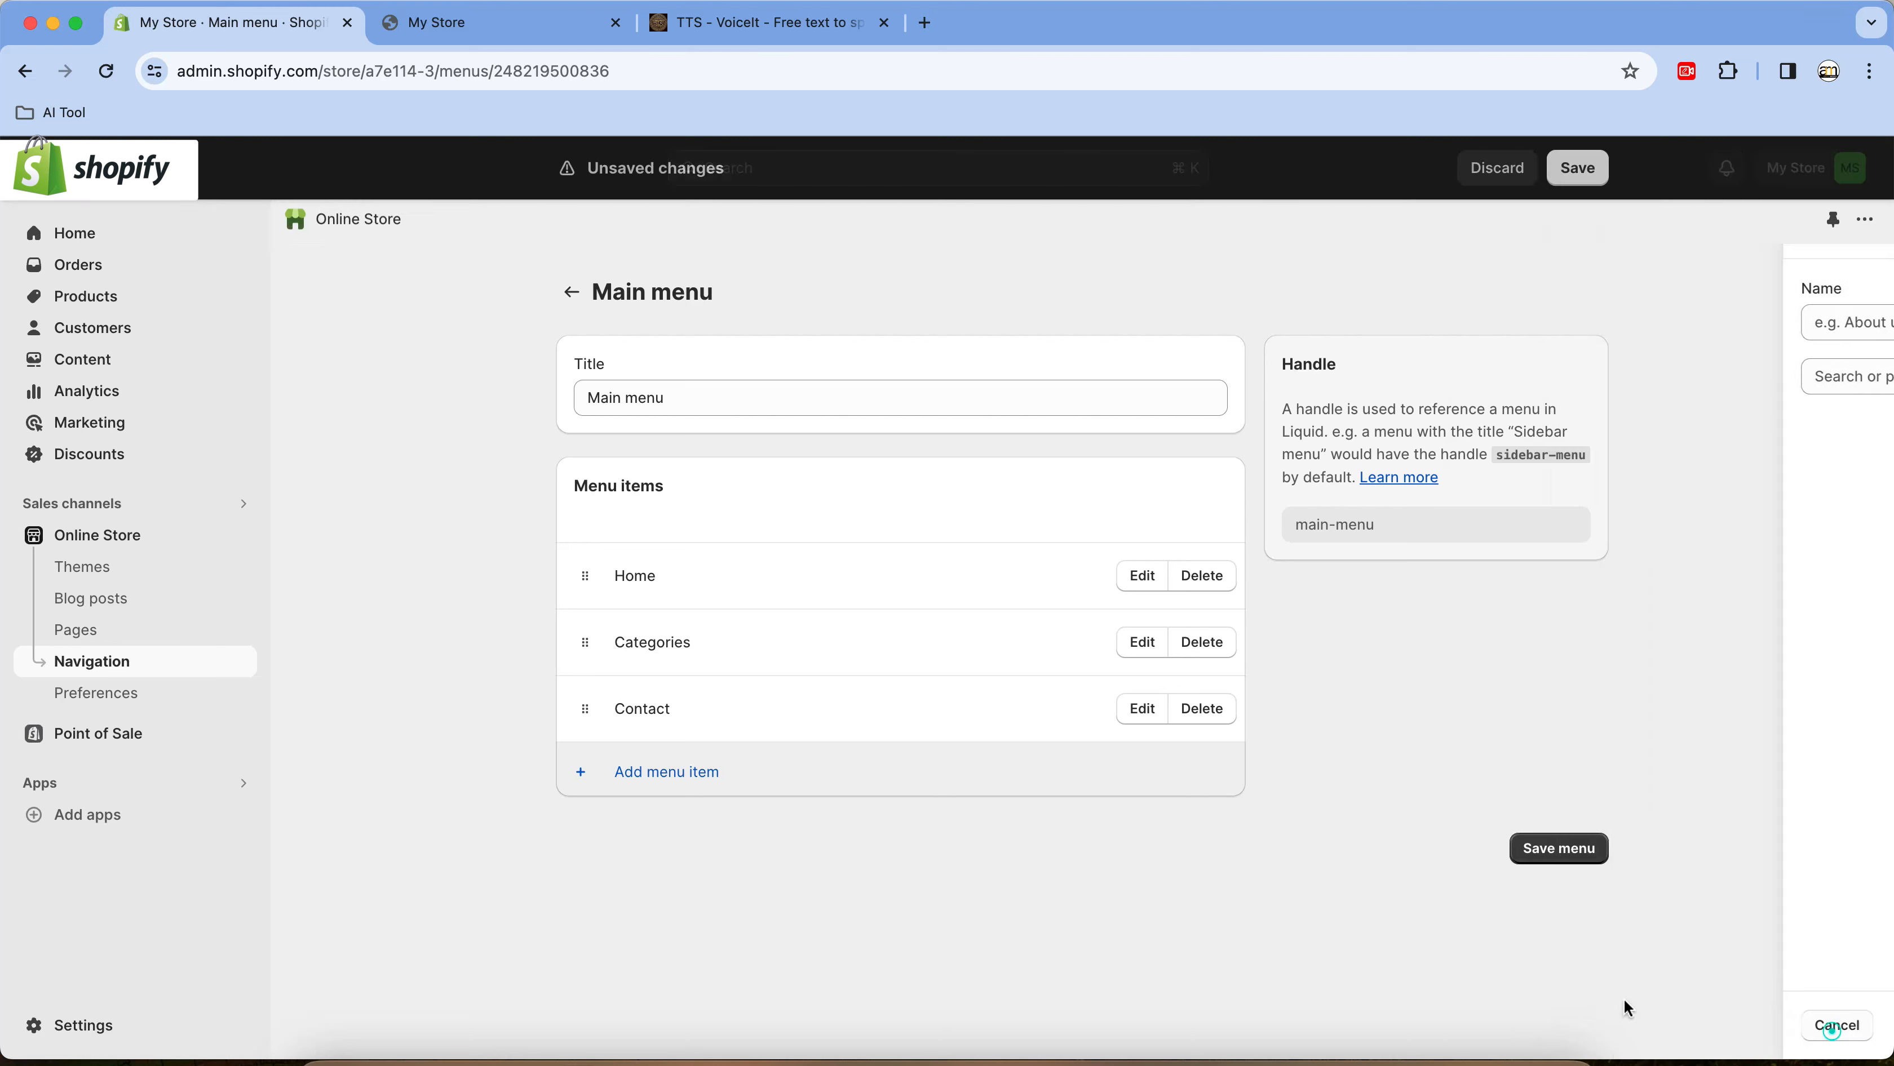
left_click(1566, 856)
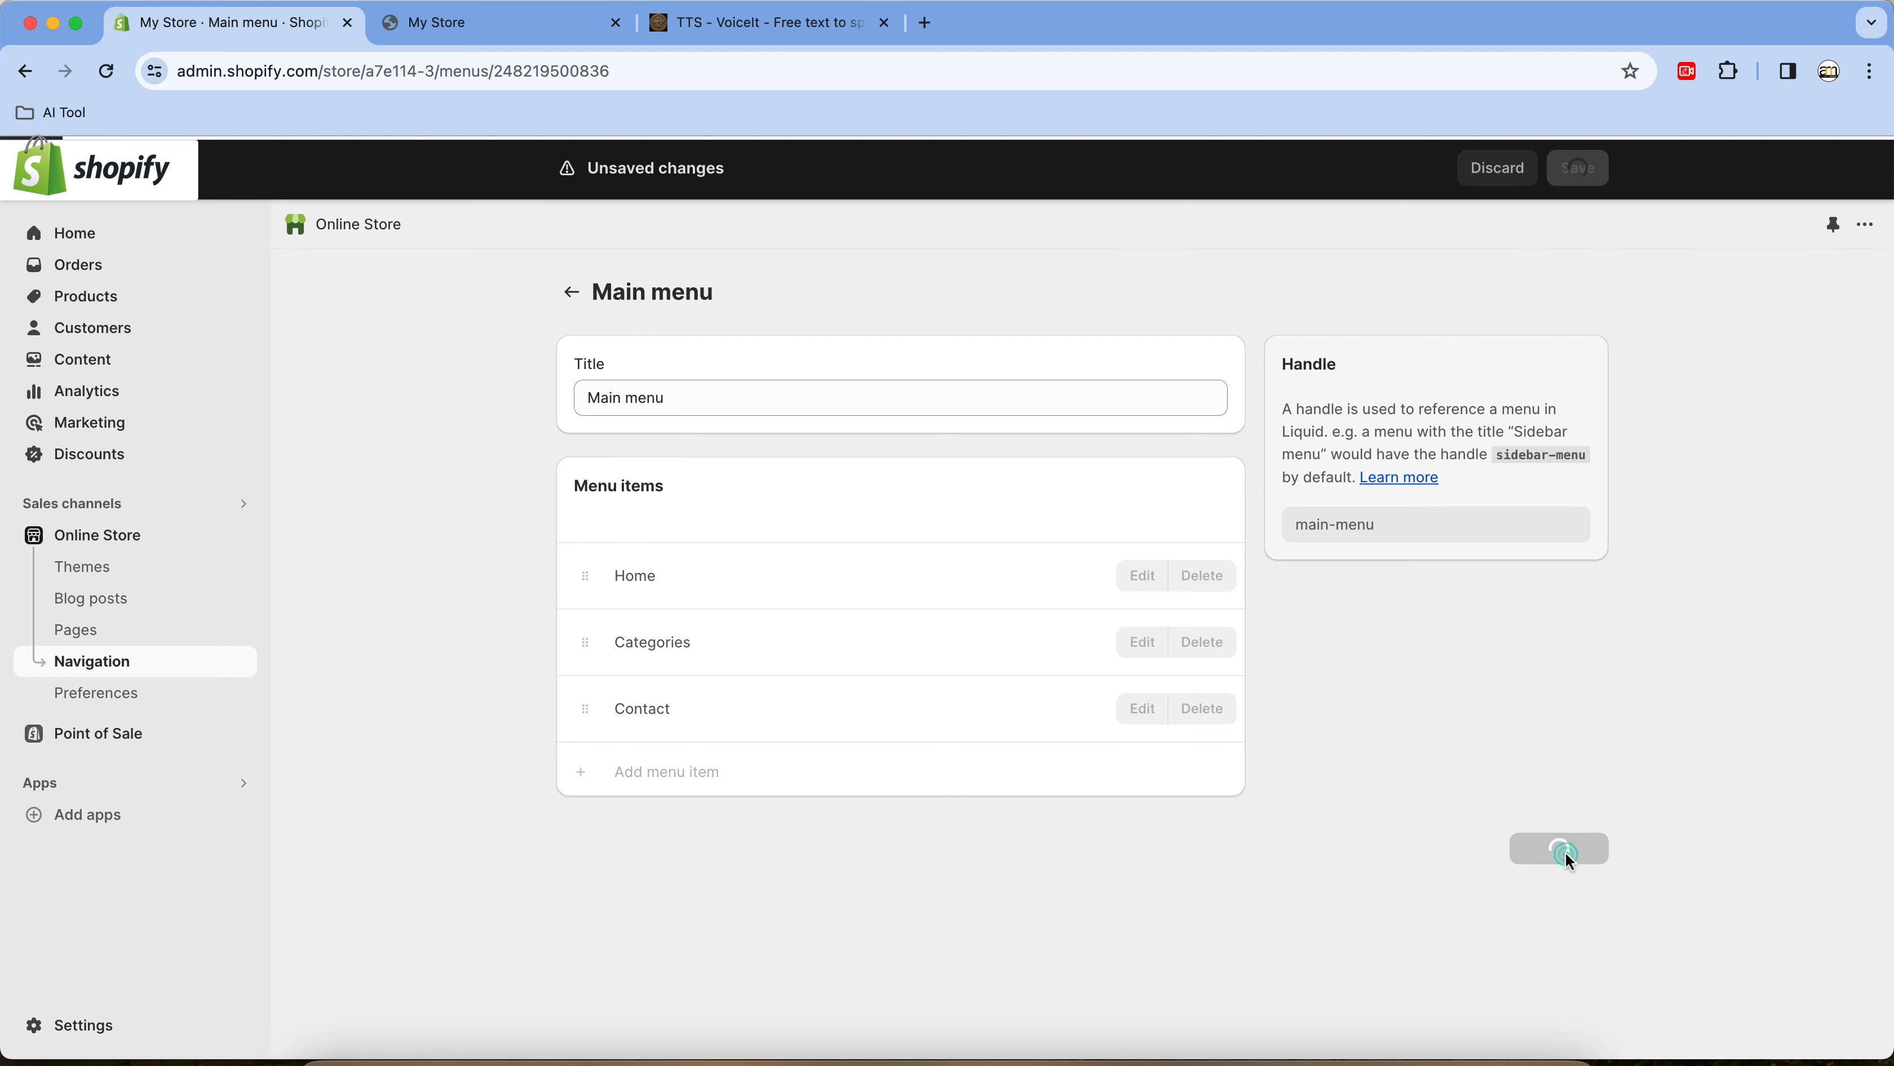
Reopen the current theme for customizing and switch the Header section's top navigation menu to Footer menu
left_click(112, 576)
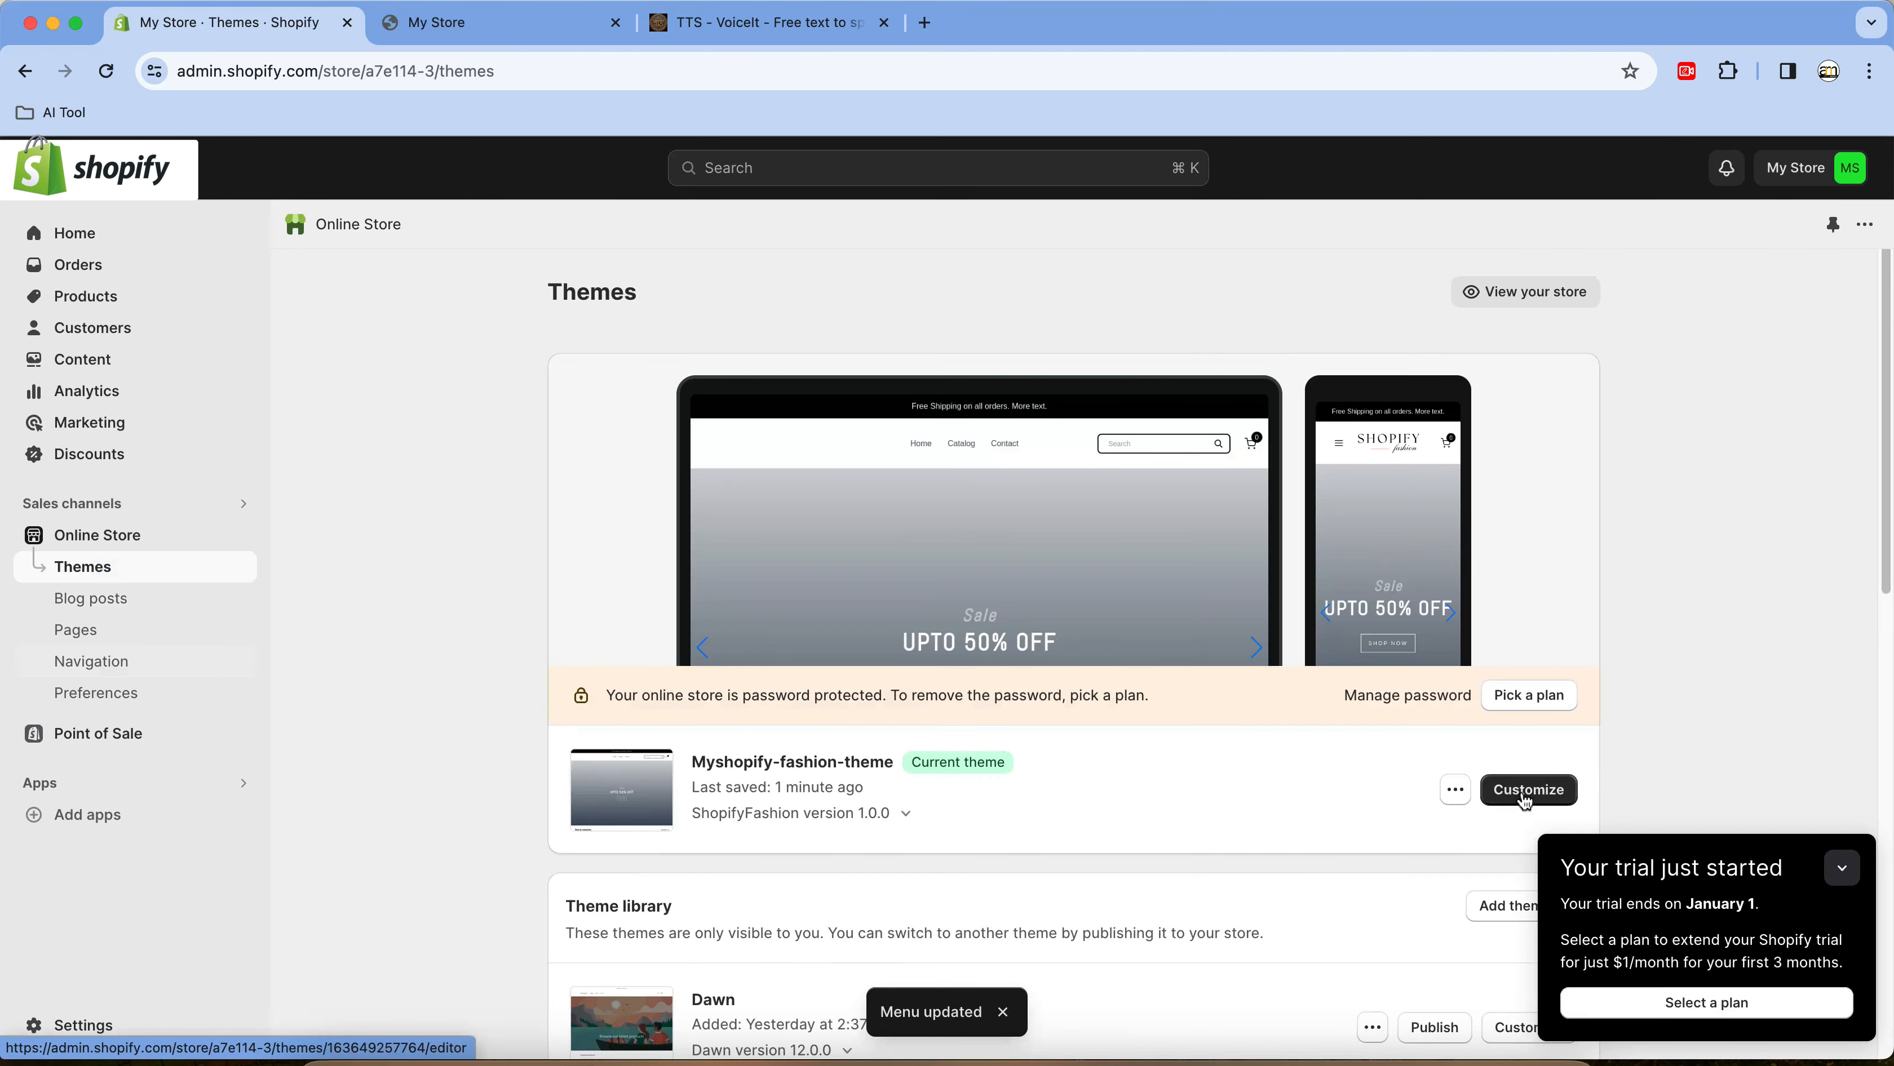
left_click(1841, 868)
left_click(1535, 792)
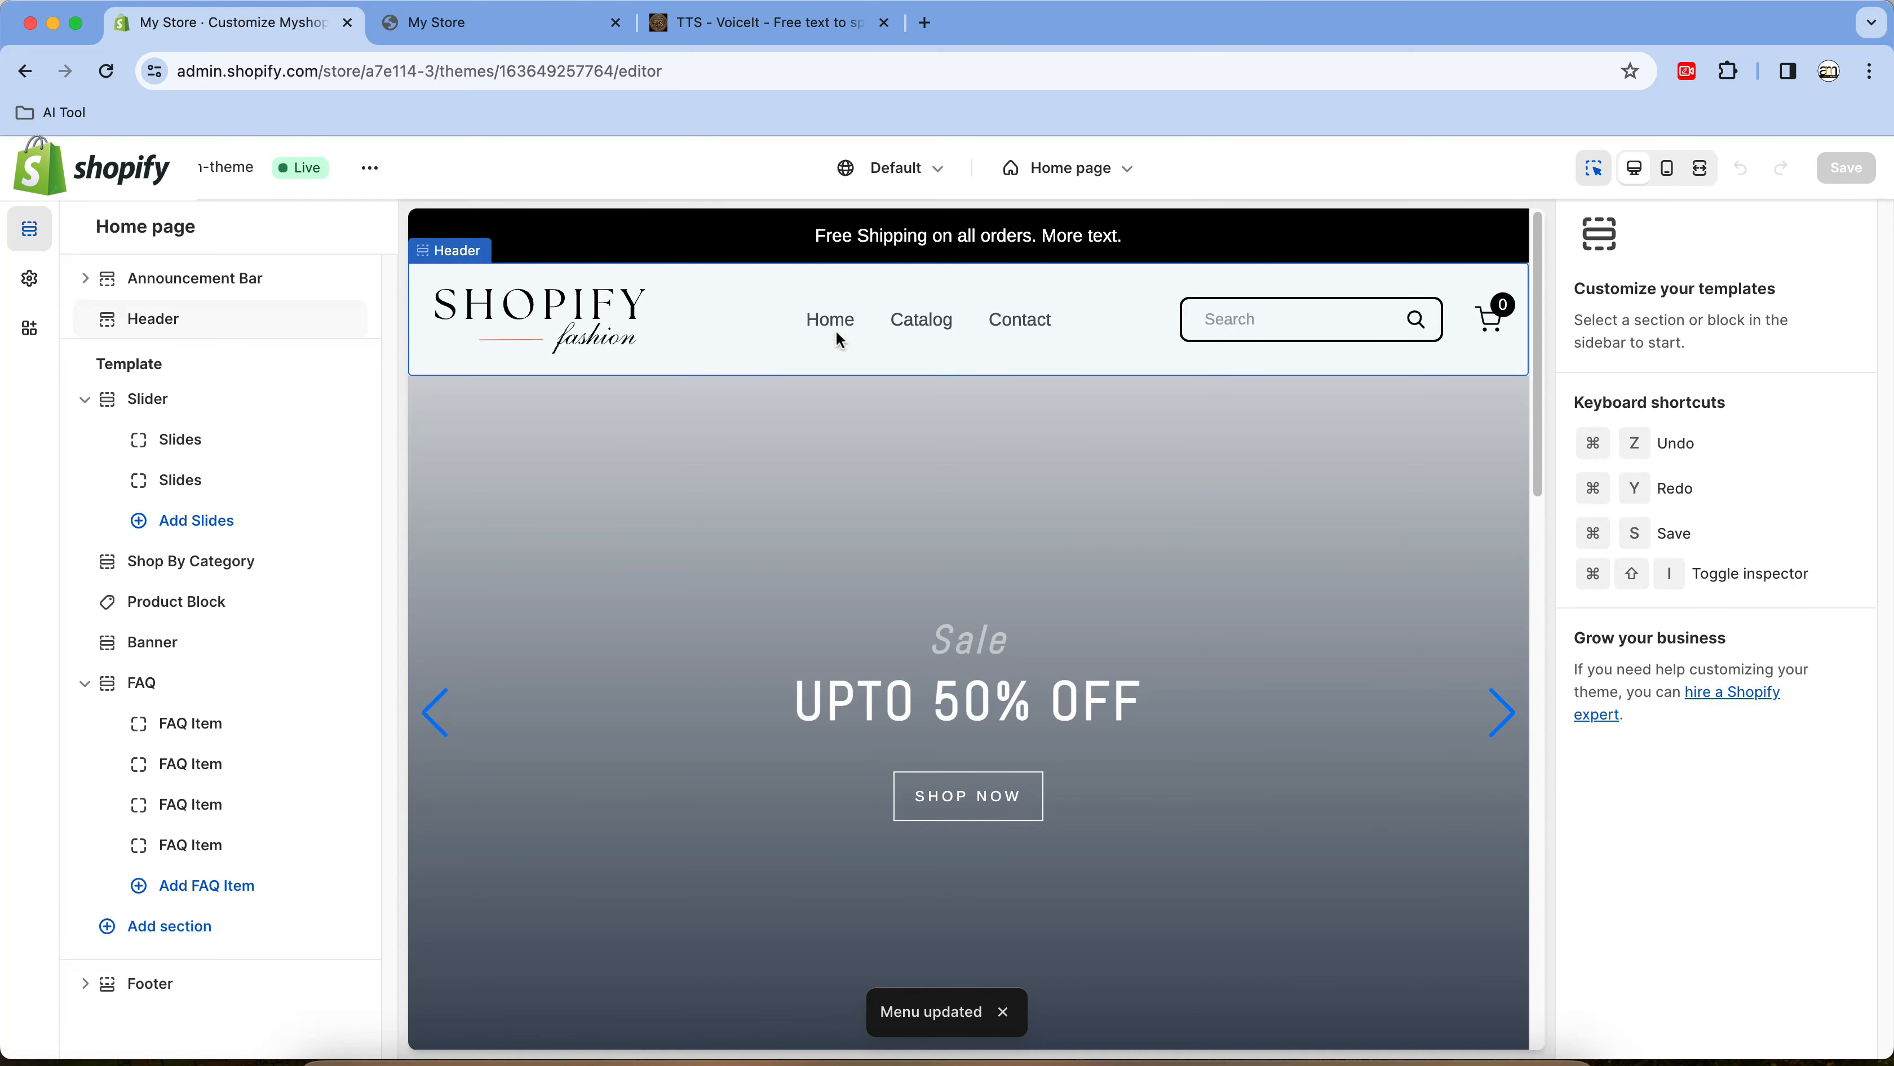
left_click(145, 321)
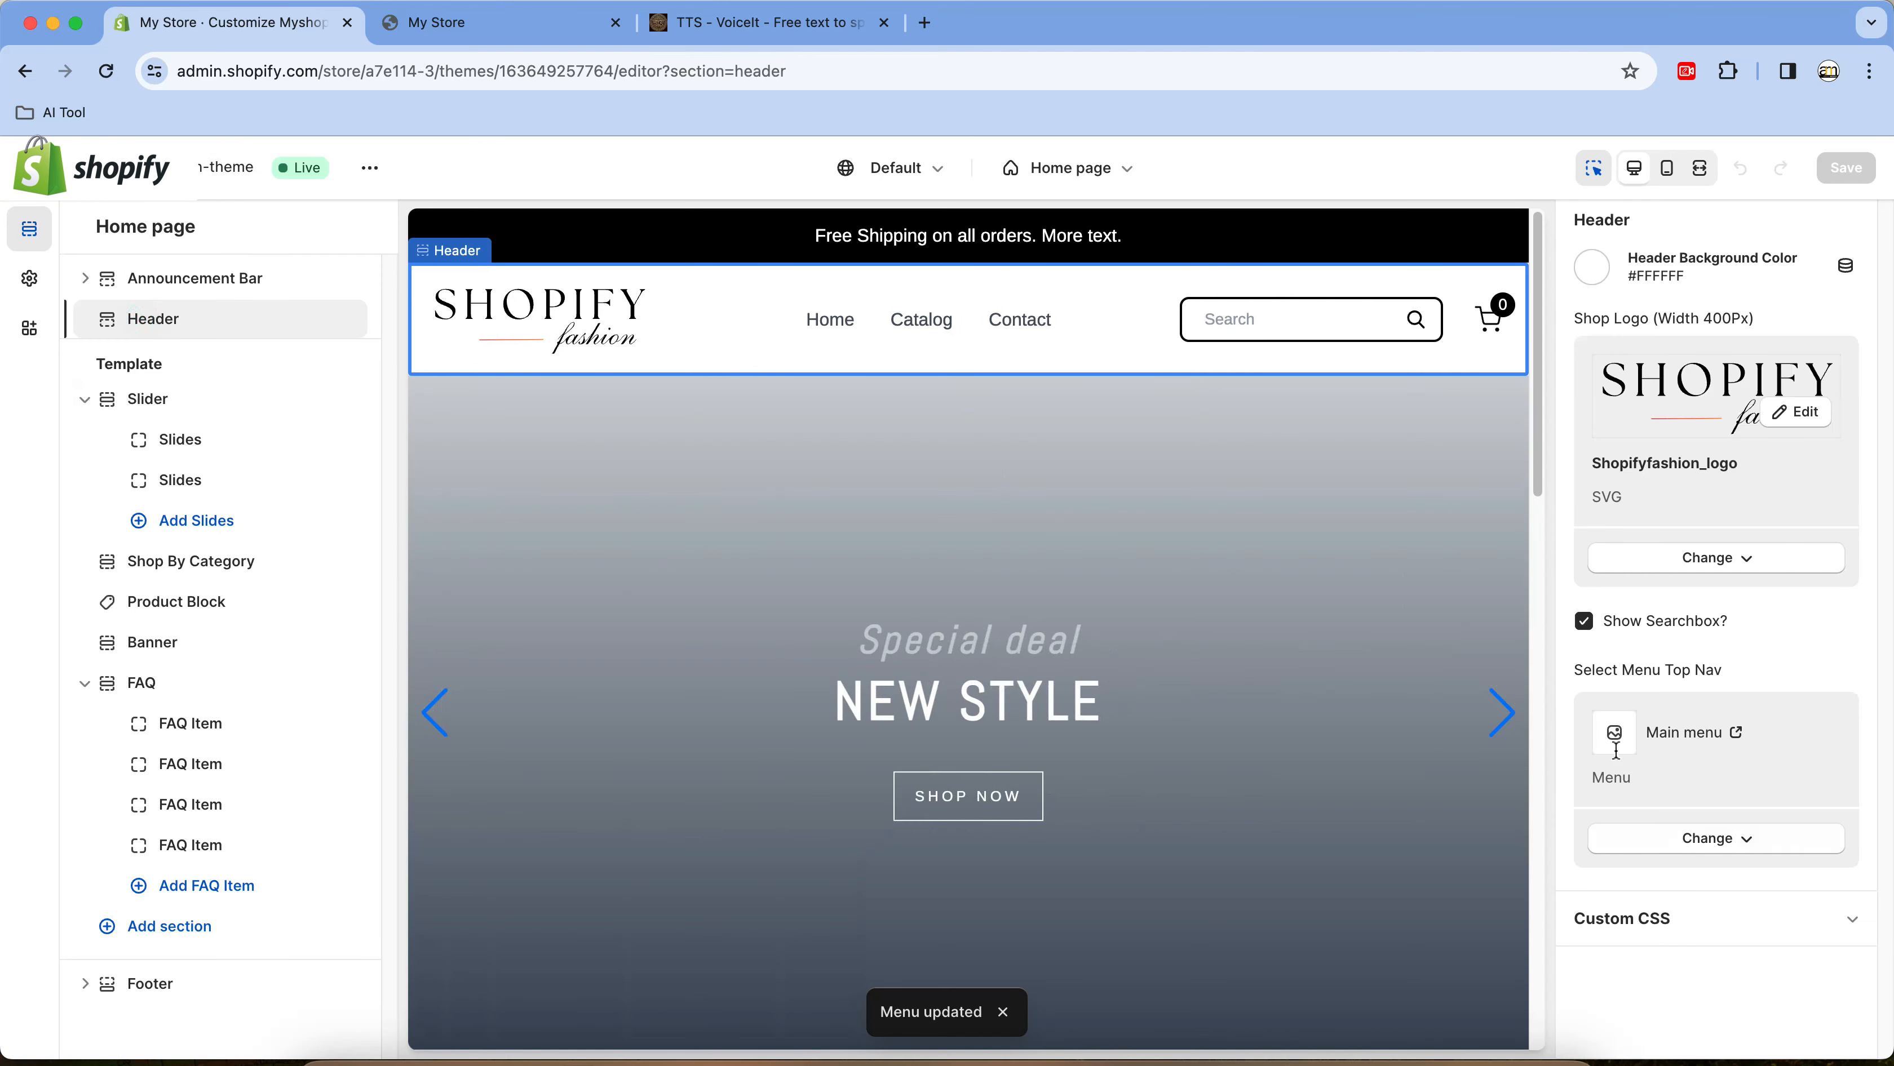
left_click(1750, 841)
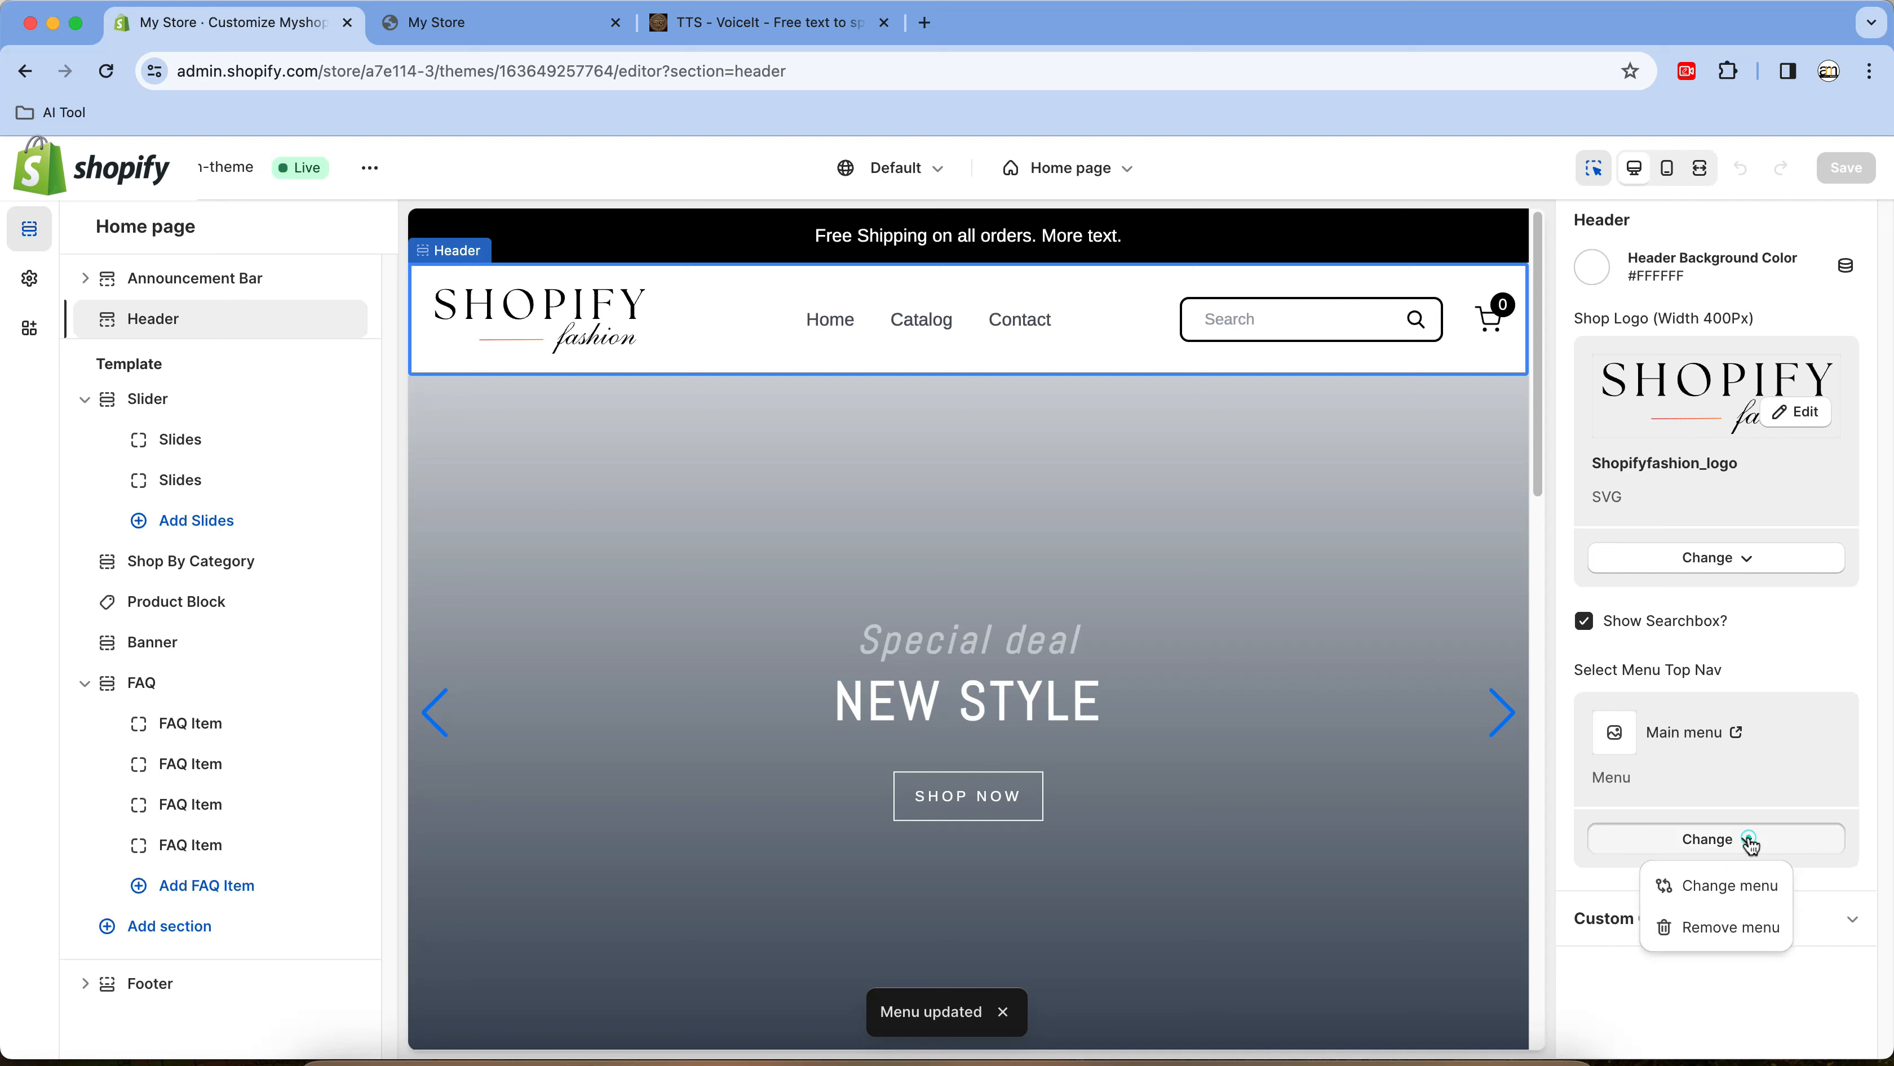
left_click(1717, 887)
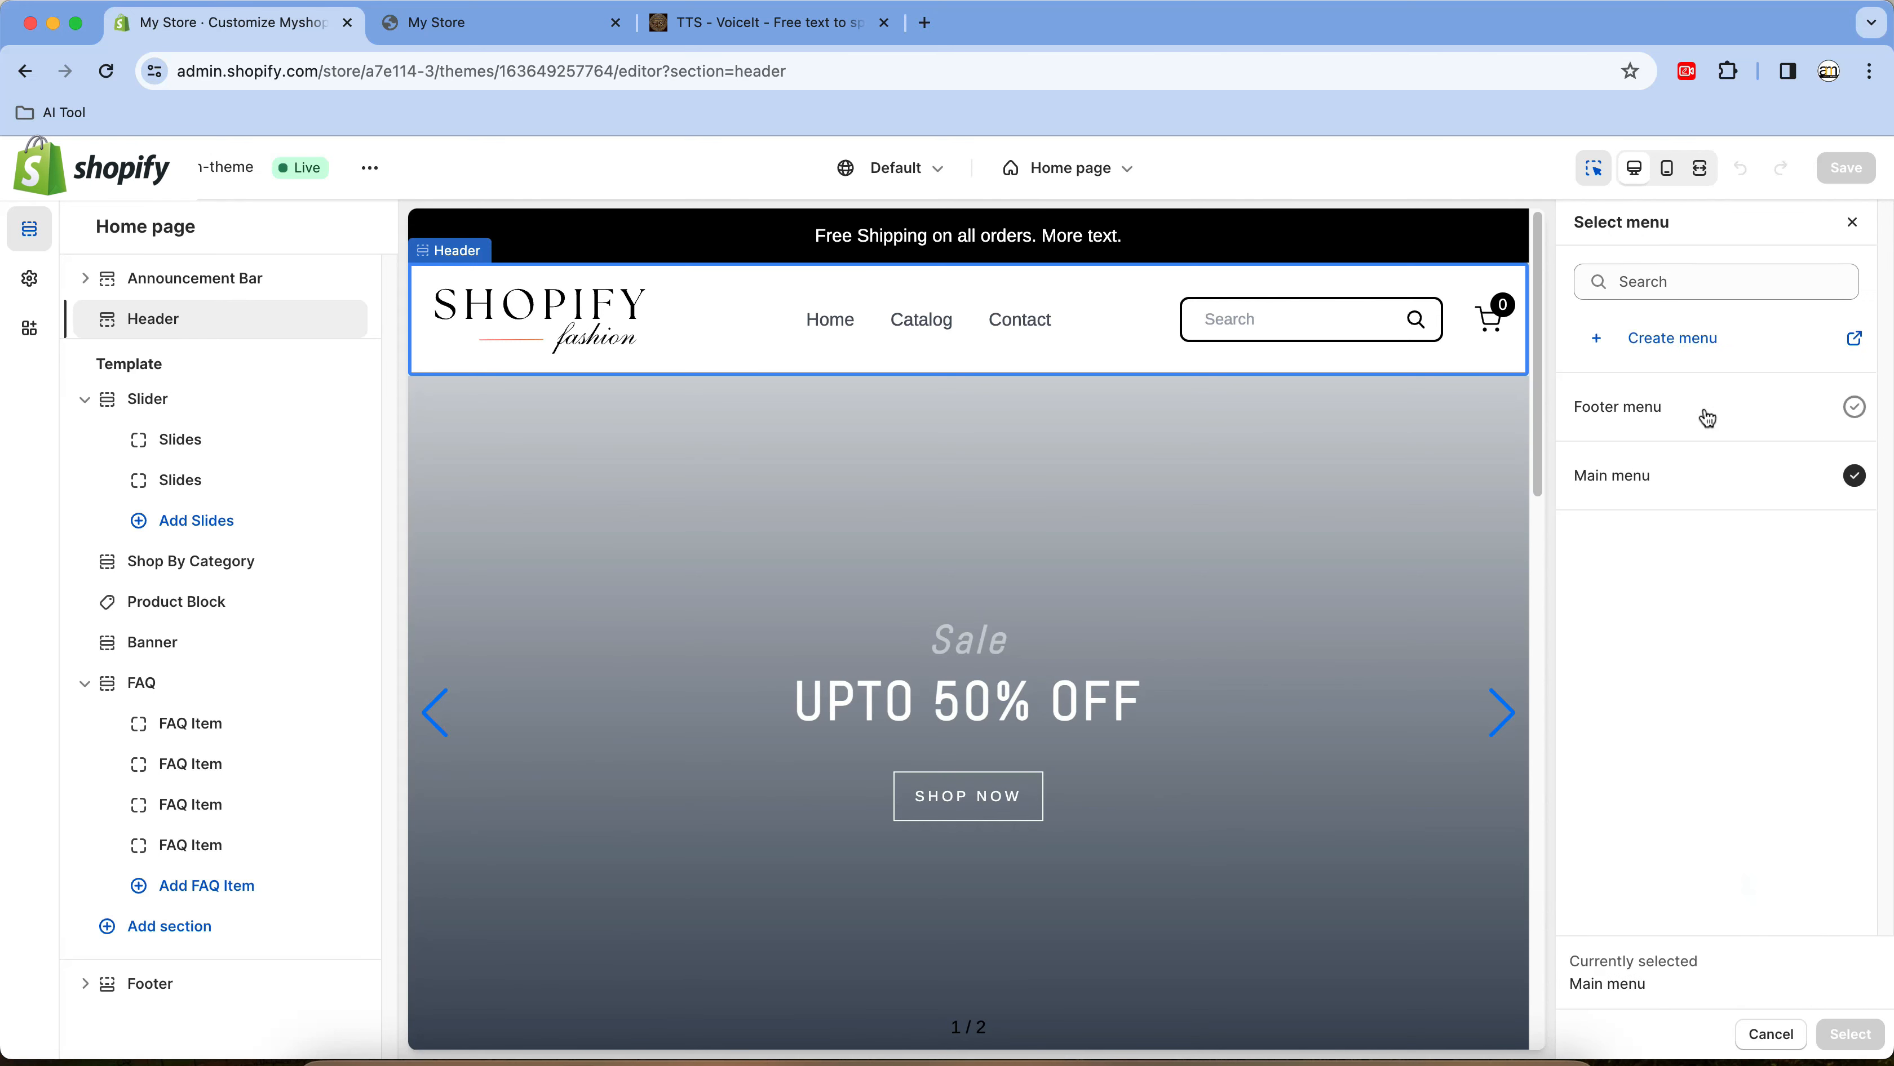
left_click(1678, 420)
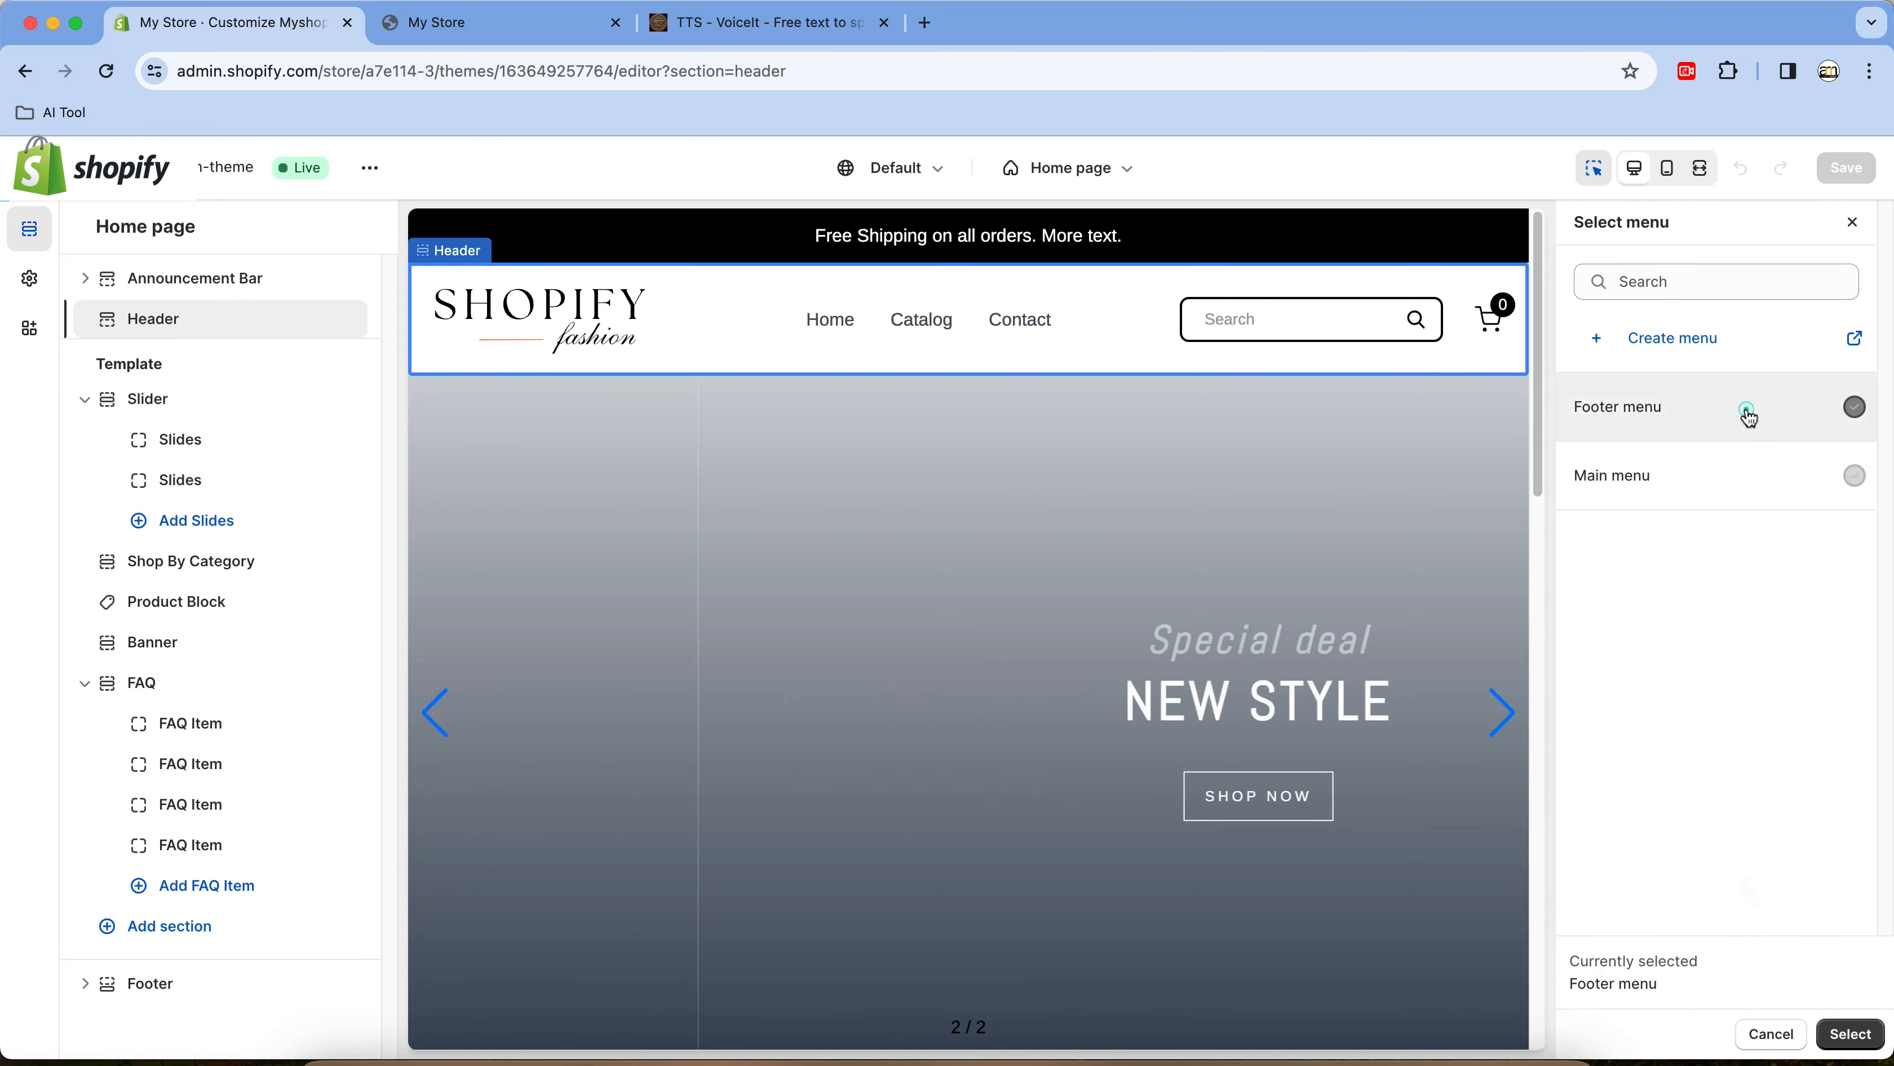
left_click(1850, 1035)
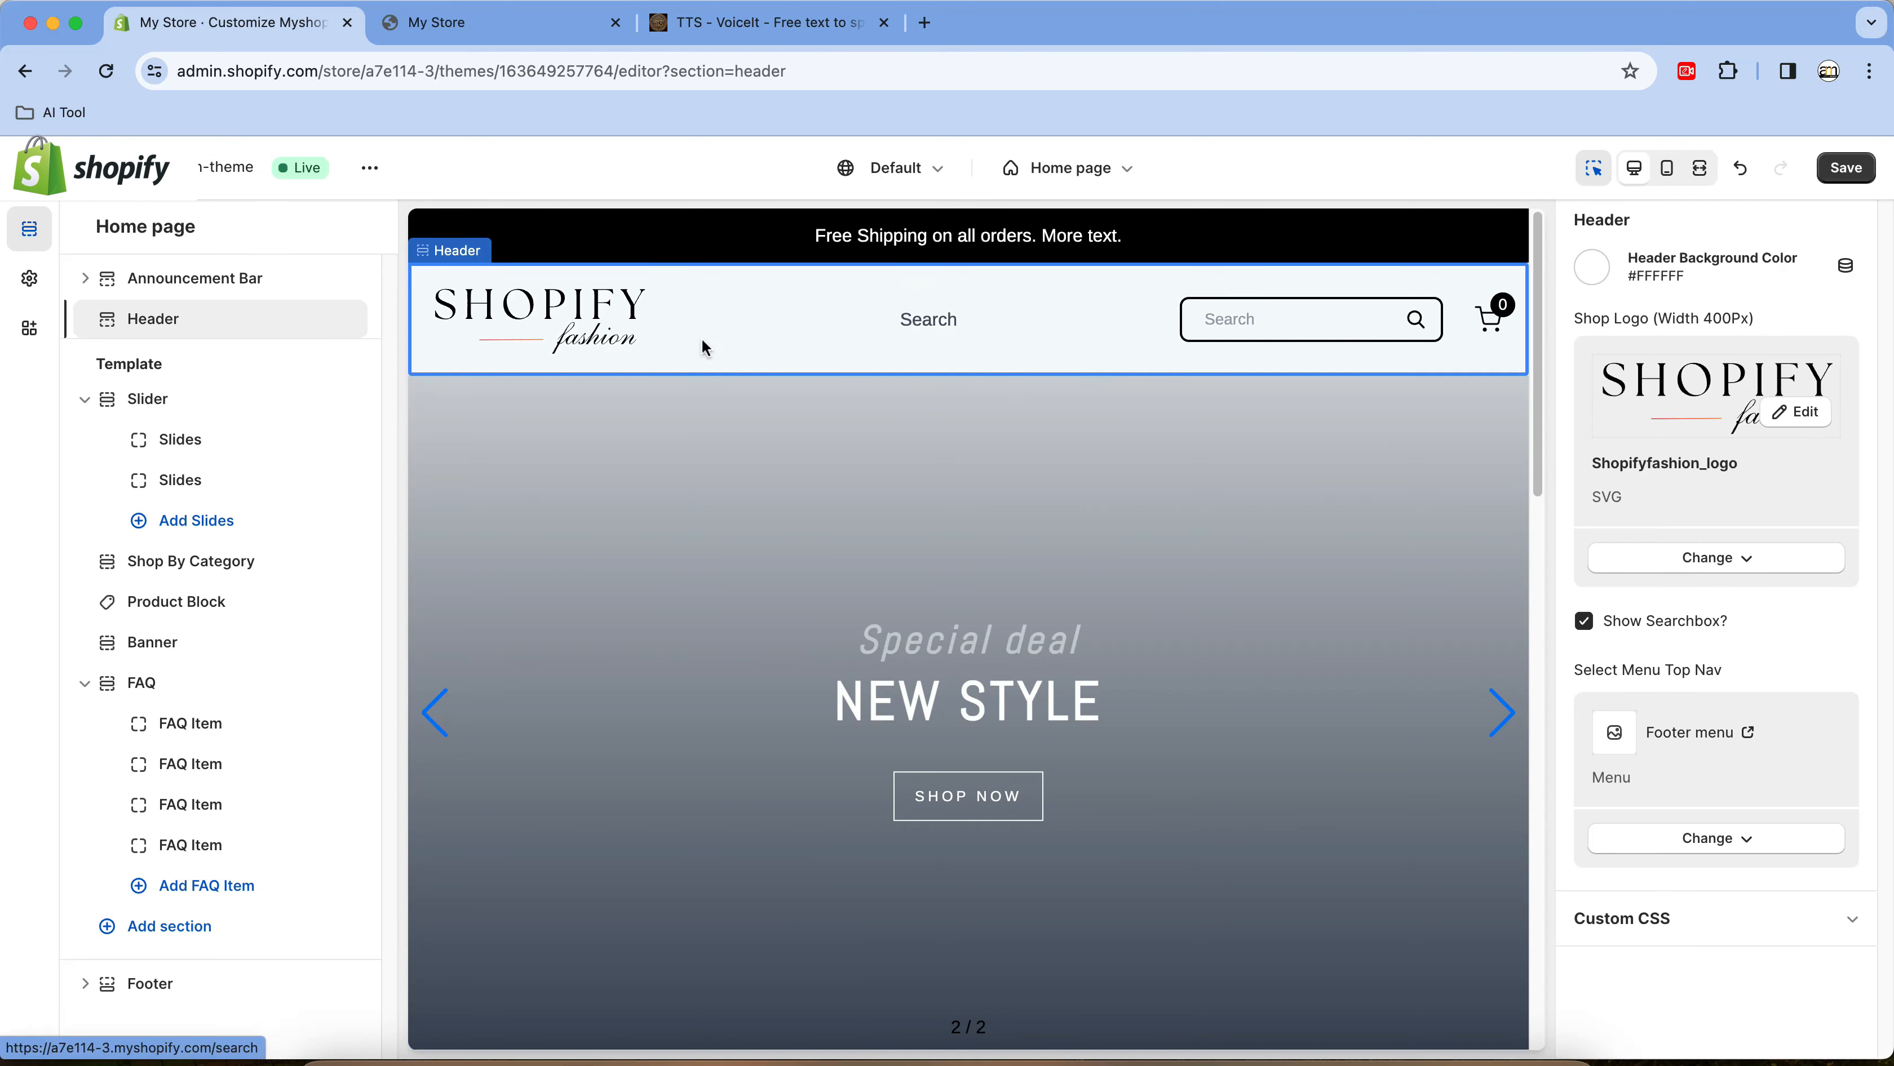
Reload the live storefront in the other browser tab to check the header's navigation menu
left_click(501, 23)
left_click(477, 71)
key("Return")
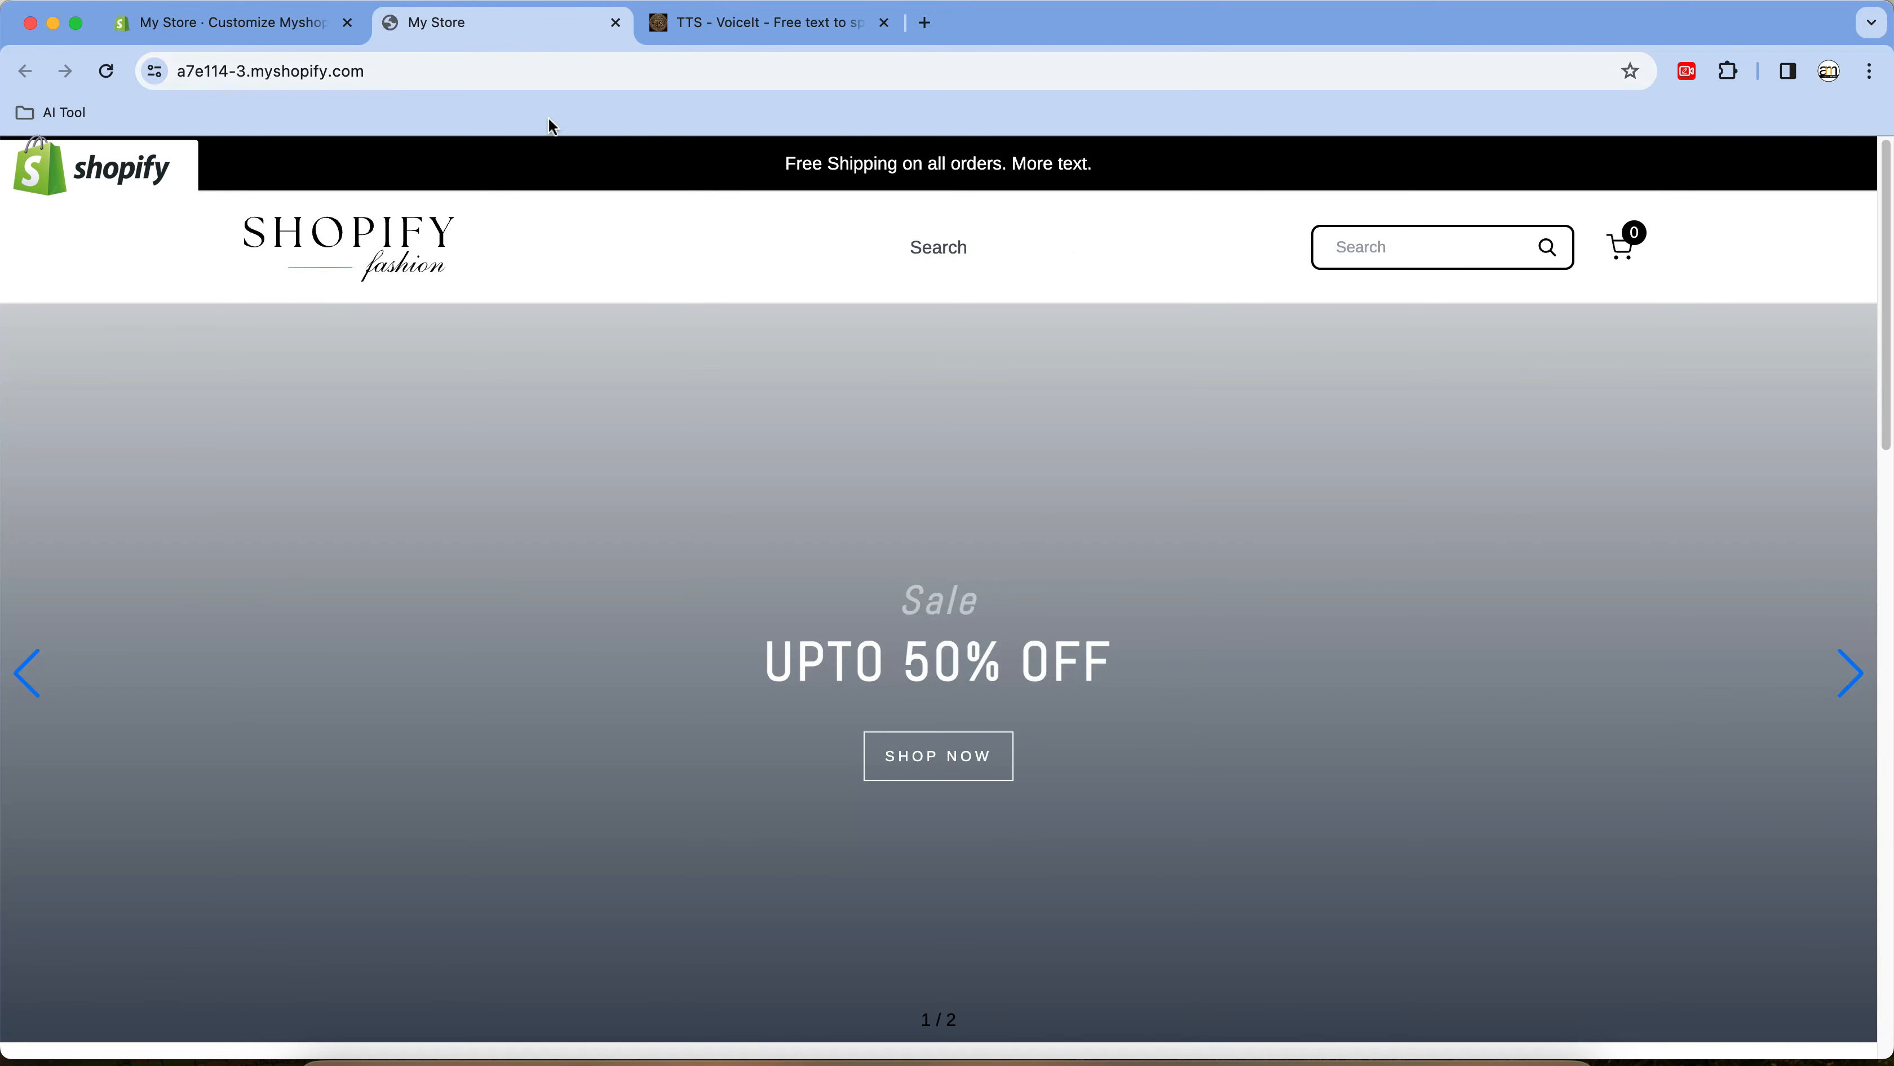
Return to the theme editor, switch the Header section's top navigation menu to Main menu, and save the theme
left_click(221, 21)
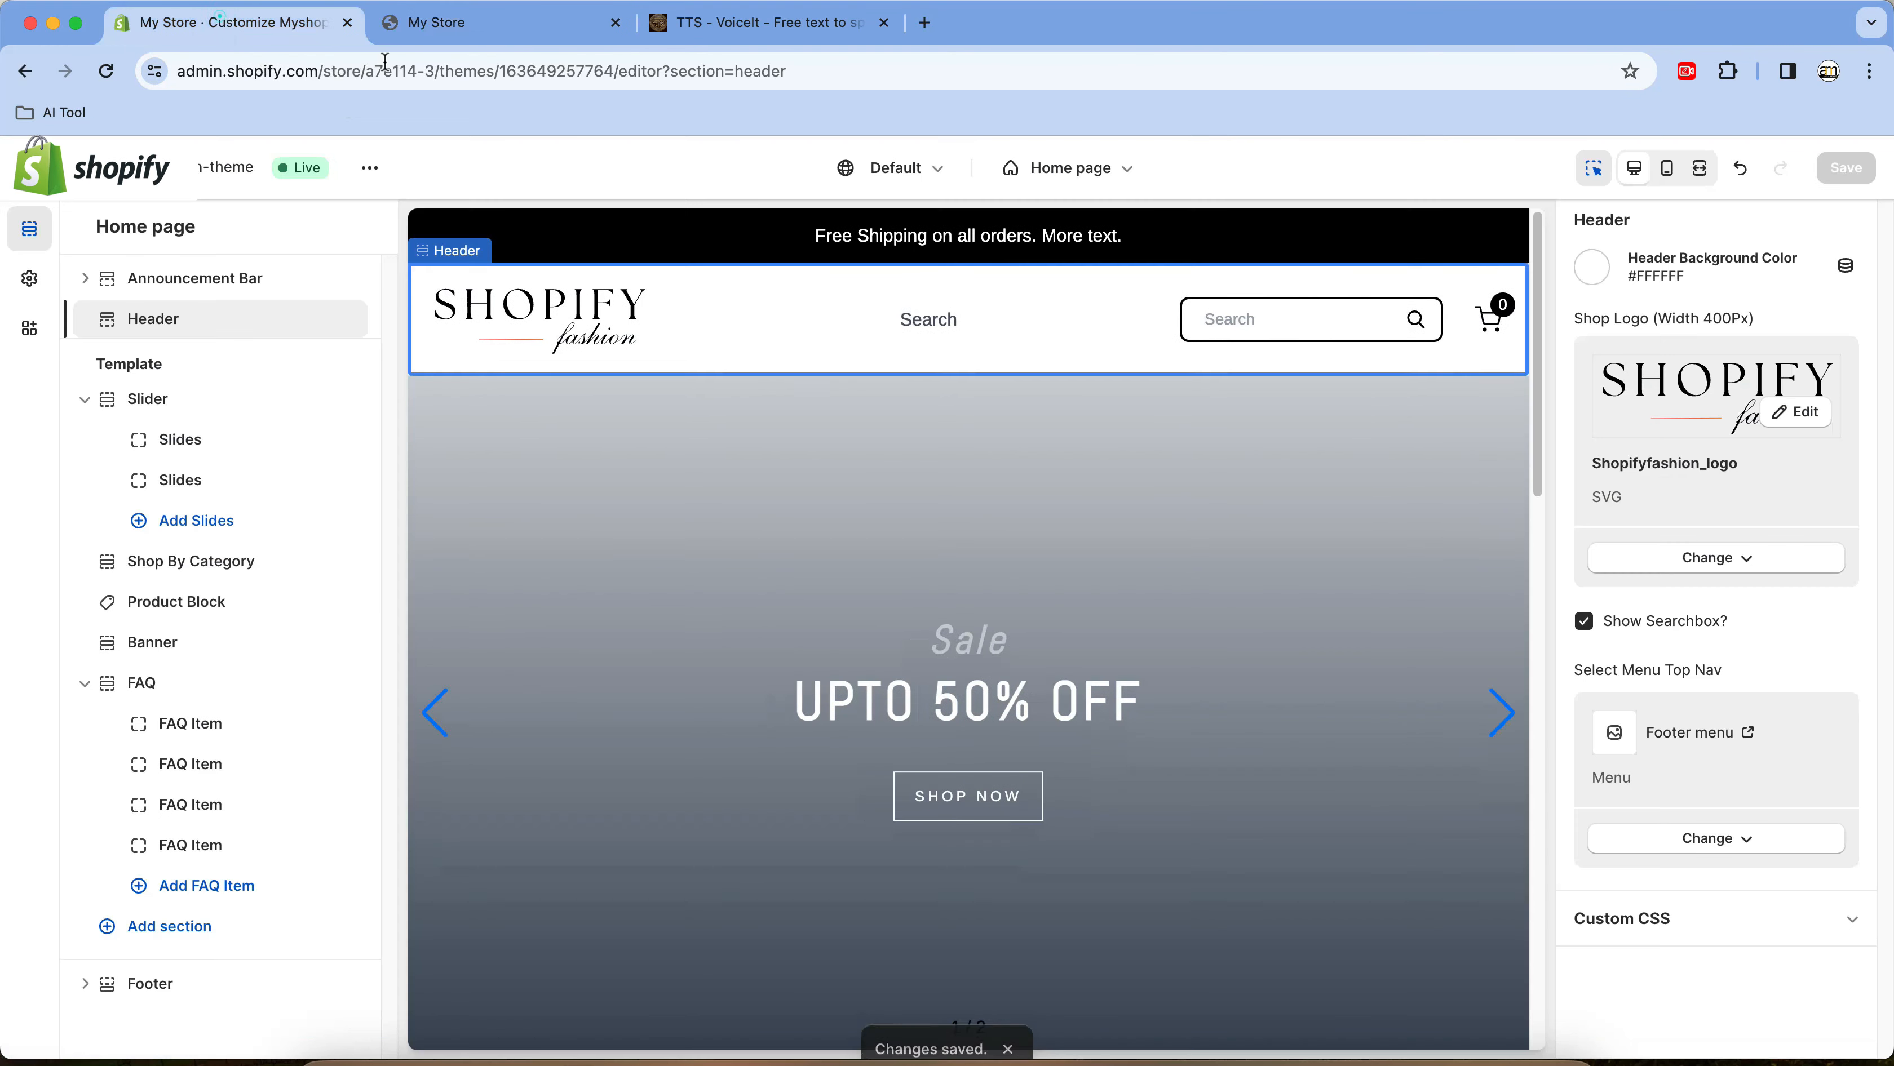
left_click(1751, 851)
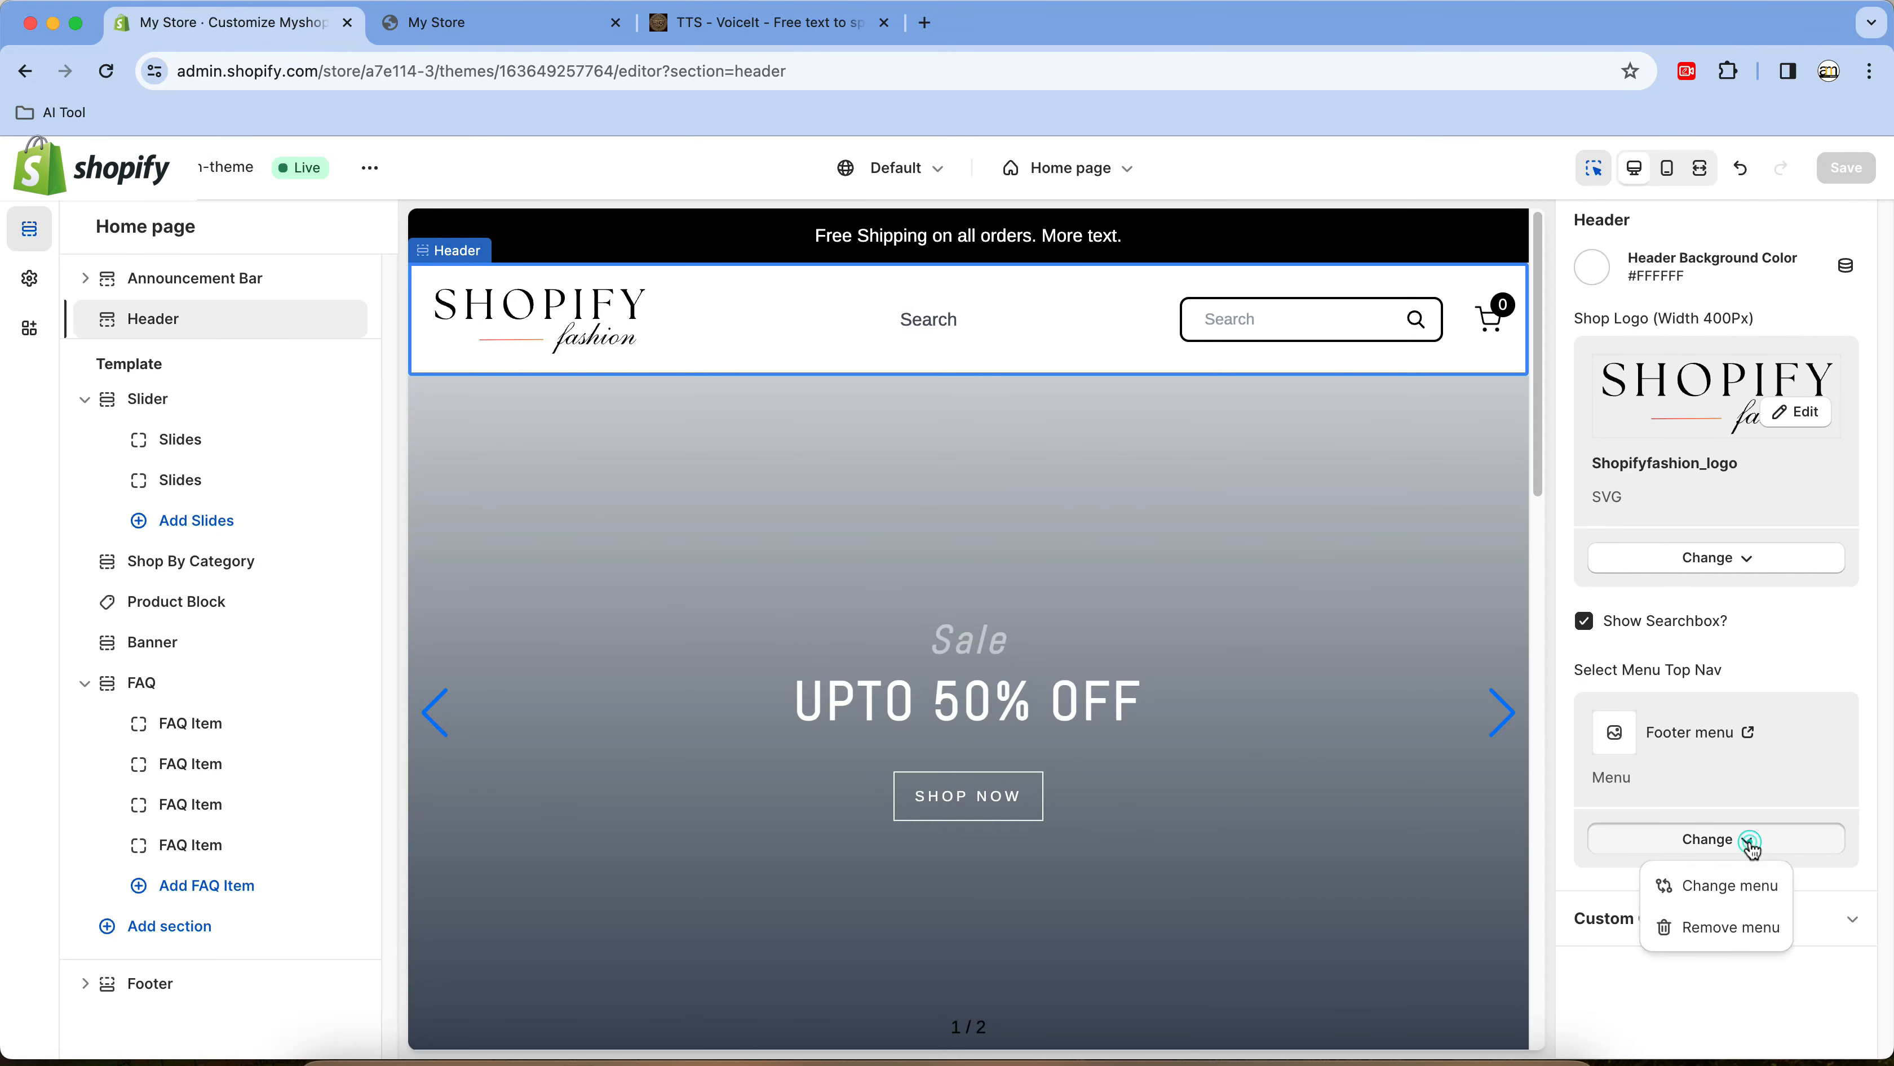
left_click(1764, 904)
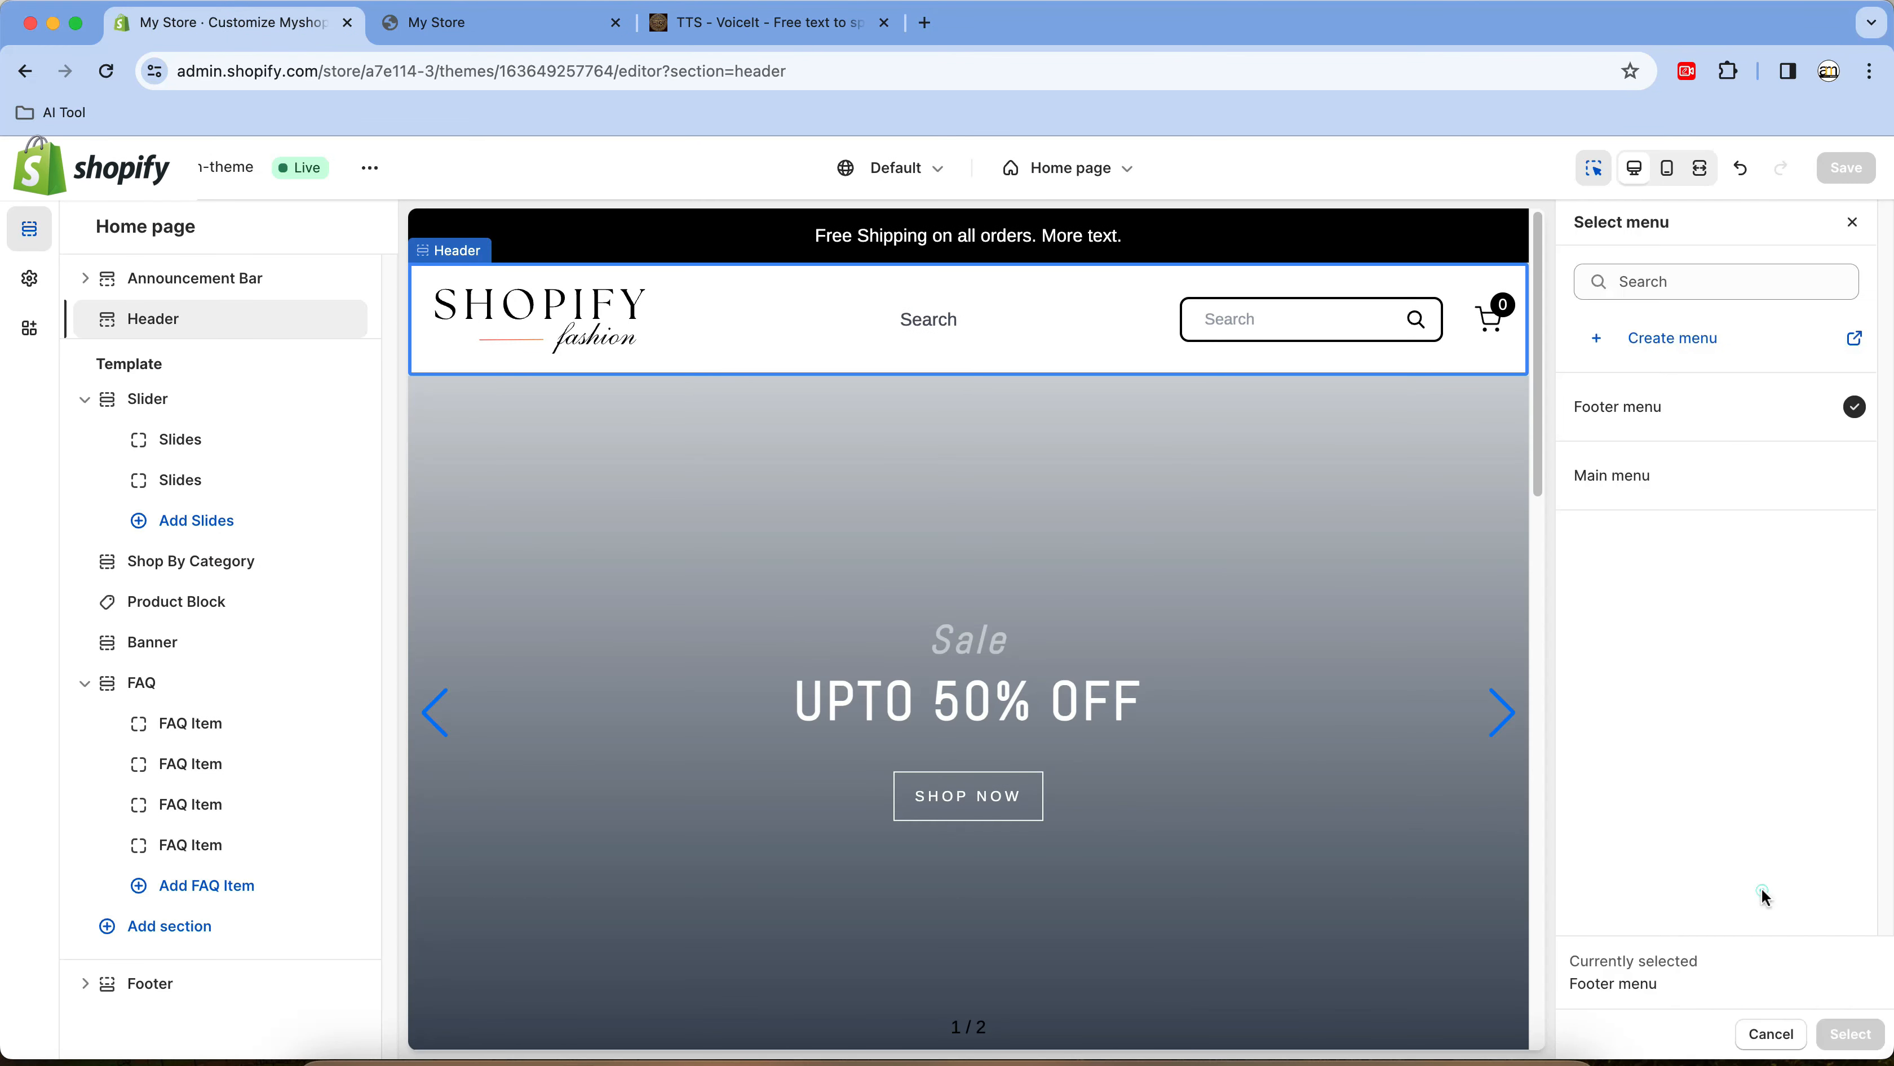
left_click(1749, 482)
left_click(1850, 1034)
left_click(1845, 168)
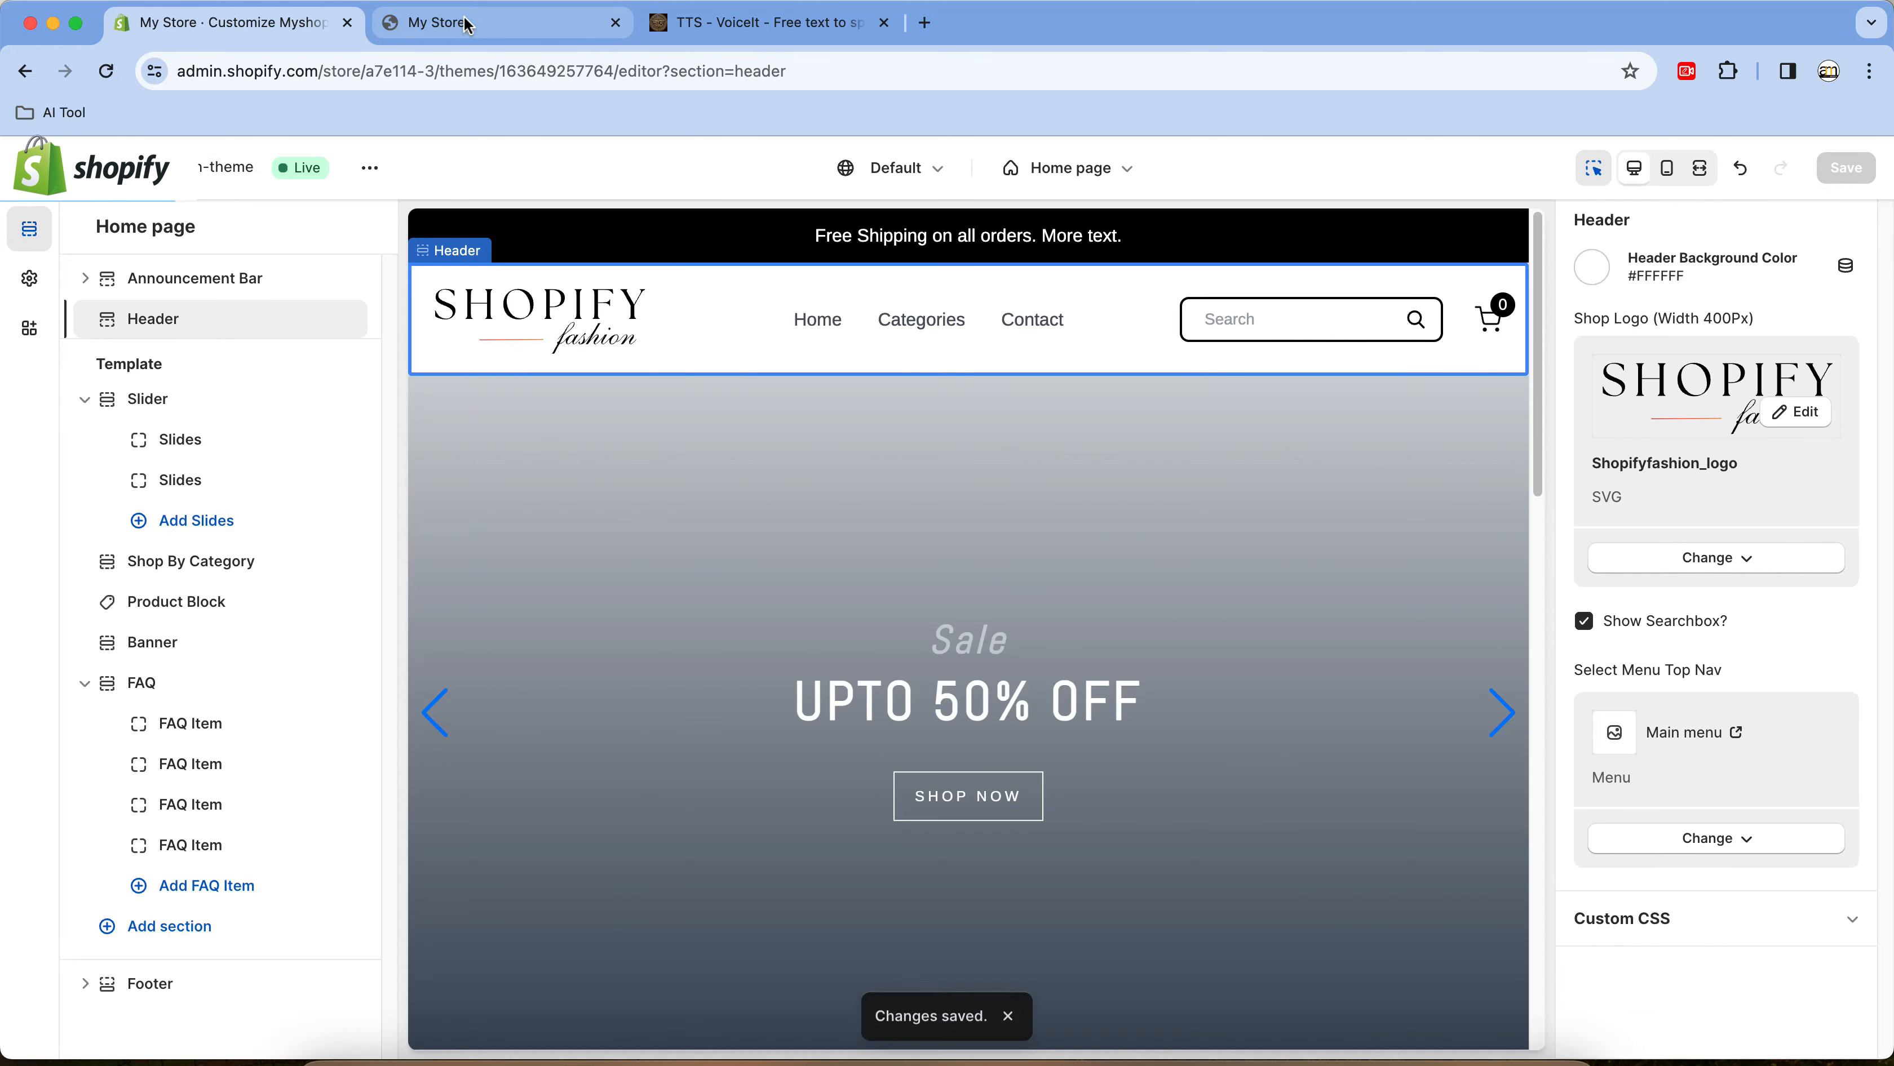
Reload the live storefront in the other browser tab and check the header's navigation links and the page's footer
left_click(467, 24)
left_click(457, 67)
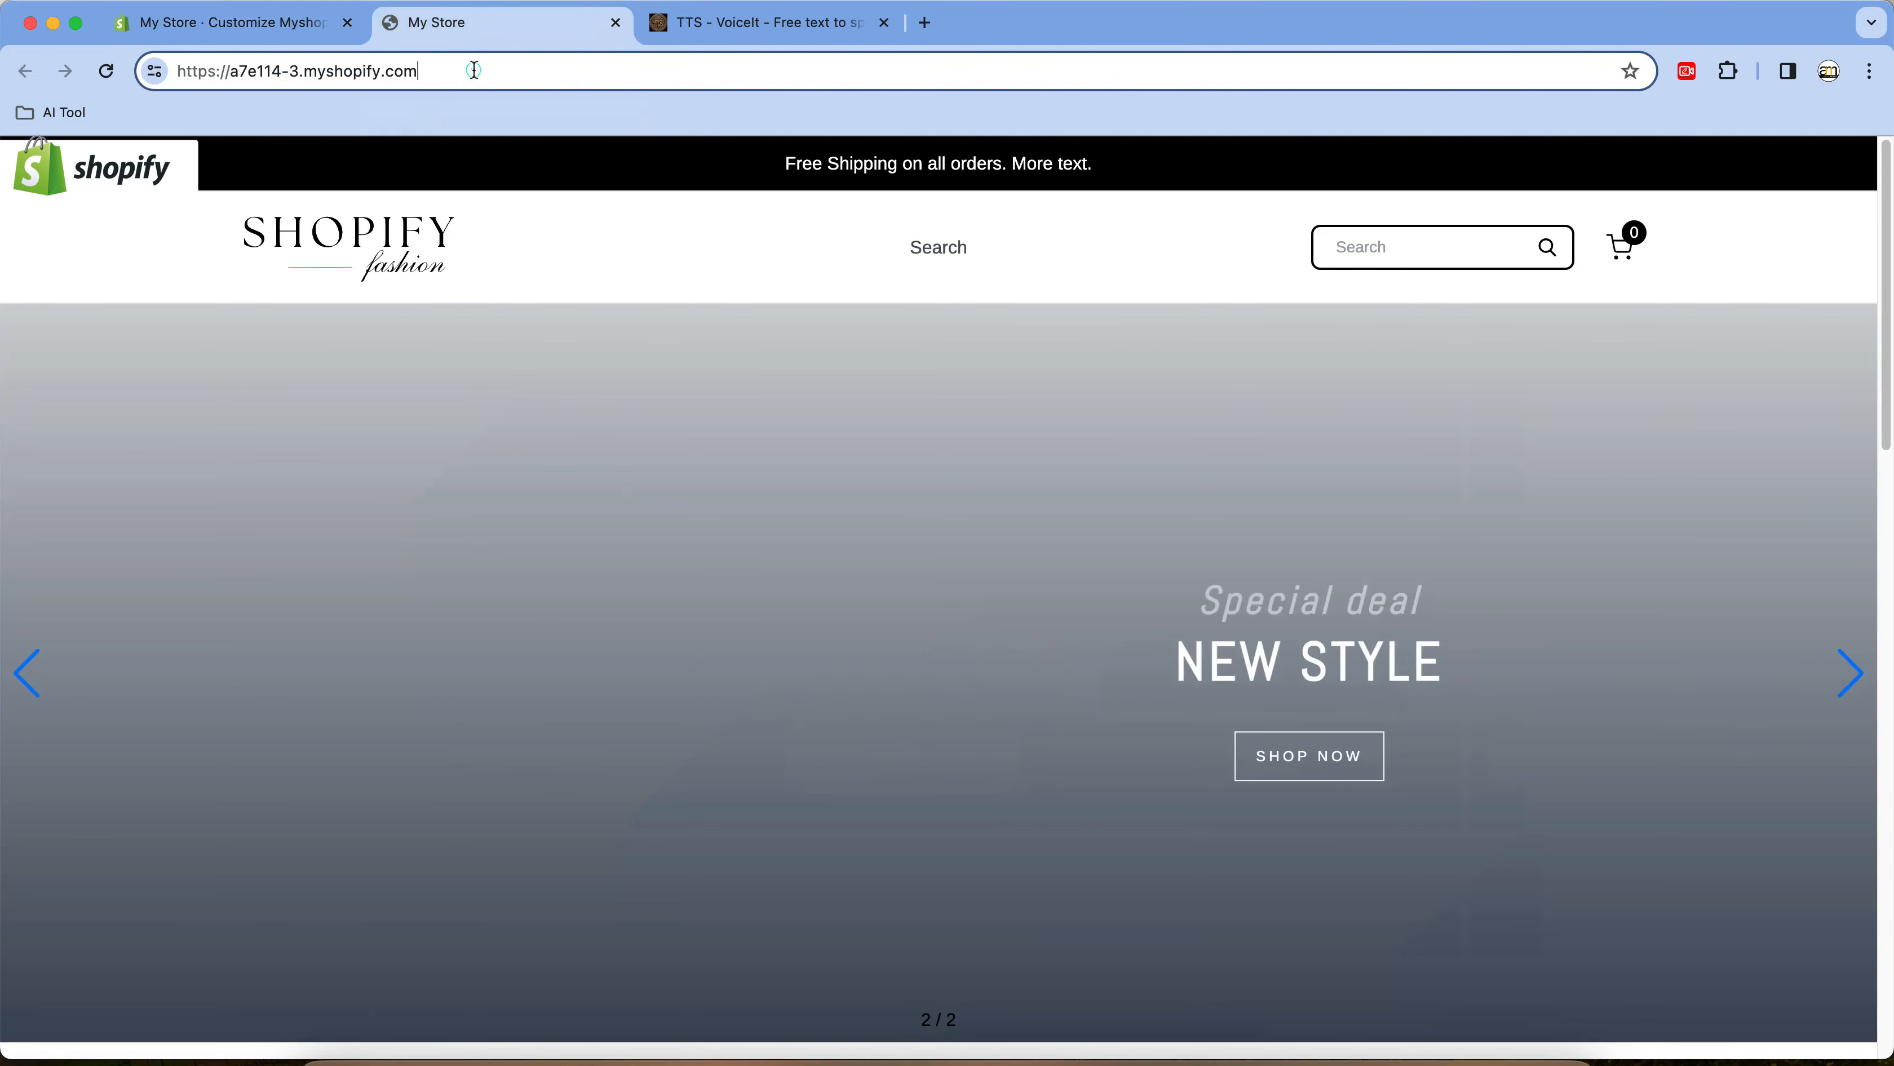
key("Return")
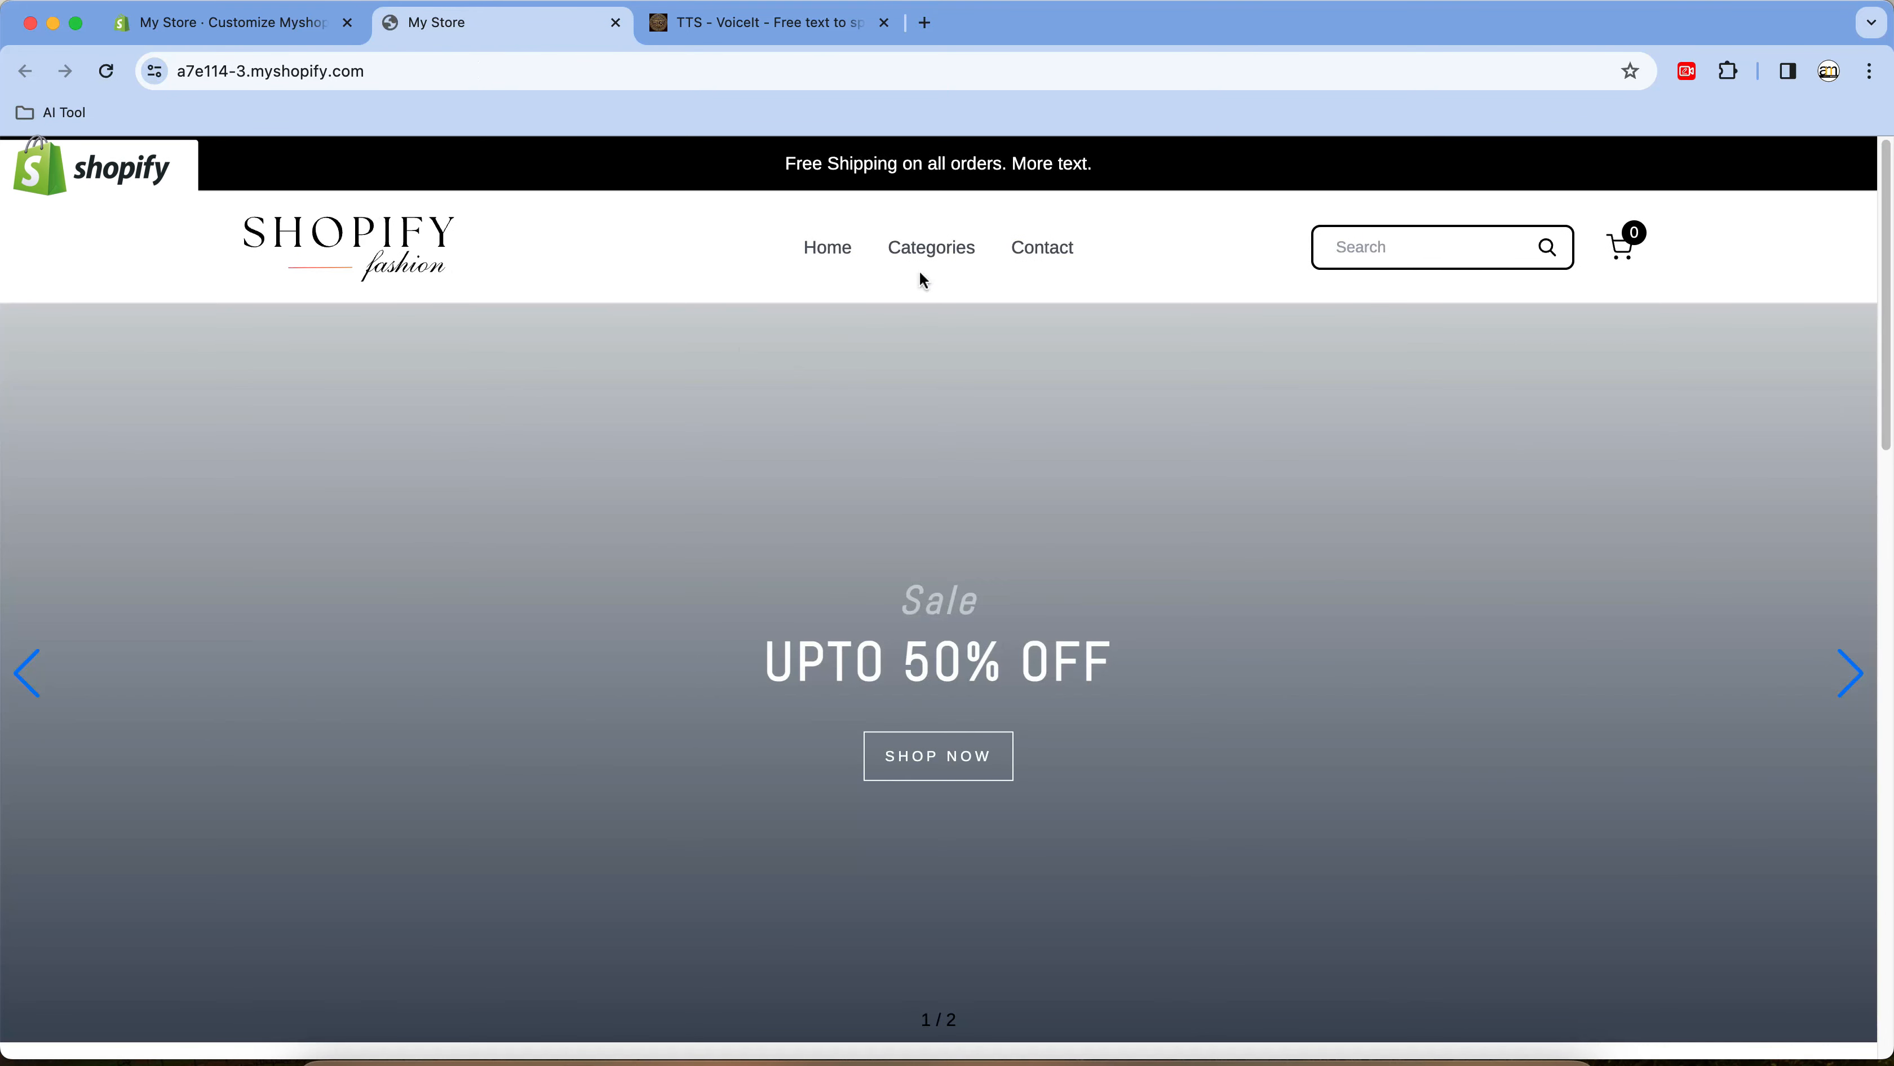
left_click(796, 404)
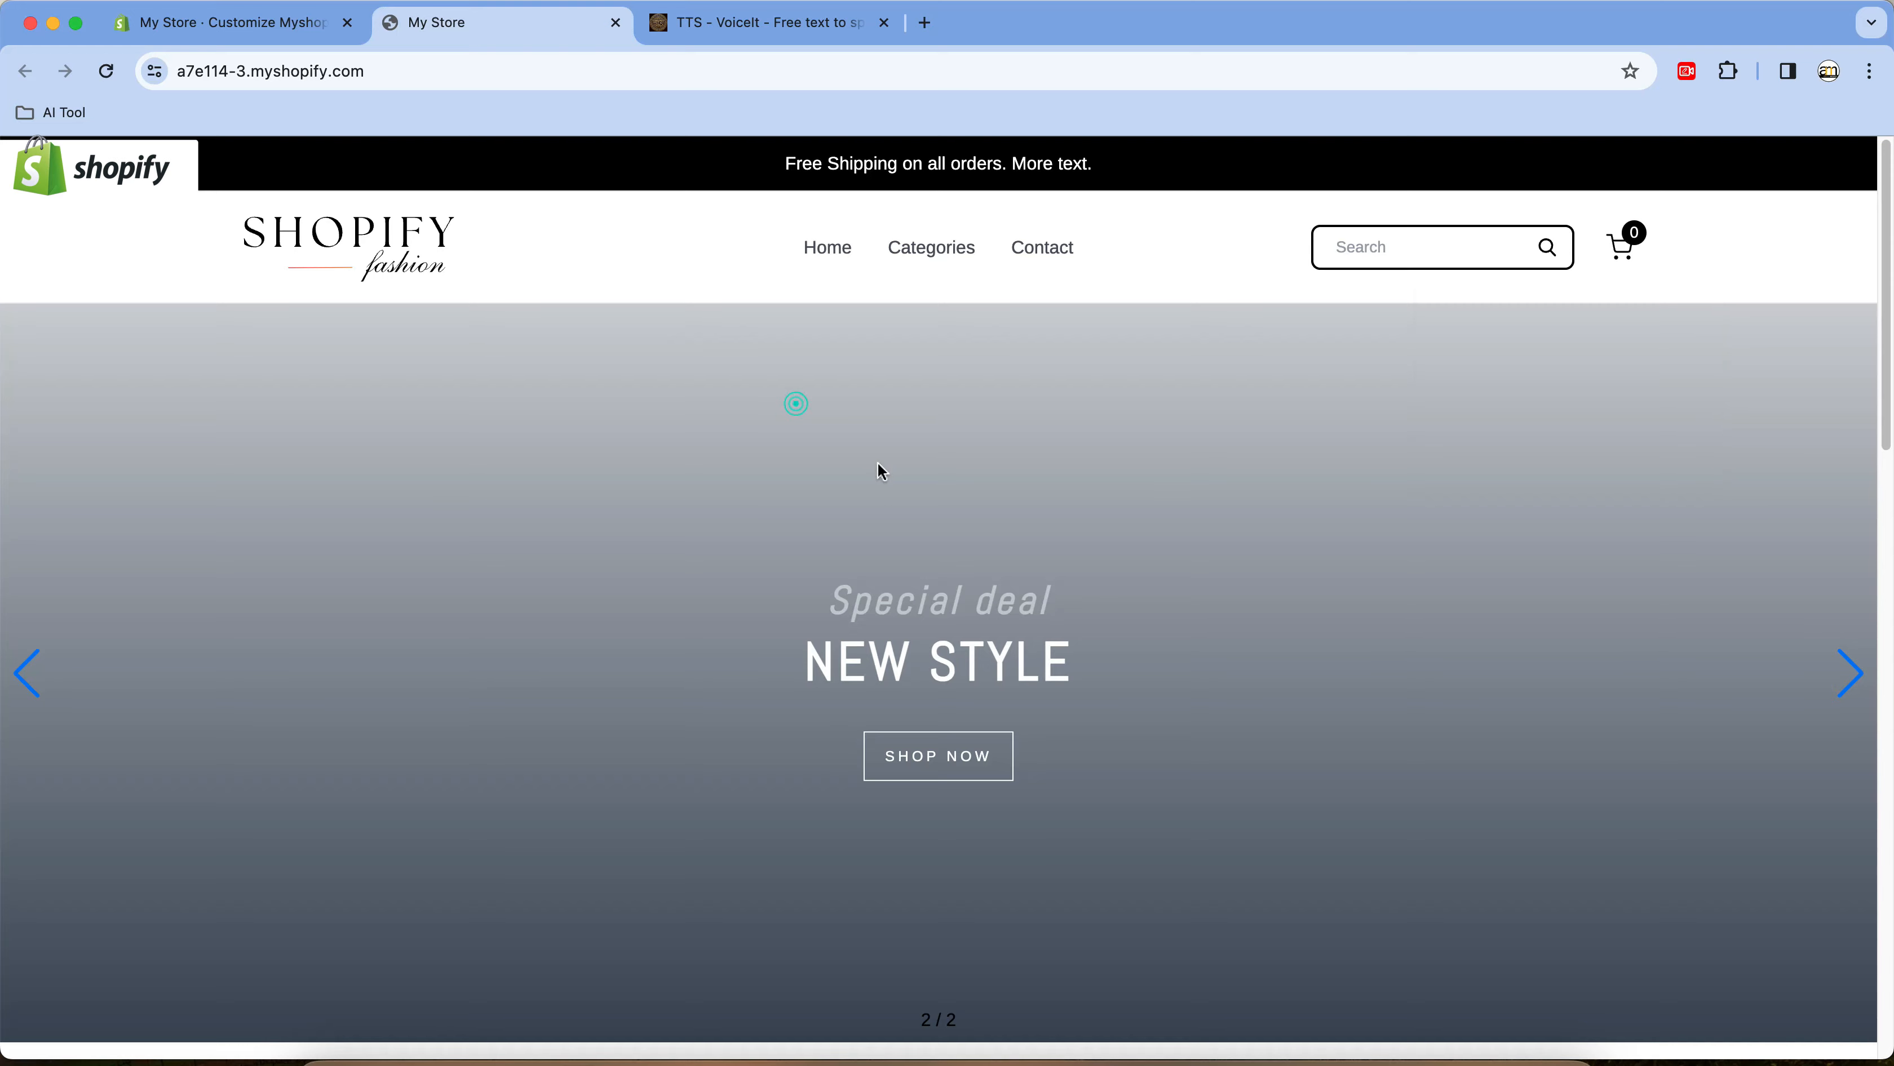
scroll(889, 489, "down", 20)
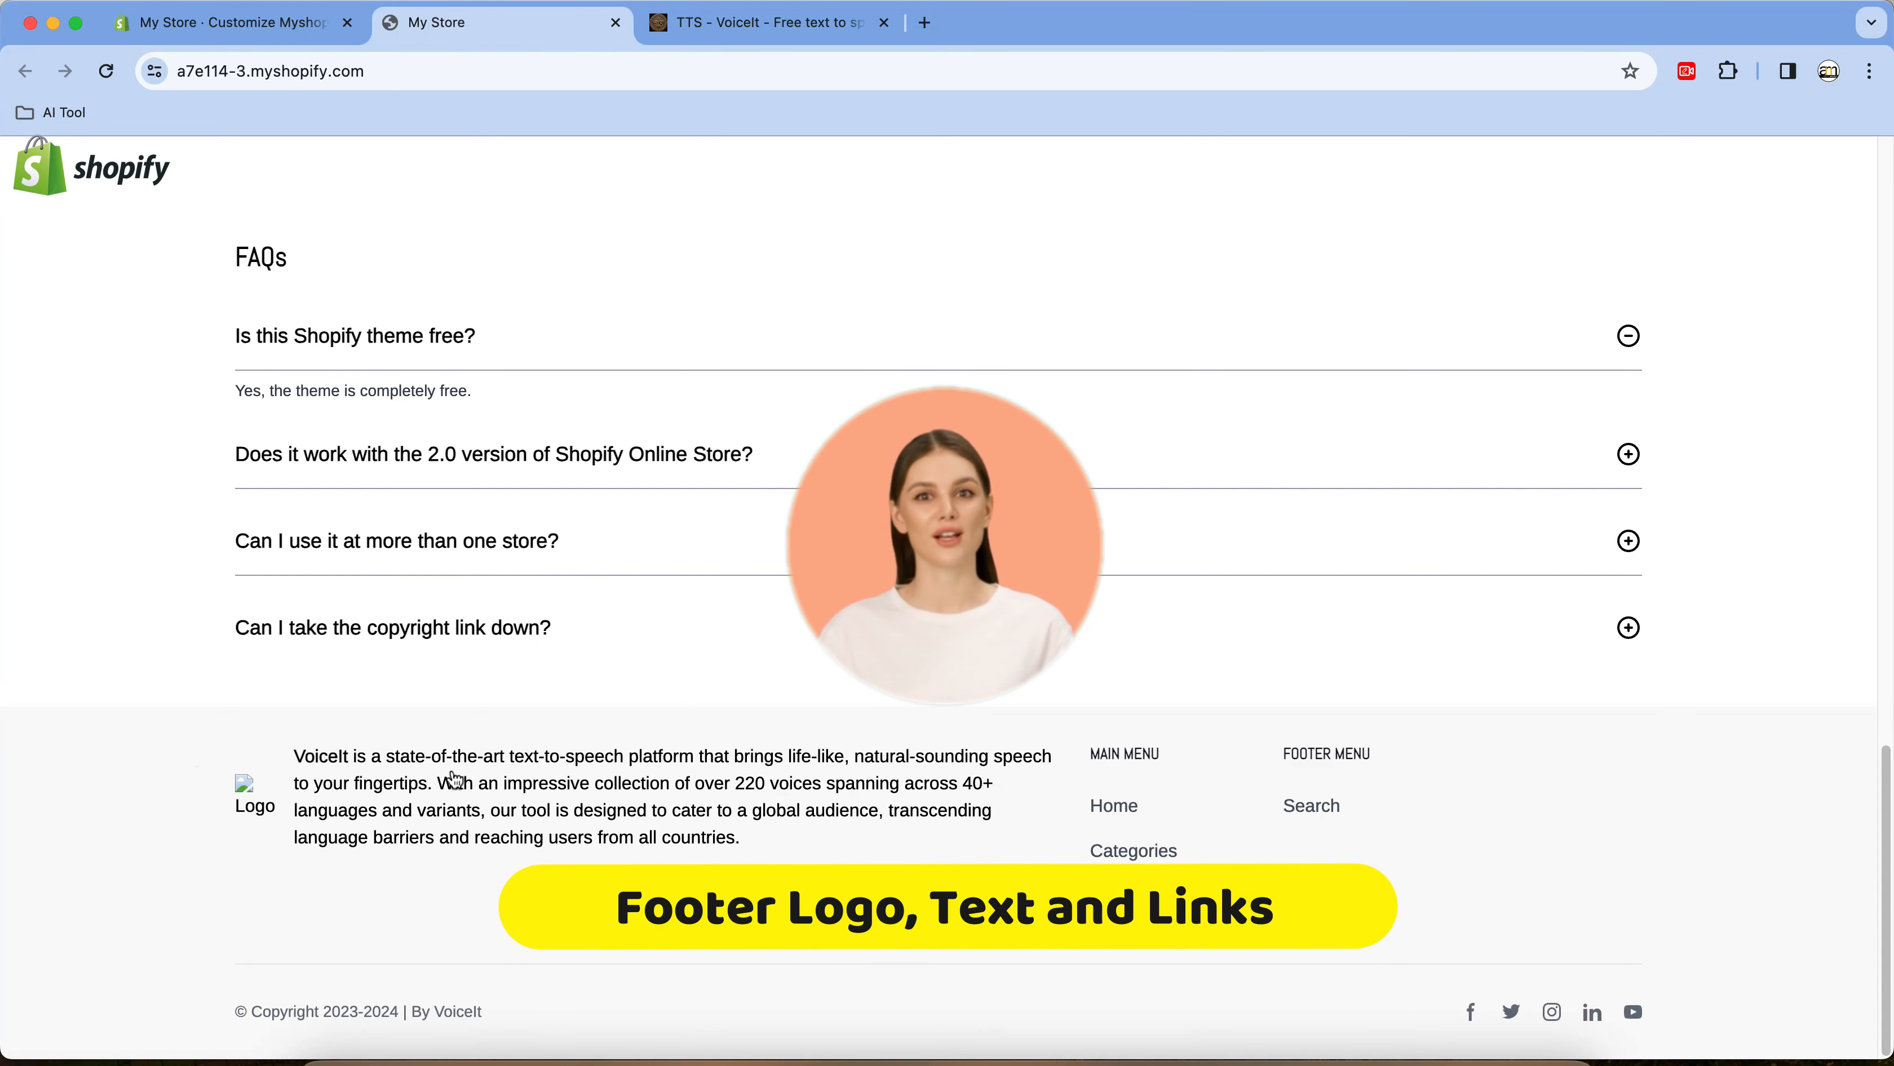
Back in the theme editor, upload mrmoeedlogo.png and set it as the logo of the Footer section's Text block
left_click(263, 31)
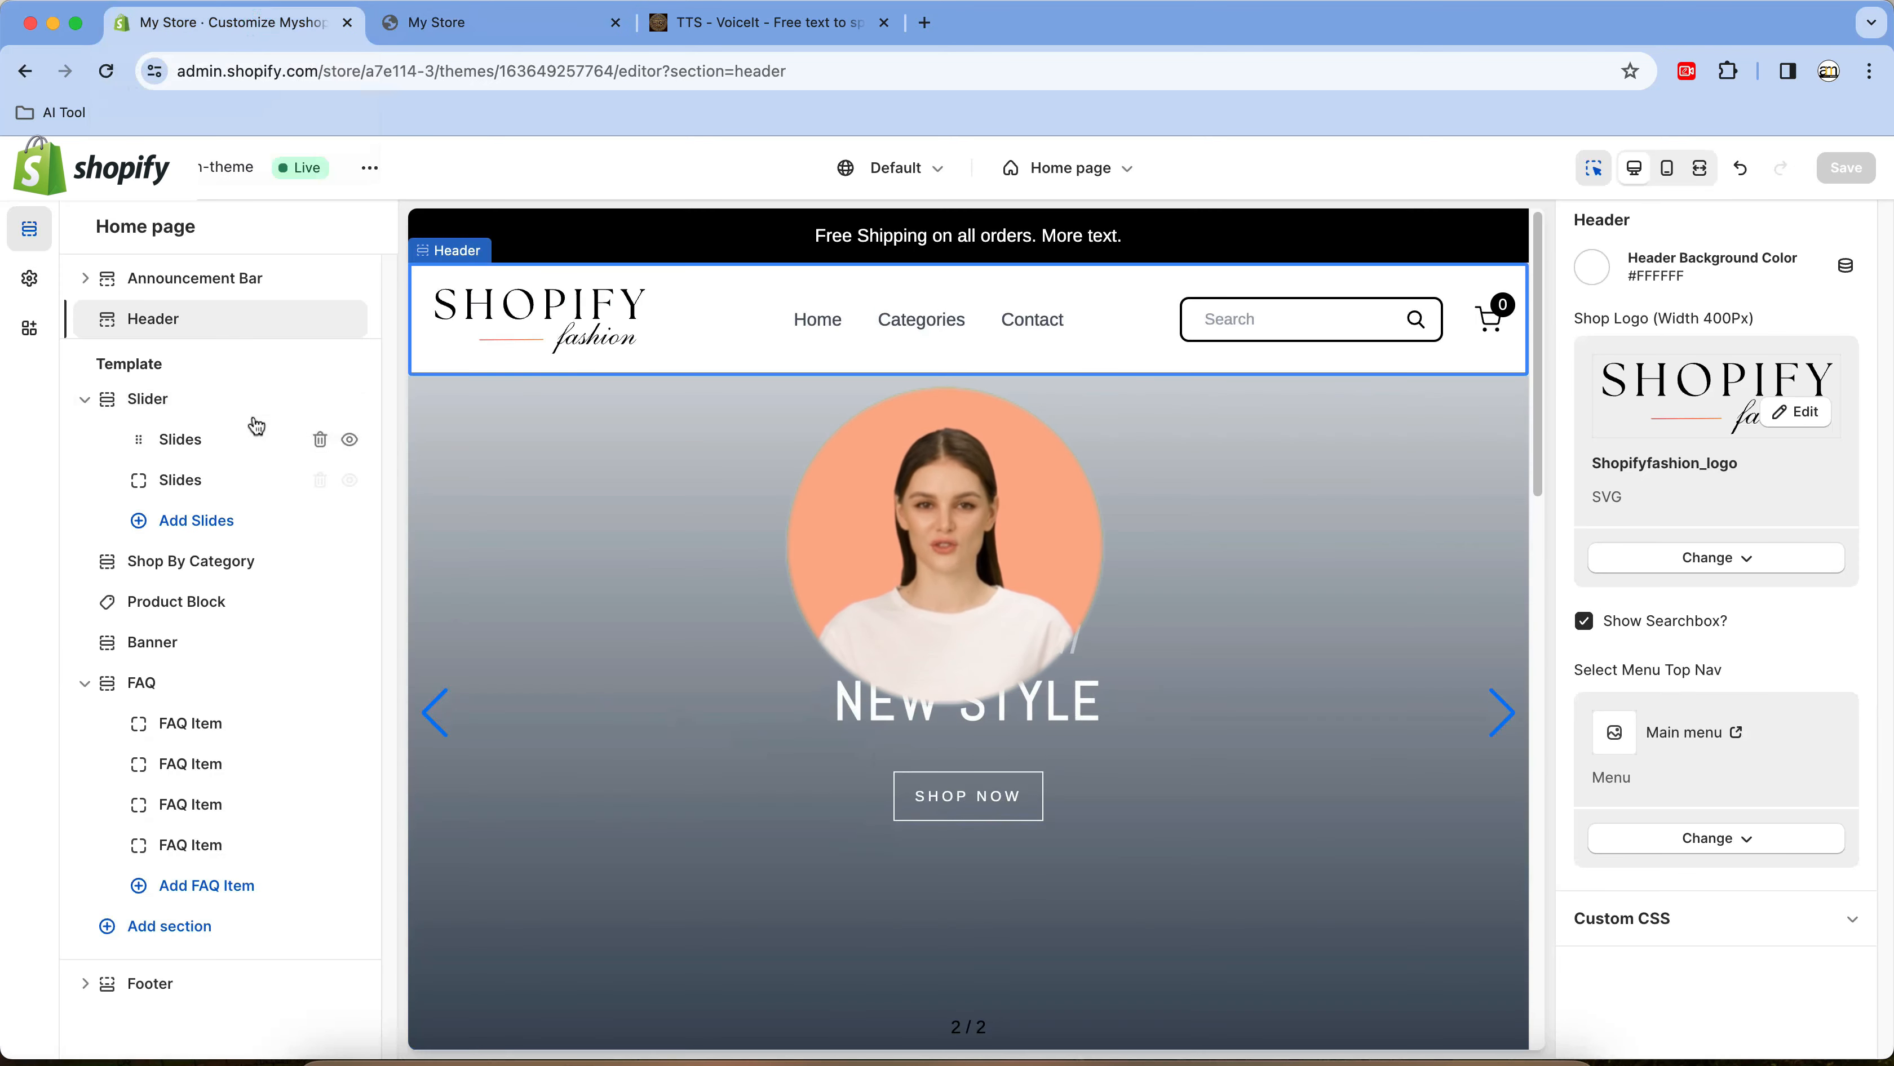
left_click(84, 400)
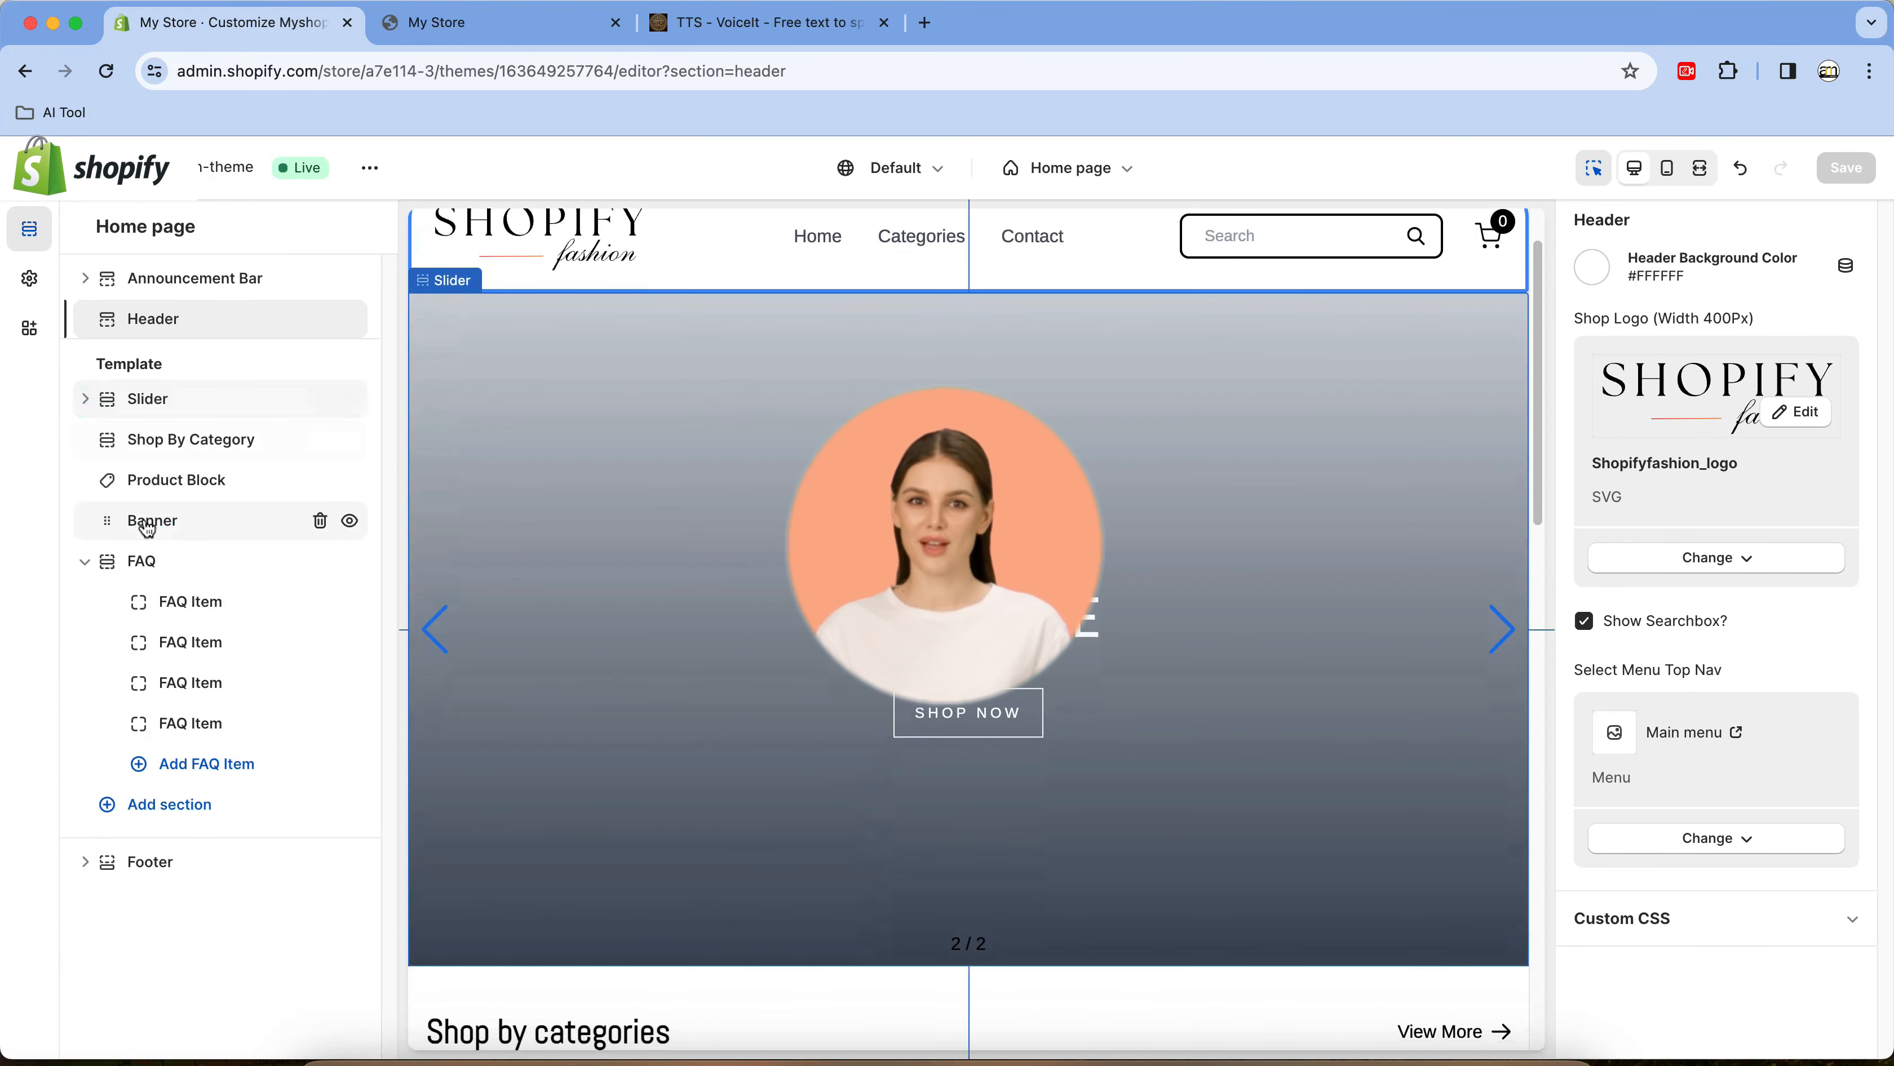
left_click(154, 862)
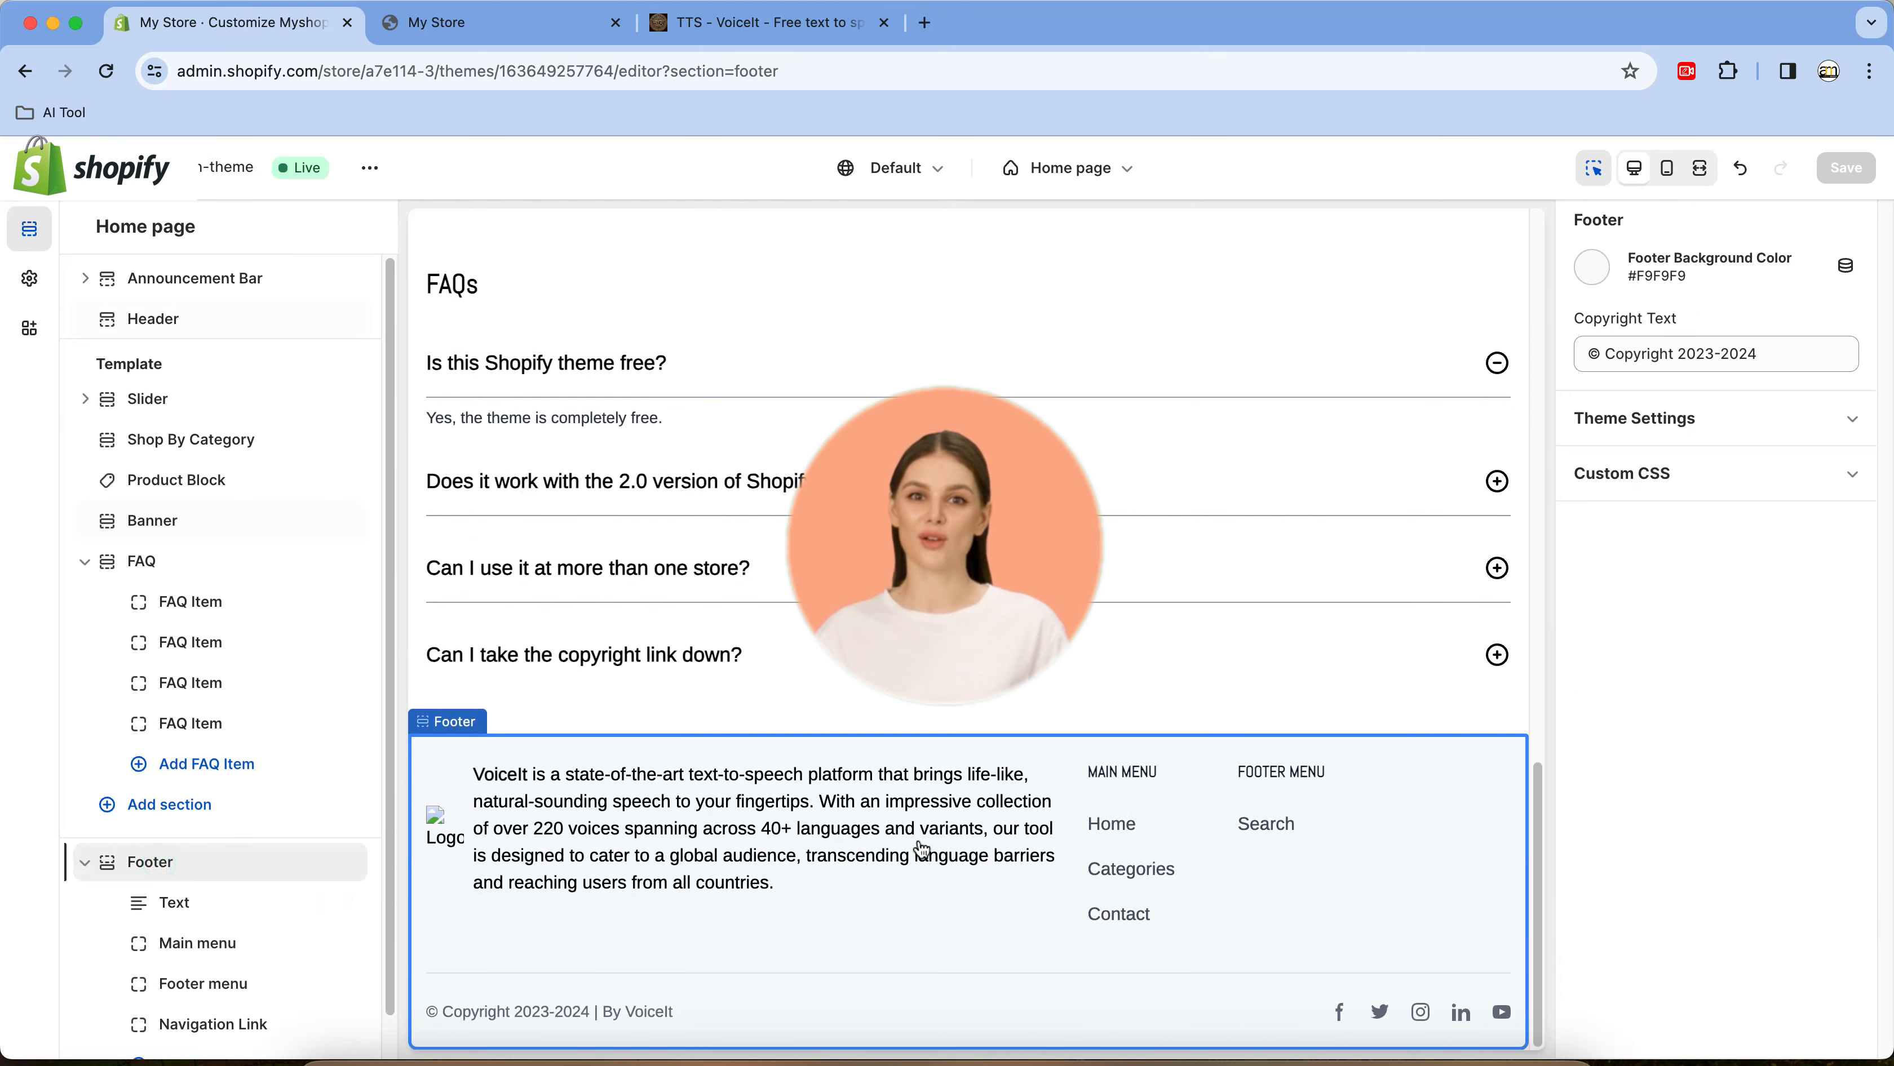
scroll(153, 867, "down", 1)
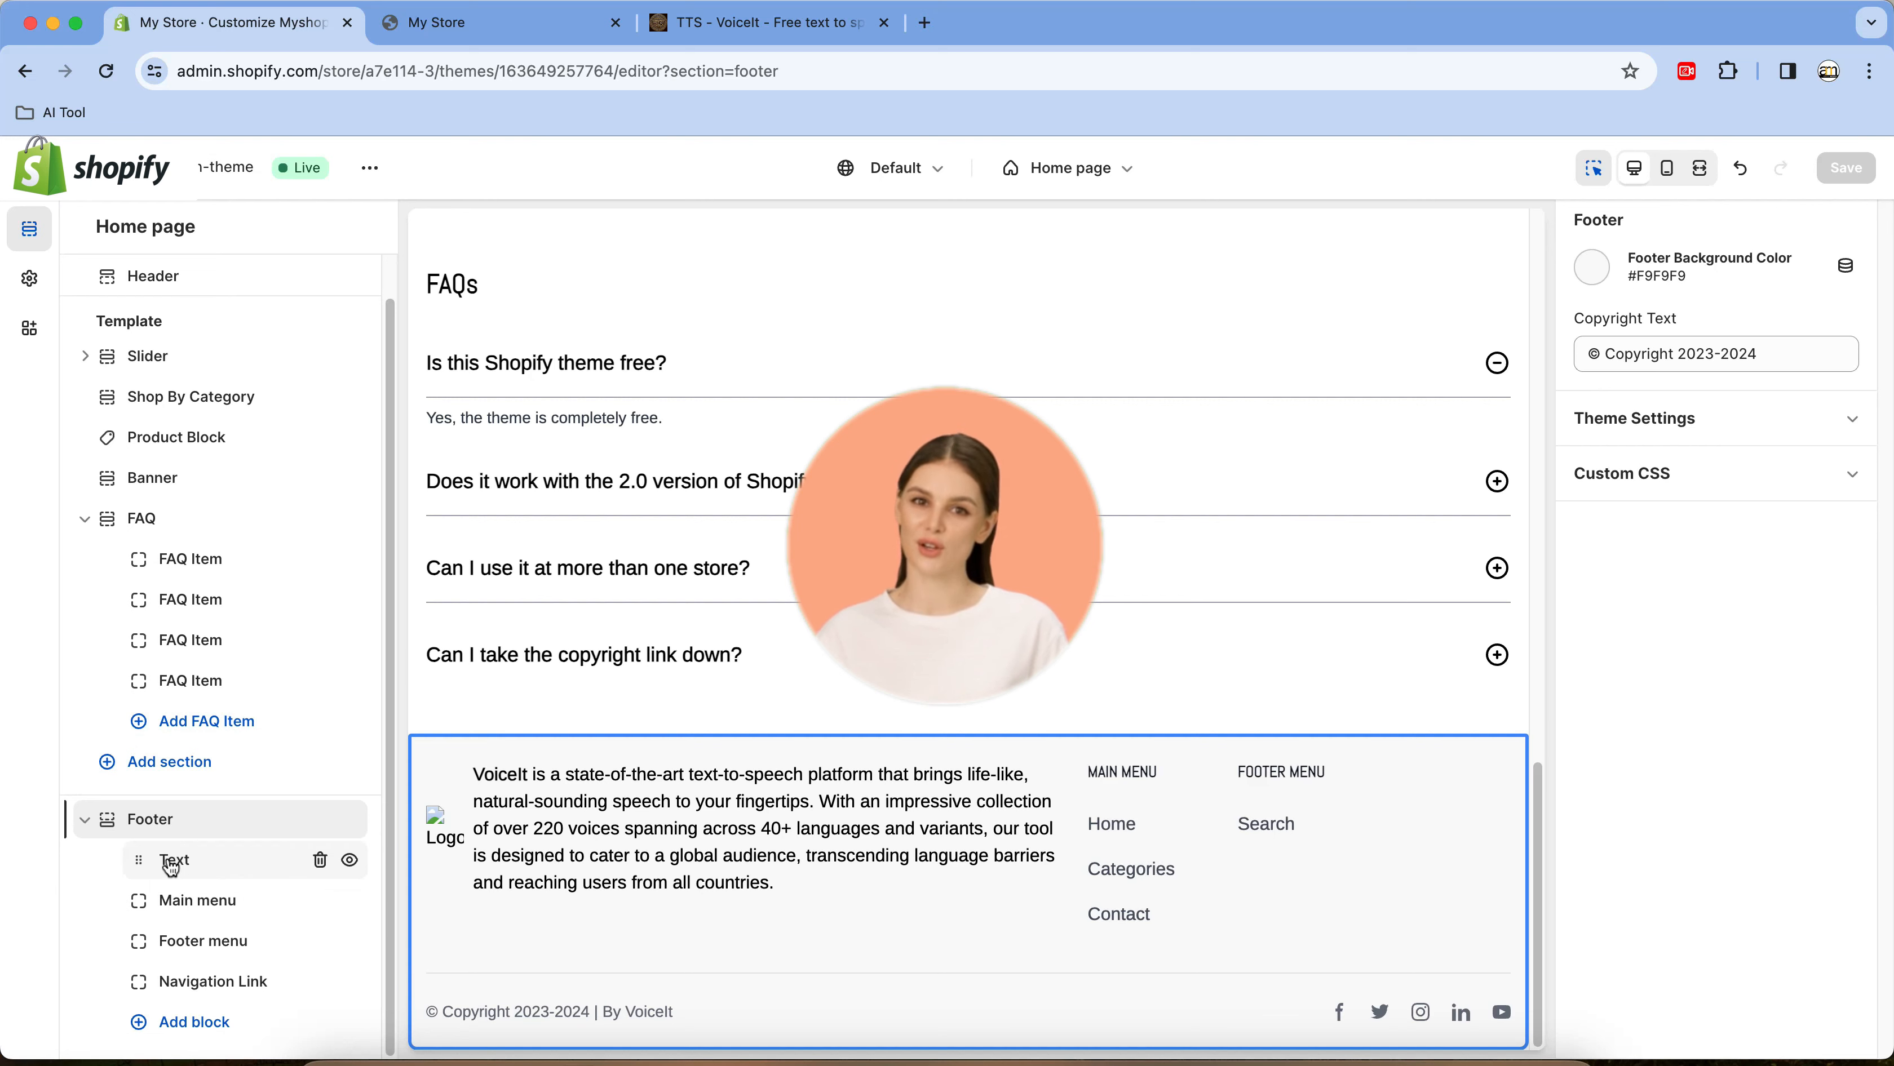
left_click(185, 865)
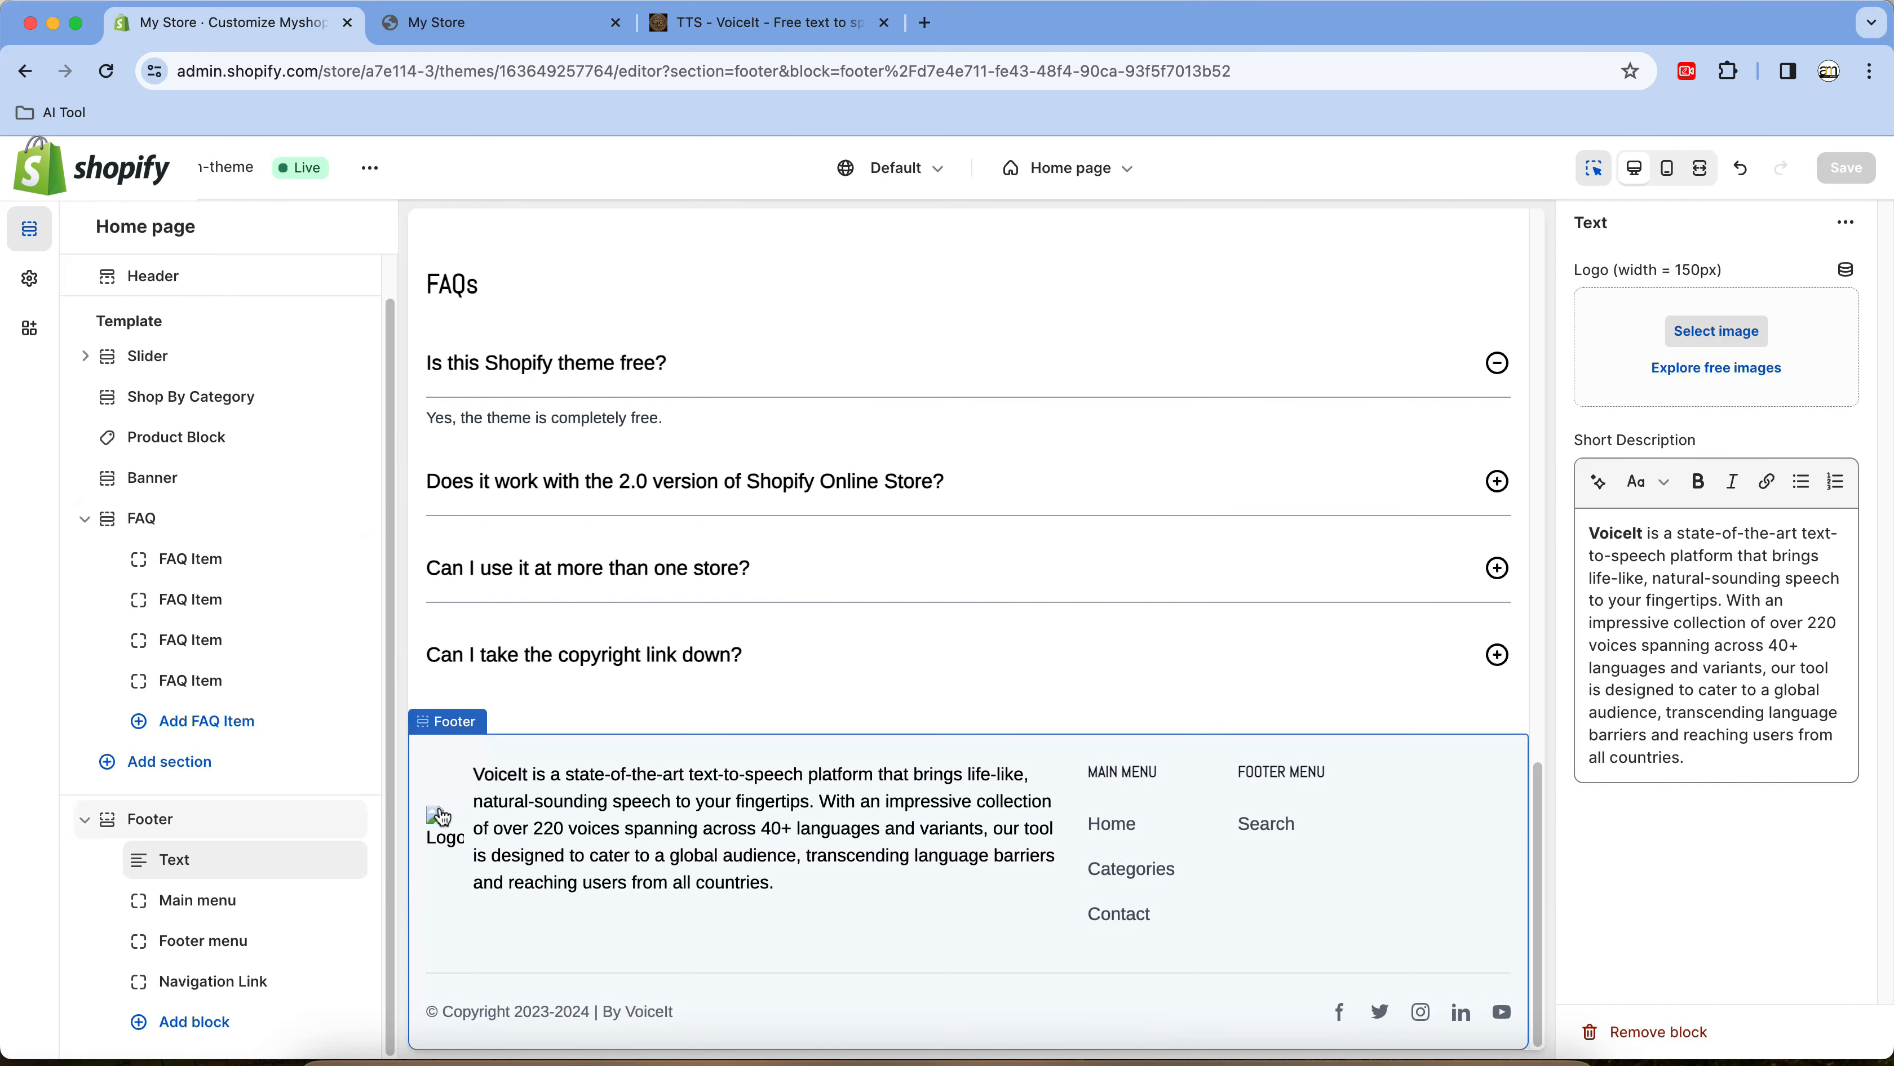
left_click(1721, 334)
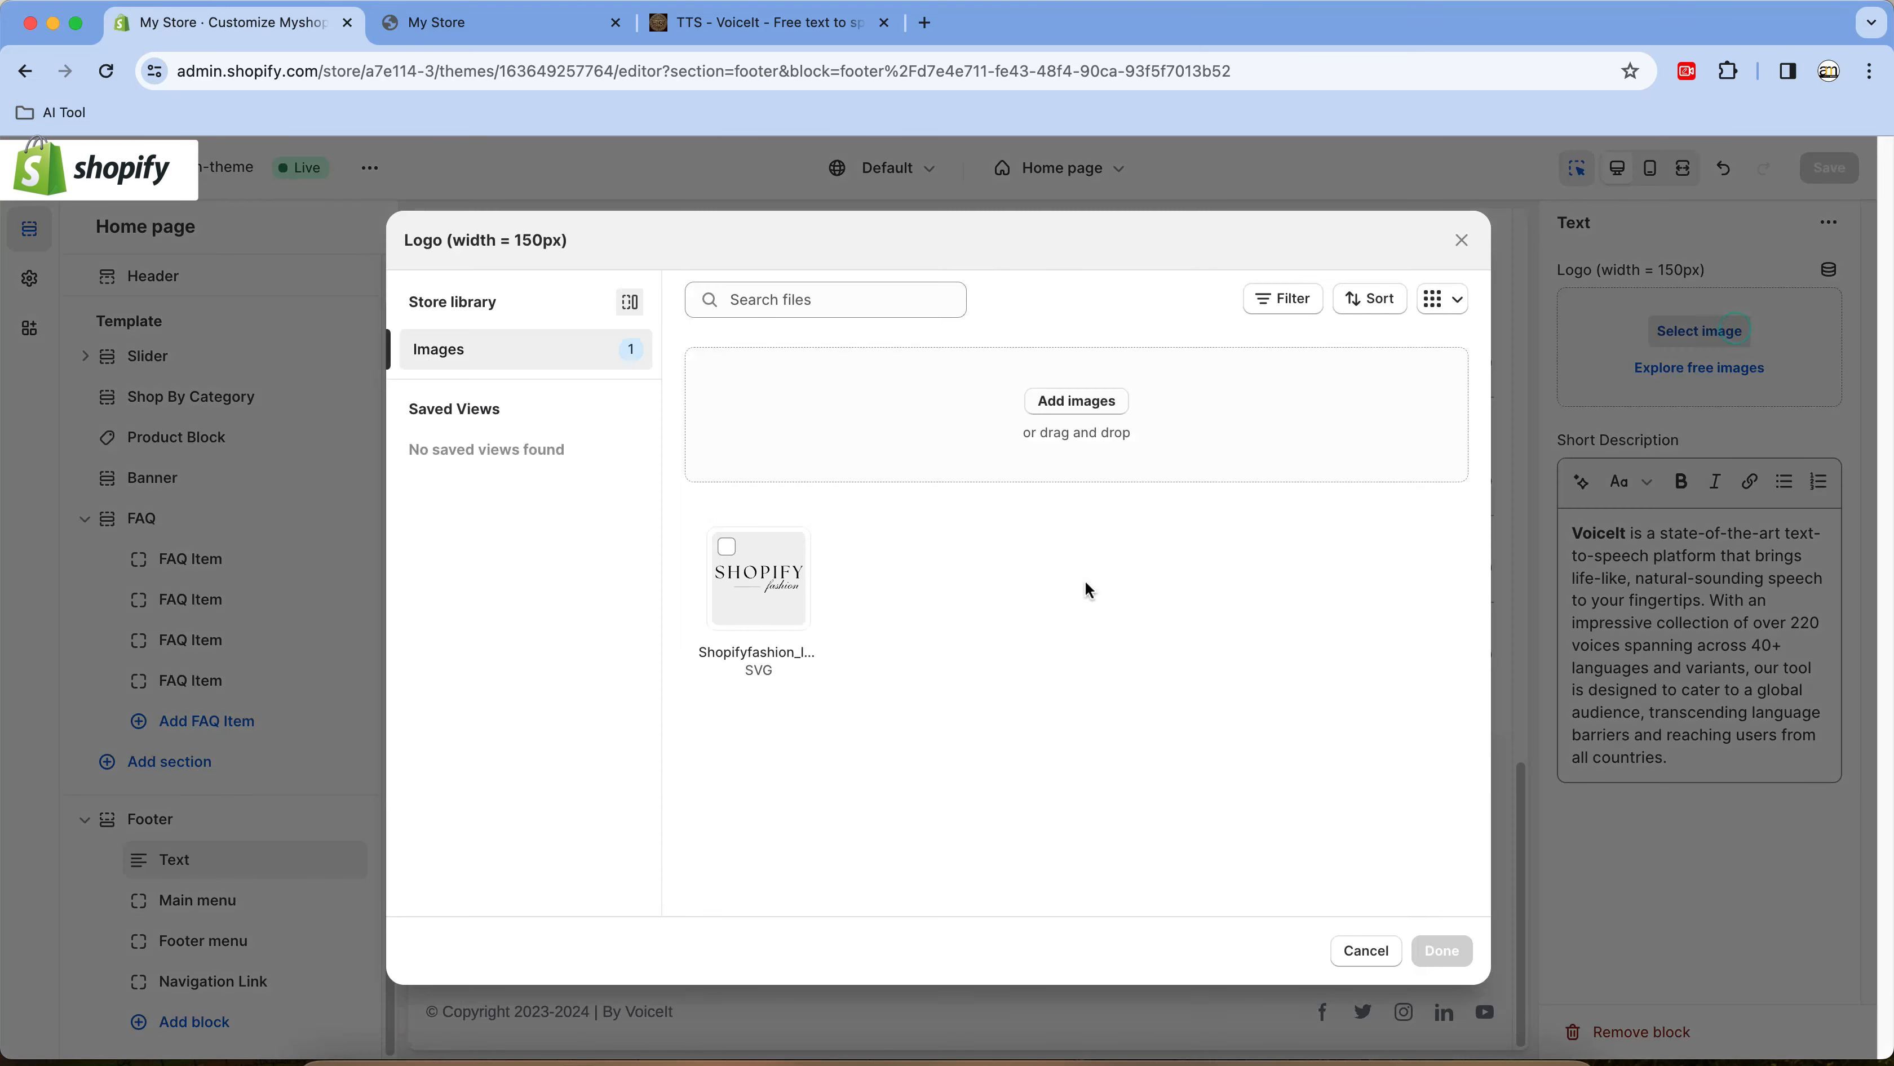
left_click(1108, 407)
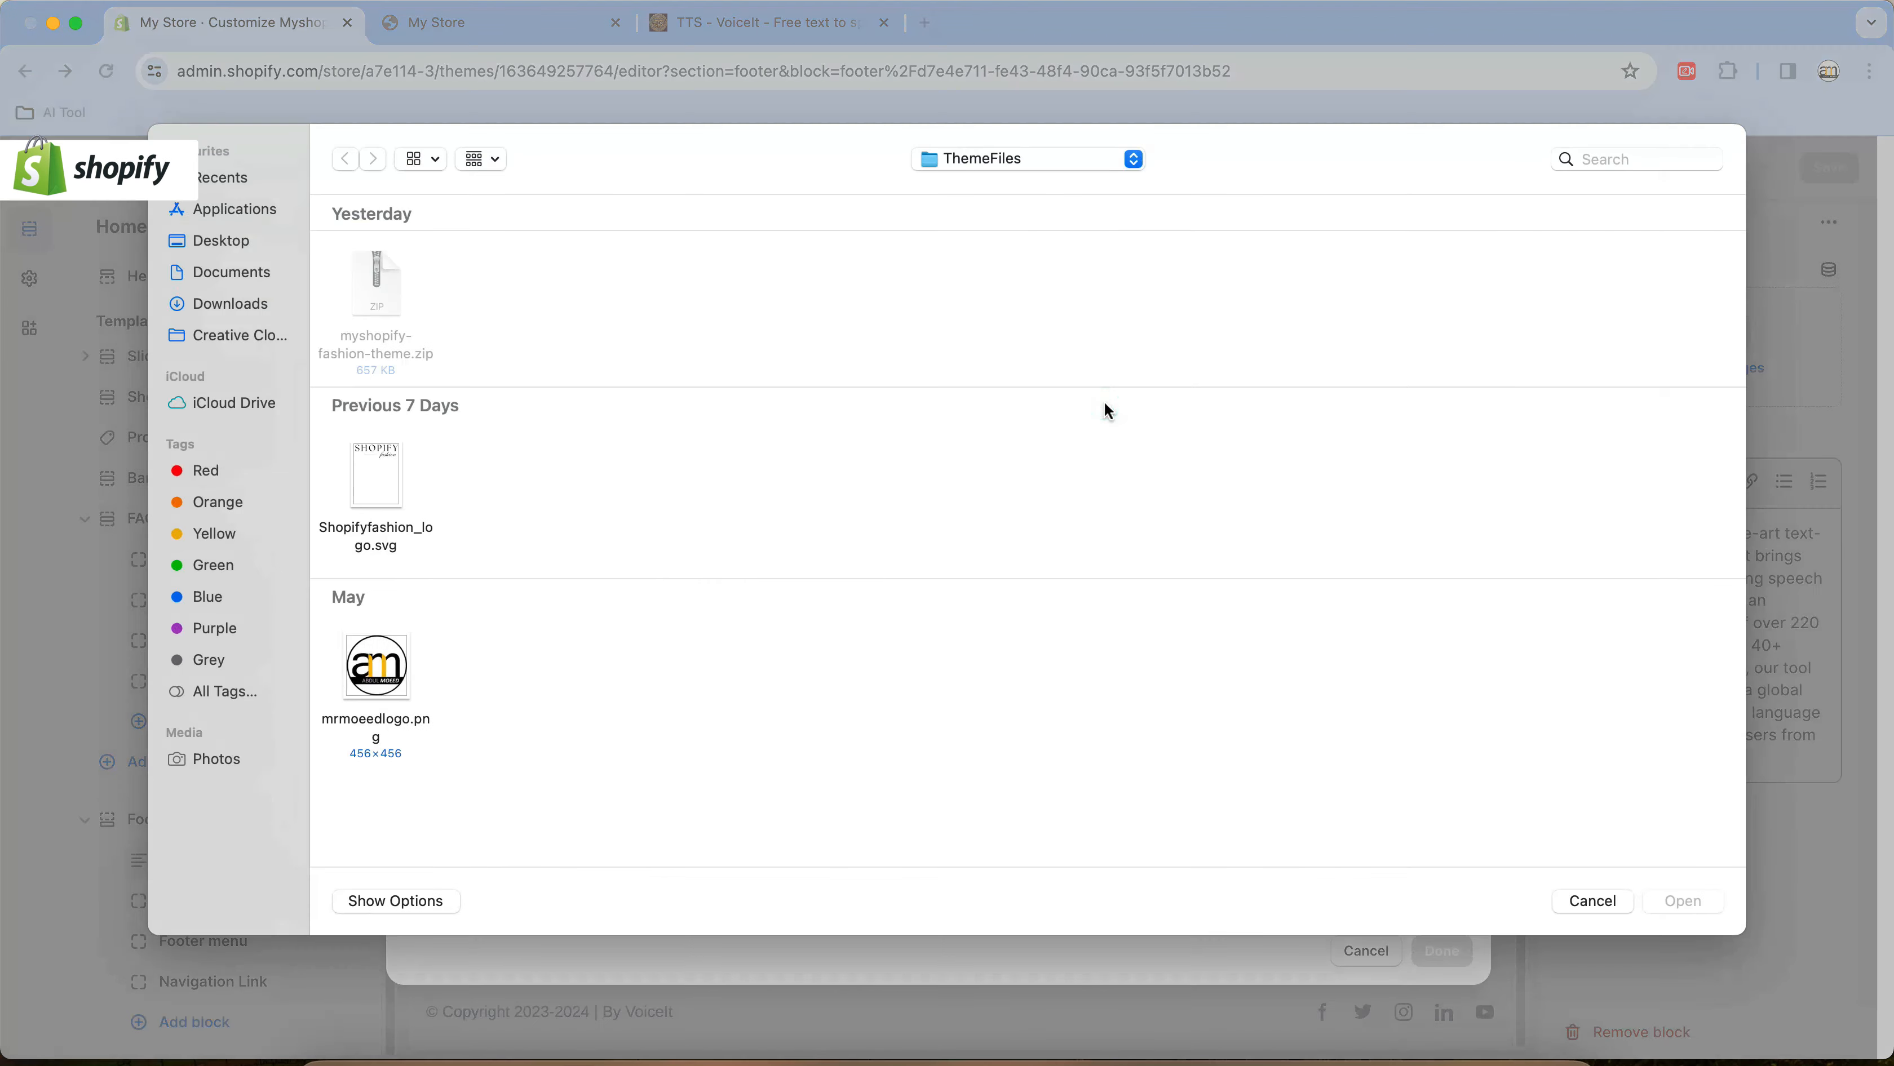
left_click(388, 681)
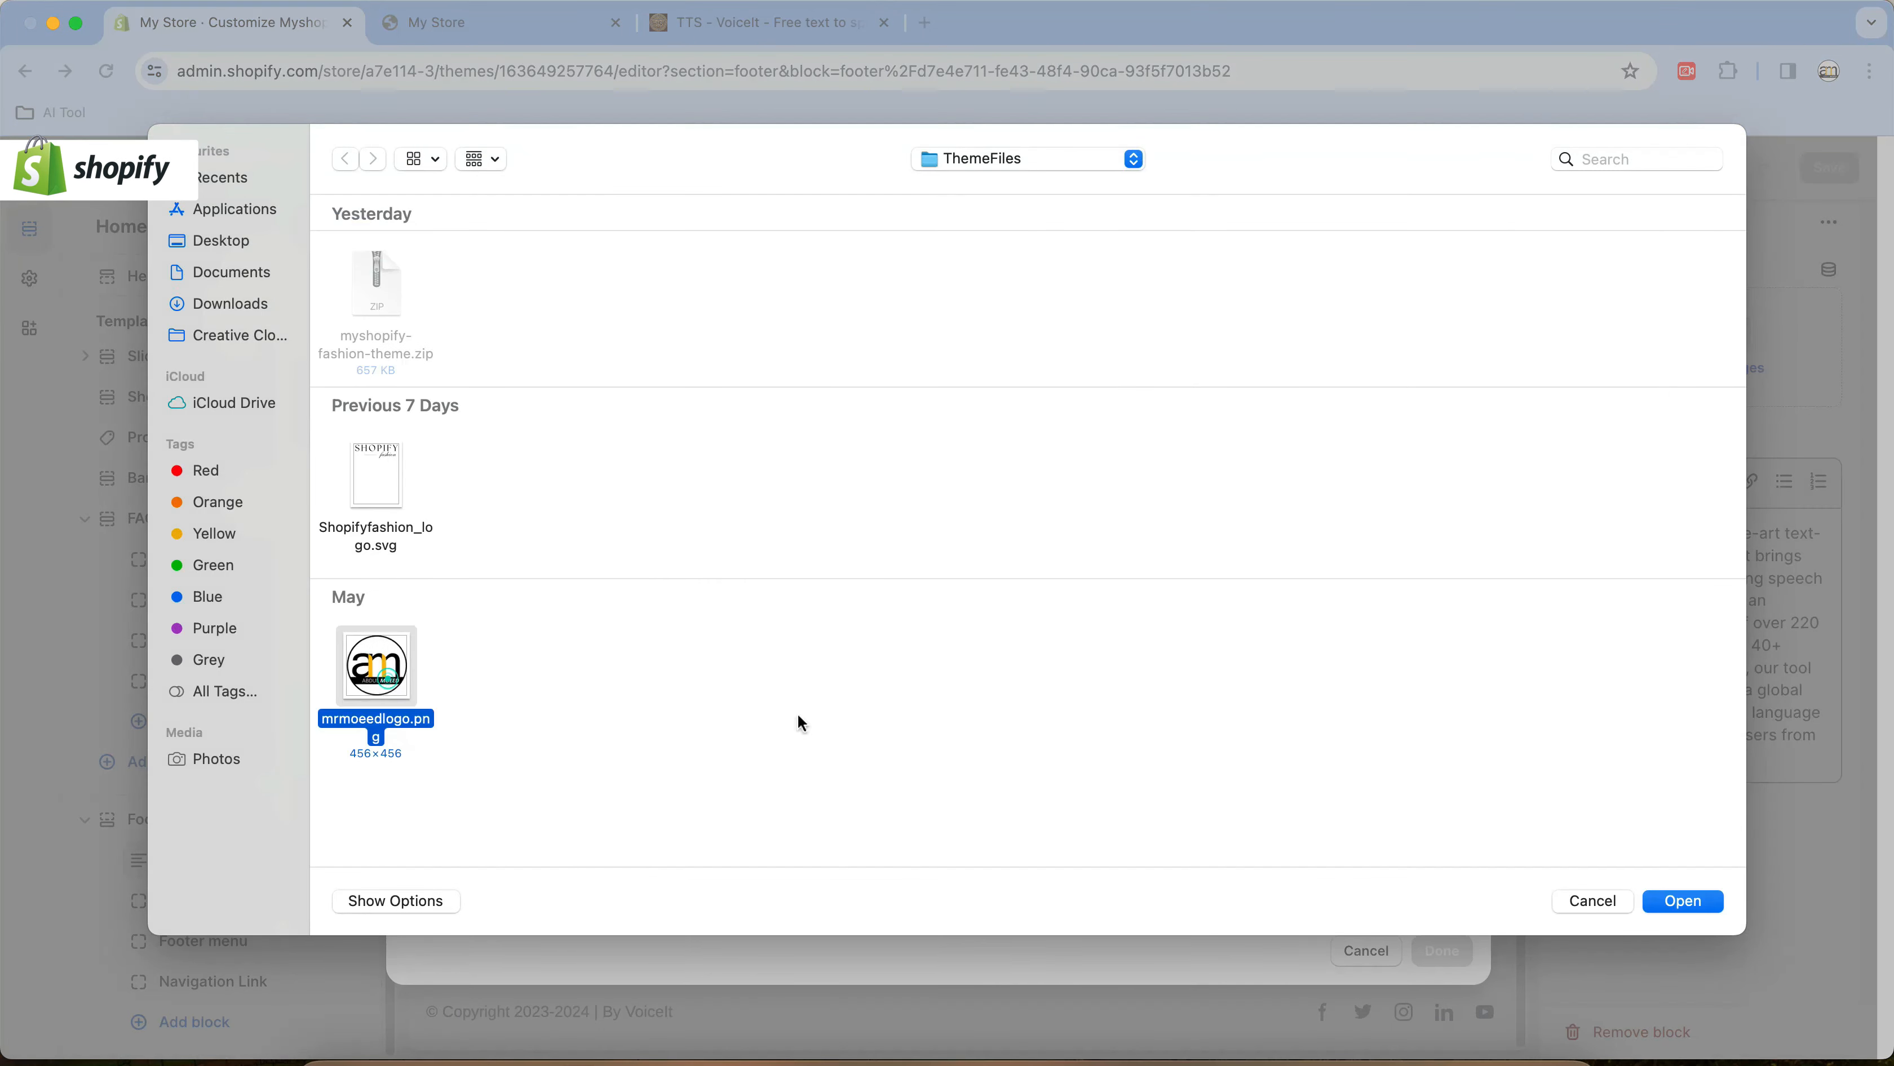
left_click(1683, 902)
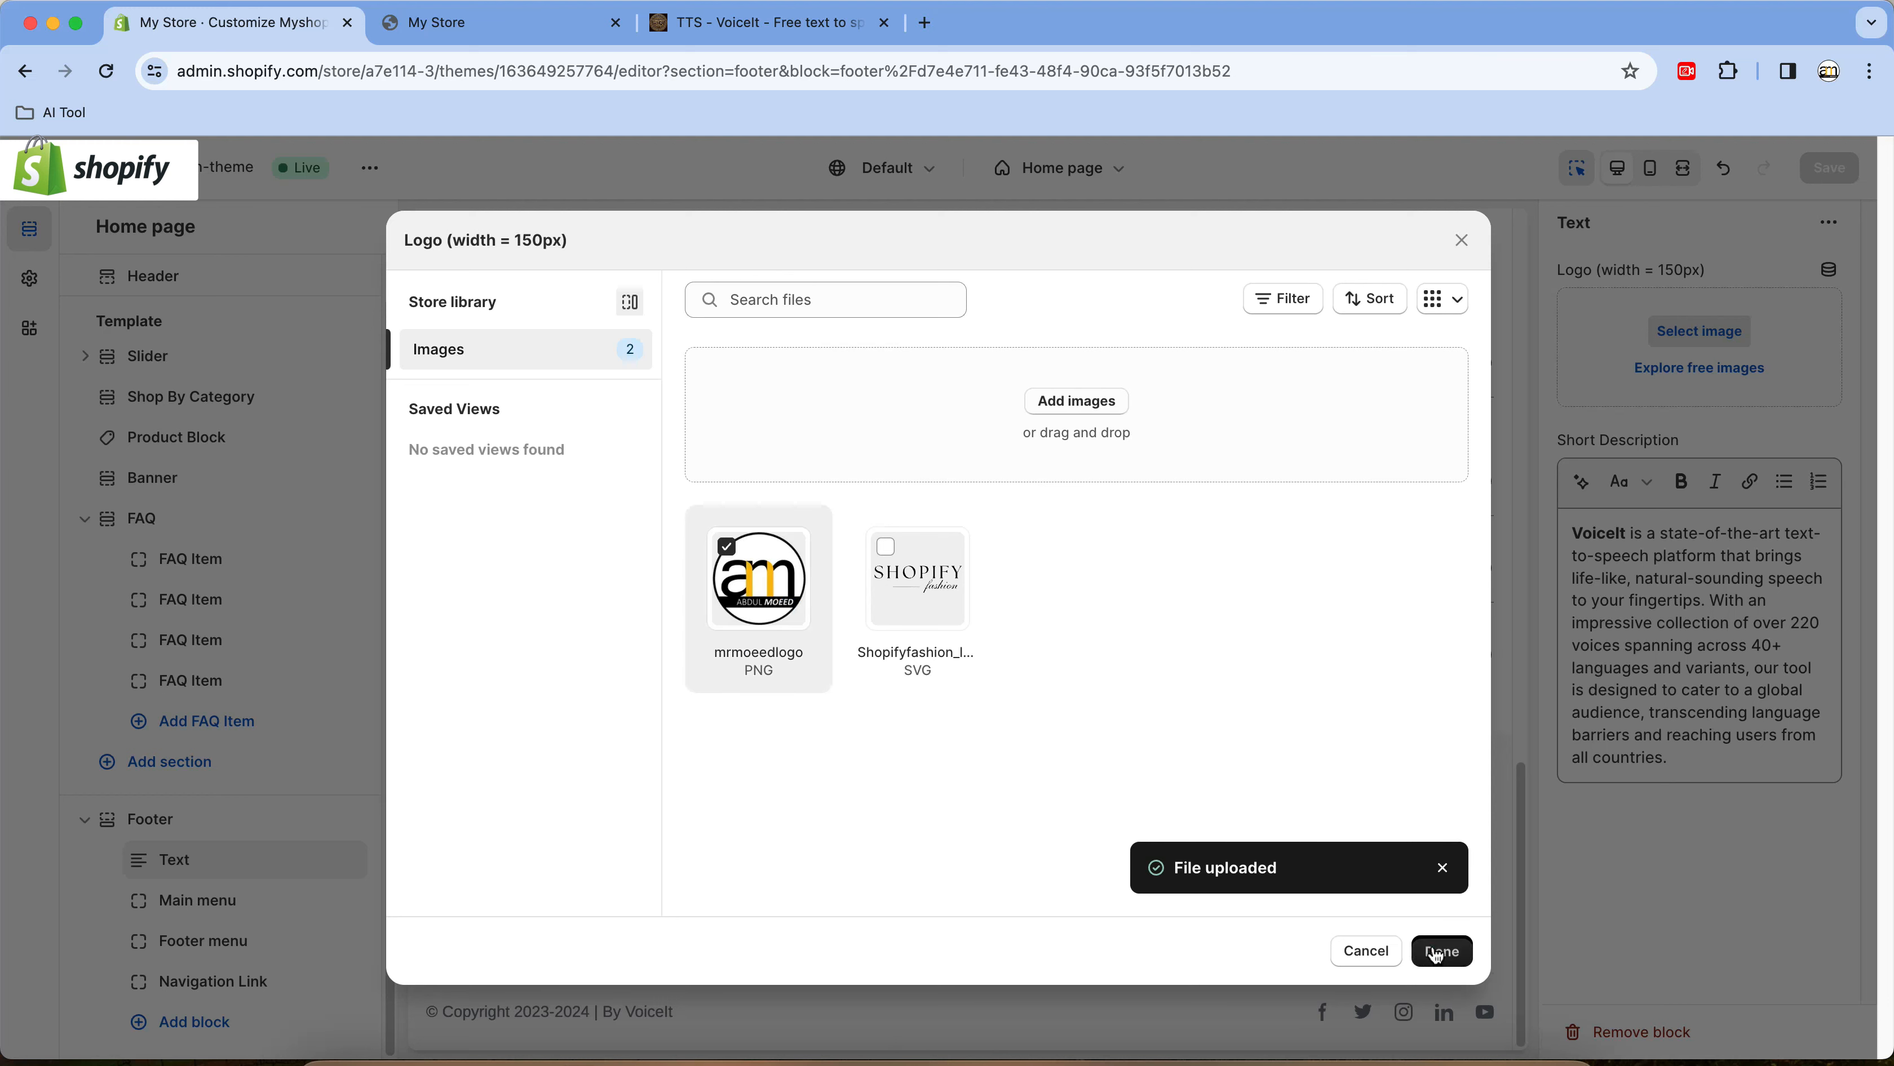
left_click(1441, 951)
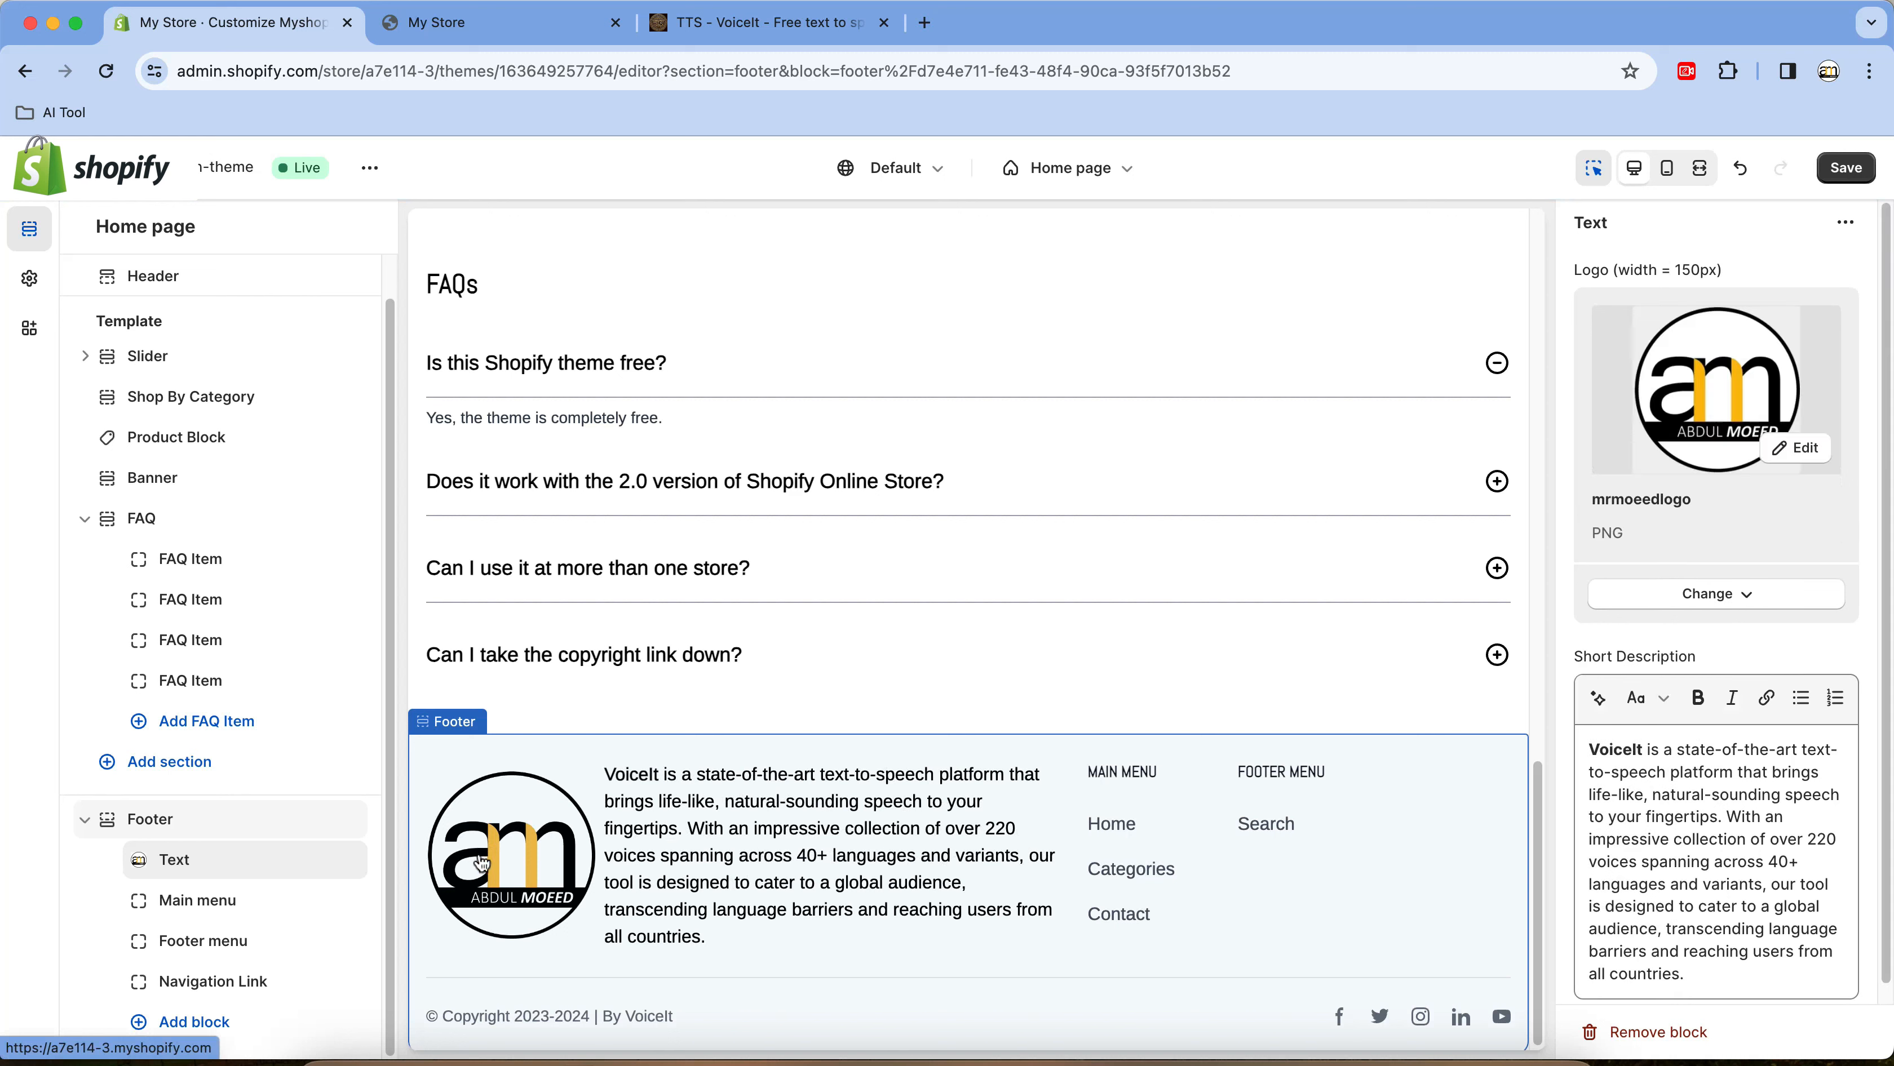
Delete the sentence starting "With an impressive collection" from the footer's short description, save the theme, and check the live storefront's footer
left_click(1712, 773)
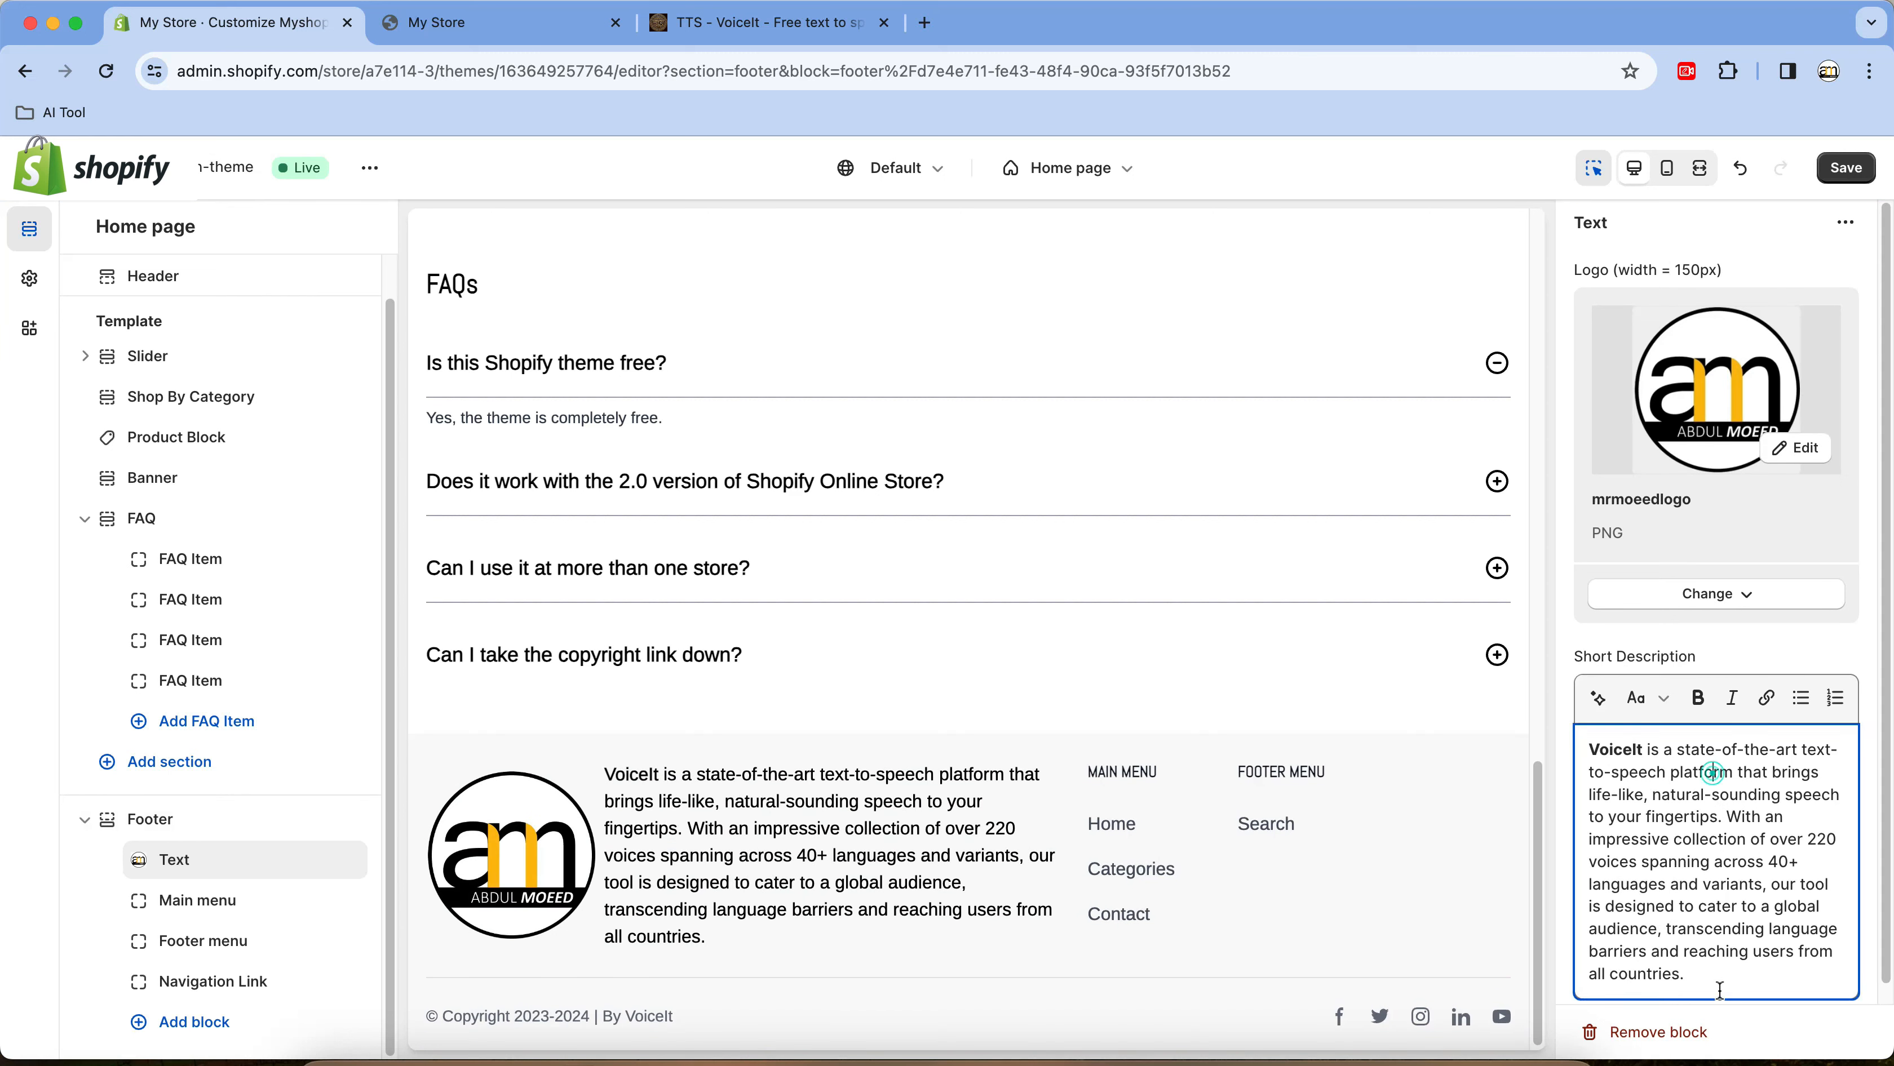
left_click_drag(1701, 965, 1727, 821)
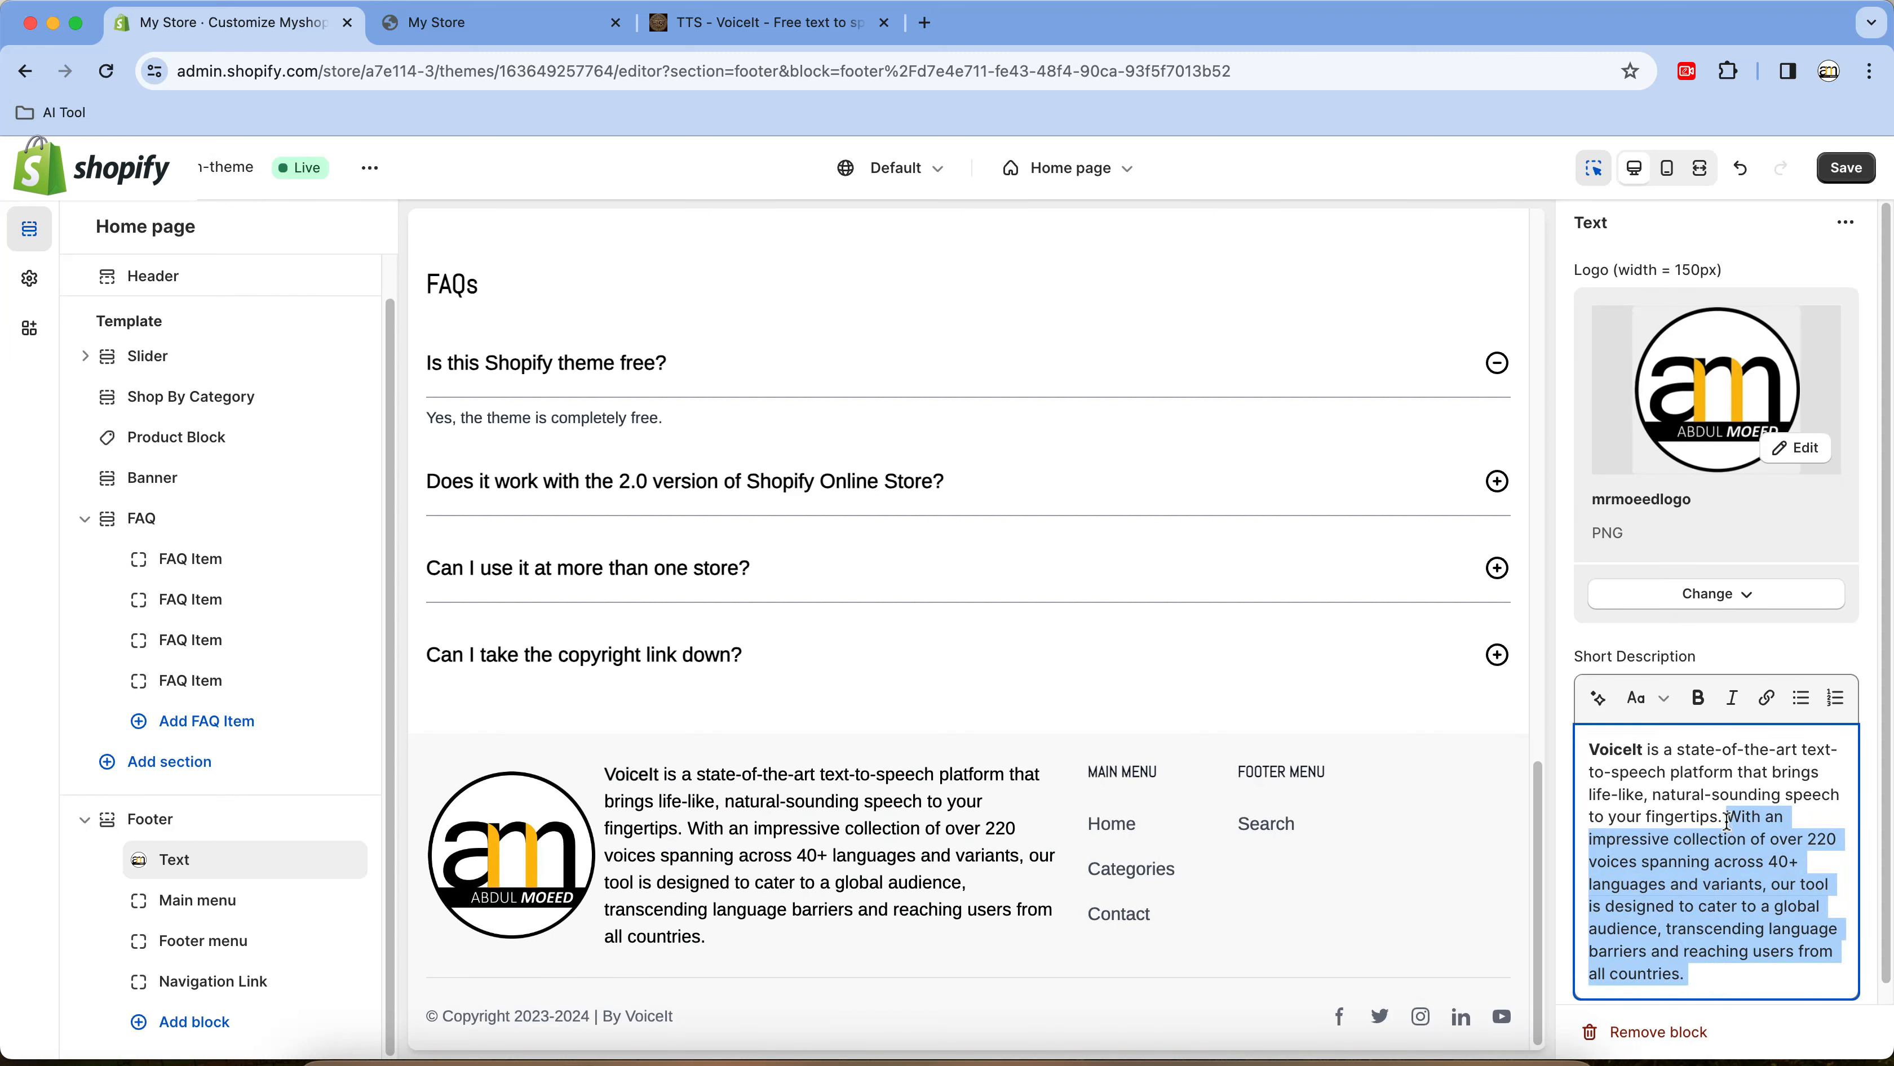
key("BackSpace")
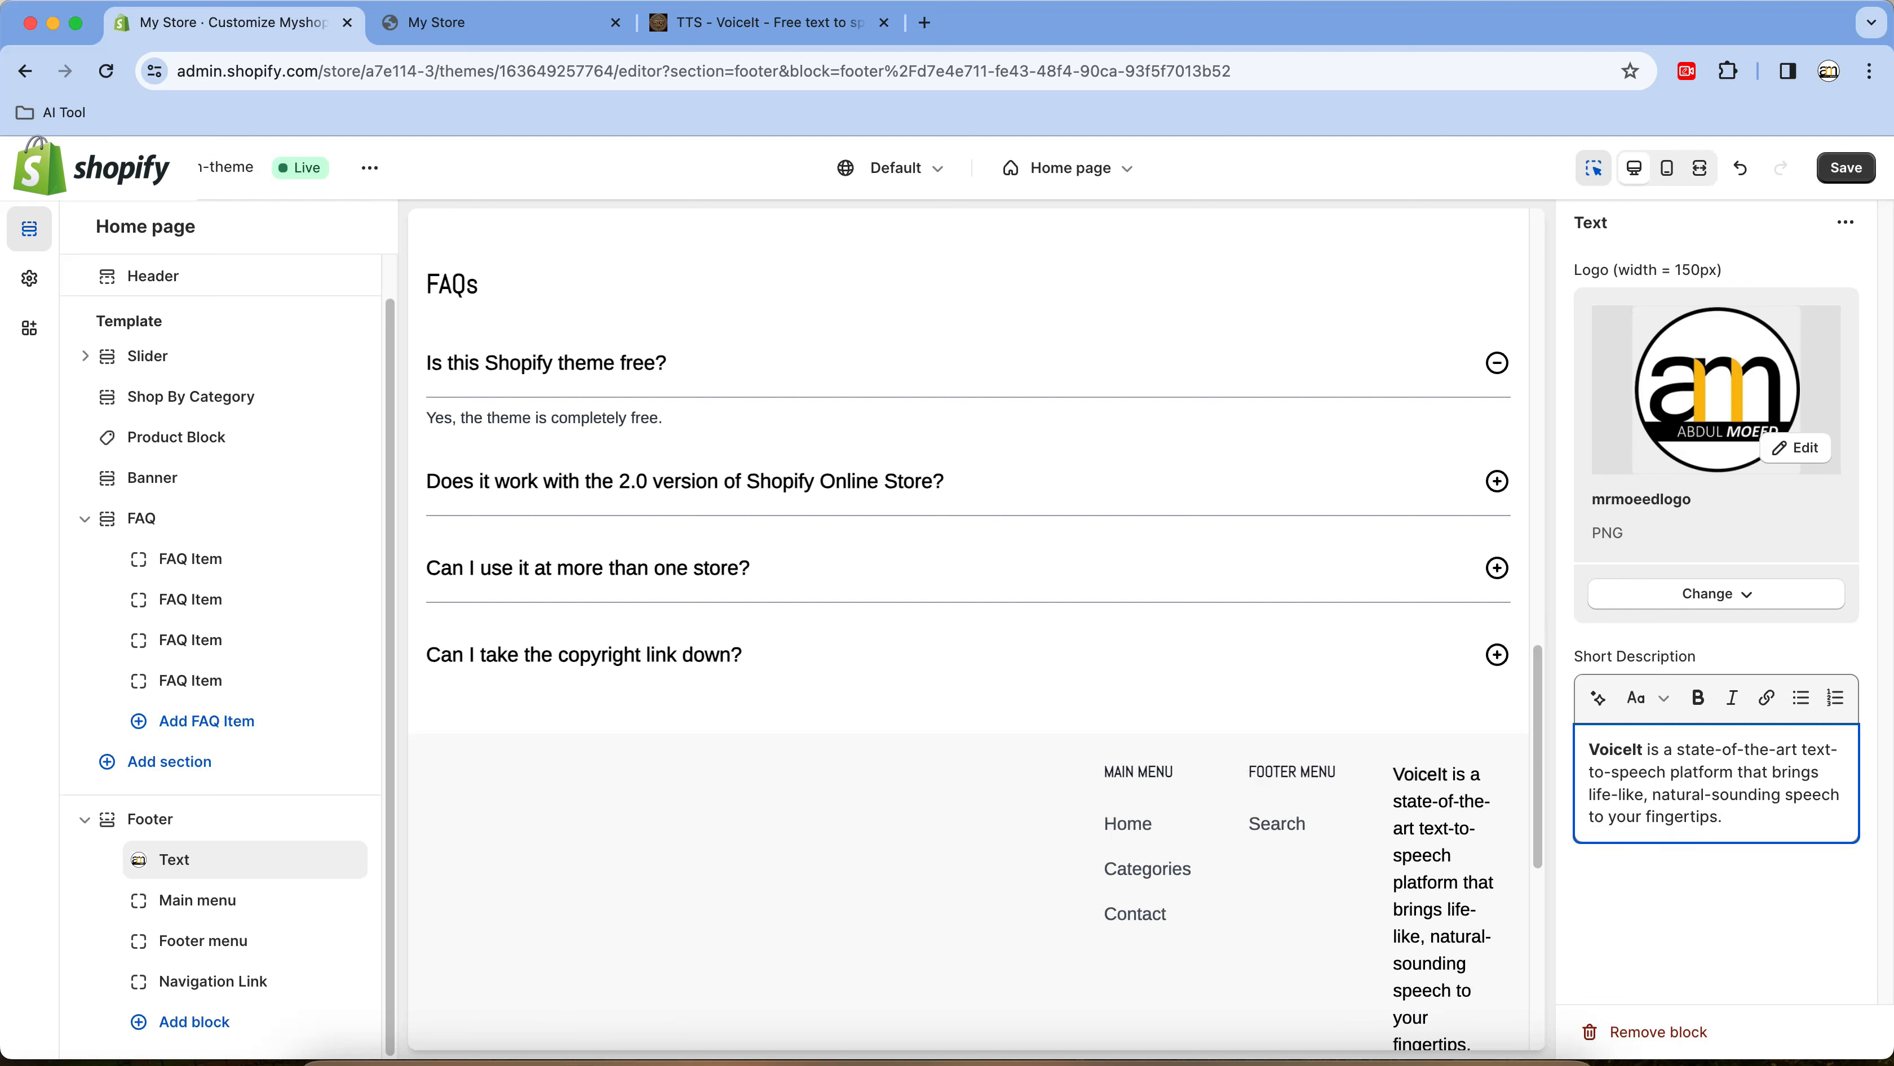
left_click(1731, 885)
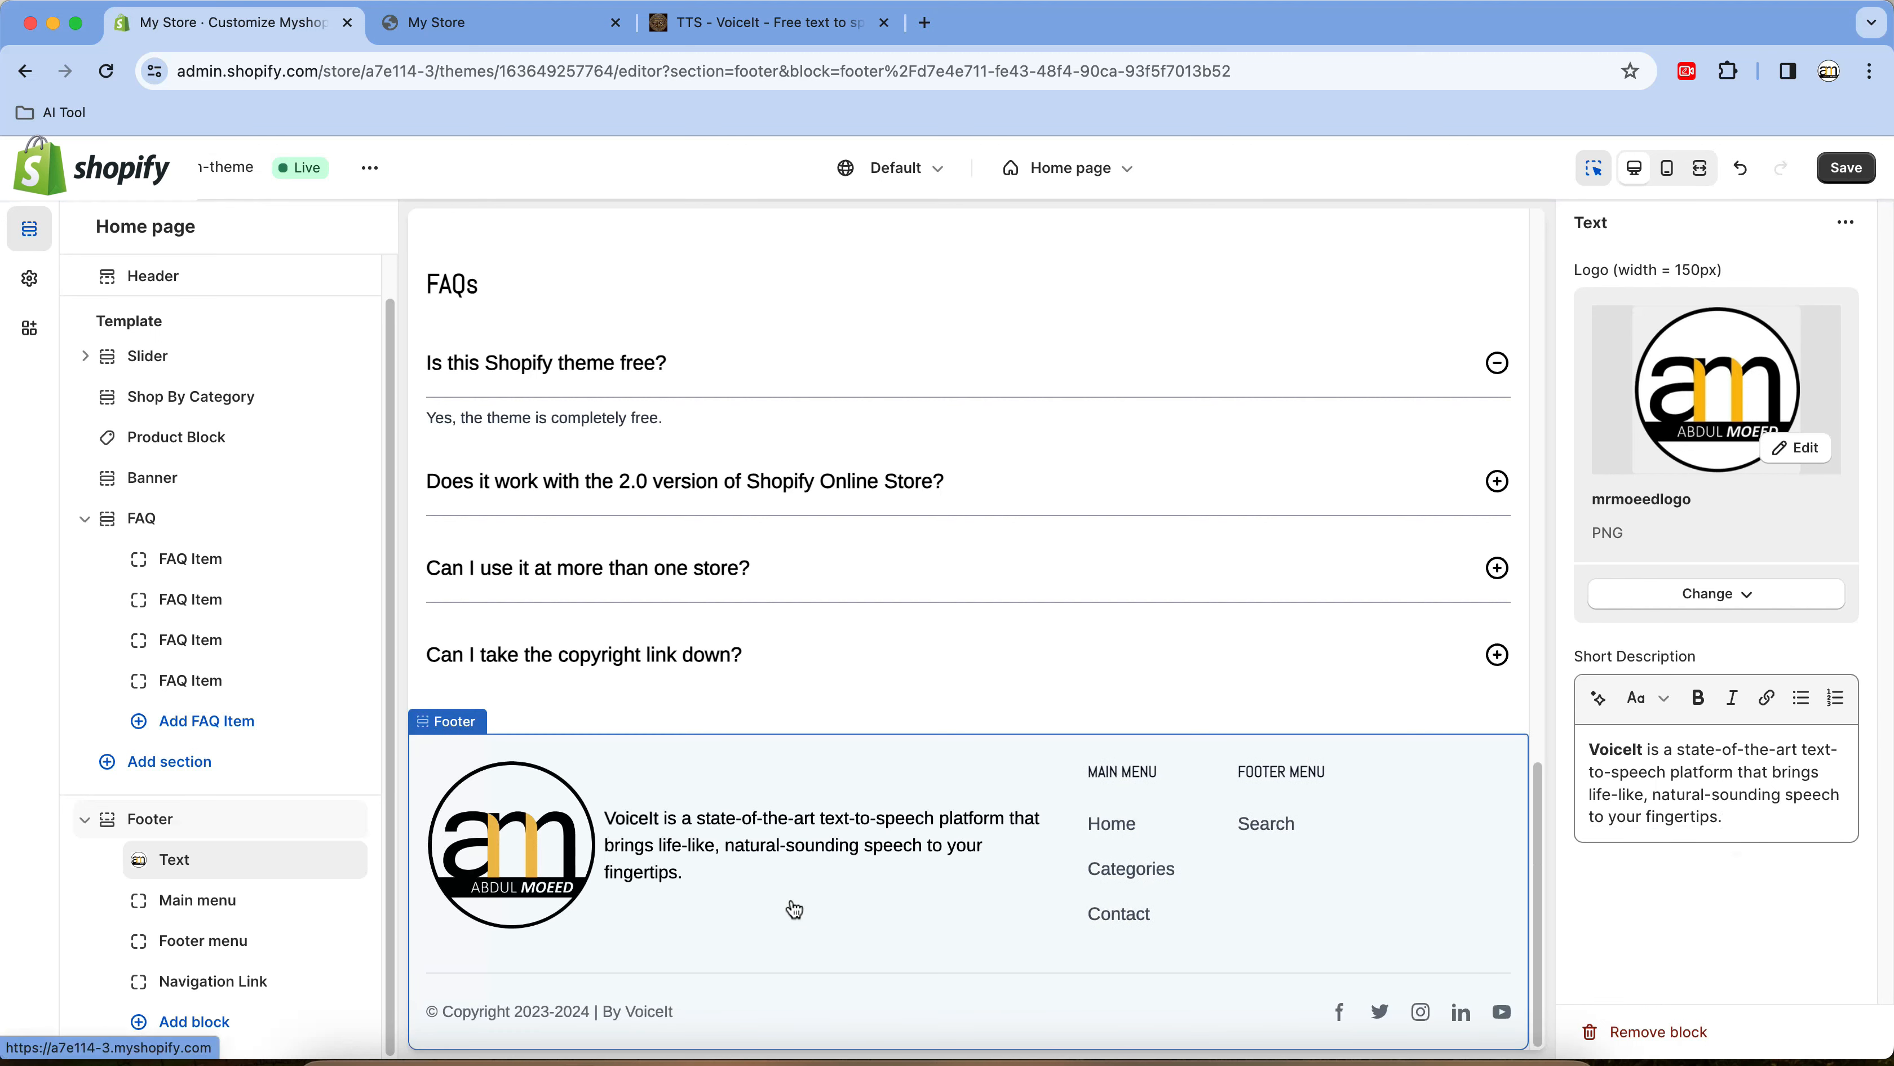
left_click(1847, 171)
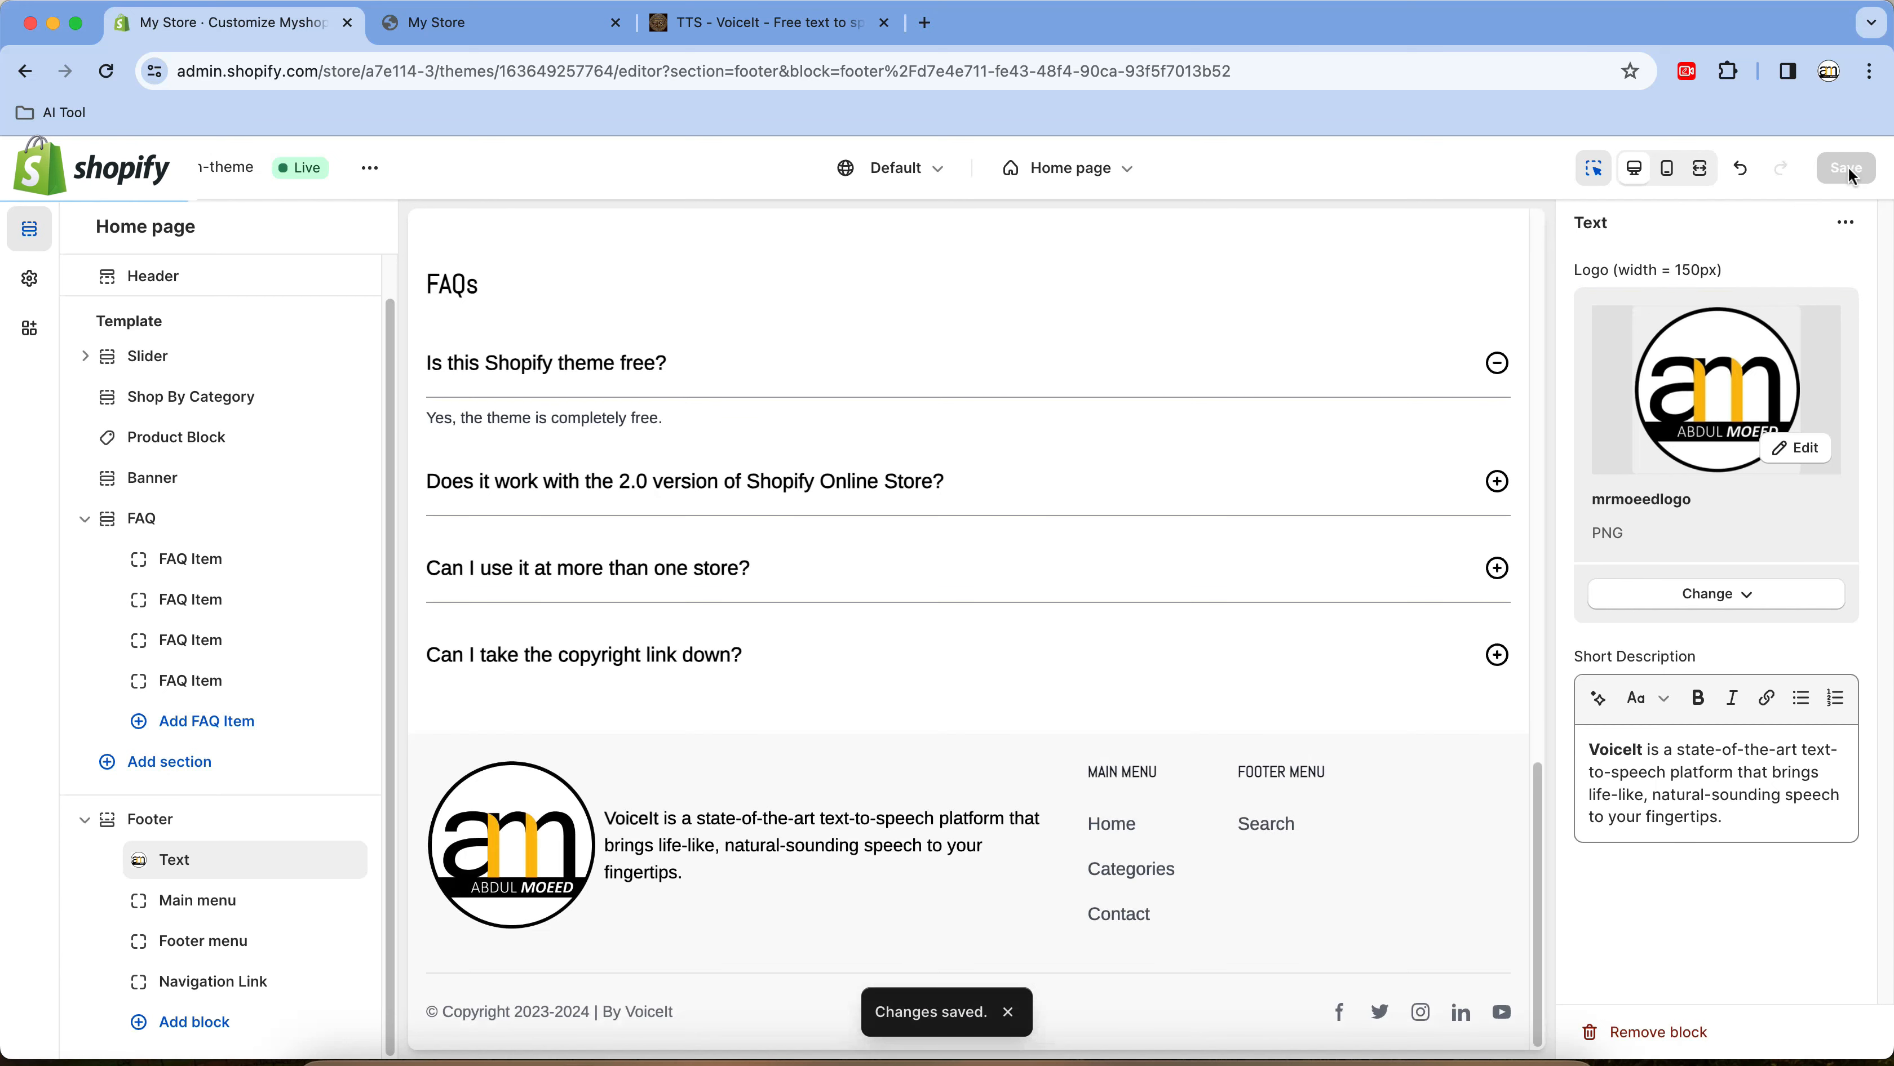
left_click(478, 23)
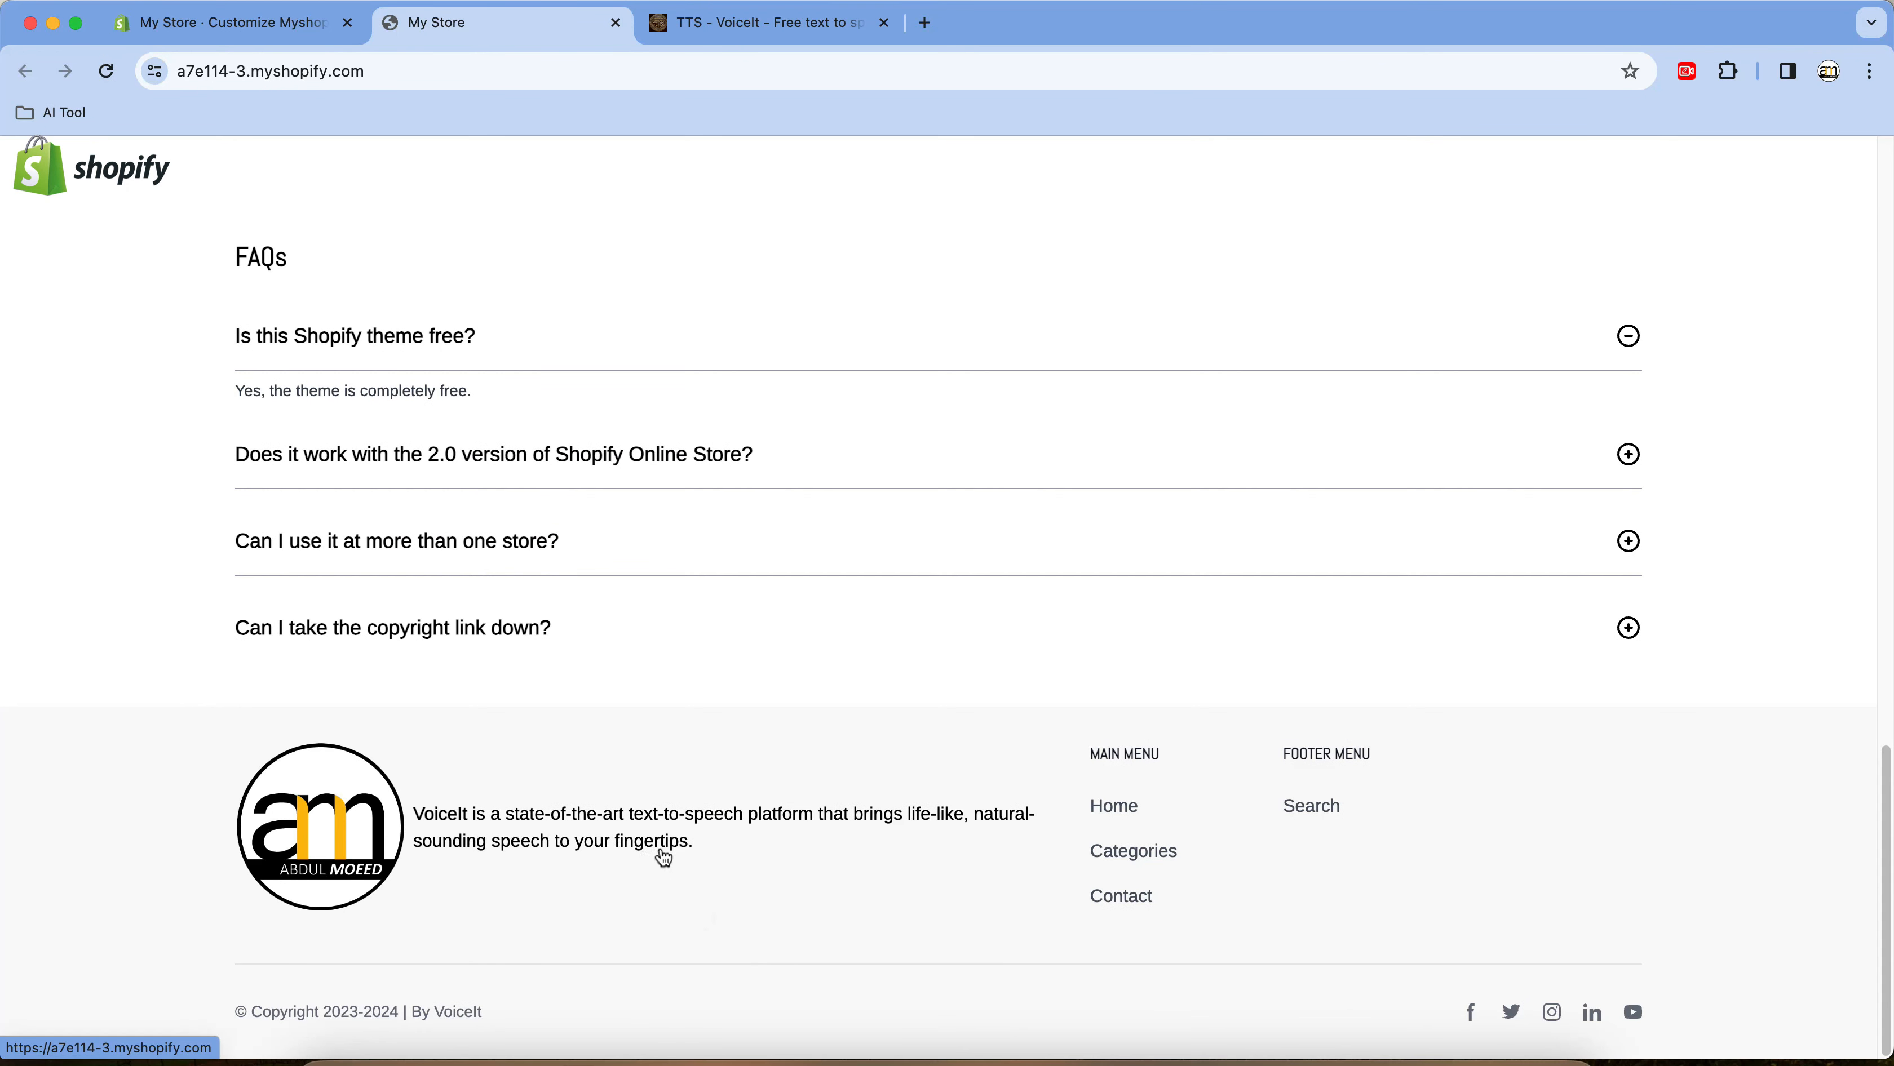
Leave the theme editor, open the store's Footer menu for editing, and set its title to "About"
left_click(241, 30)
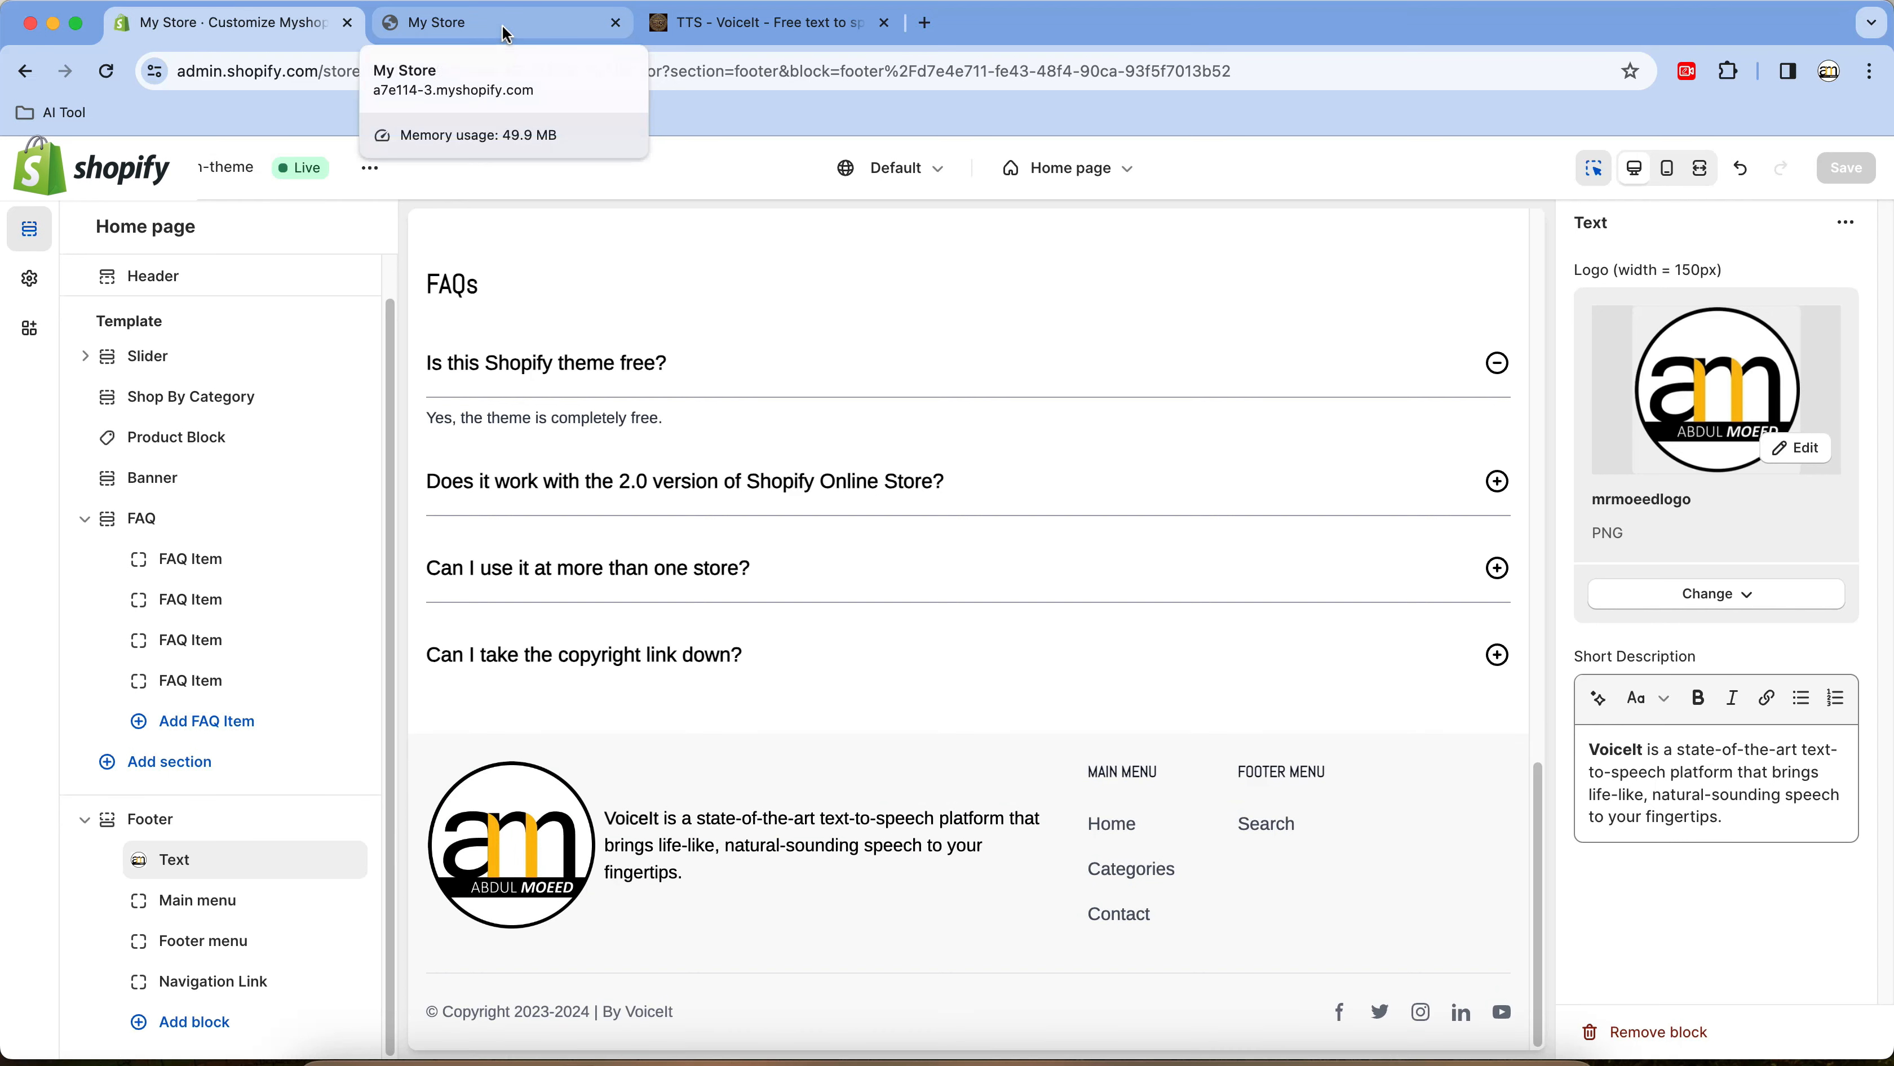
left_click(29, 168)
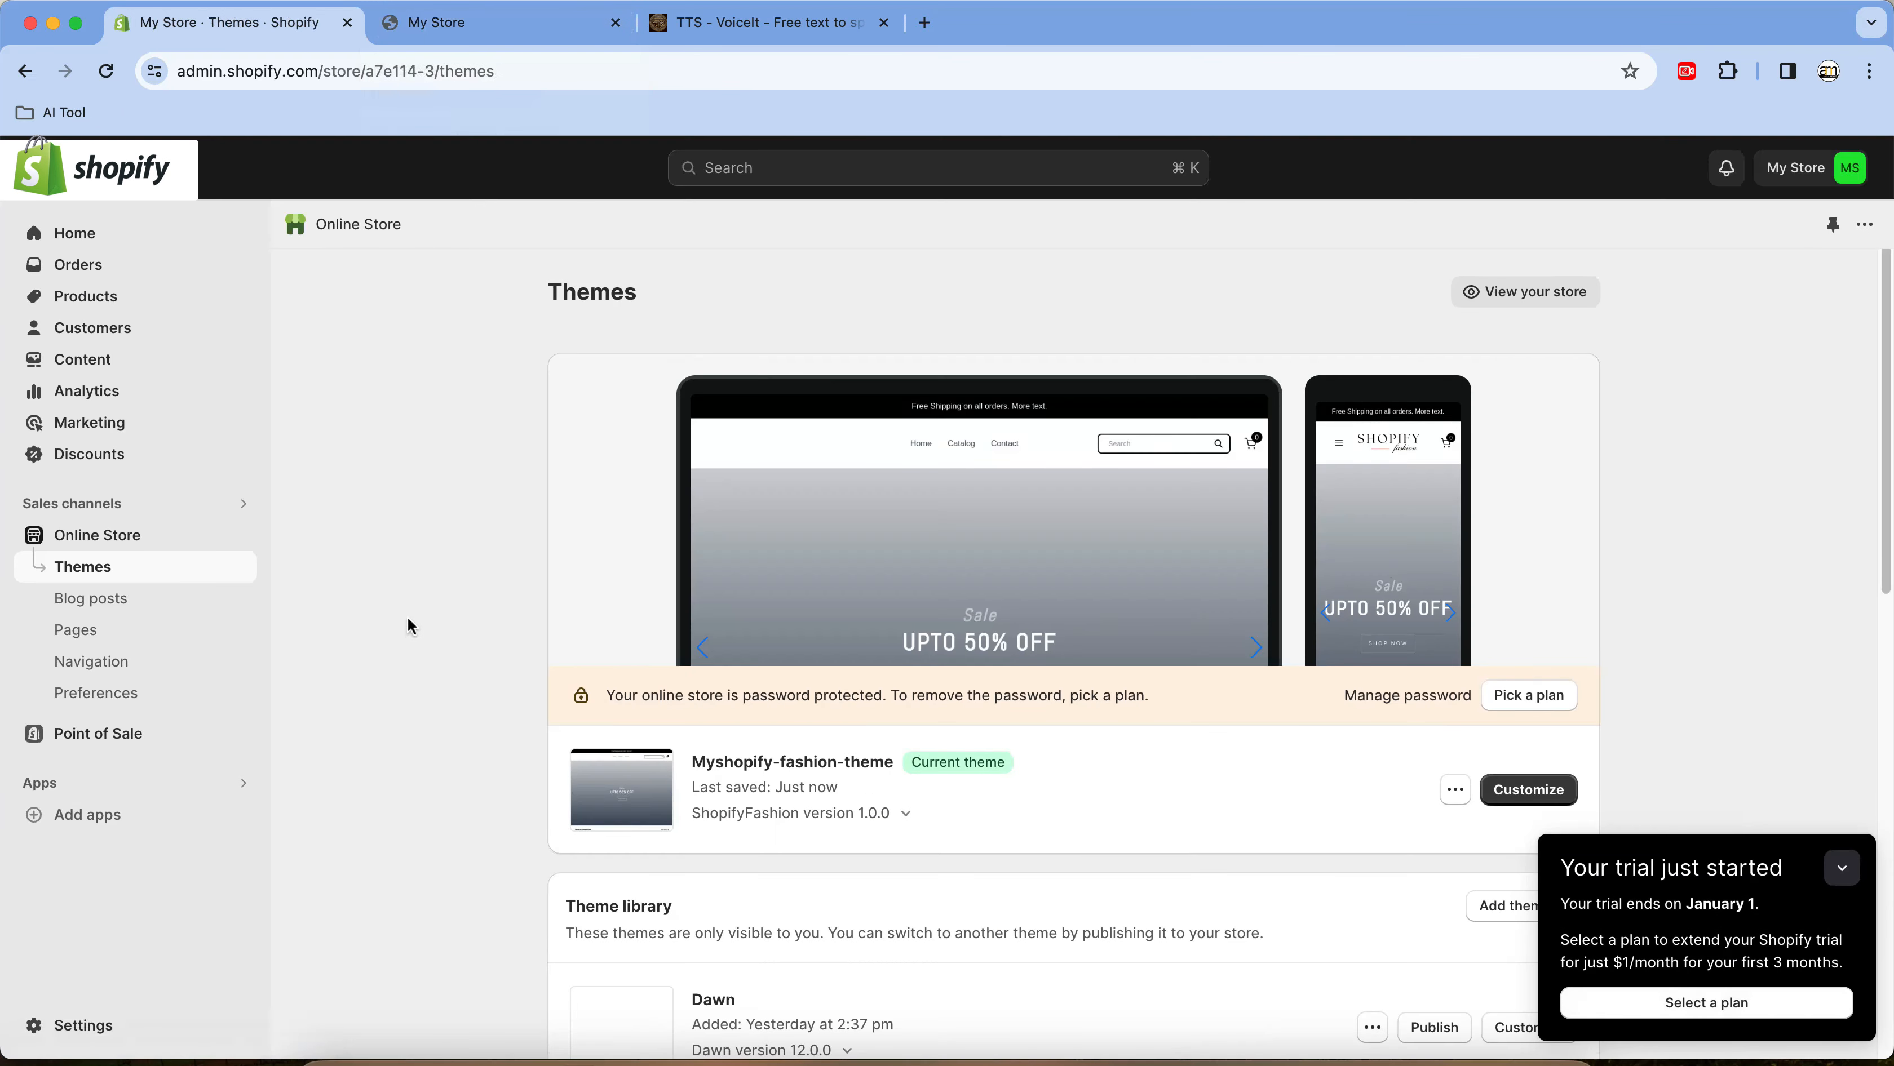
left_click(103, 667)
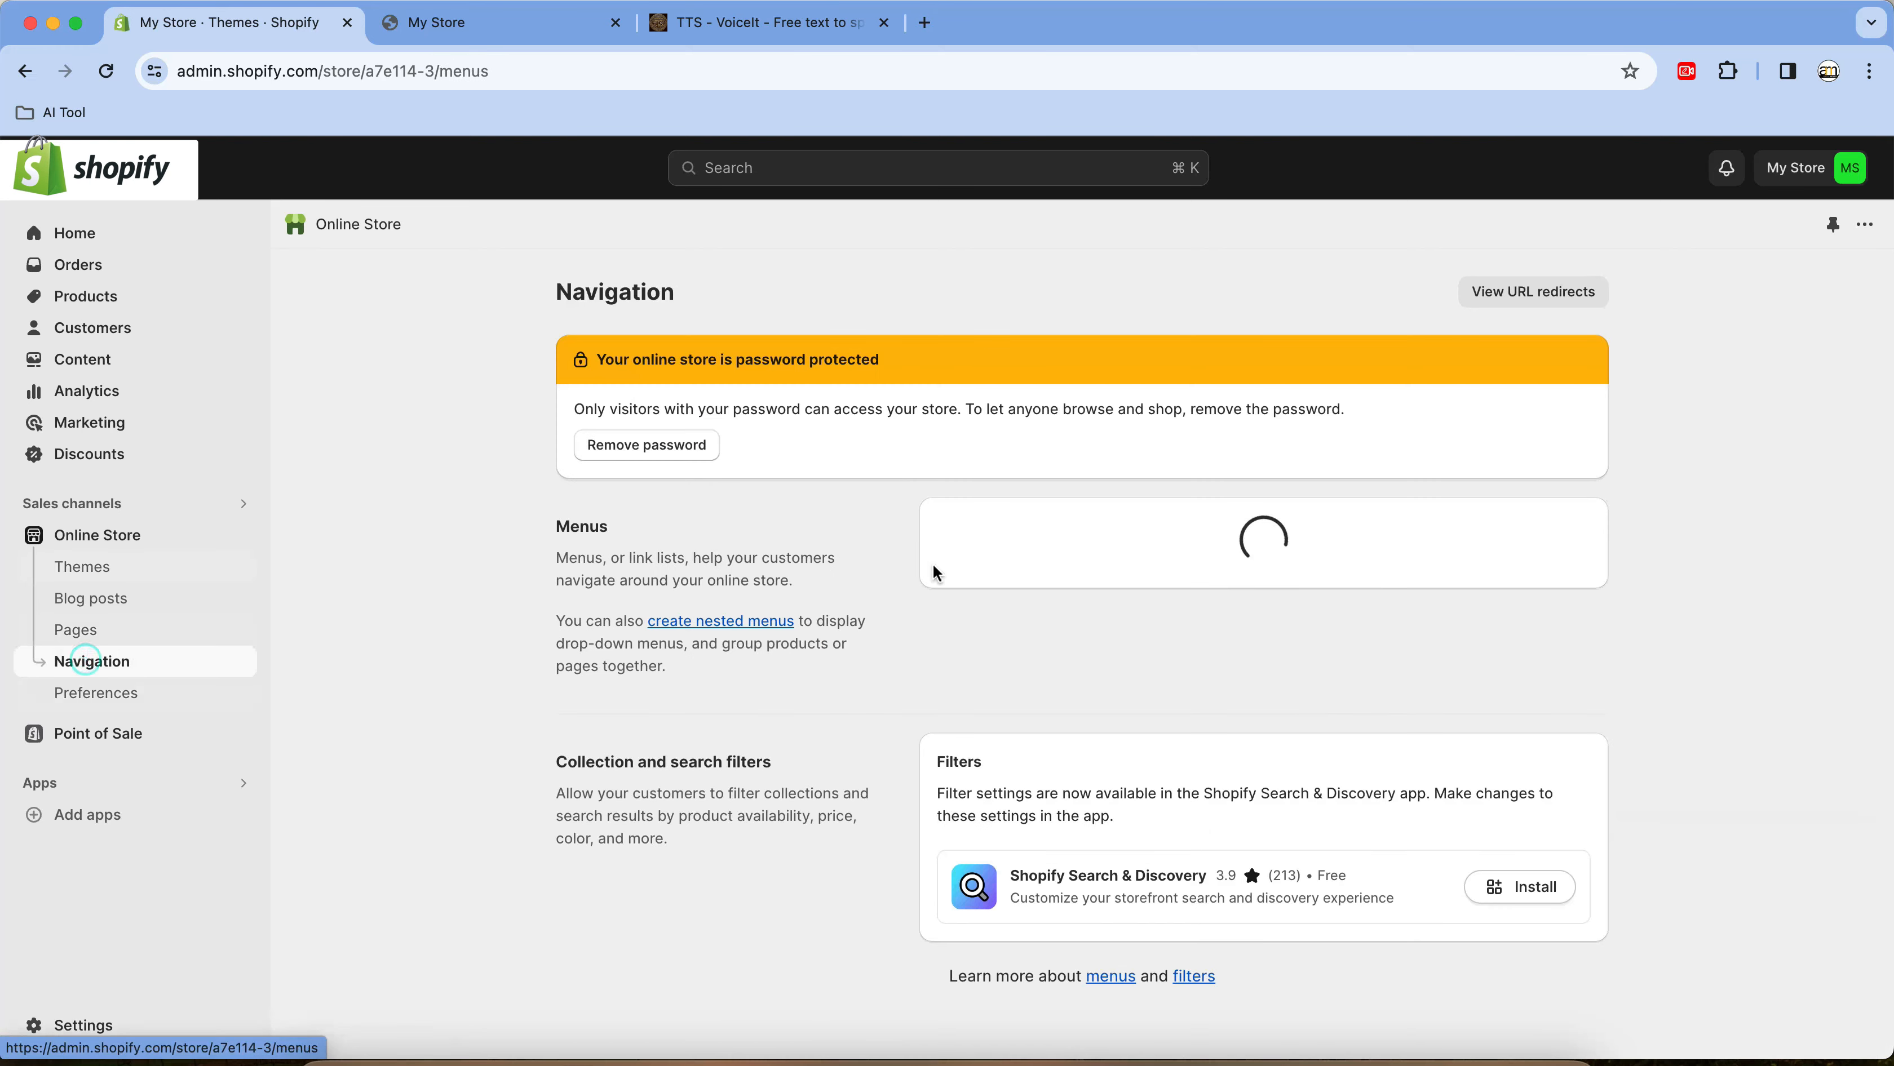
left_click(993, 621)
left_click(706, 392)
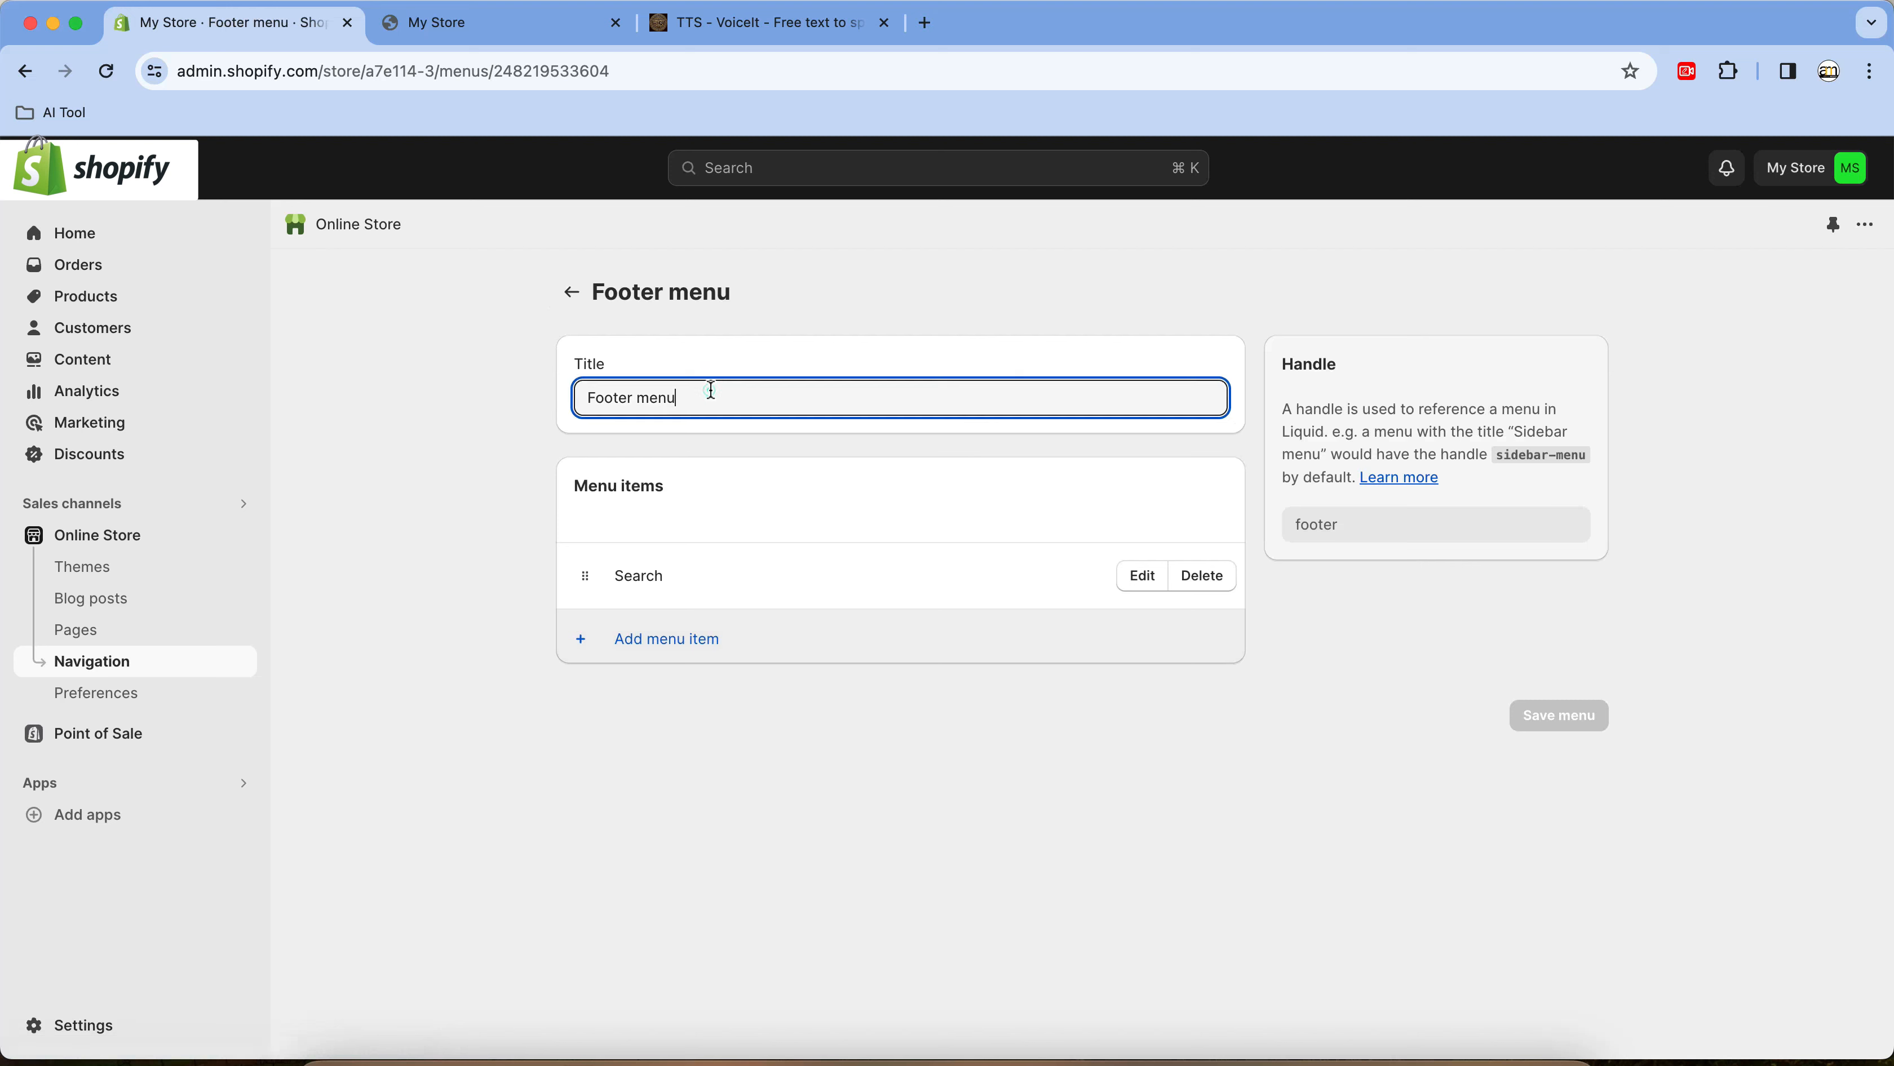
triple_click(713, 395)
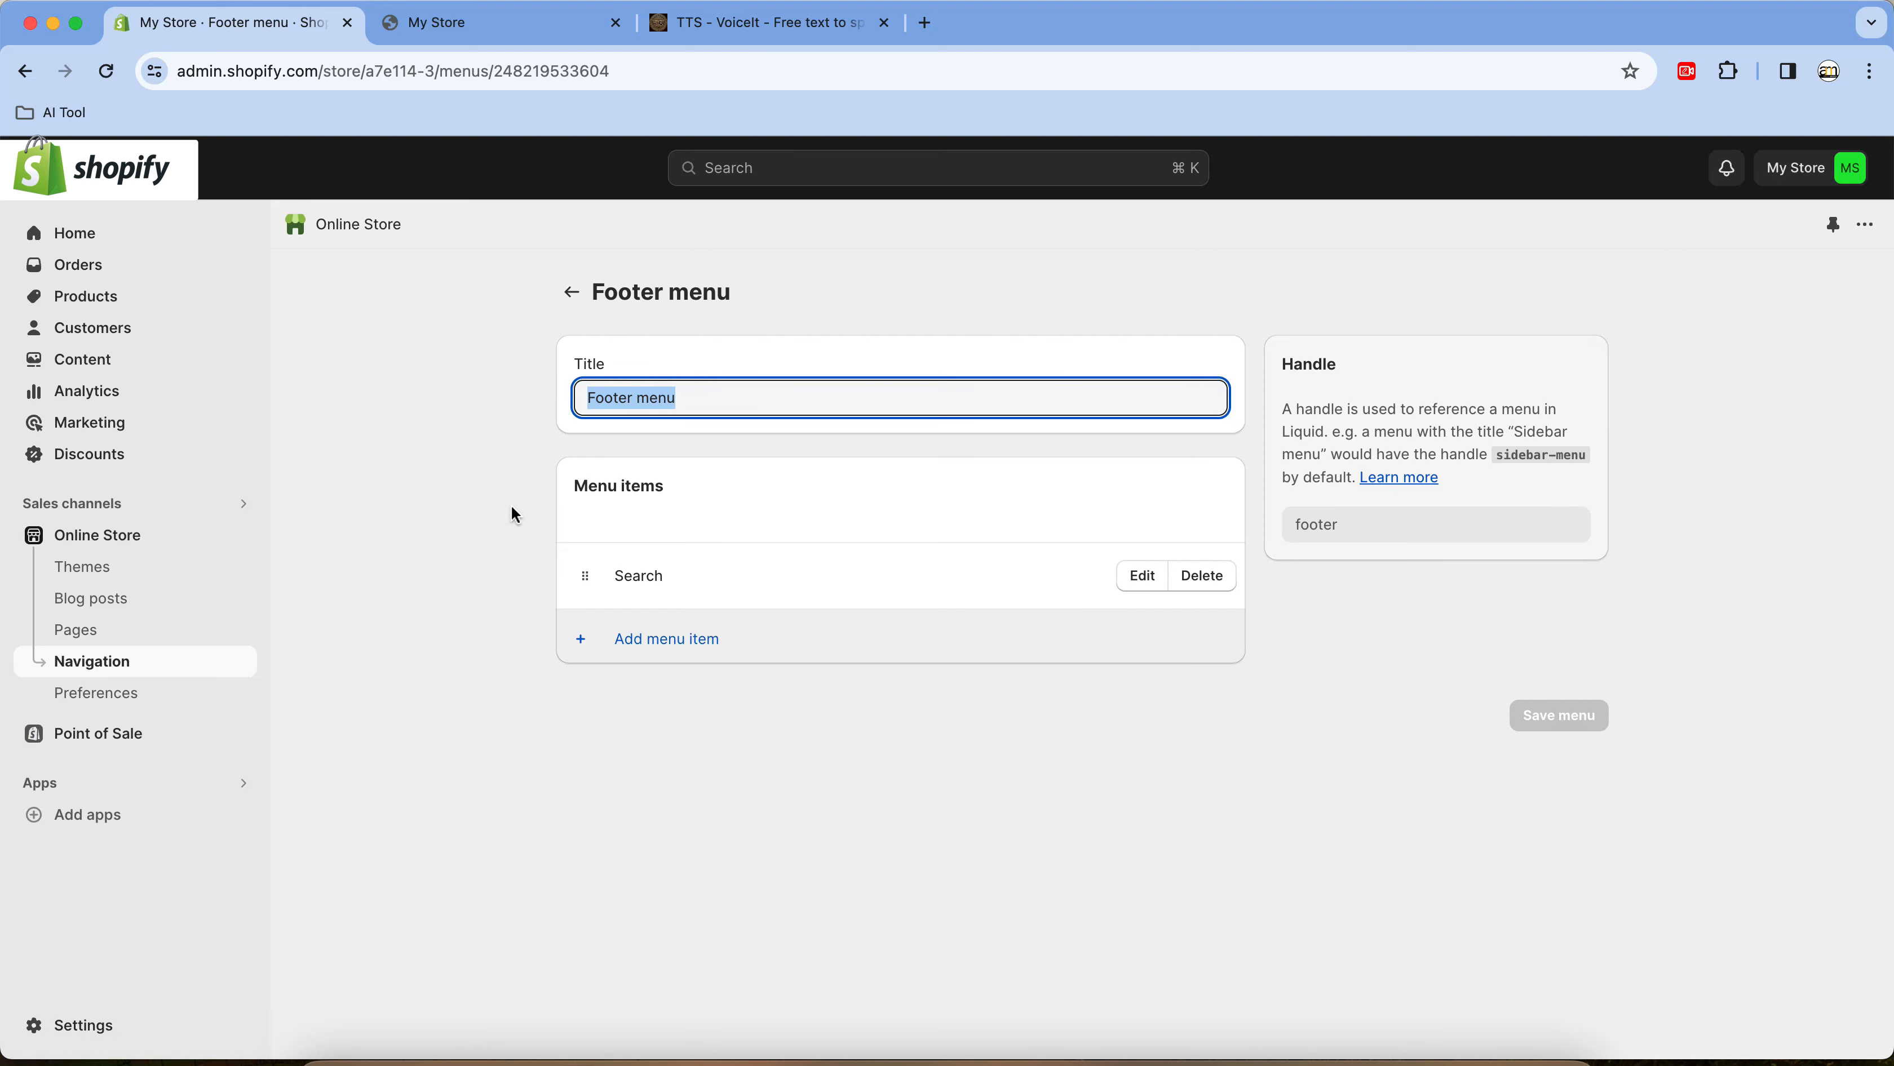
type("About")
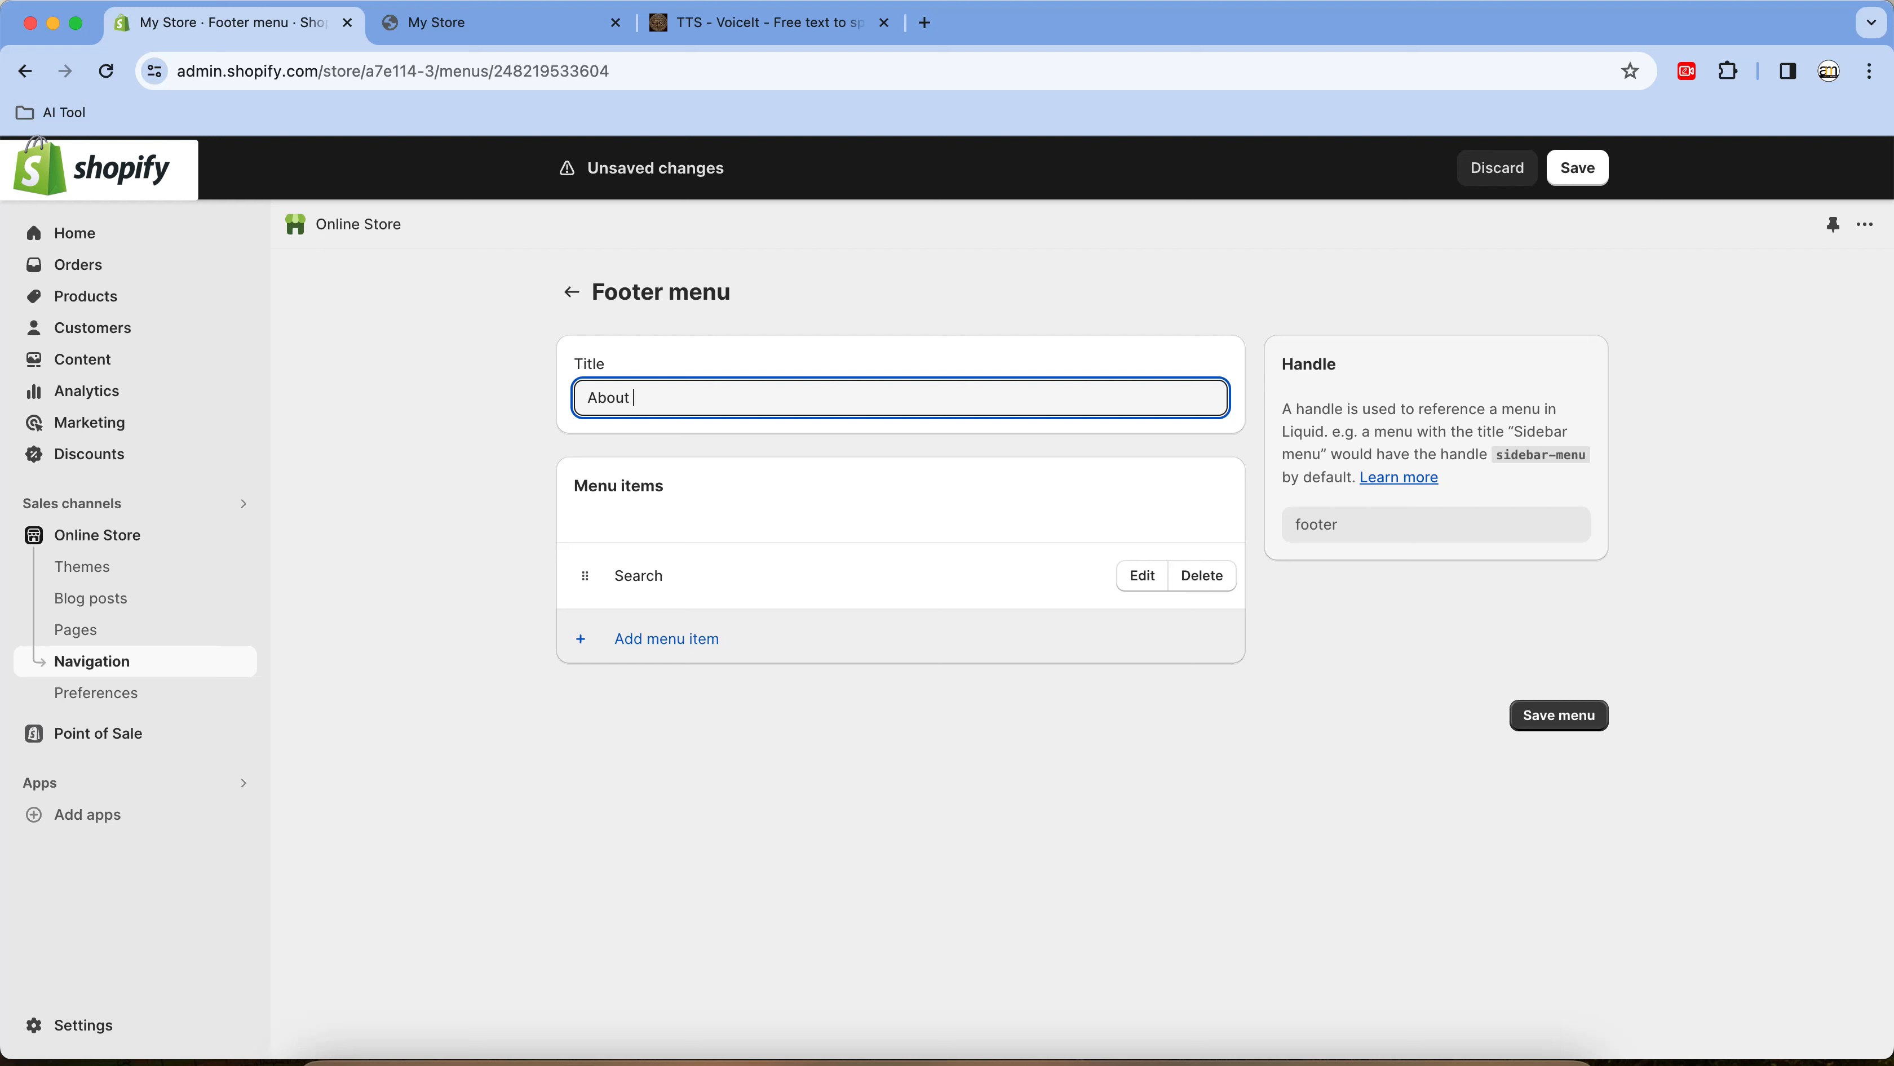
Add a "Privacy Policy" item linked to "#" to the footer menu and delete its Search item
left_click(693, 640)
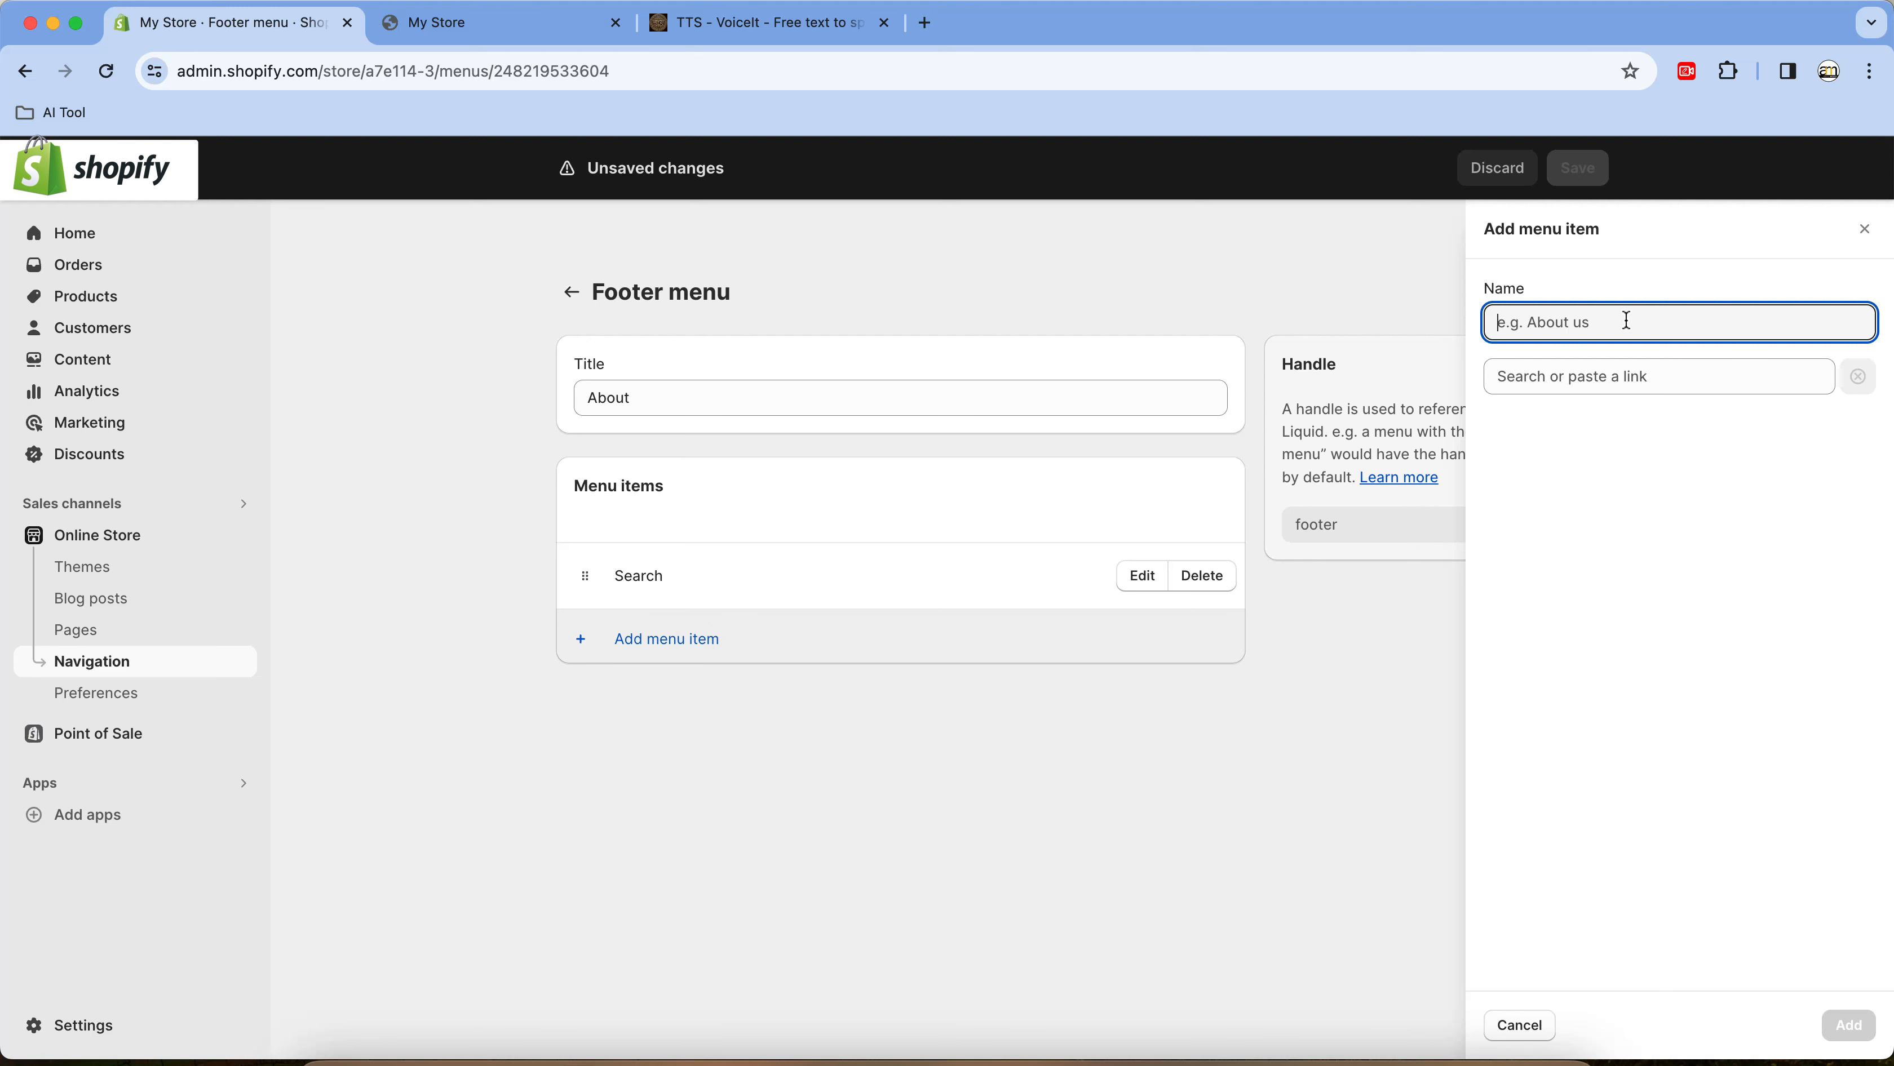
type("Privacy Policy")
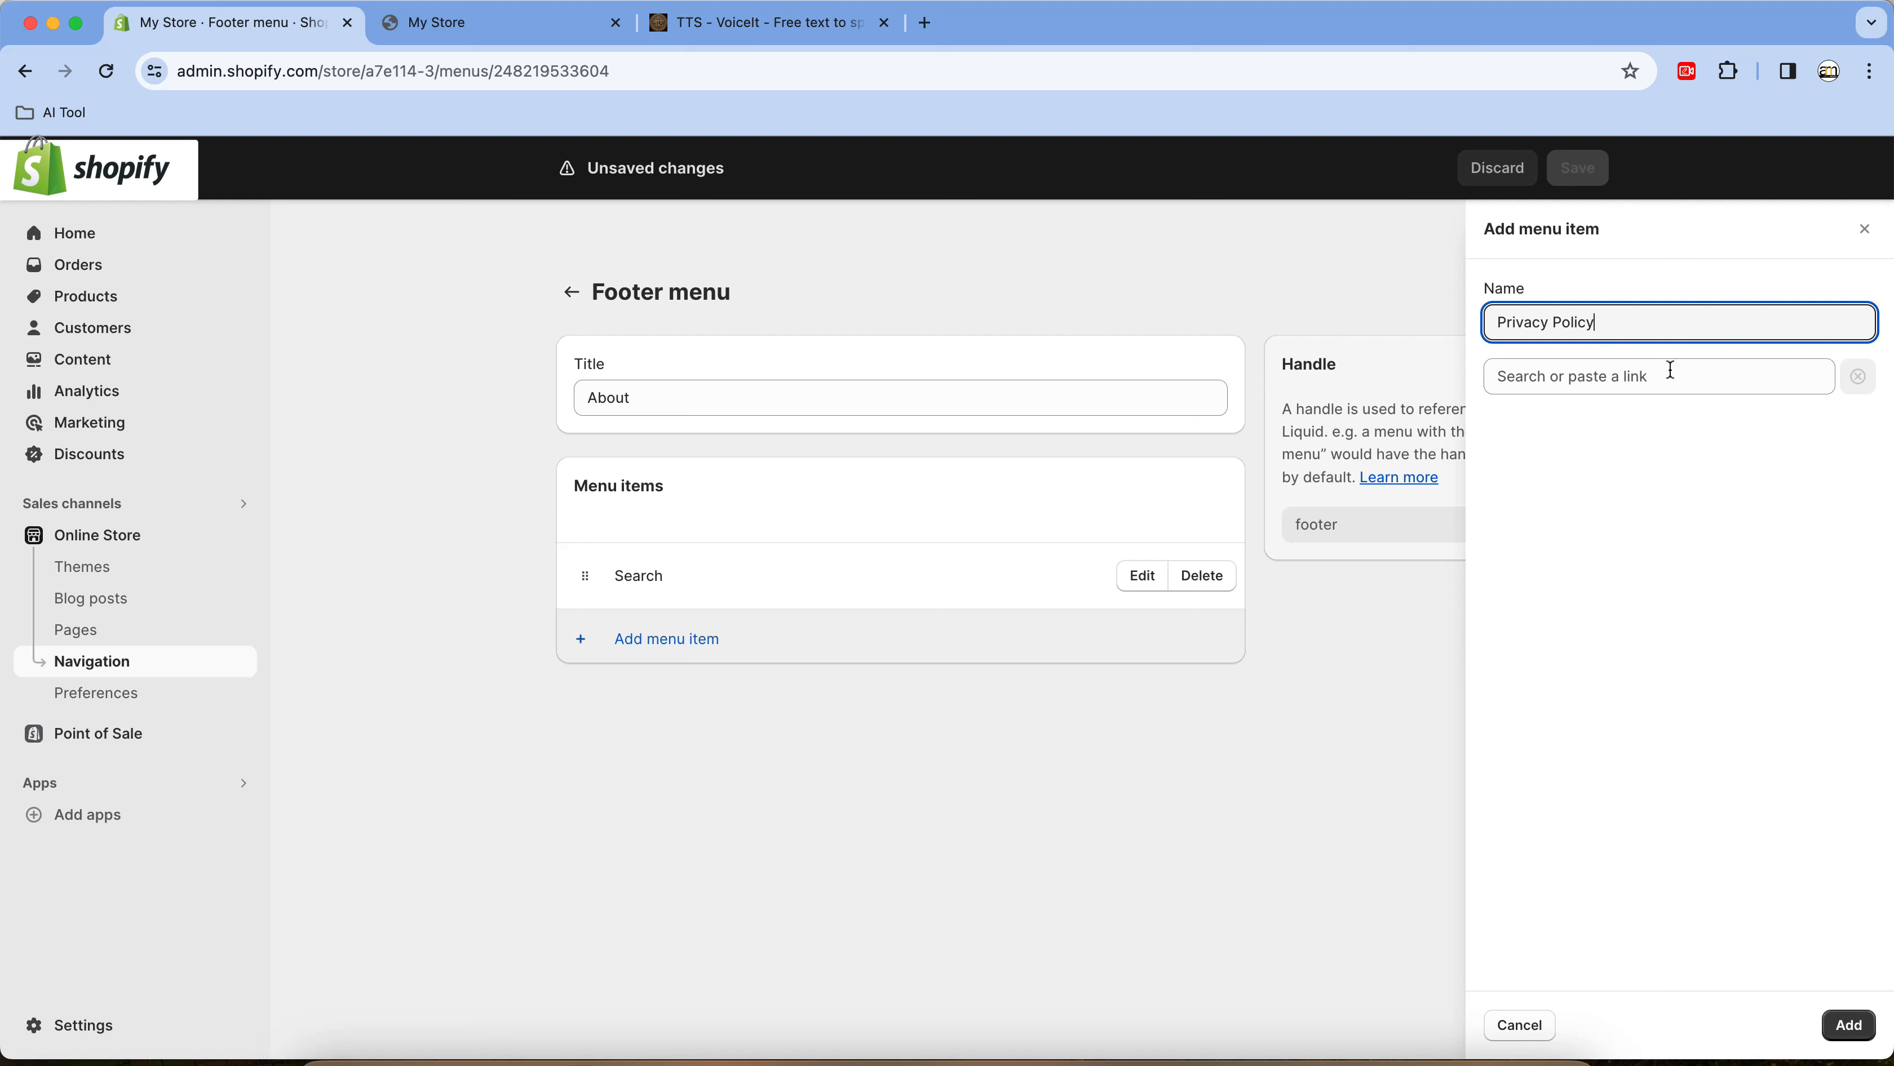
left_click(1665, 371)
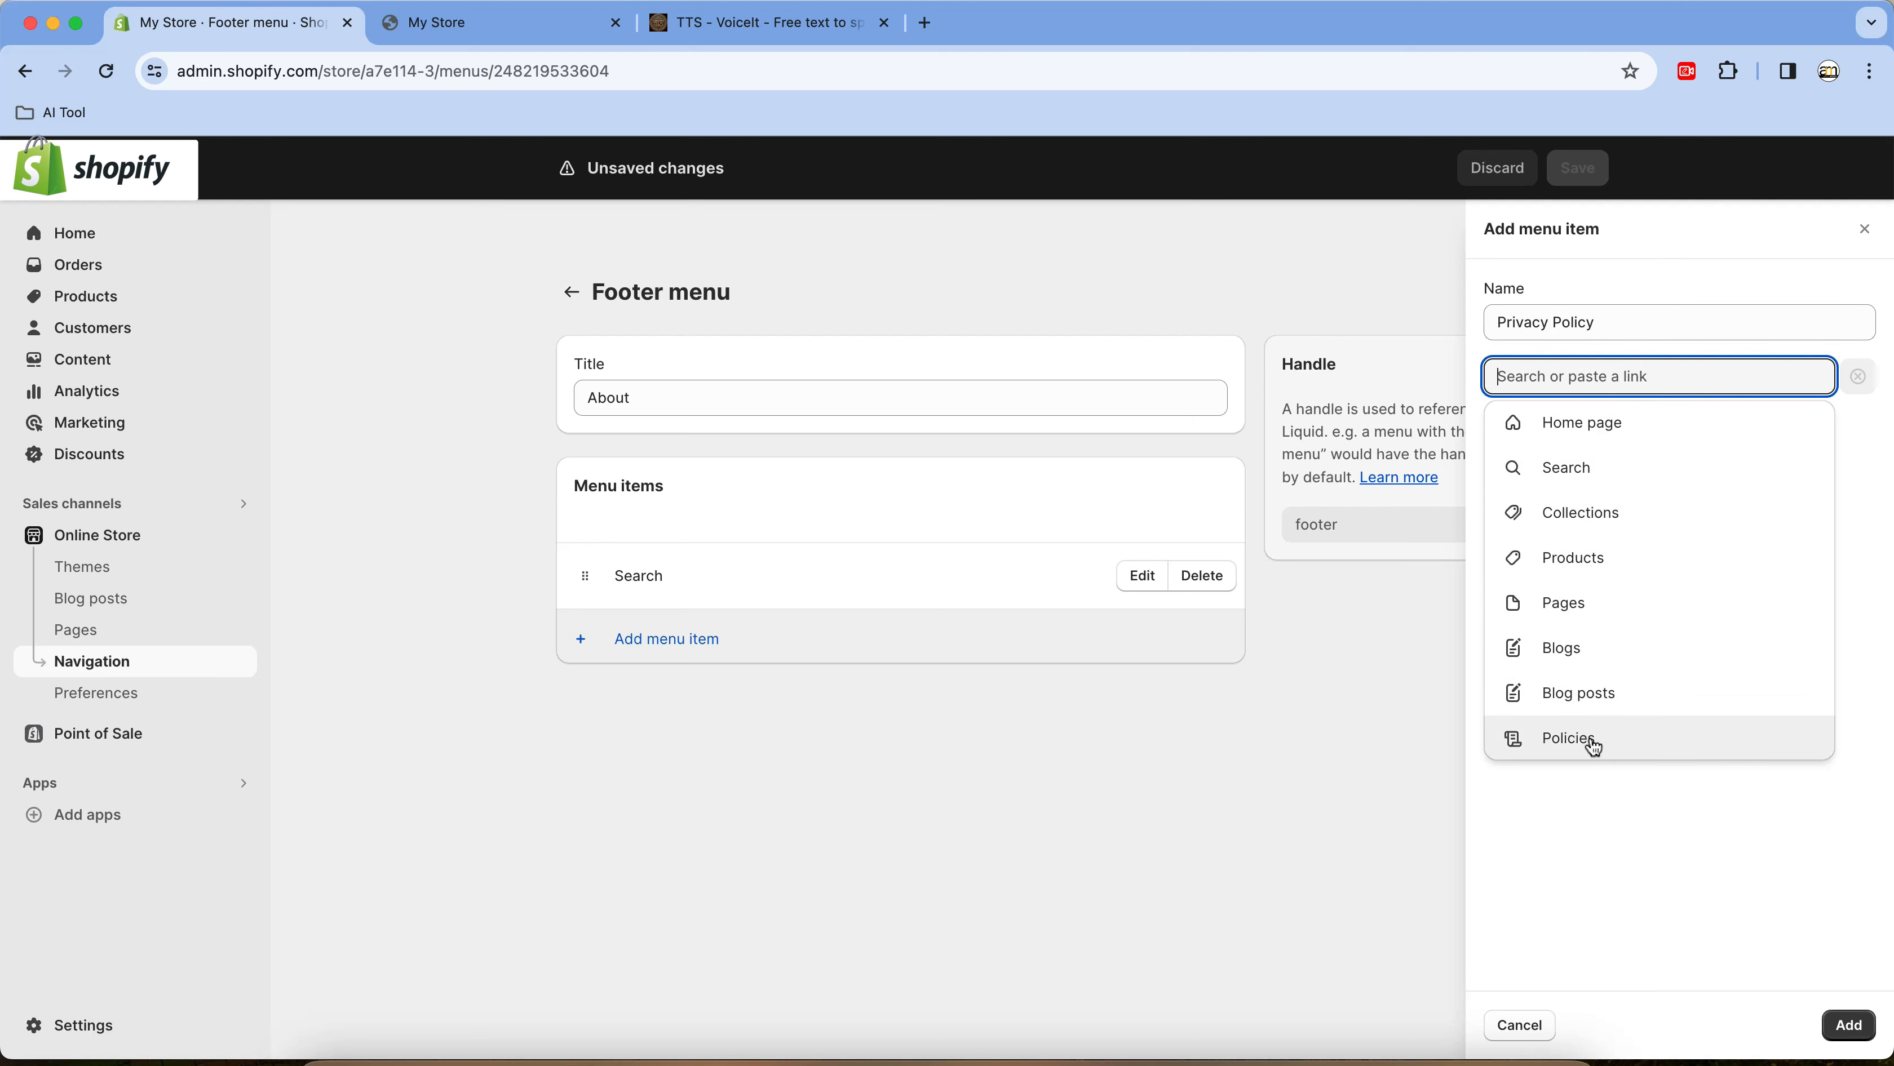
type("#")
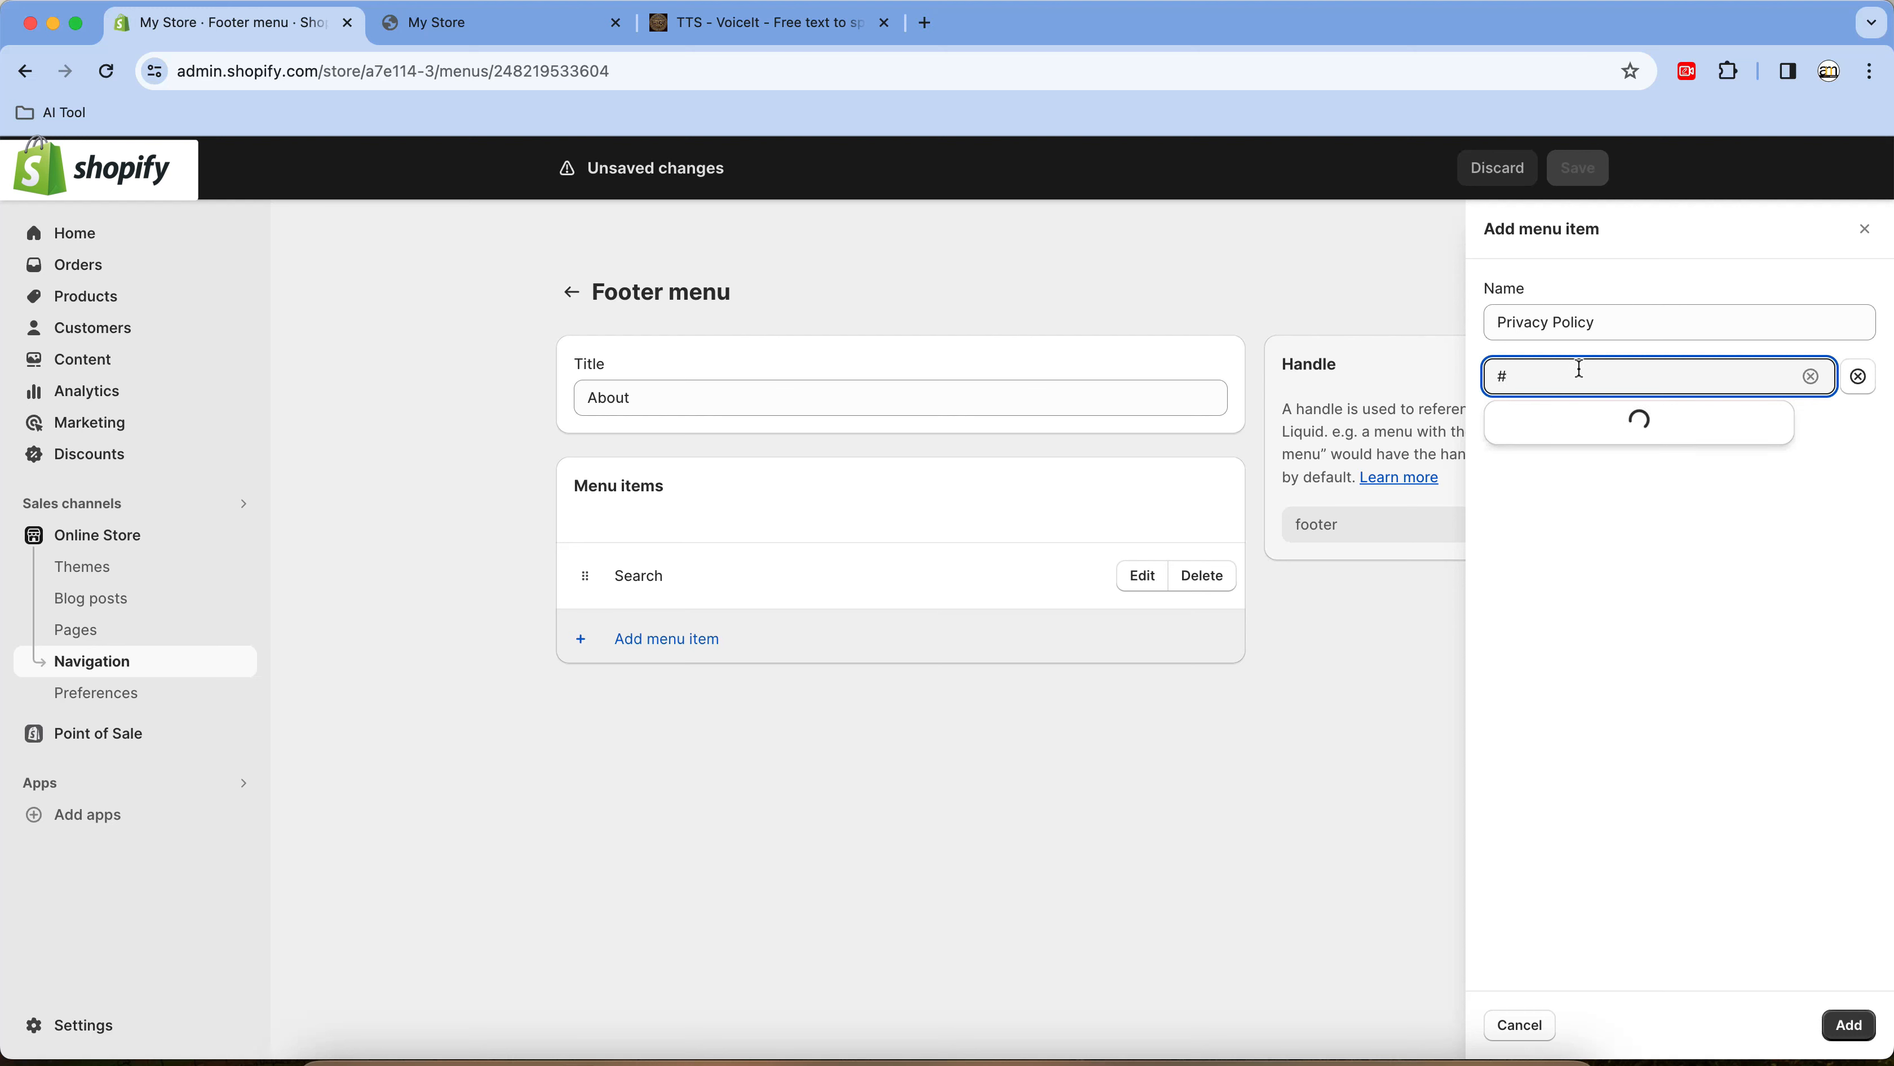
left_click(1566, 425)
left_click(1705, 540)
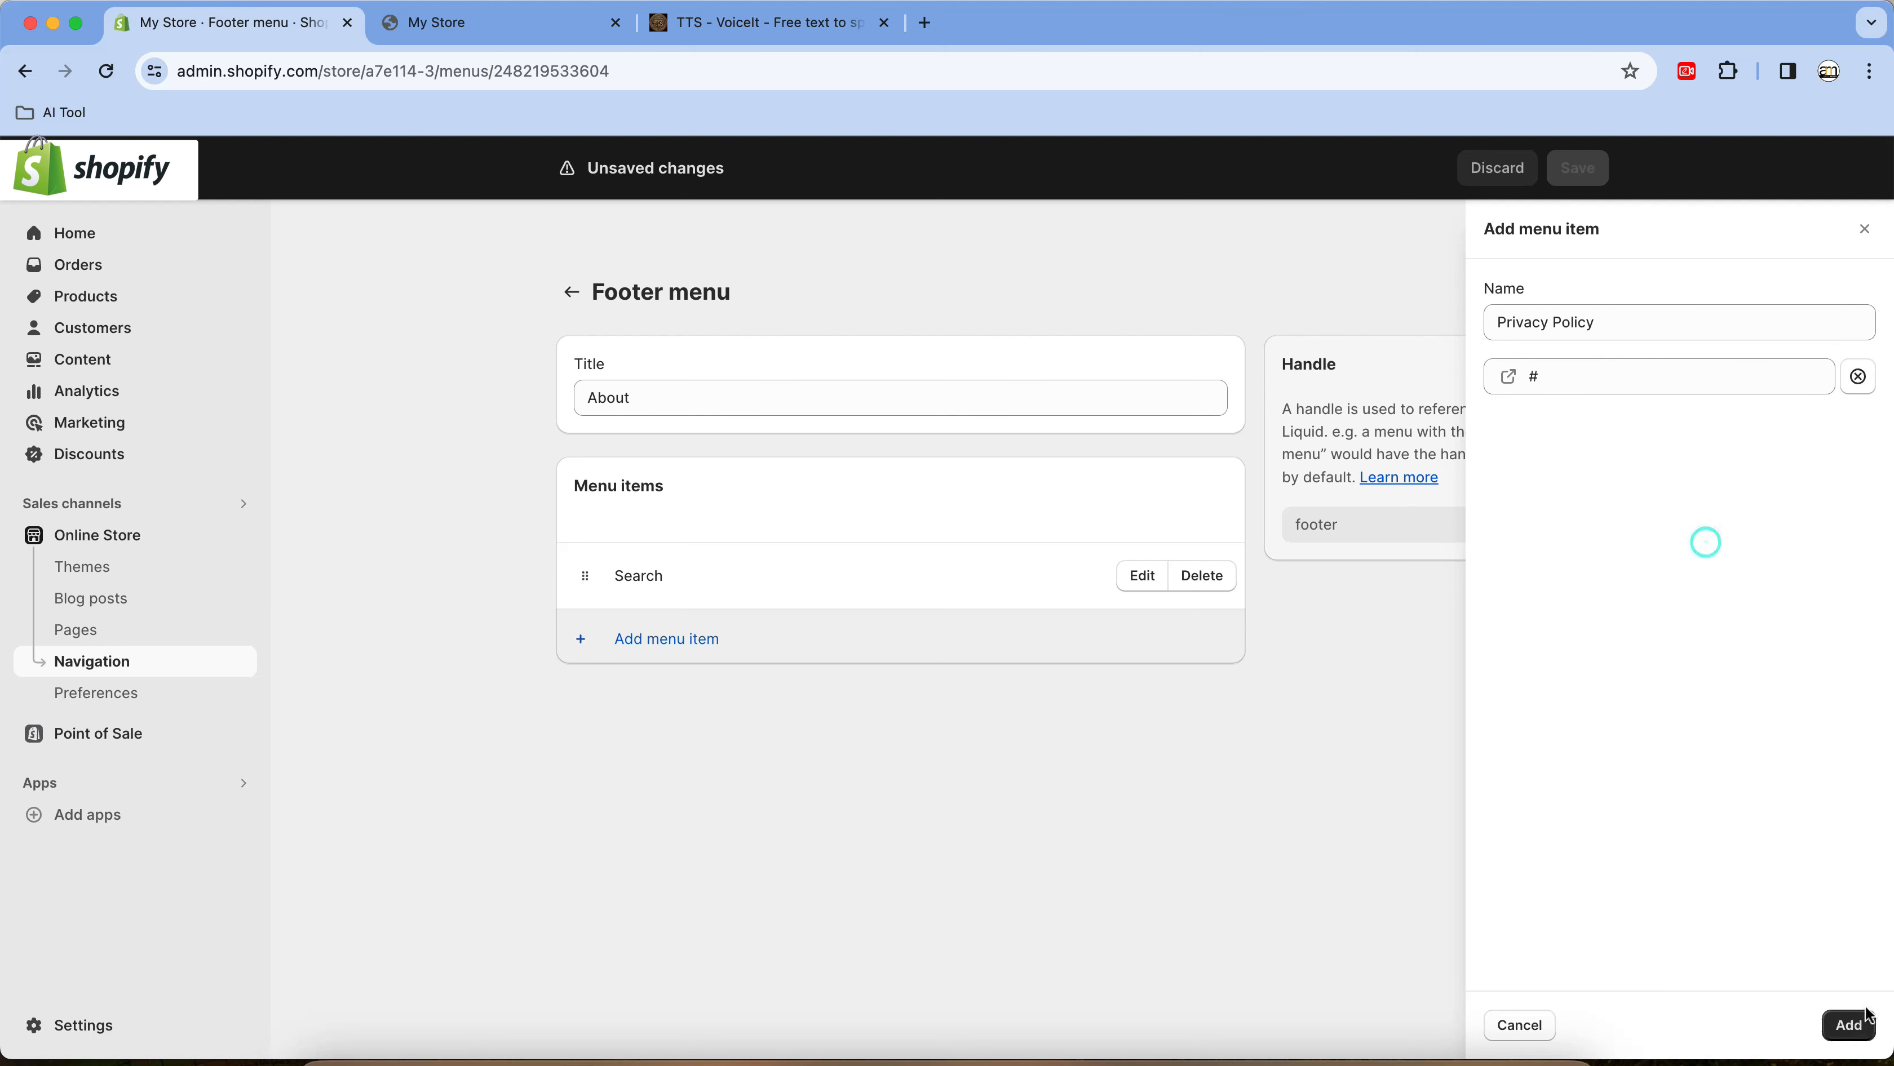
left_click(1848, 1025)
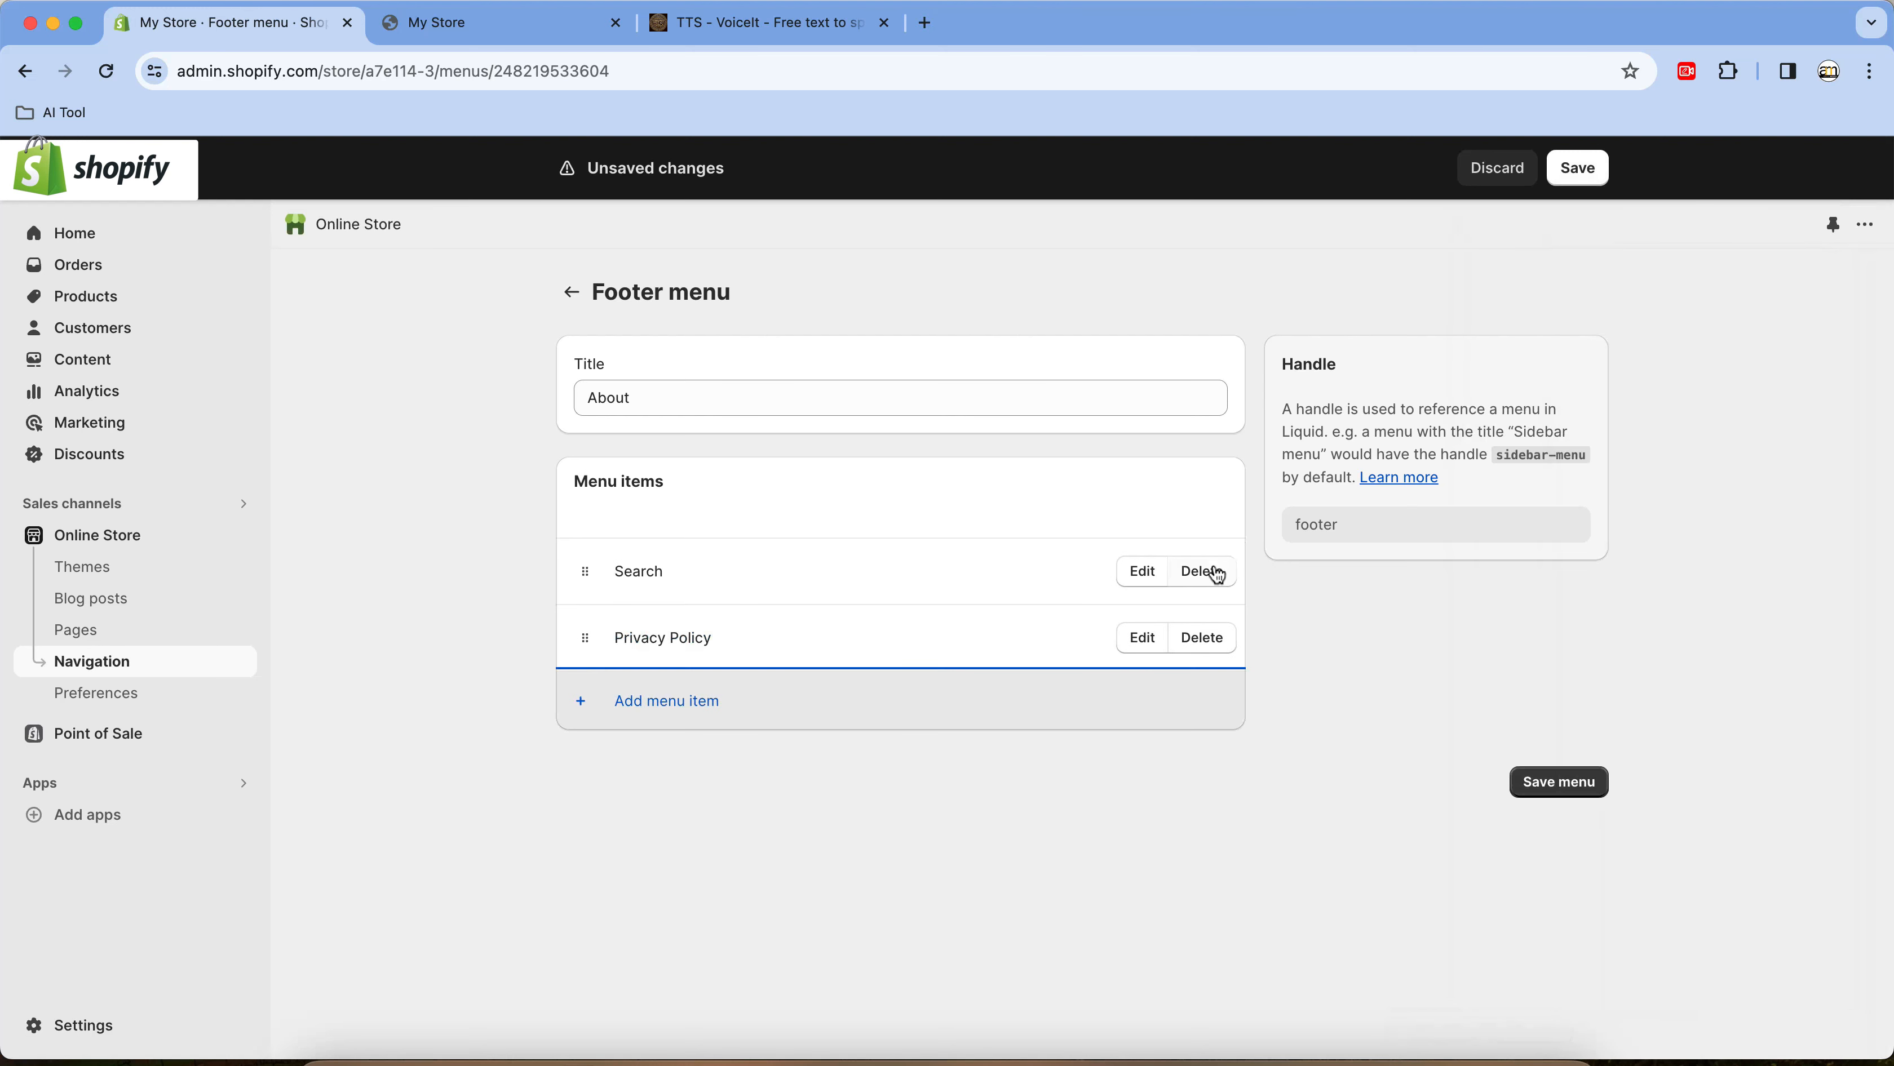
left_click(1213, 569)
left_click(1224, 676)
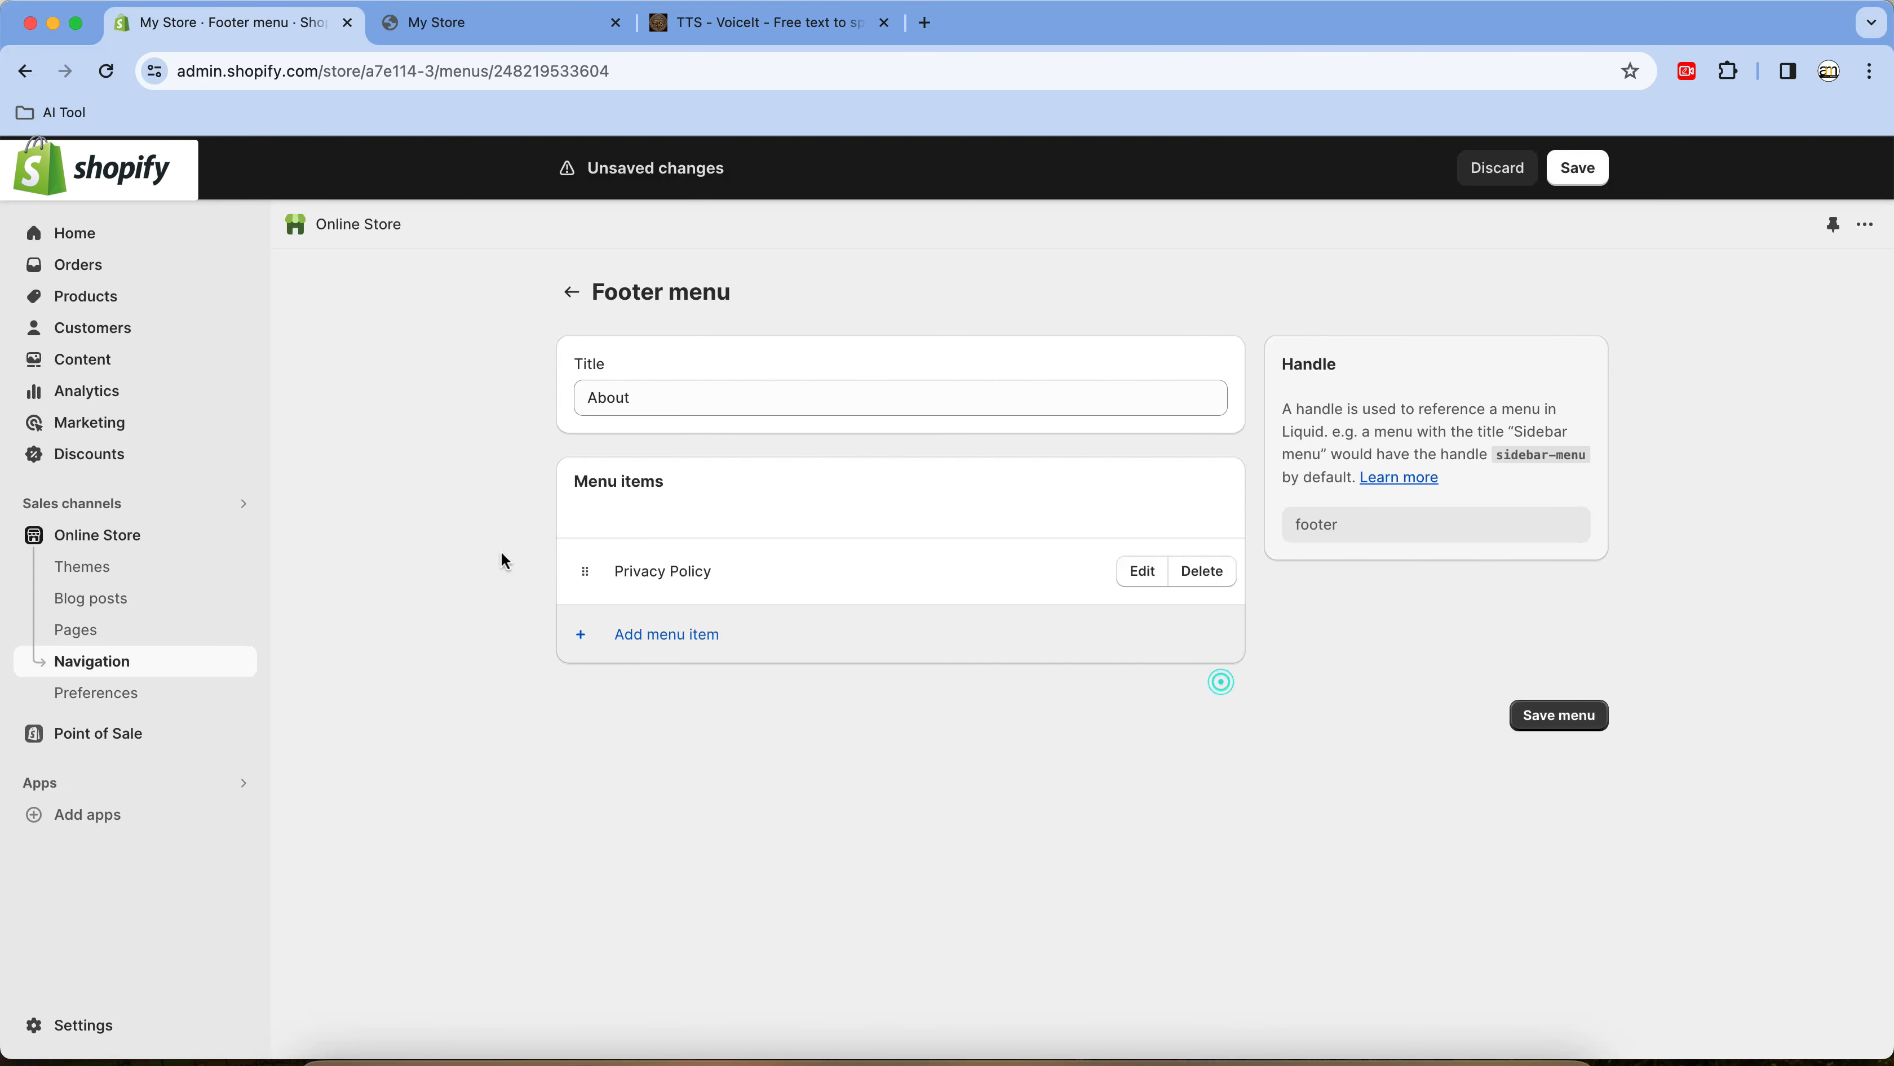
Add an "About Us" item linked to "#" to the footer menu
left_click(672, 634)
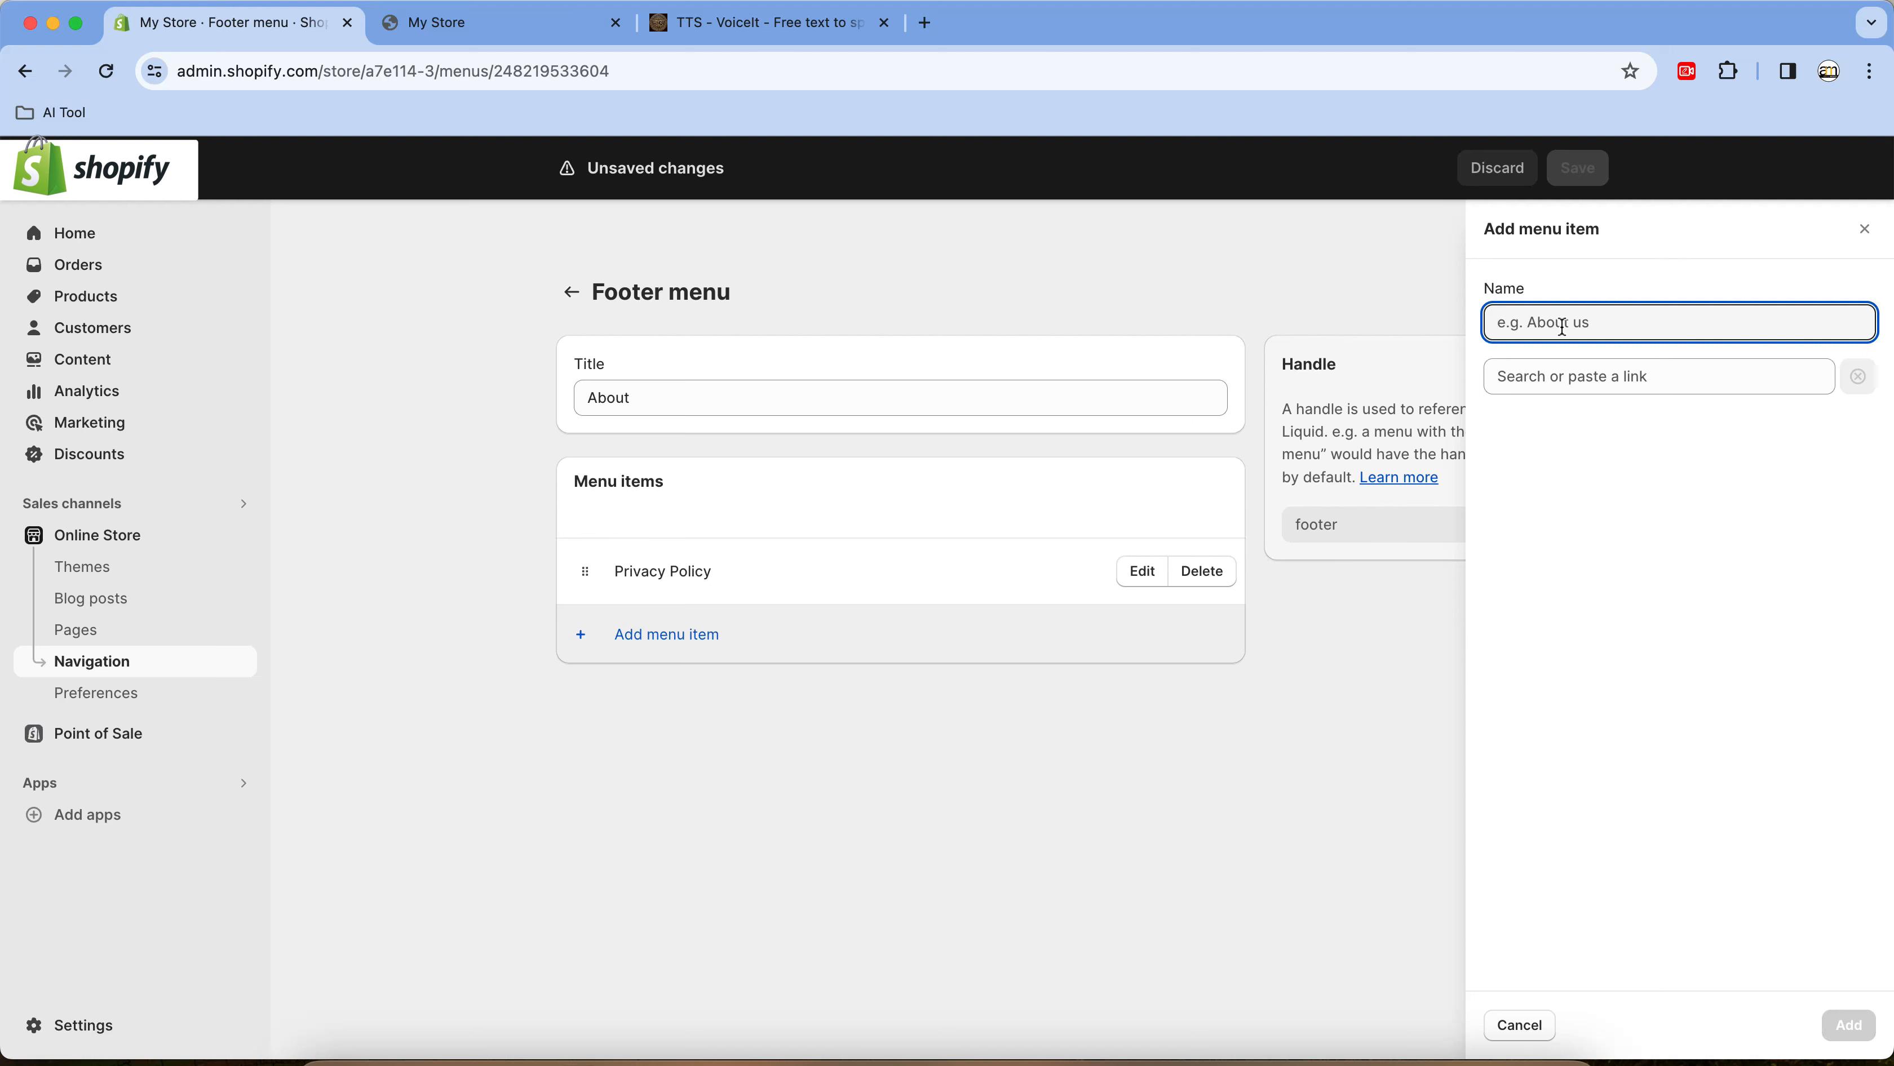
type("About Us")
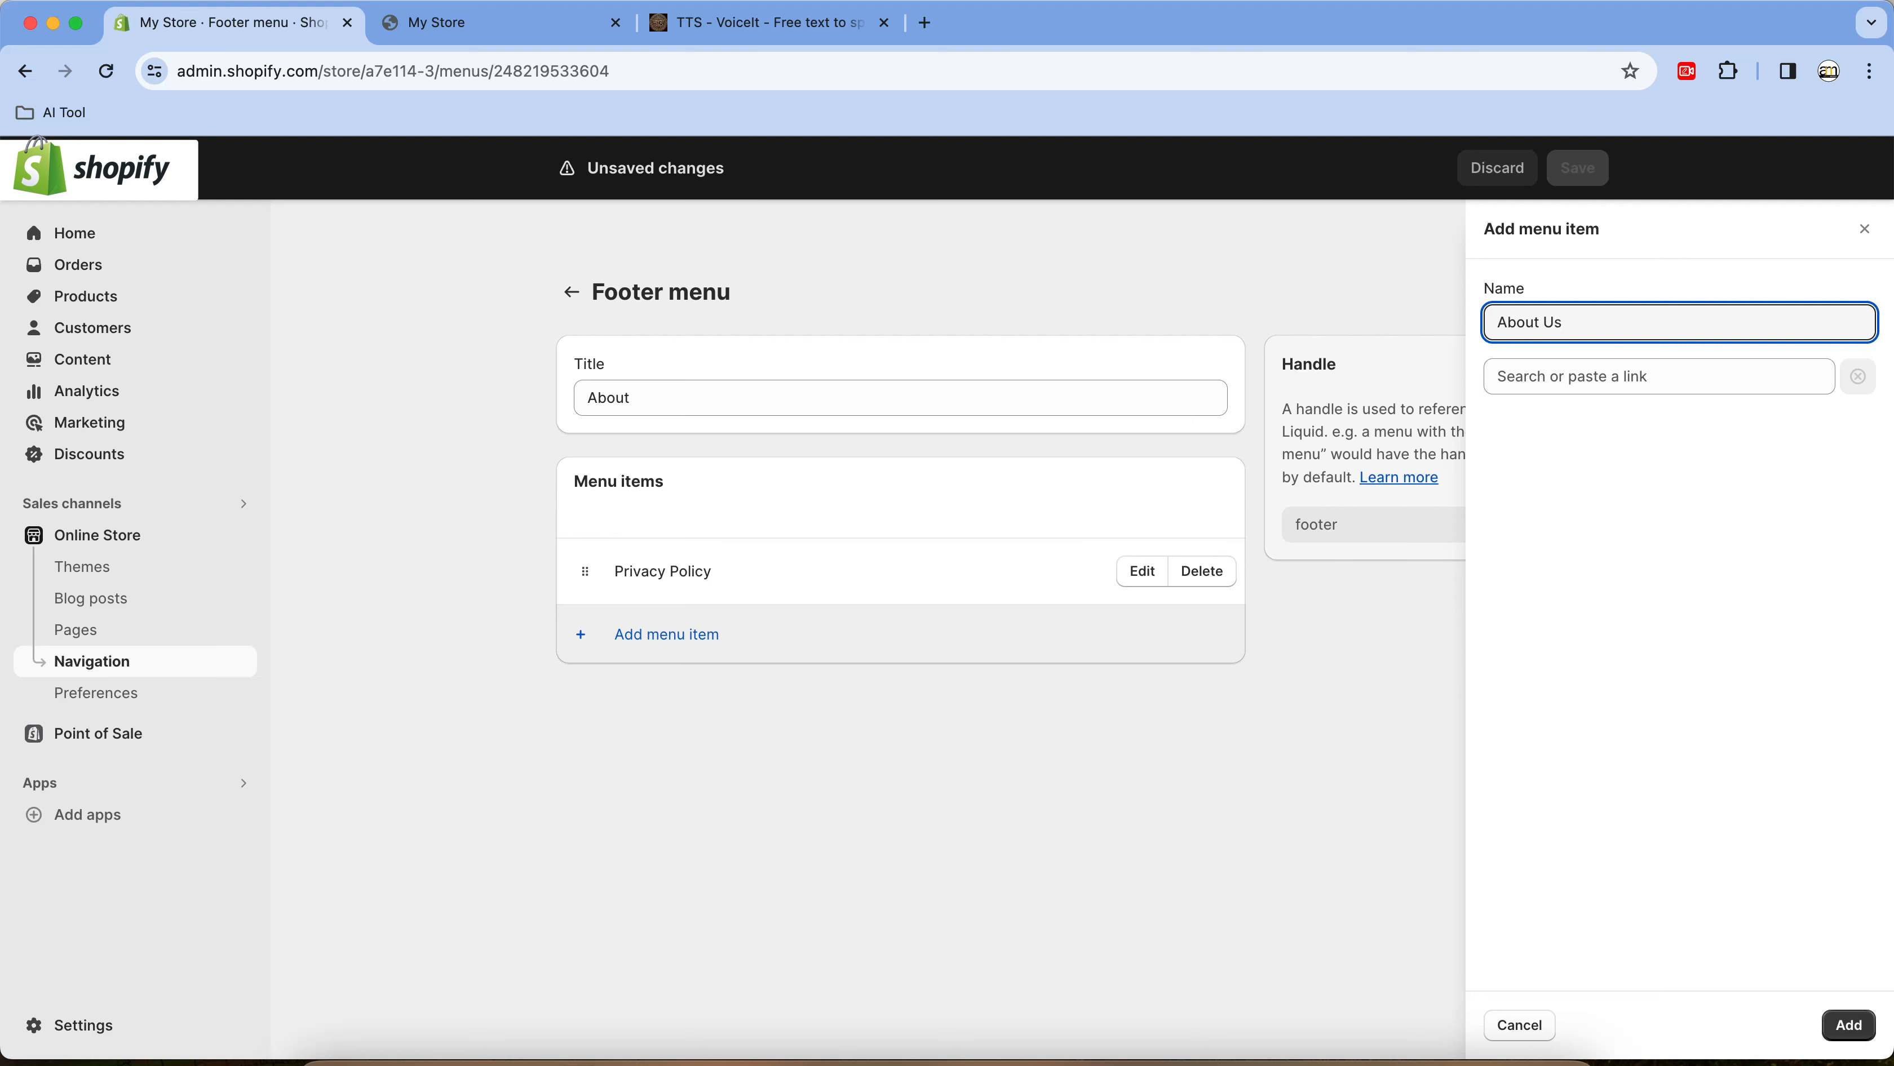
left_click(1573, 376)
type("#")
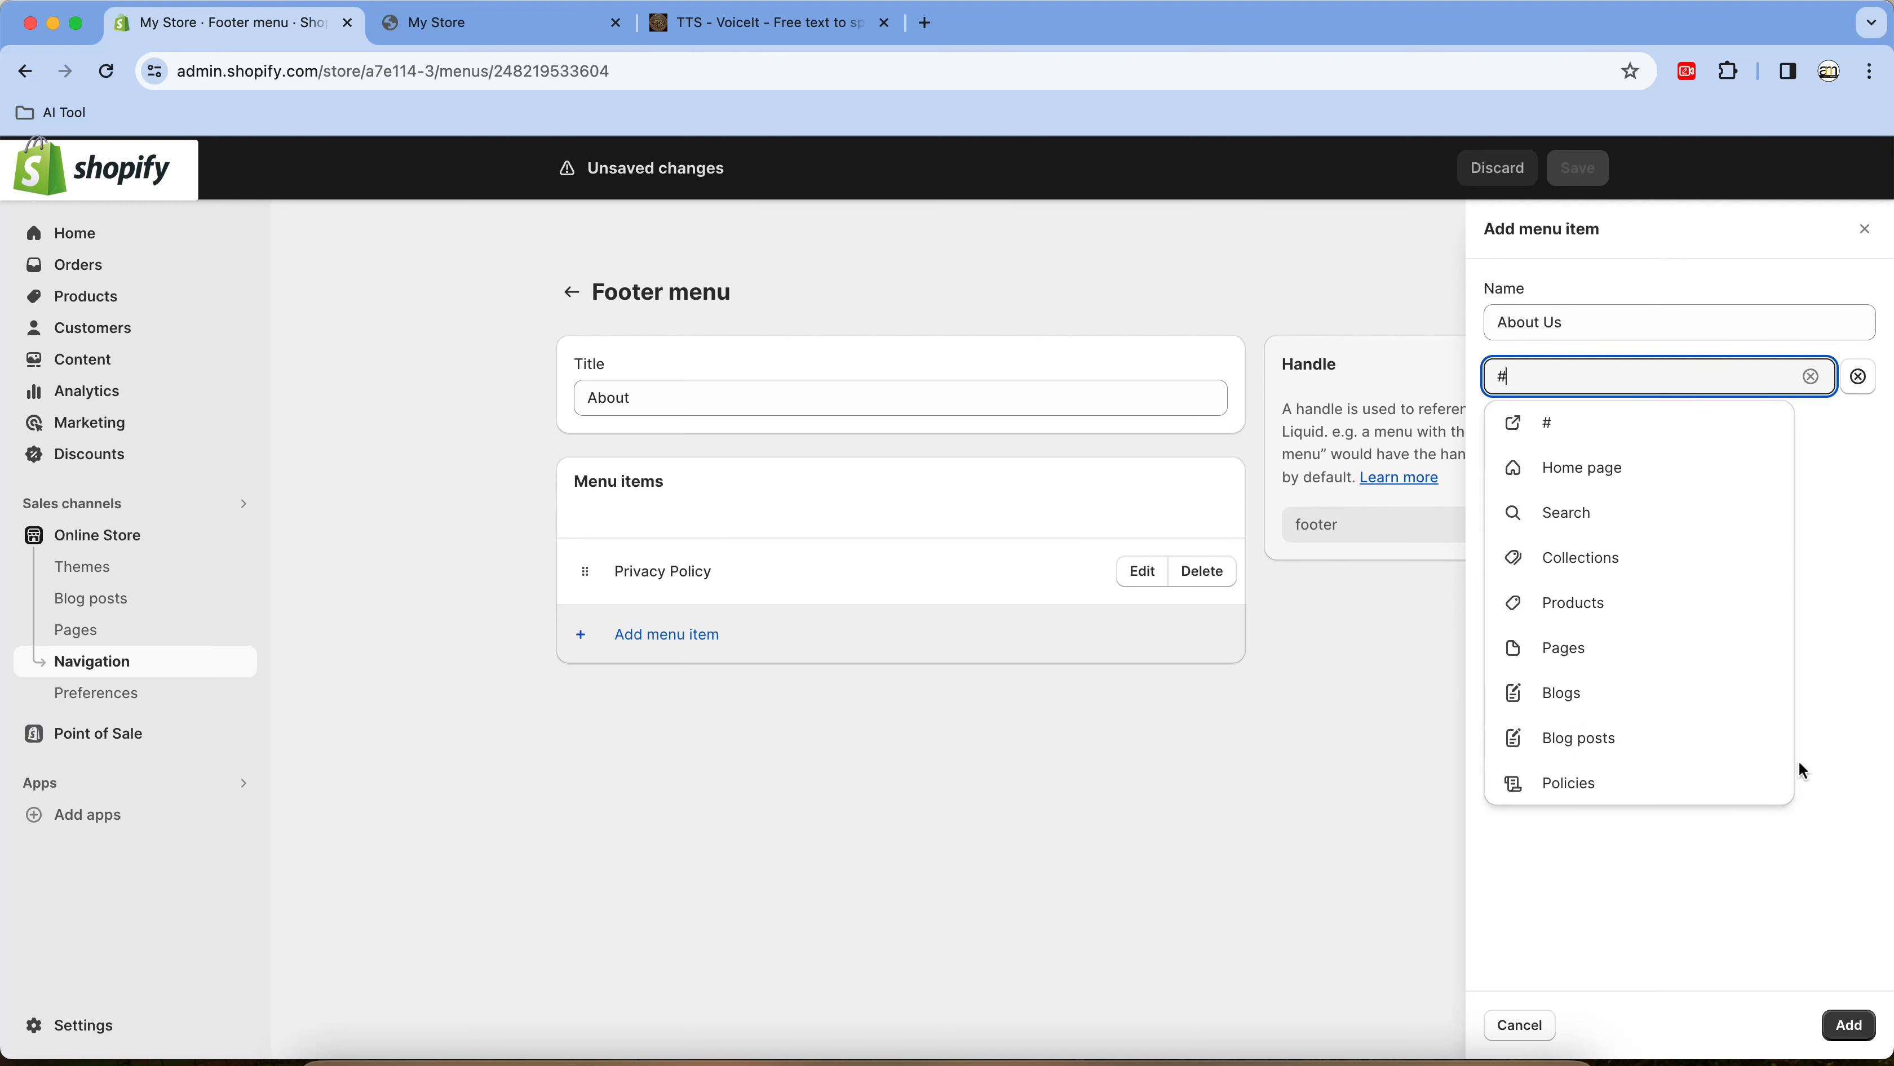
left_click(1562, 425)
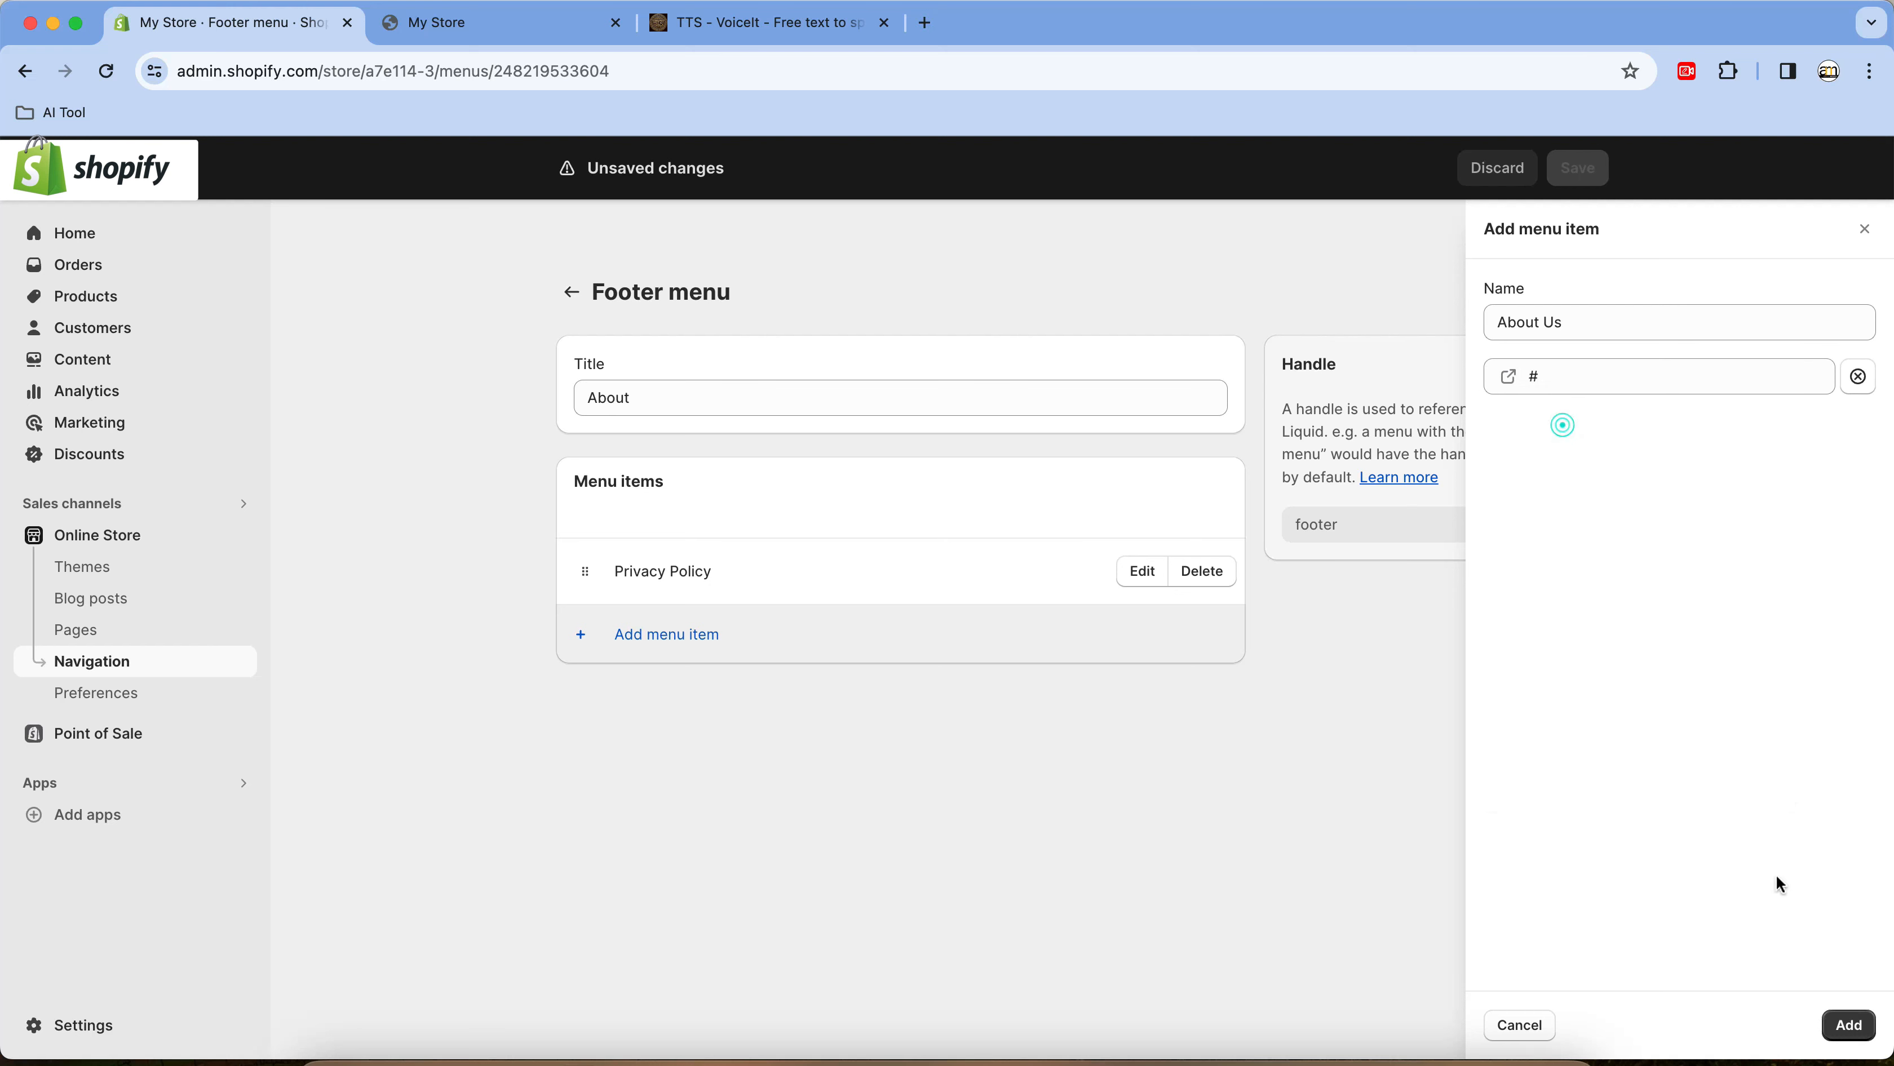
left_click(1846, 1025)
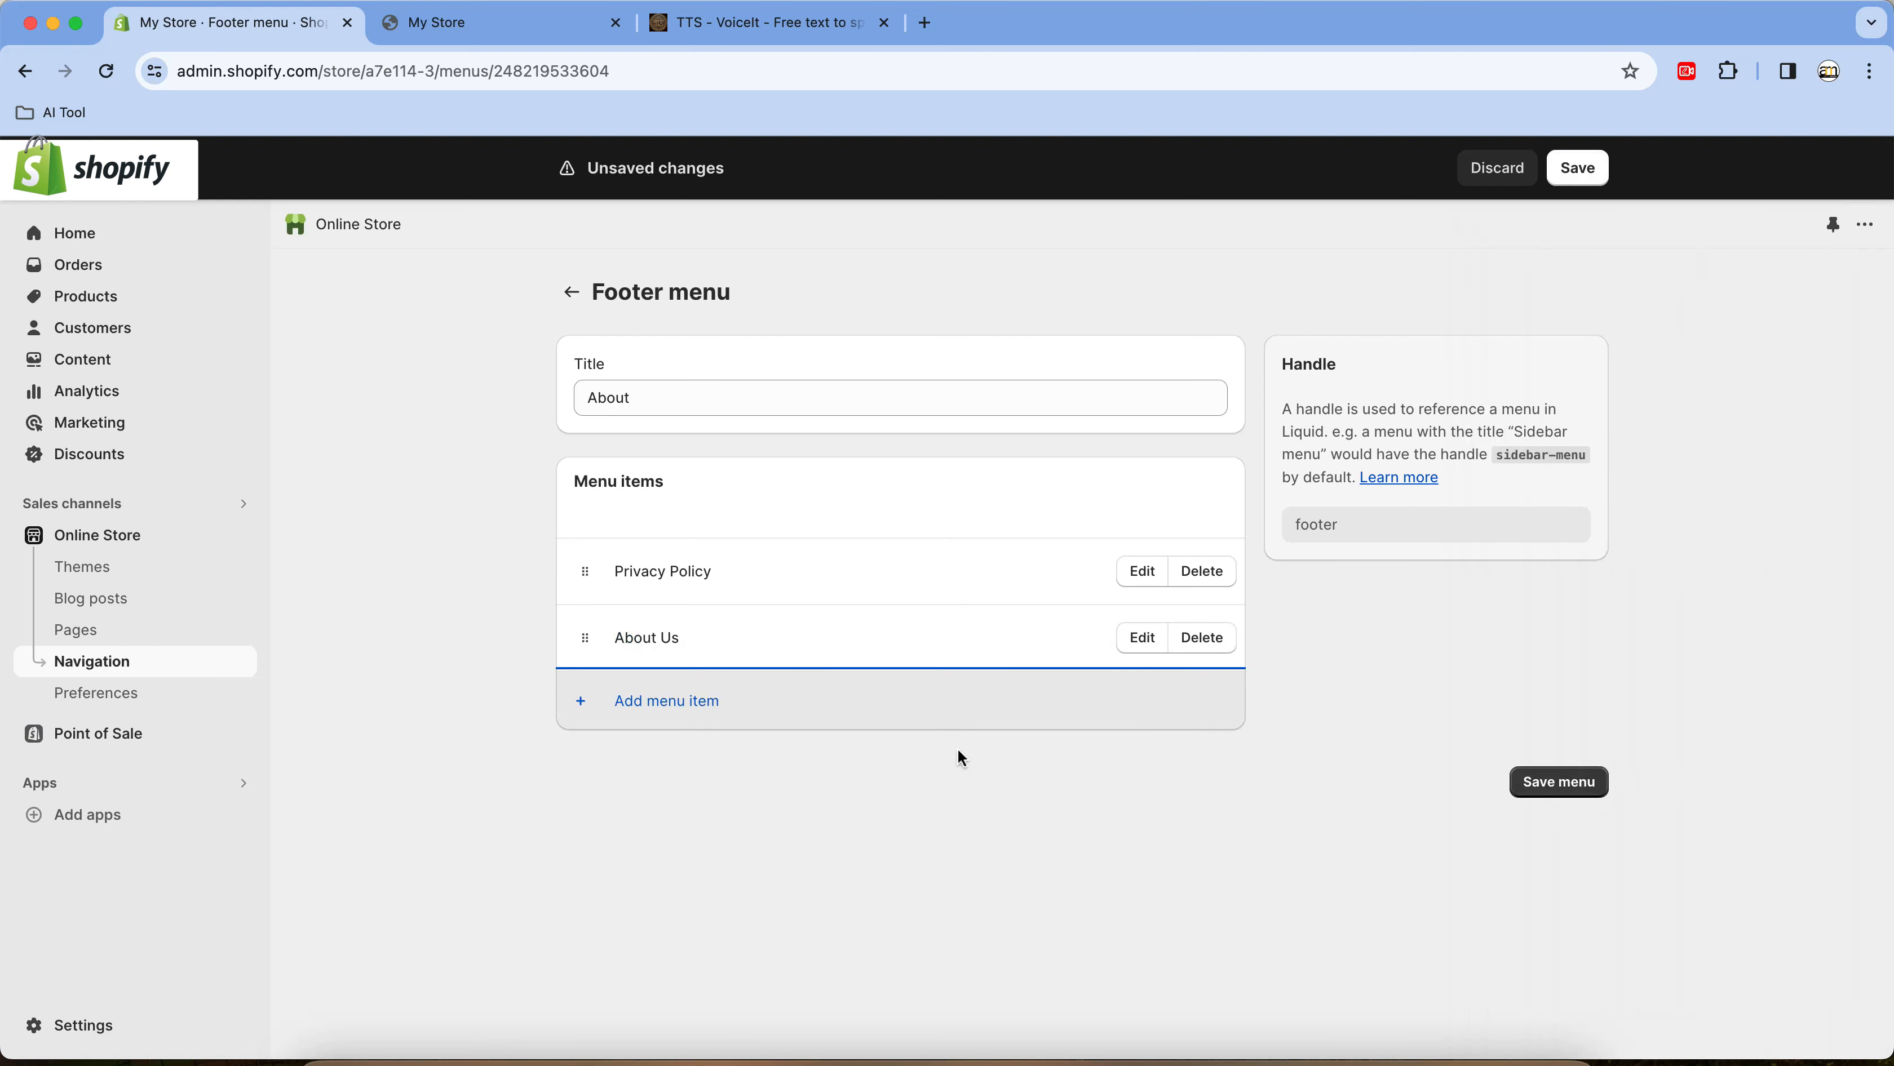
Add a "Contact us" item linked to "#" to the footer menu and save the menu
left_click(657, 701)
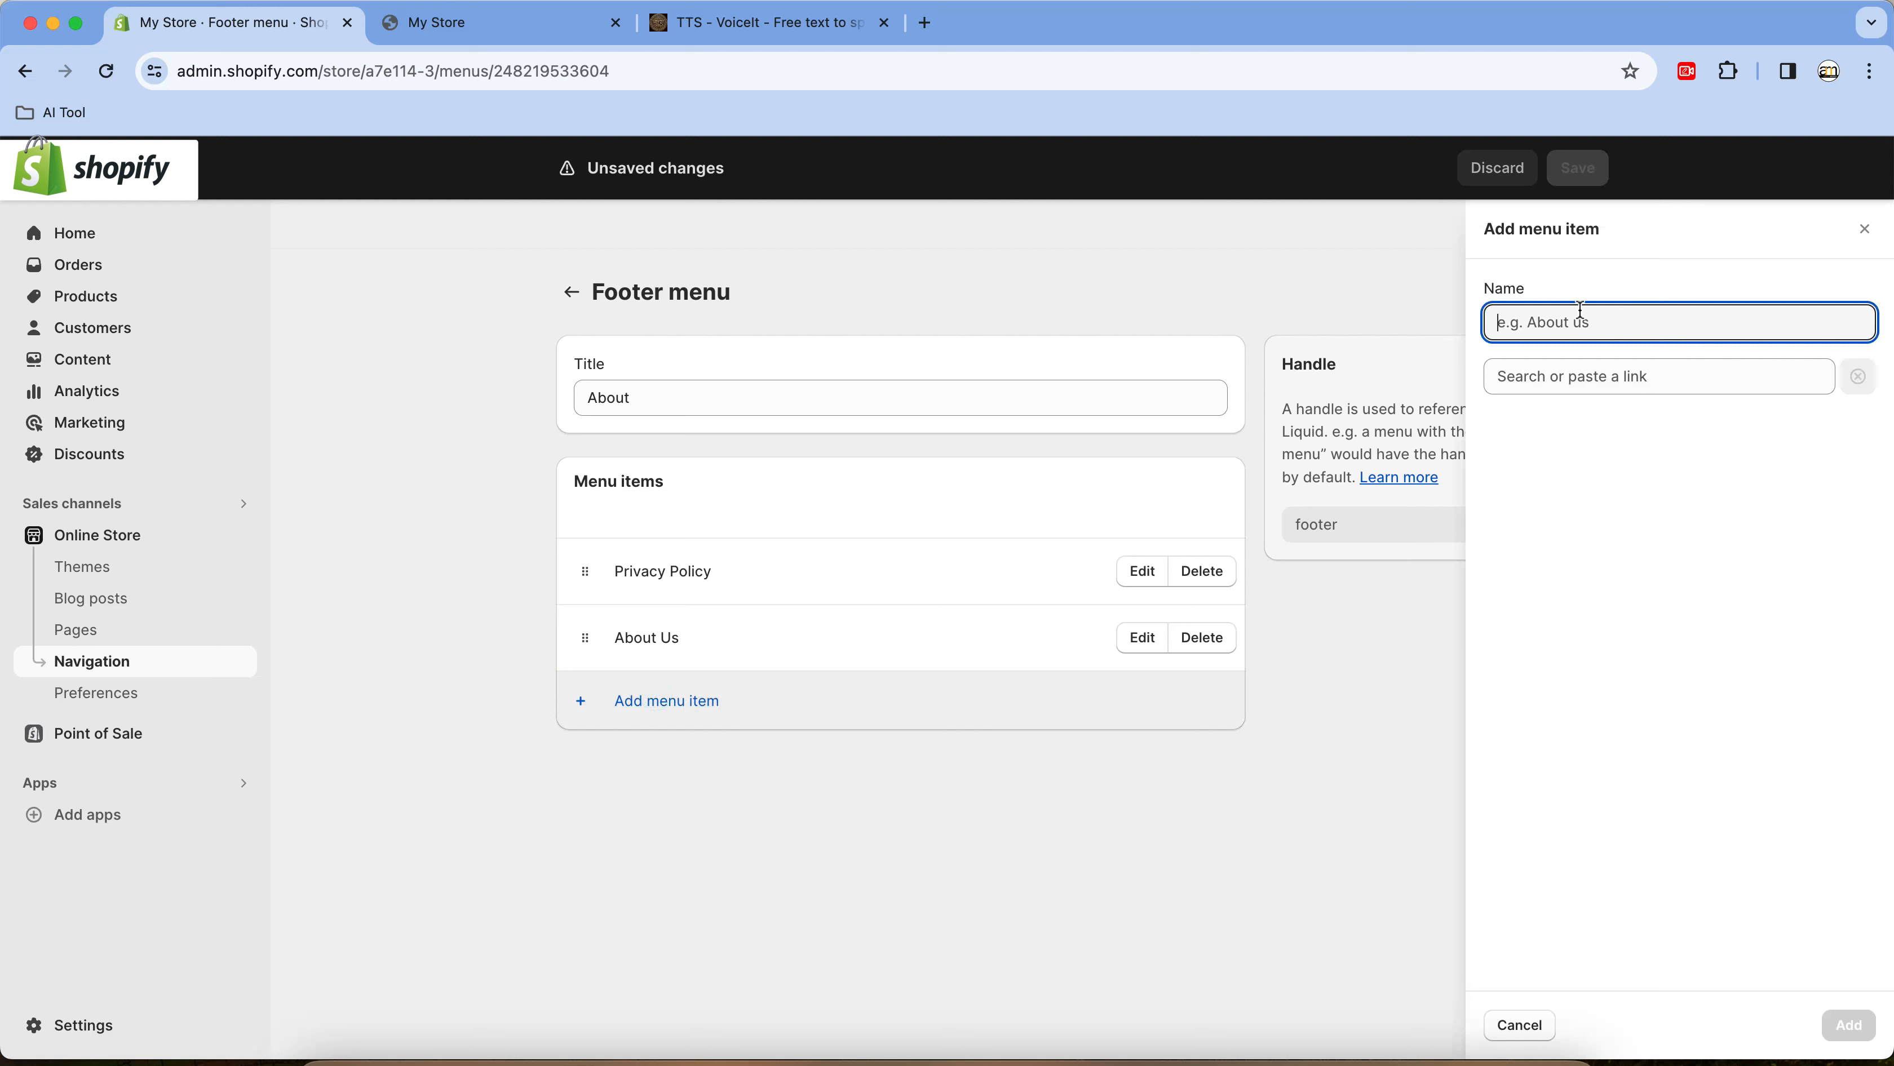
type("Contact us")
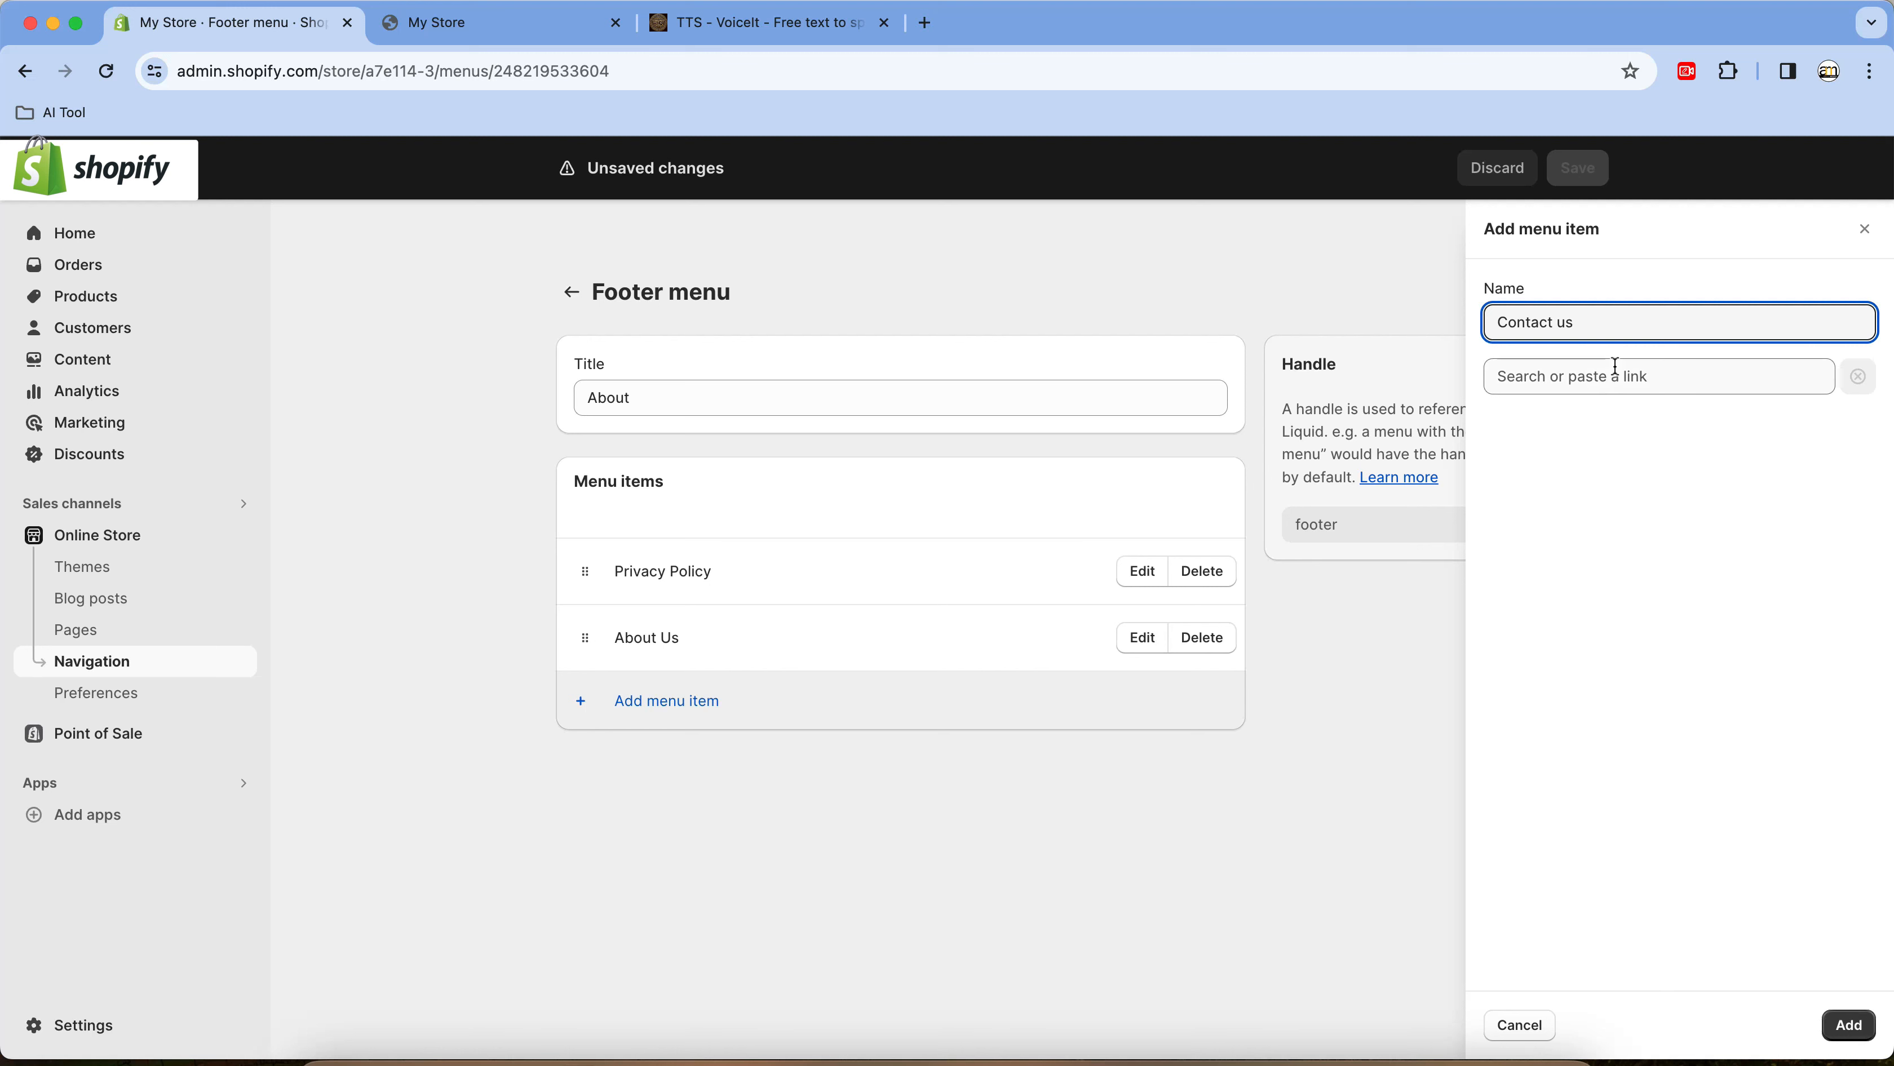
left_click(1609, 386)
type("#")
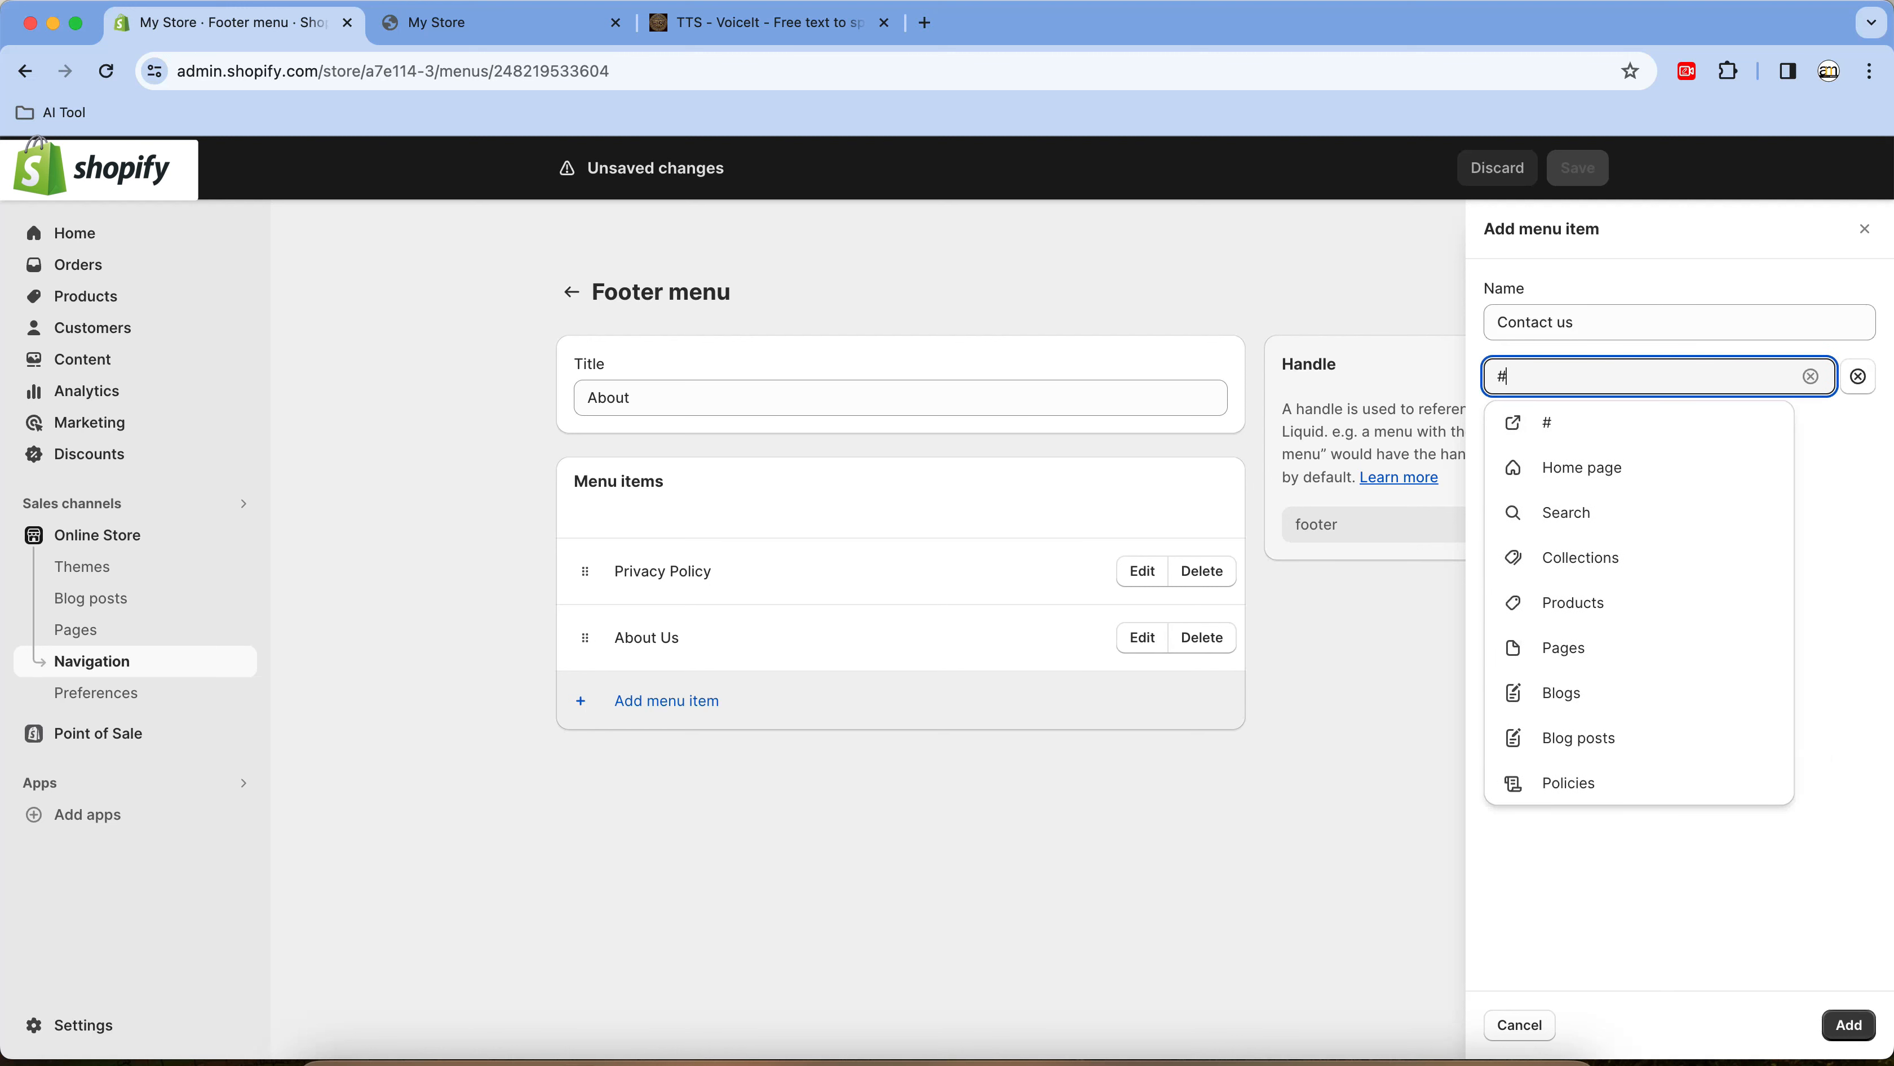
left_click(1578, 422)
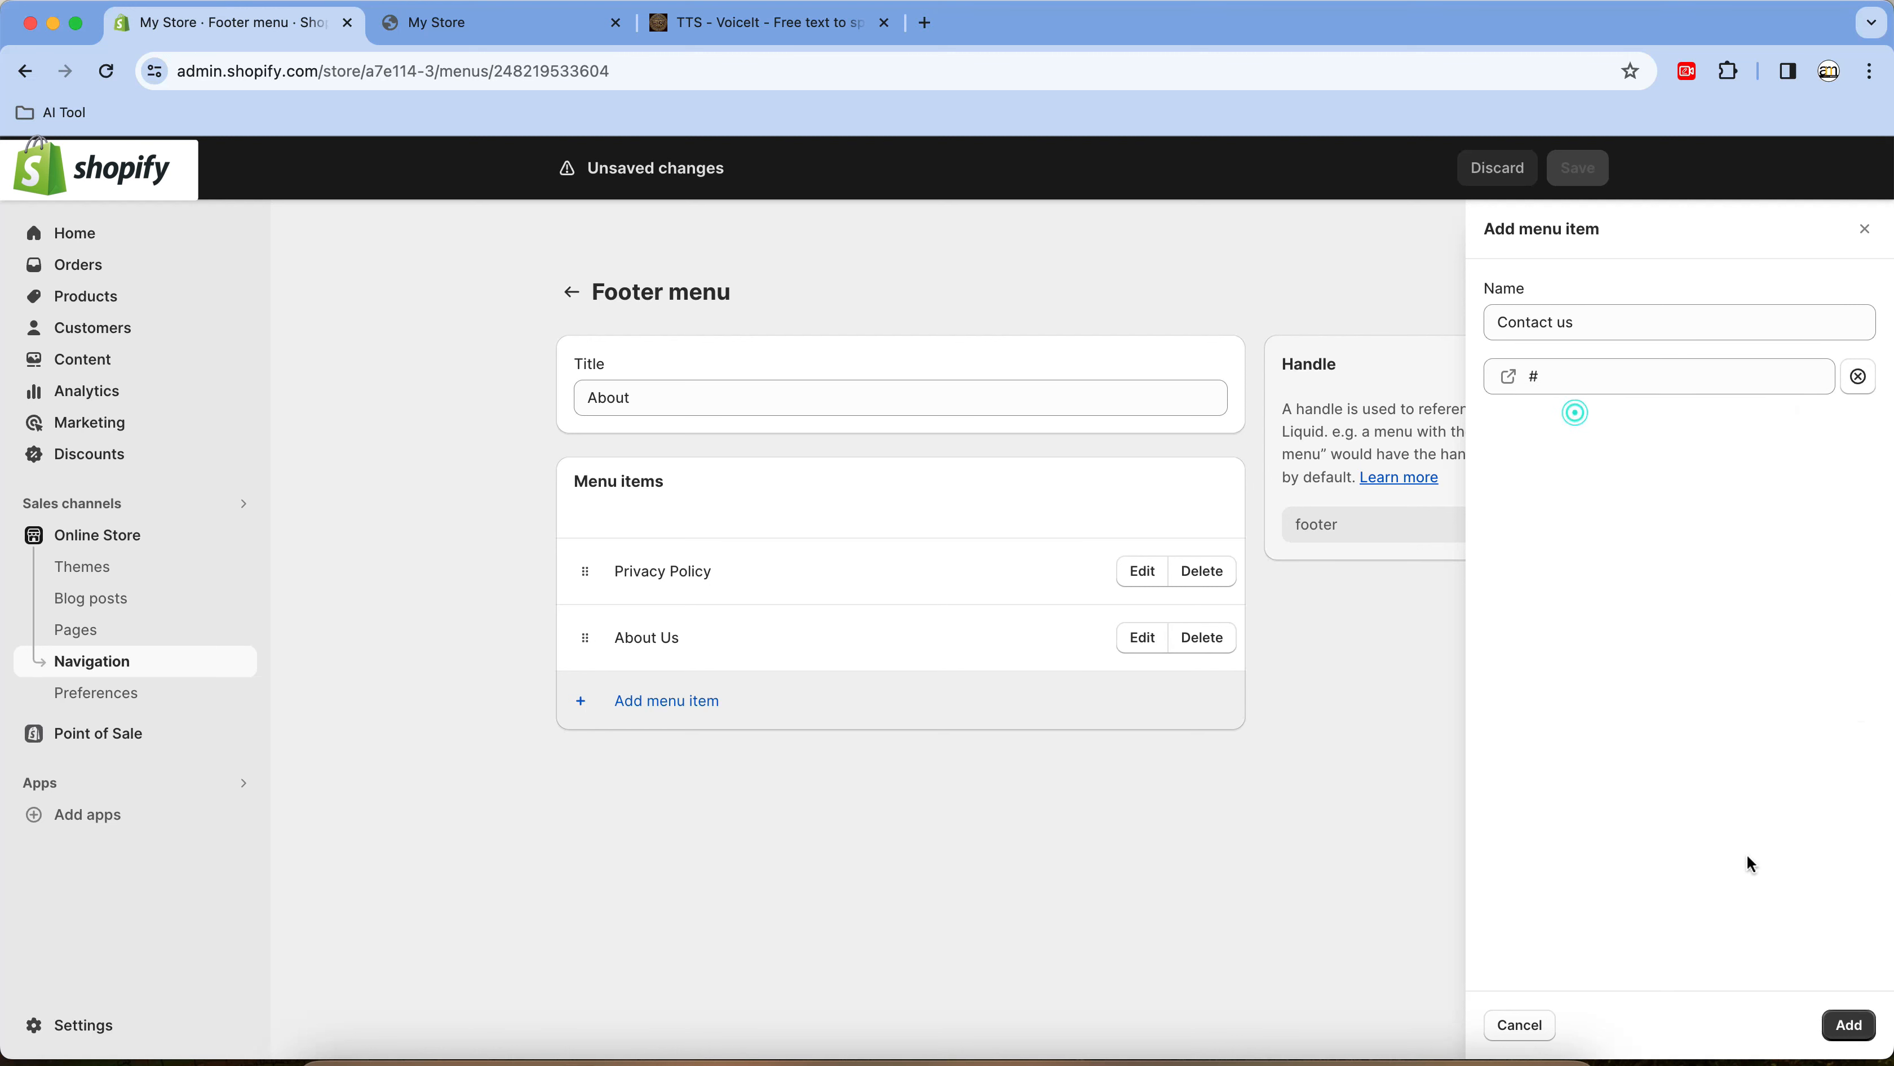
left_click(1848, 1024)
left_click(1561, 848)
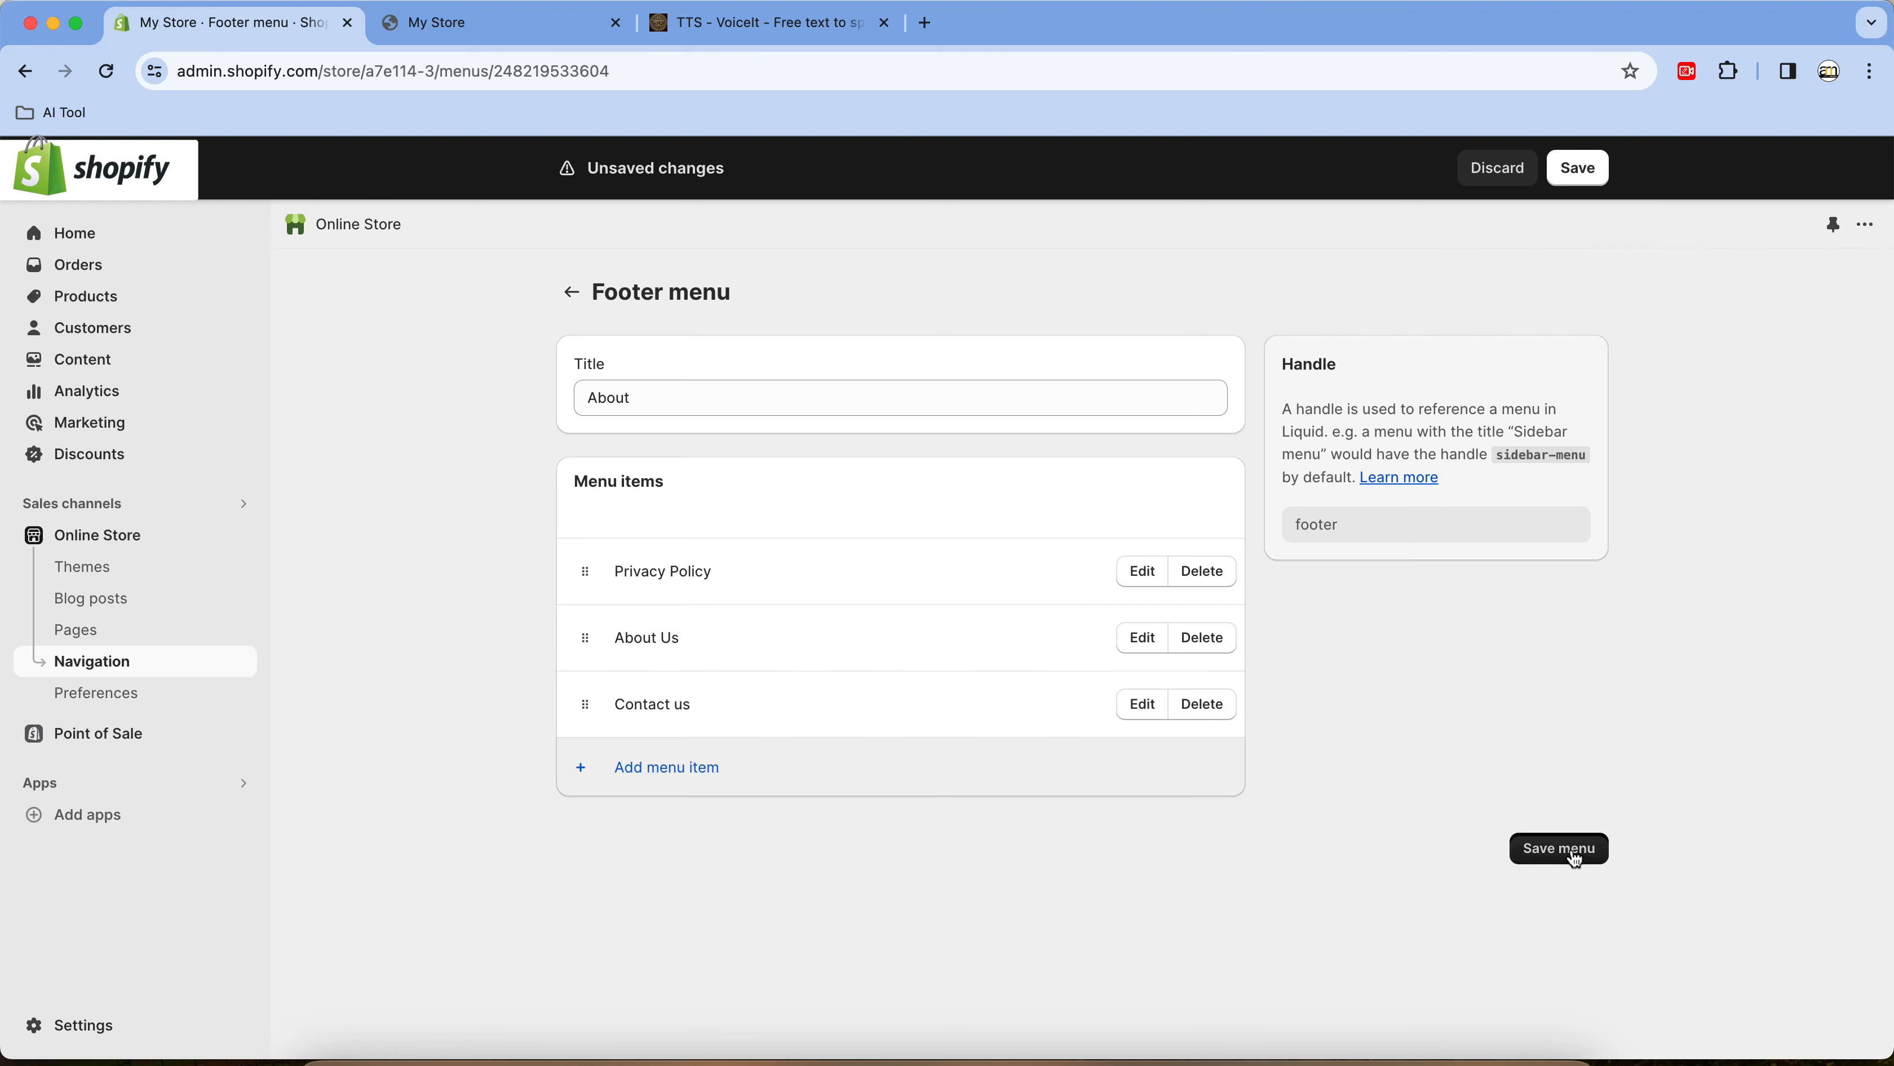
Return to the store's list of menus and start a new menu titled "Links"
left_click(571, 292)
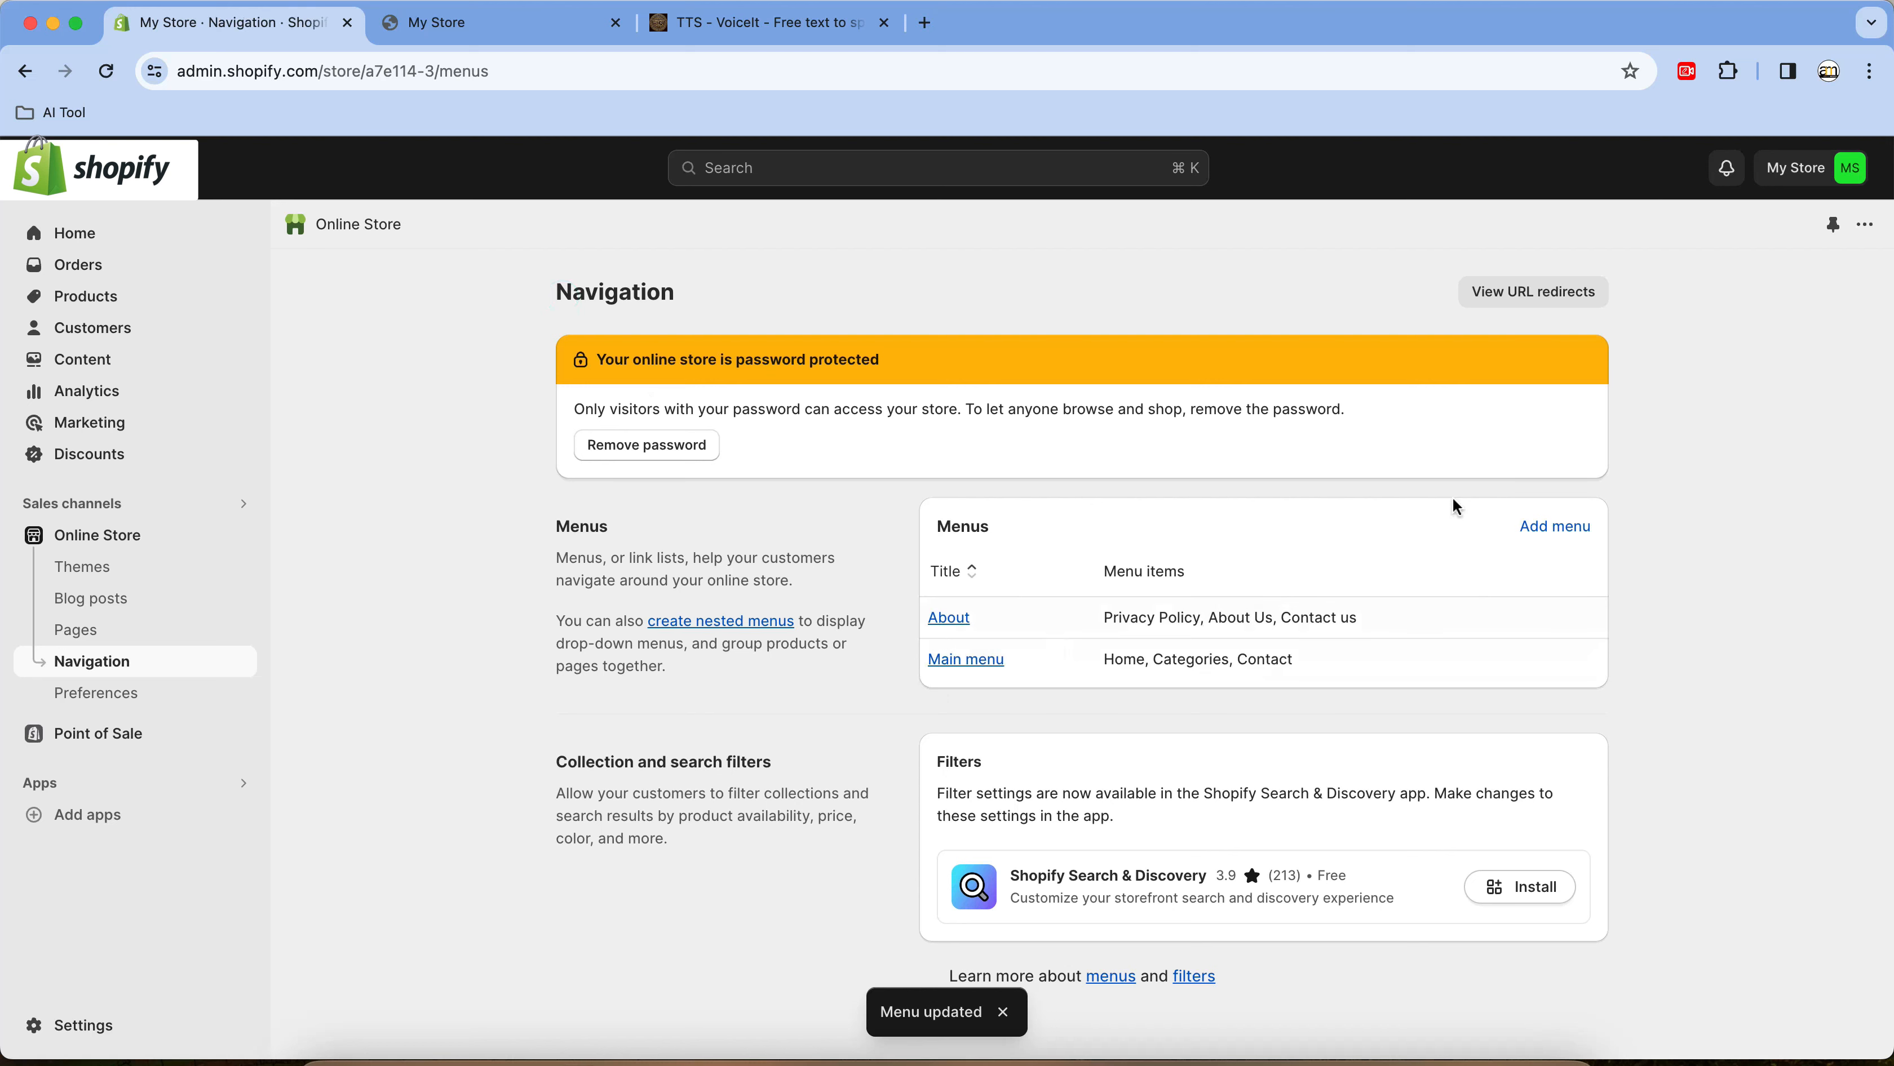
left_click(1568, 530)
left_click(696, 400)
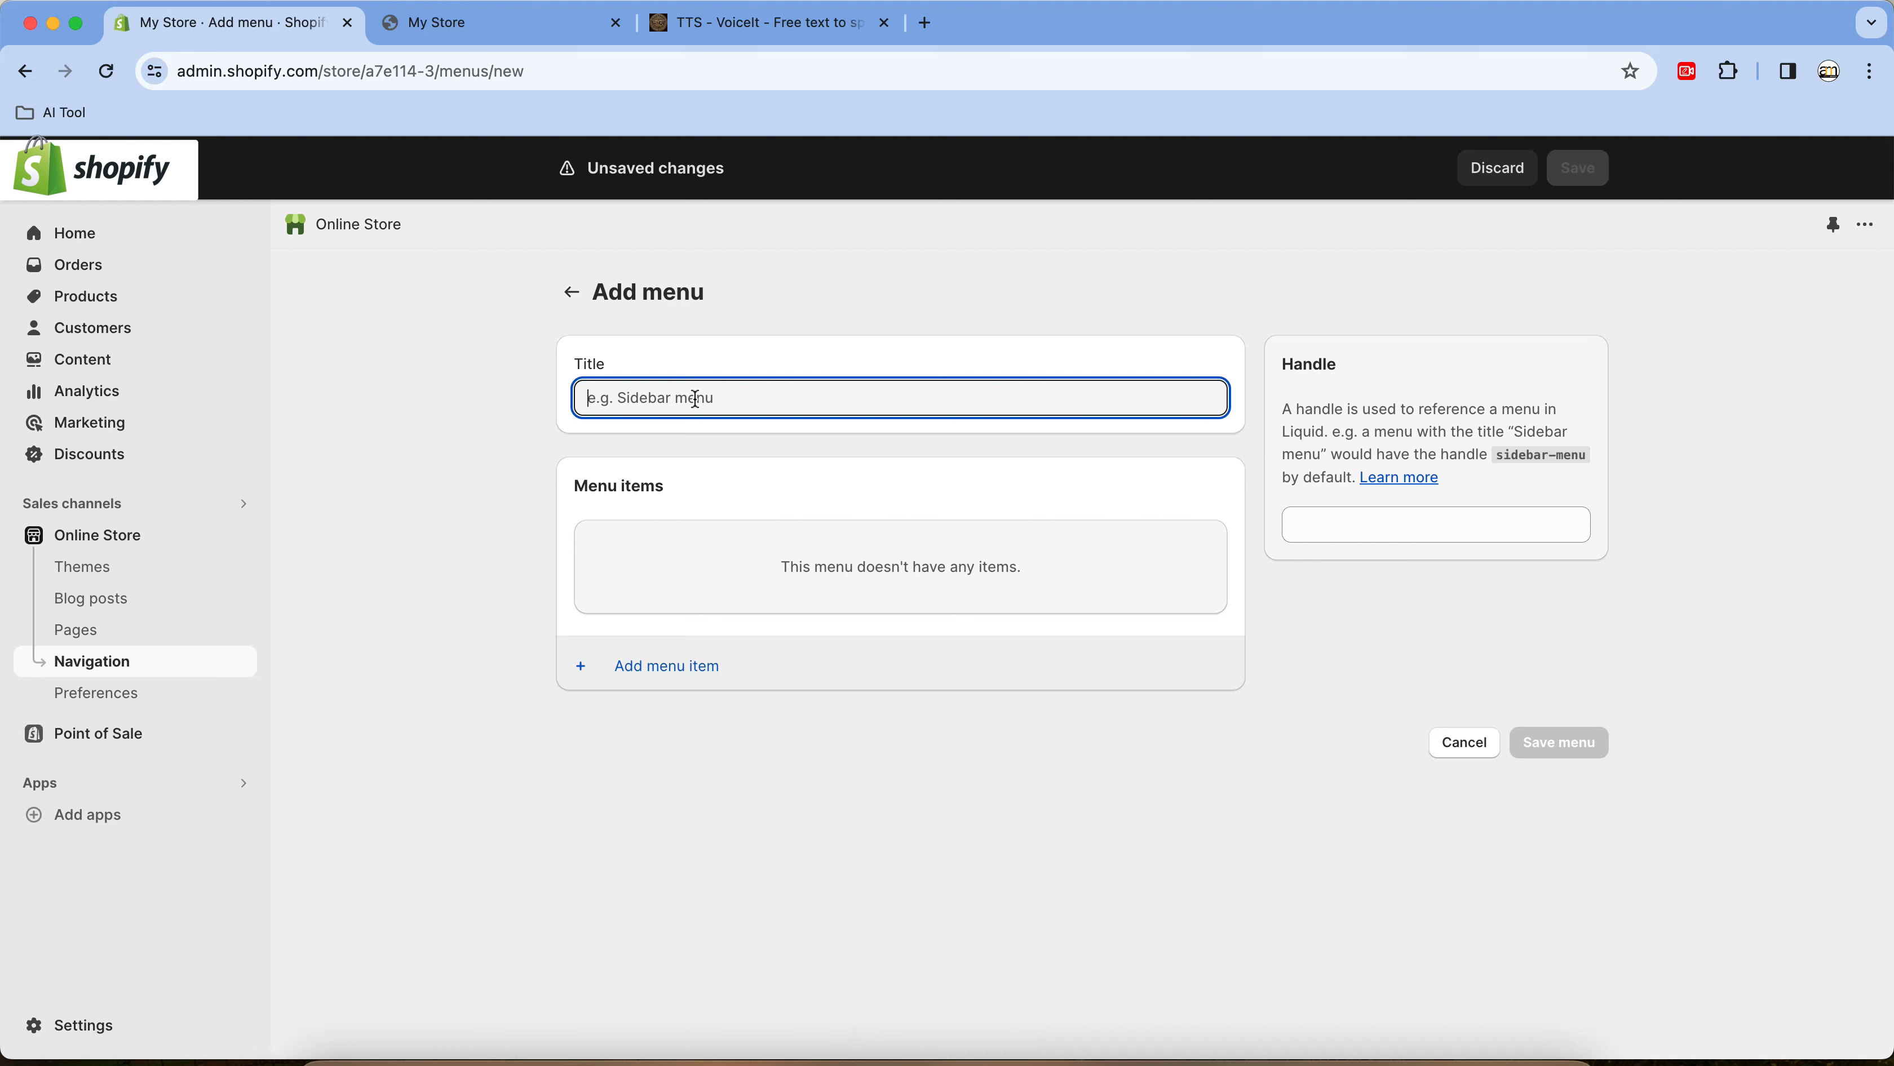
type("Links")
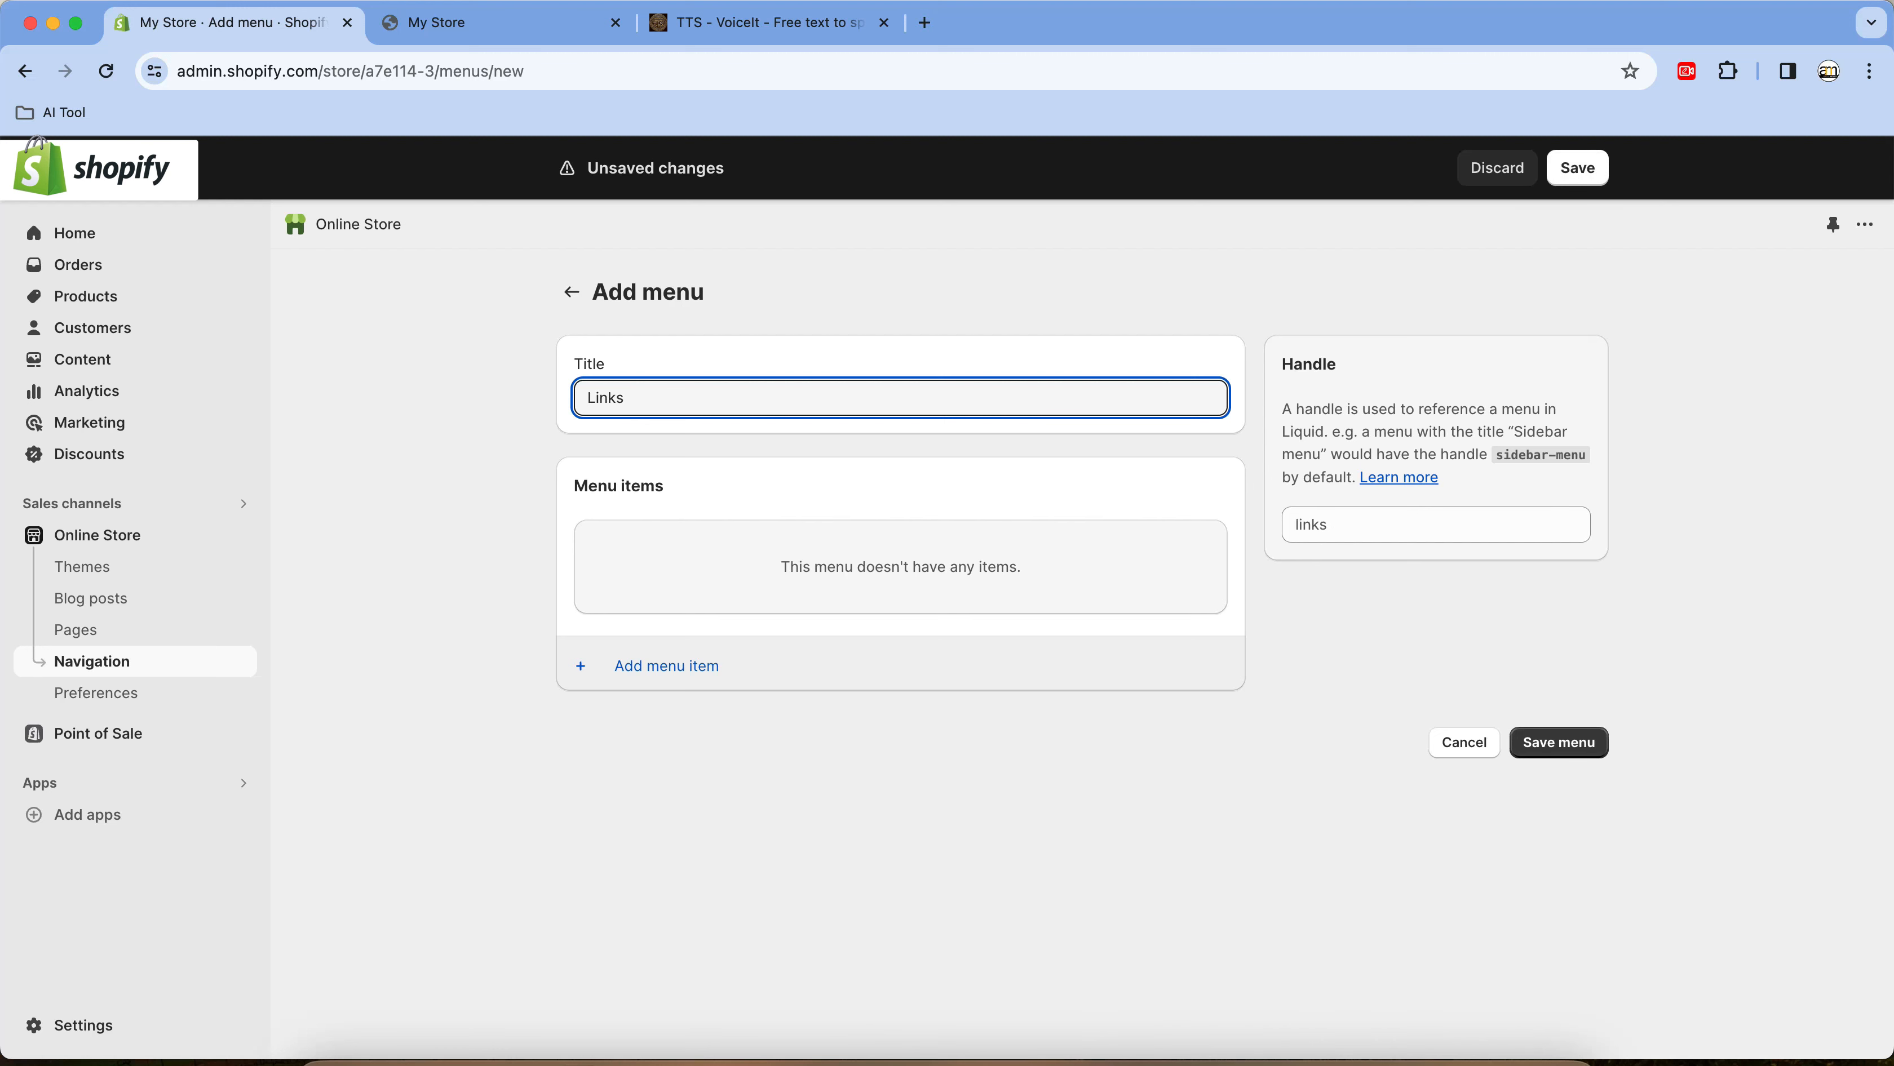
Add a "Link 1" item to the Links menu that points to All collections
left_click(674, 664)
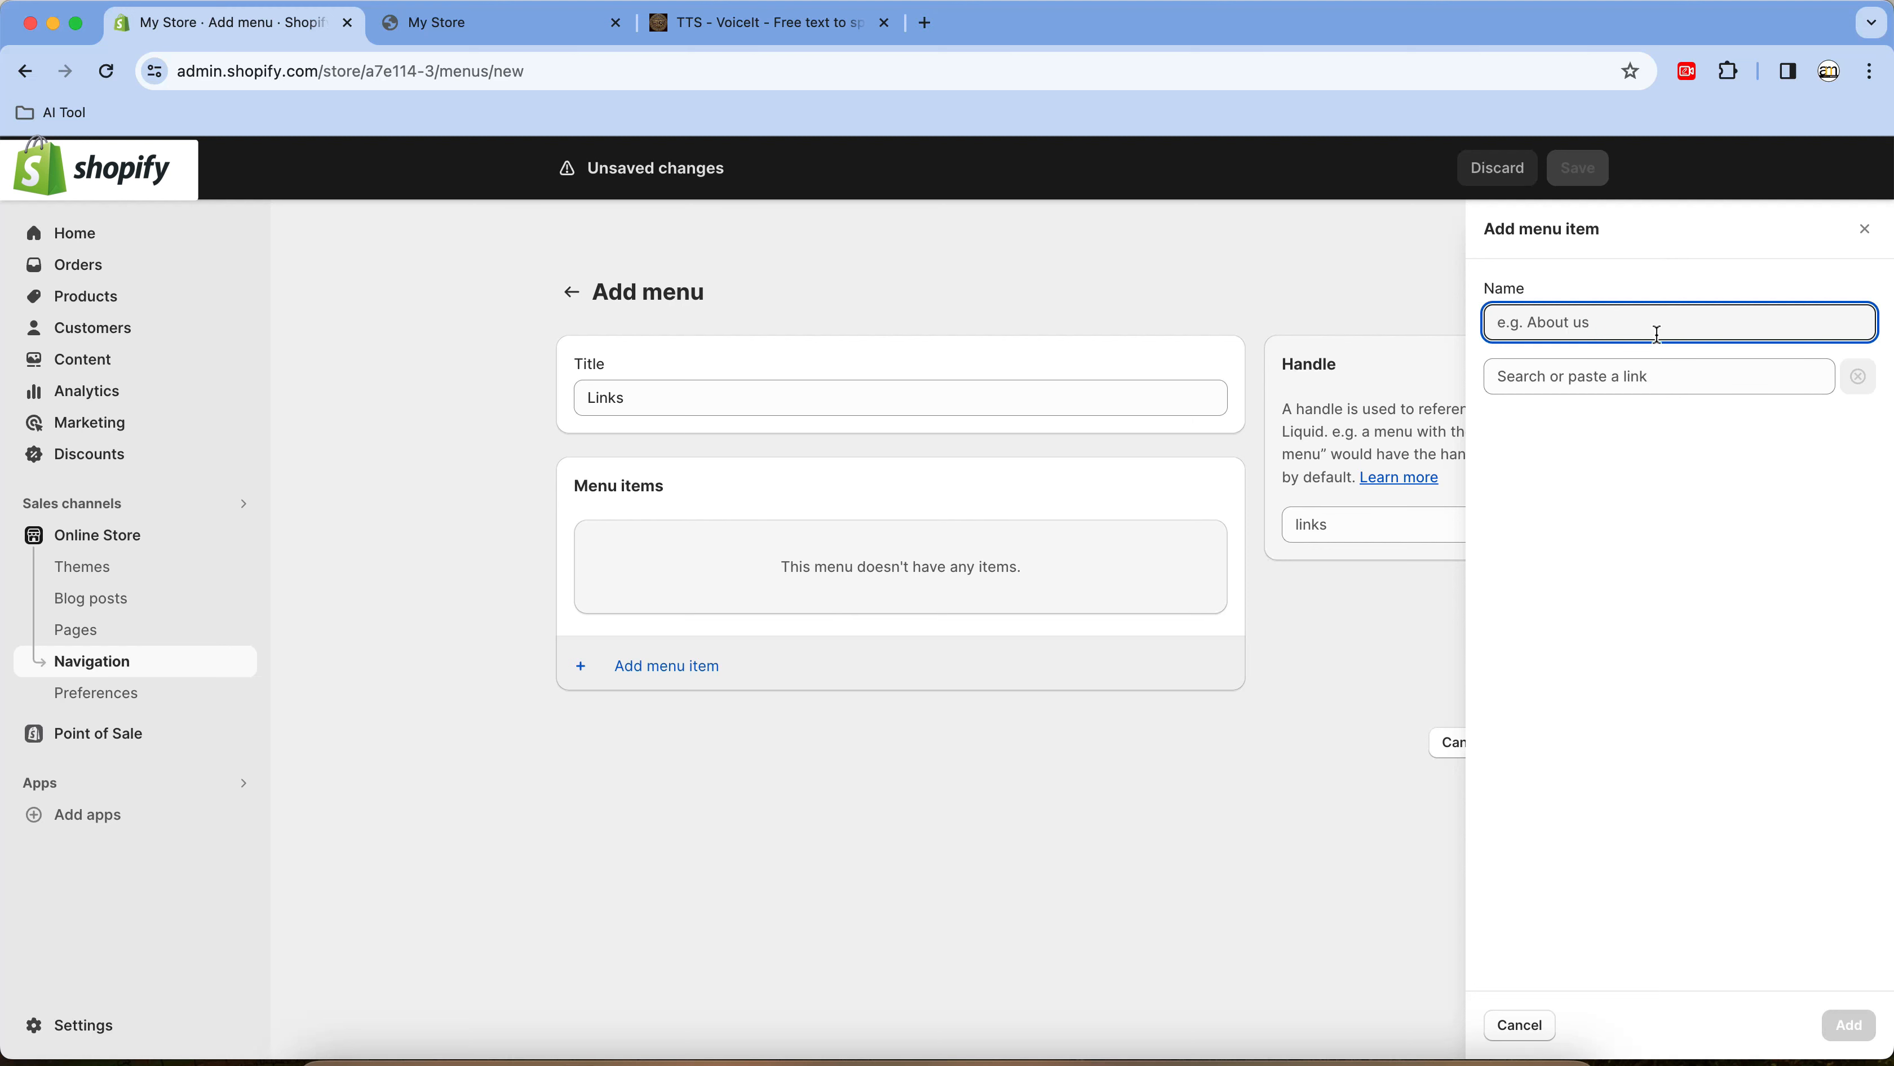
type("Link 1")
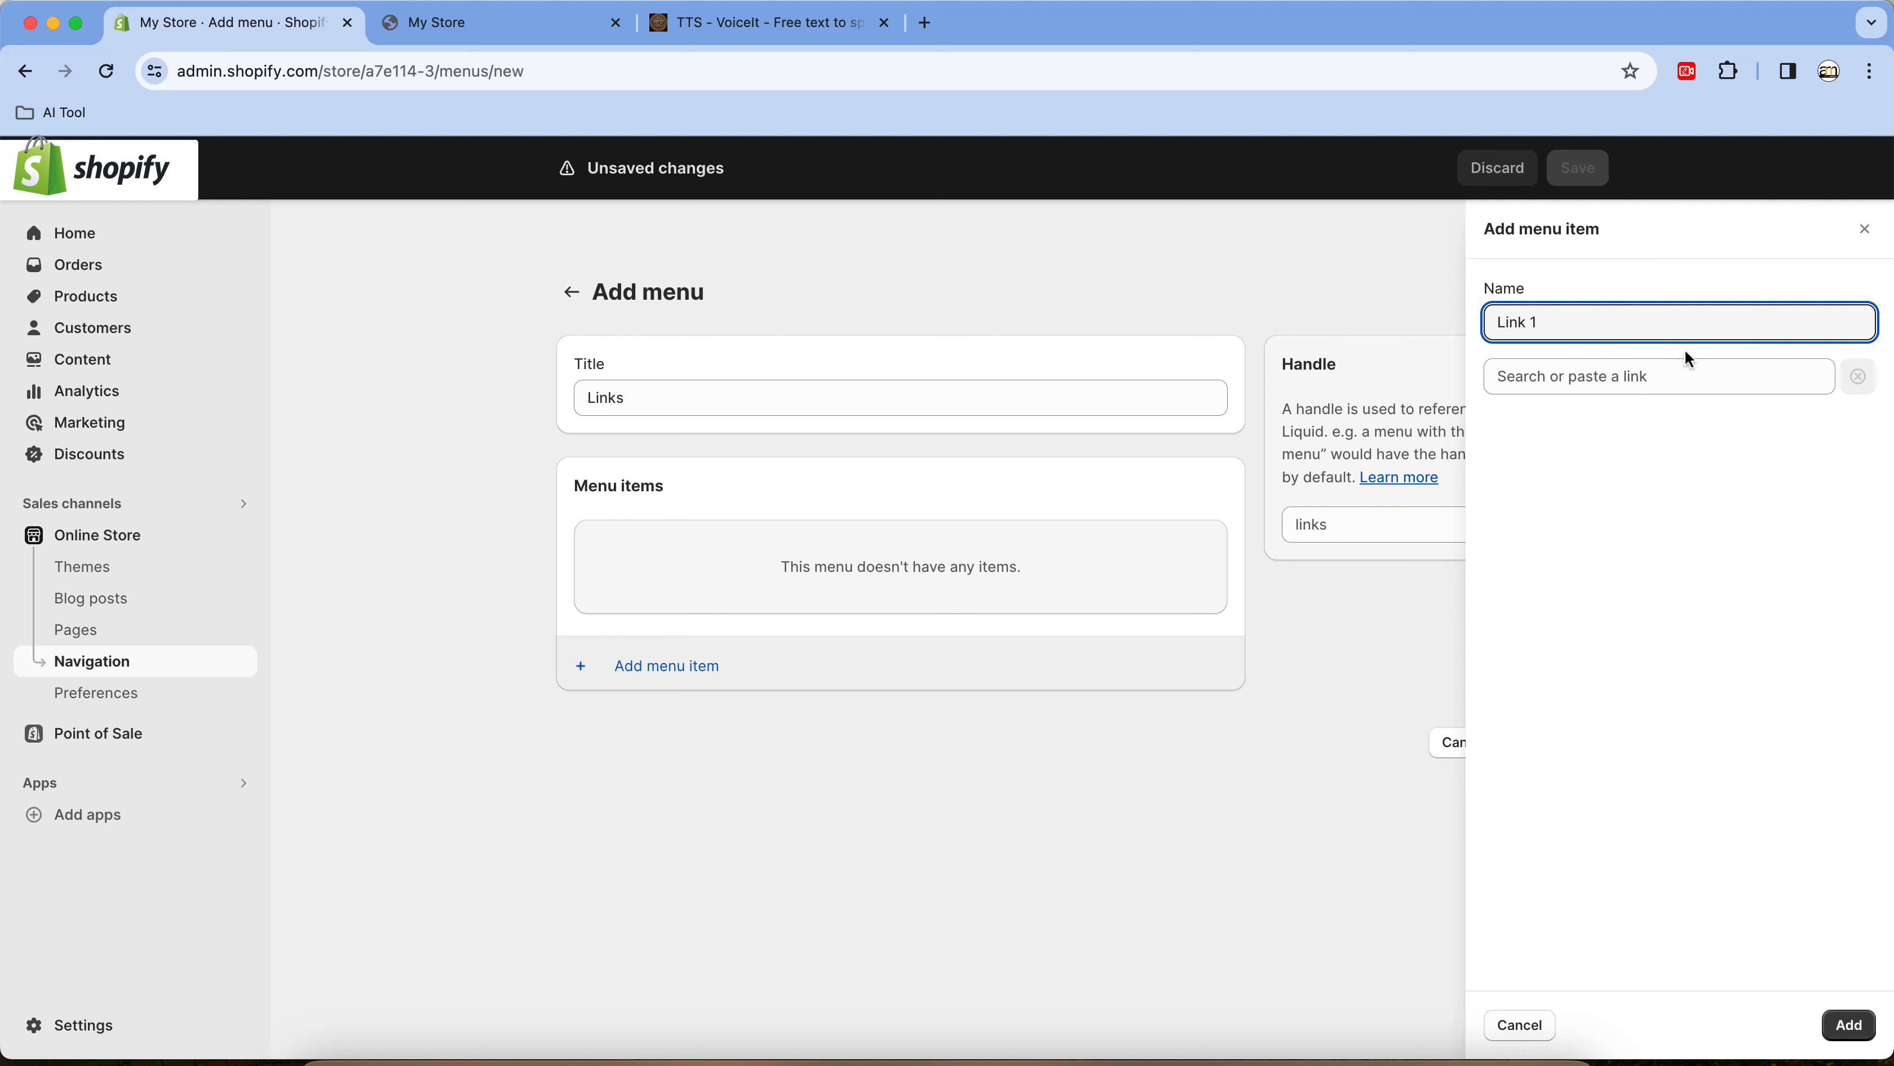
left_click(1658, 384)
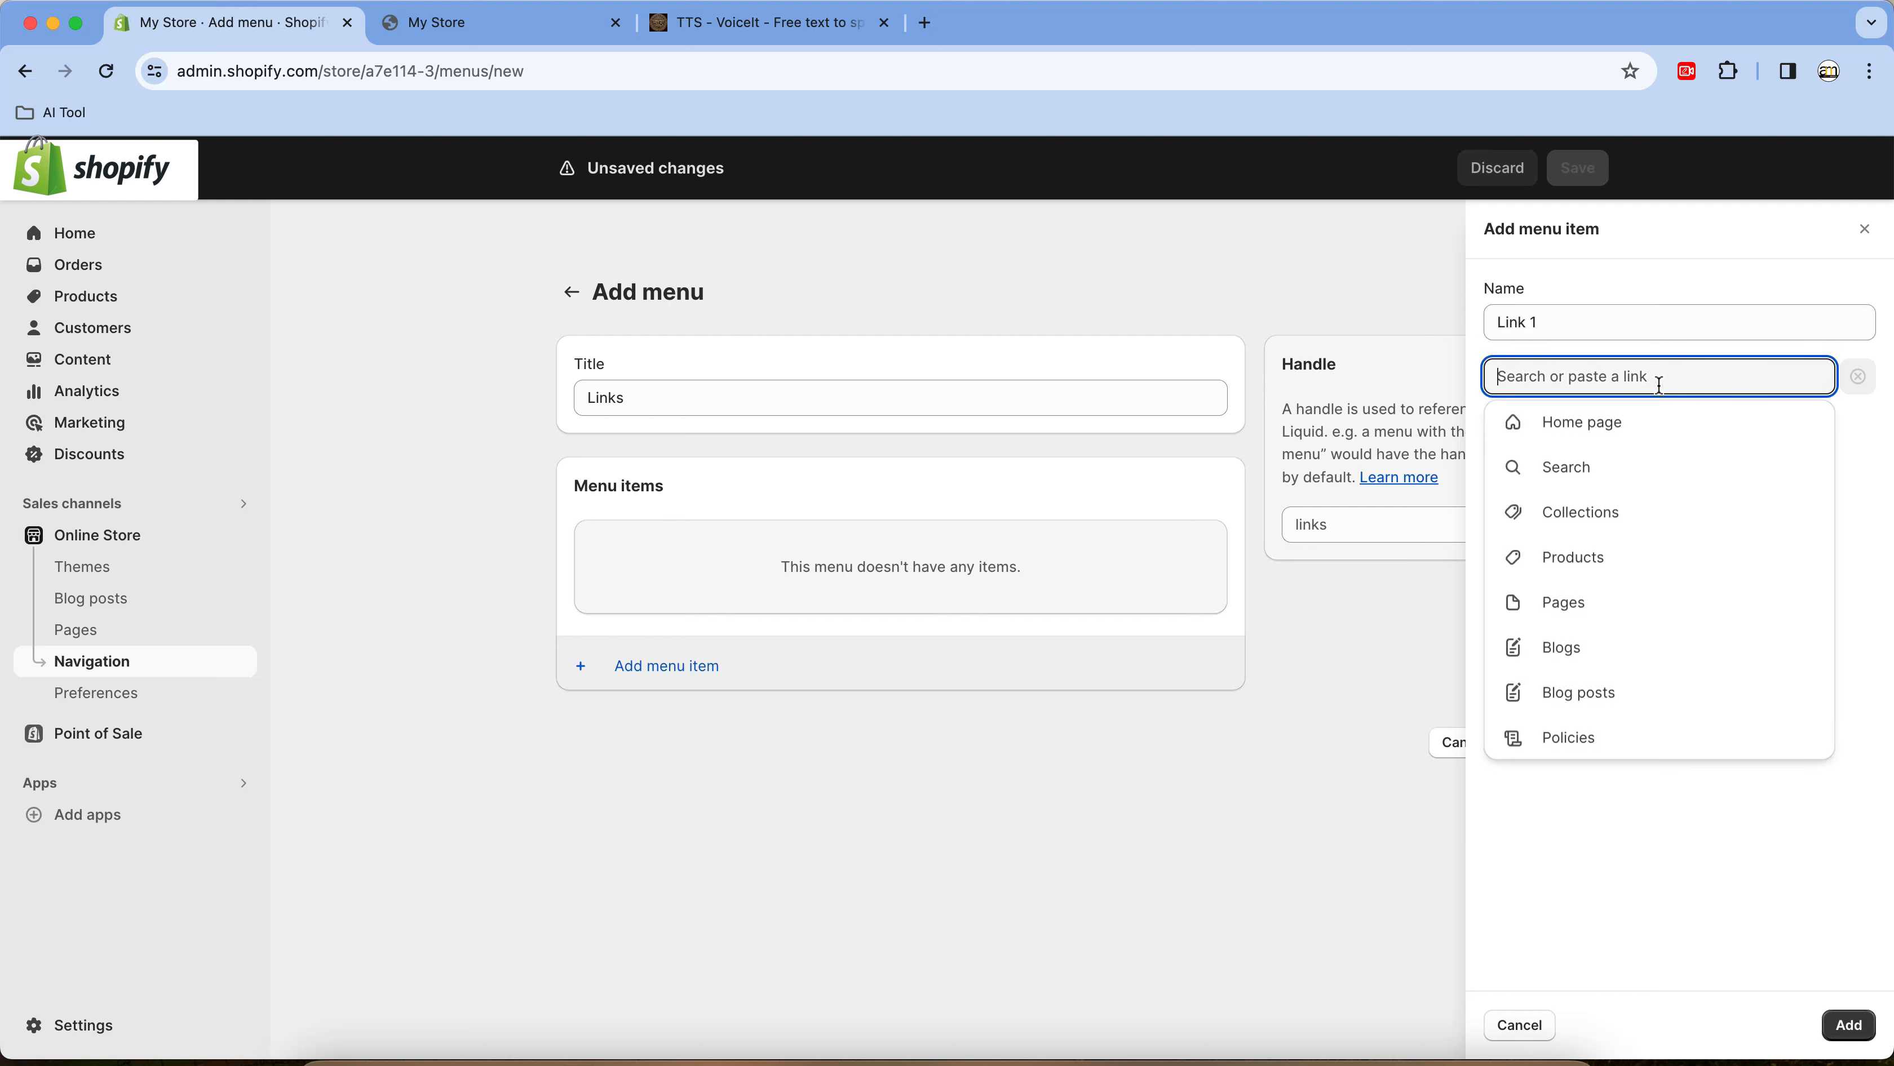
left_click(1639, 523)
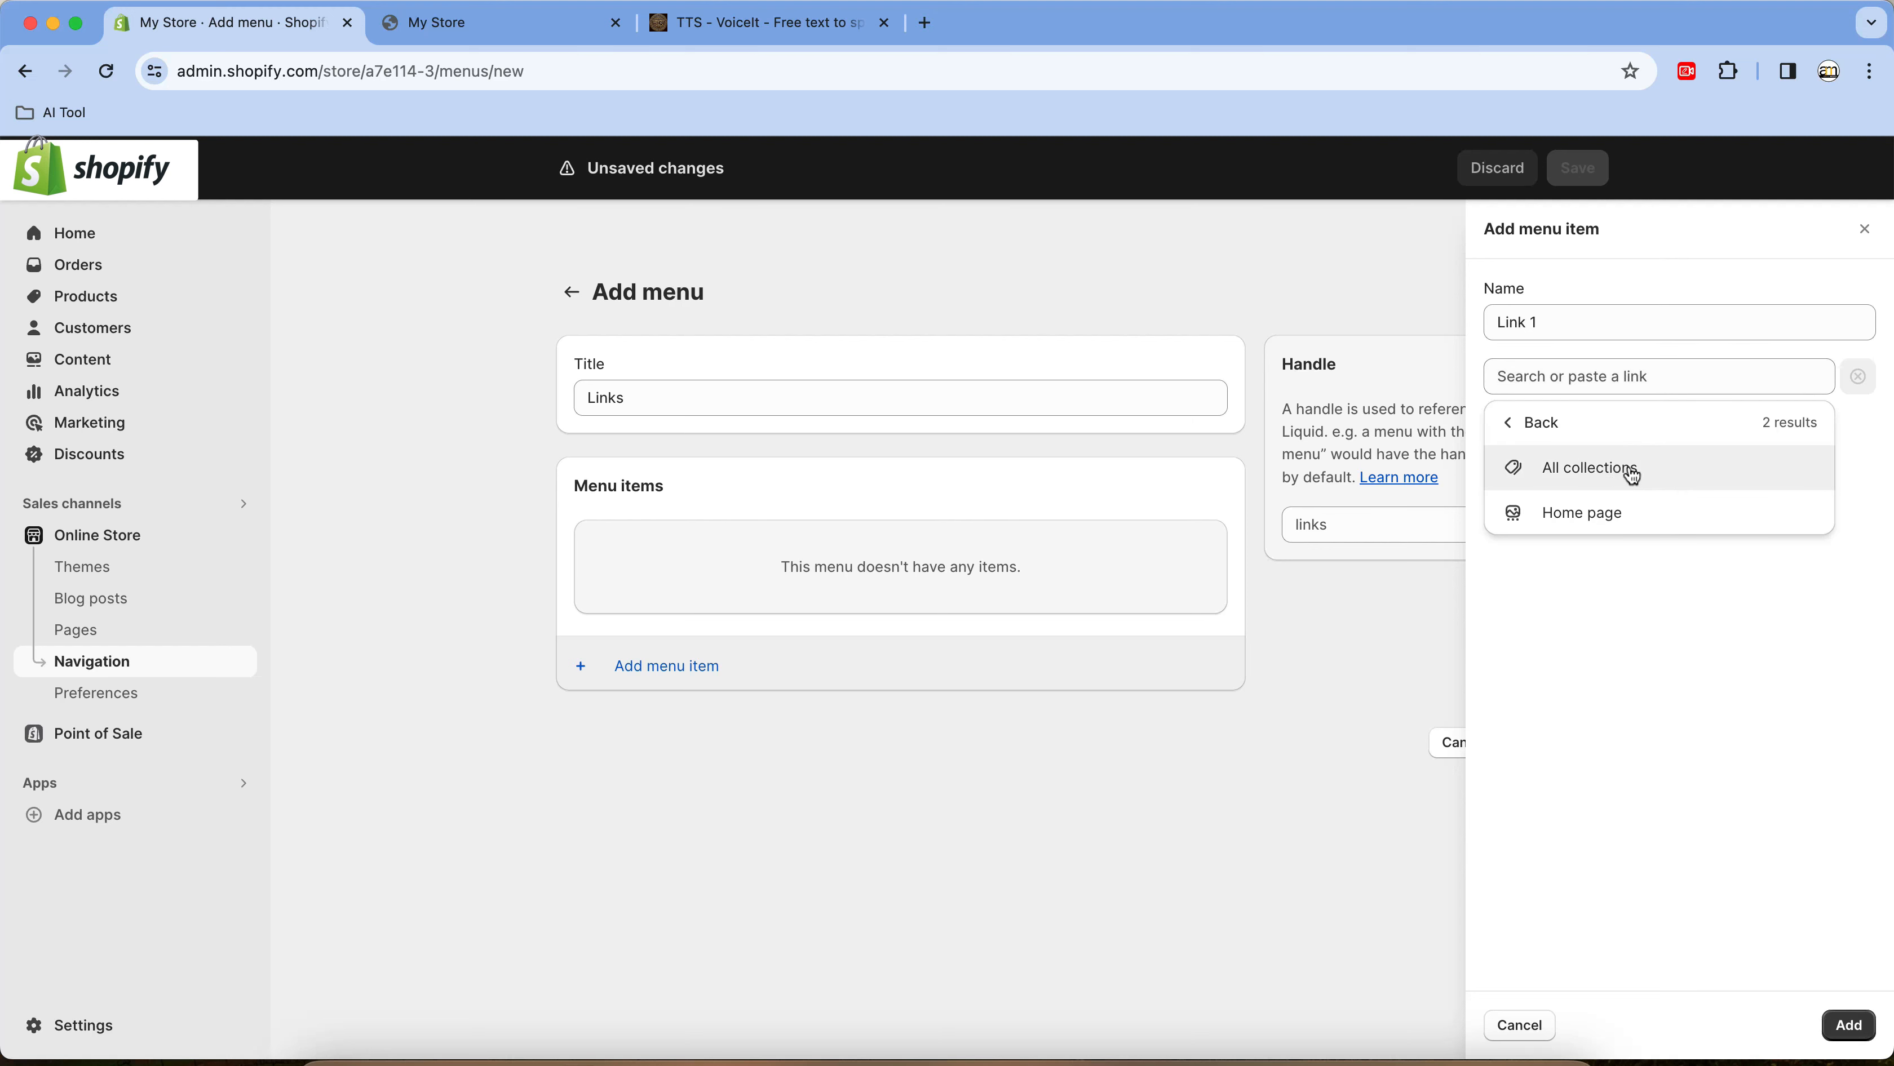
left_click(1633, 476)
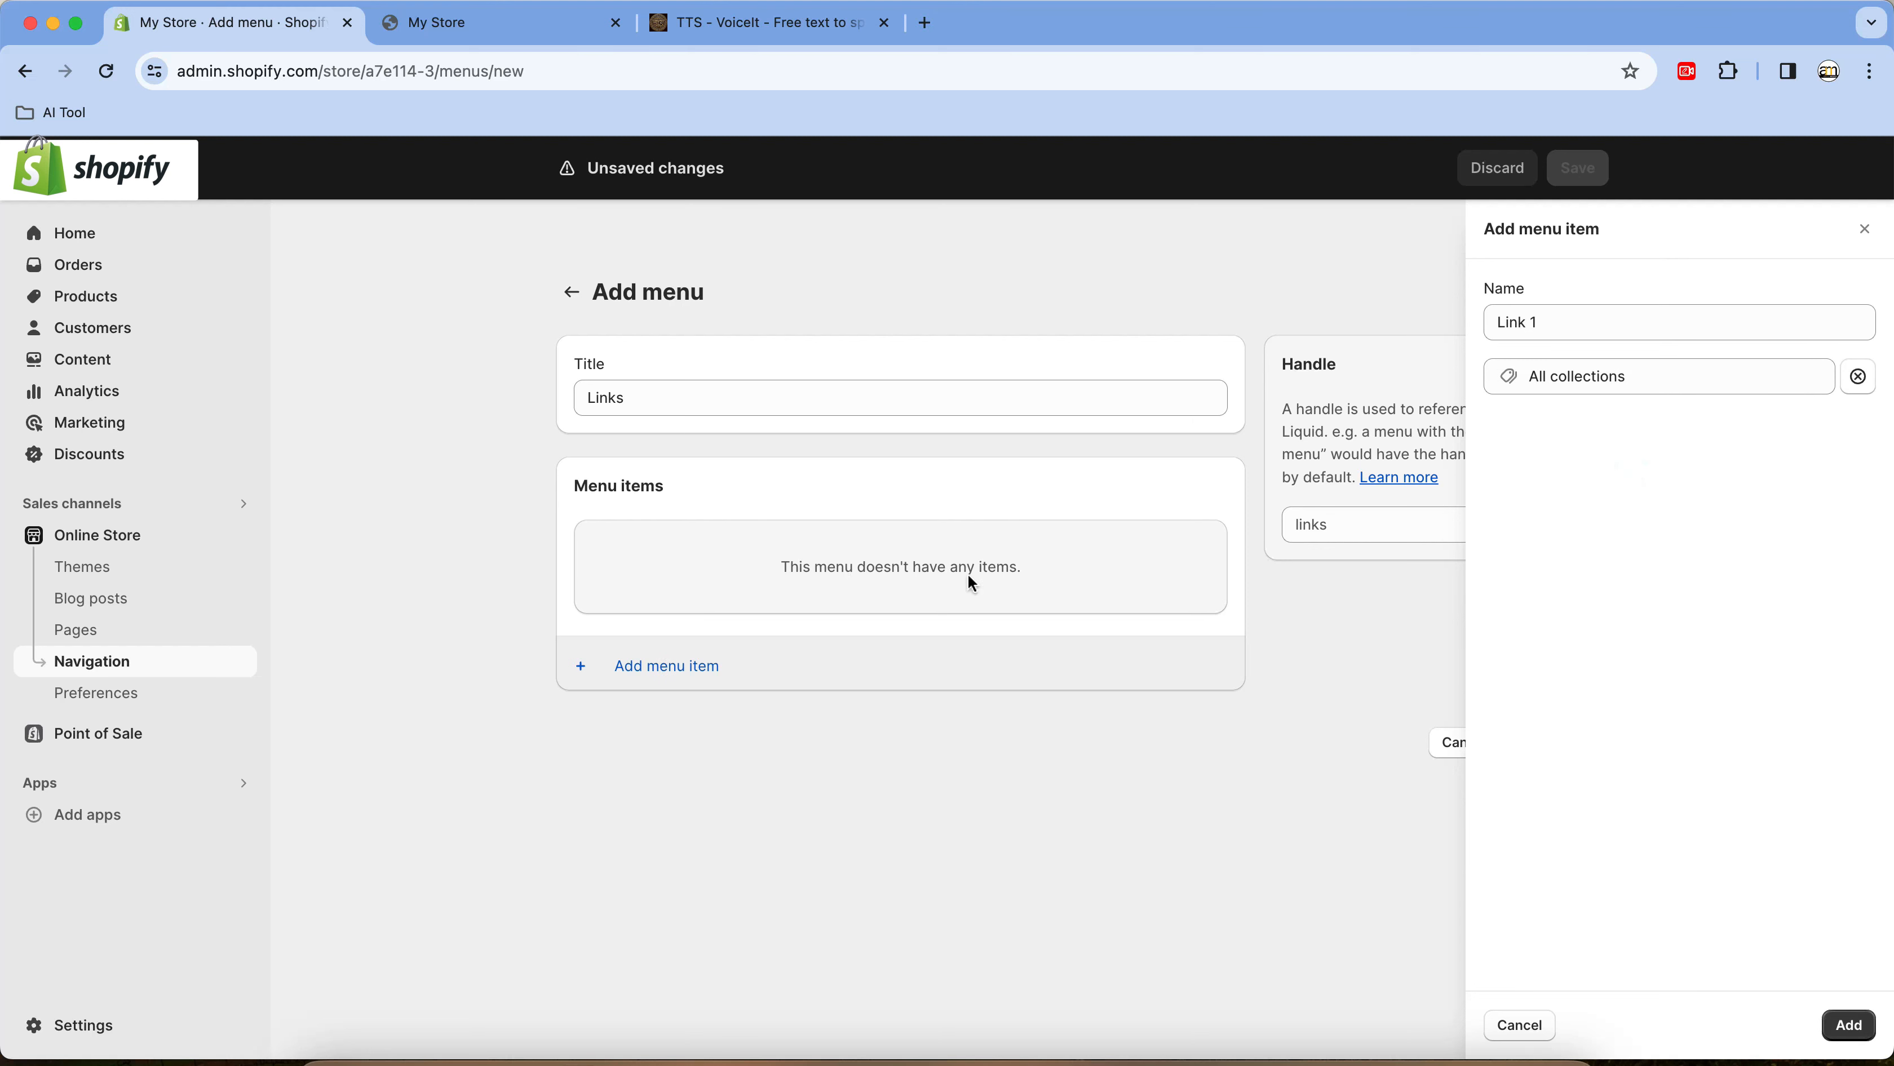
left_click(1845, 1025)
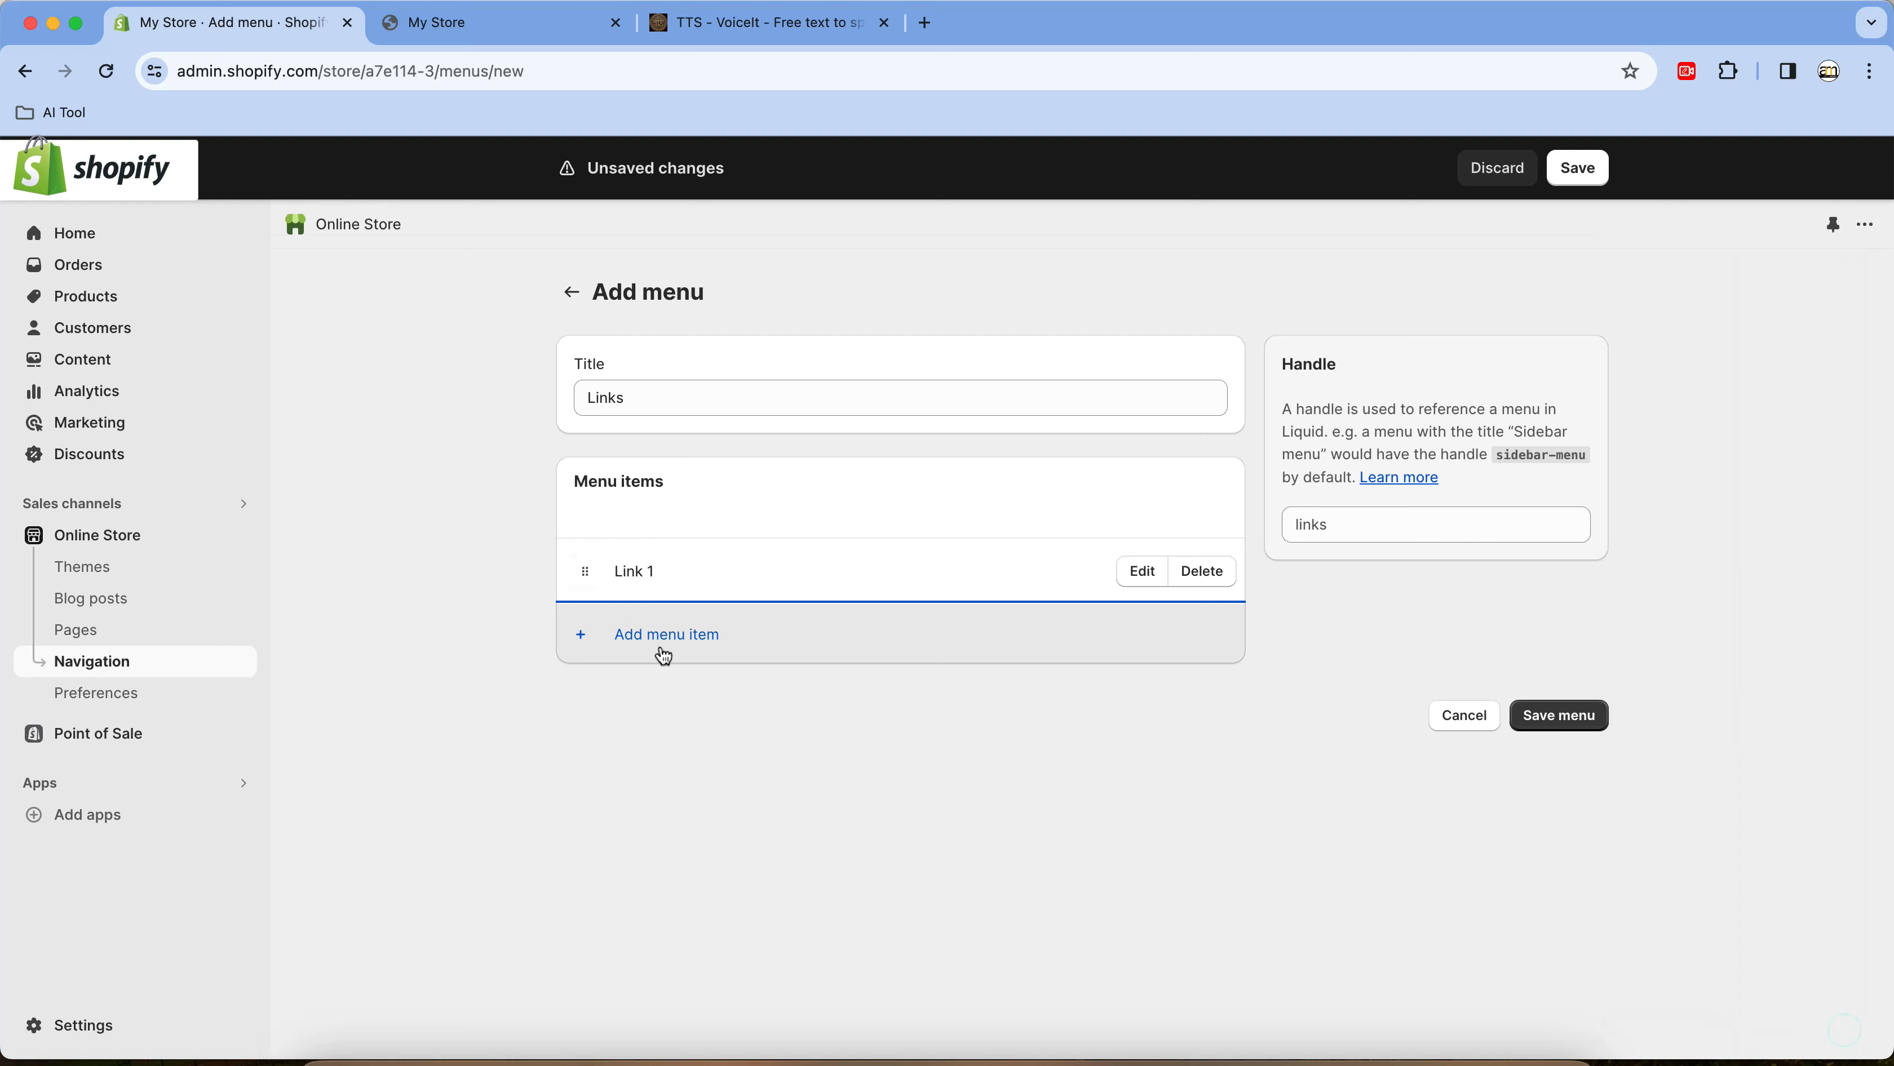
Add a "Link 2" item pointing to Search to the Links menu and save the menu
left_click(688, 643)
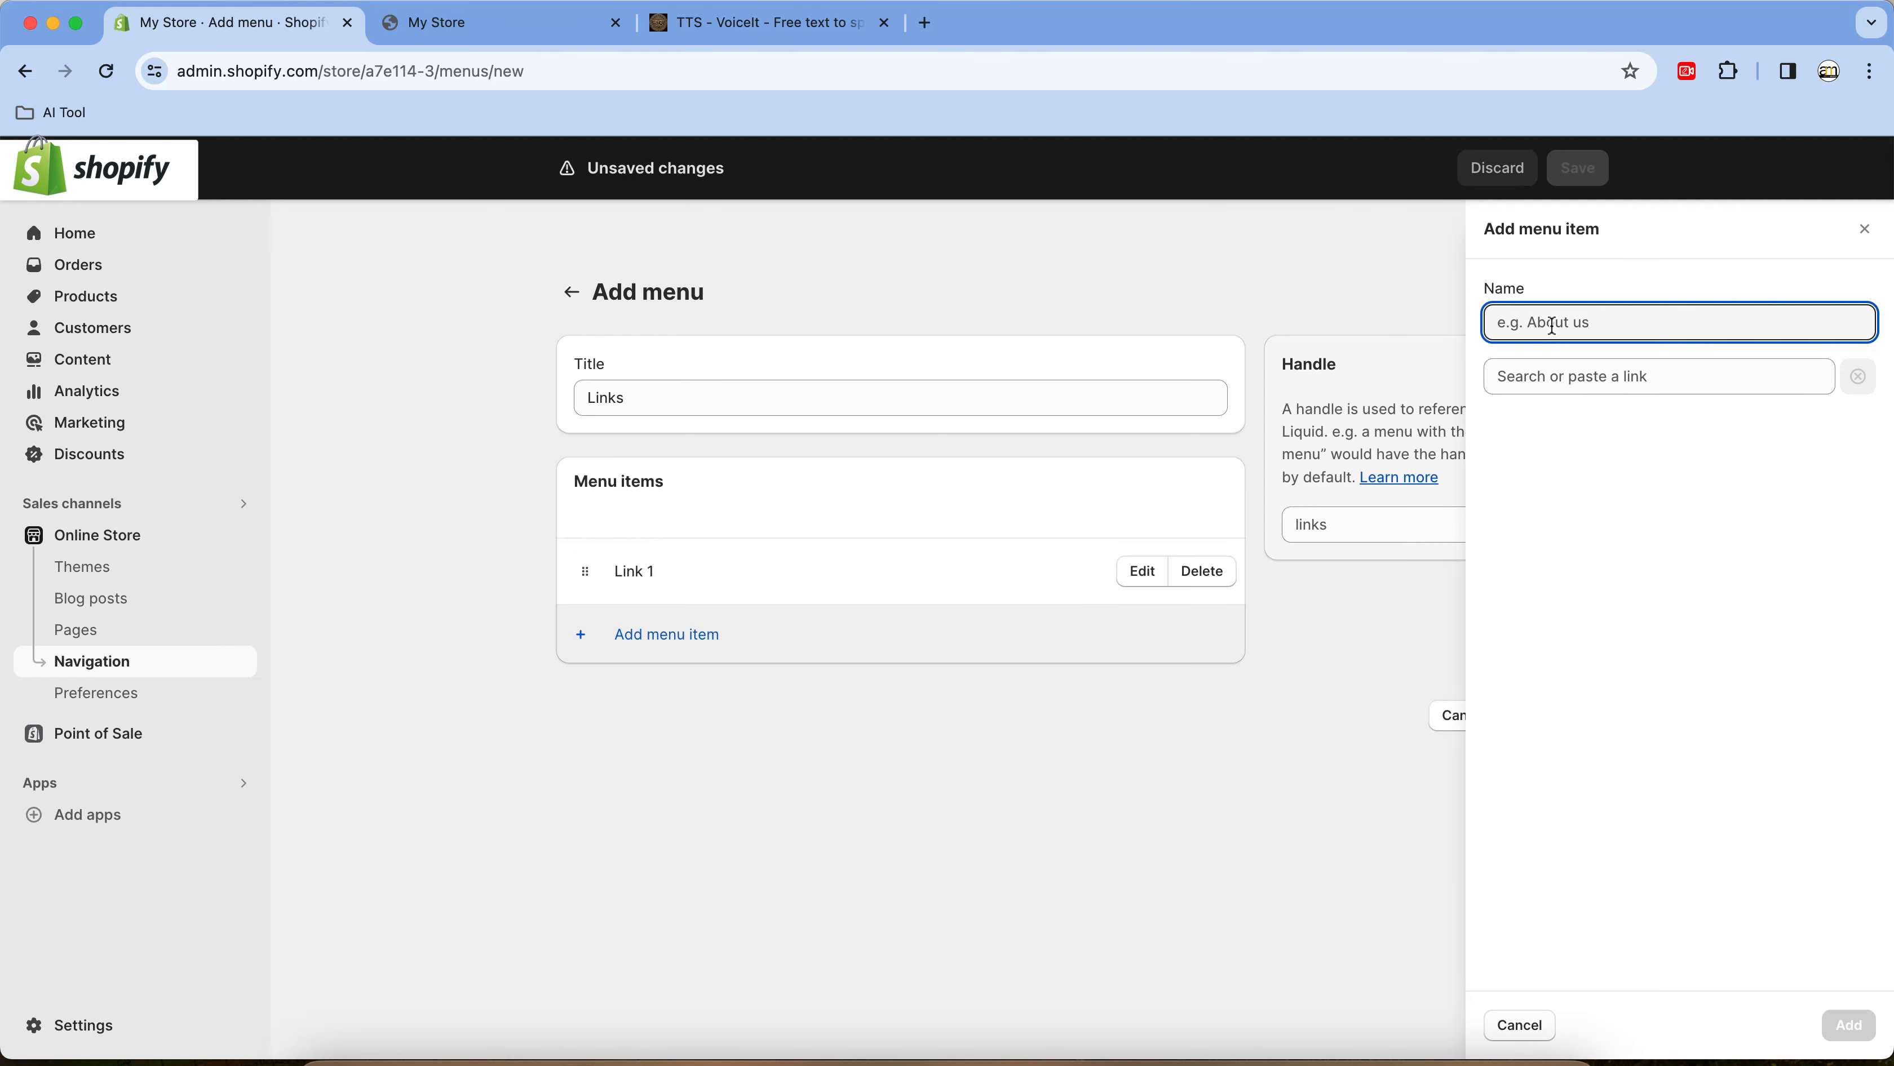
type("Link 2")
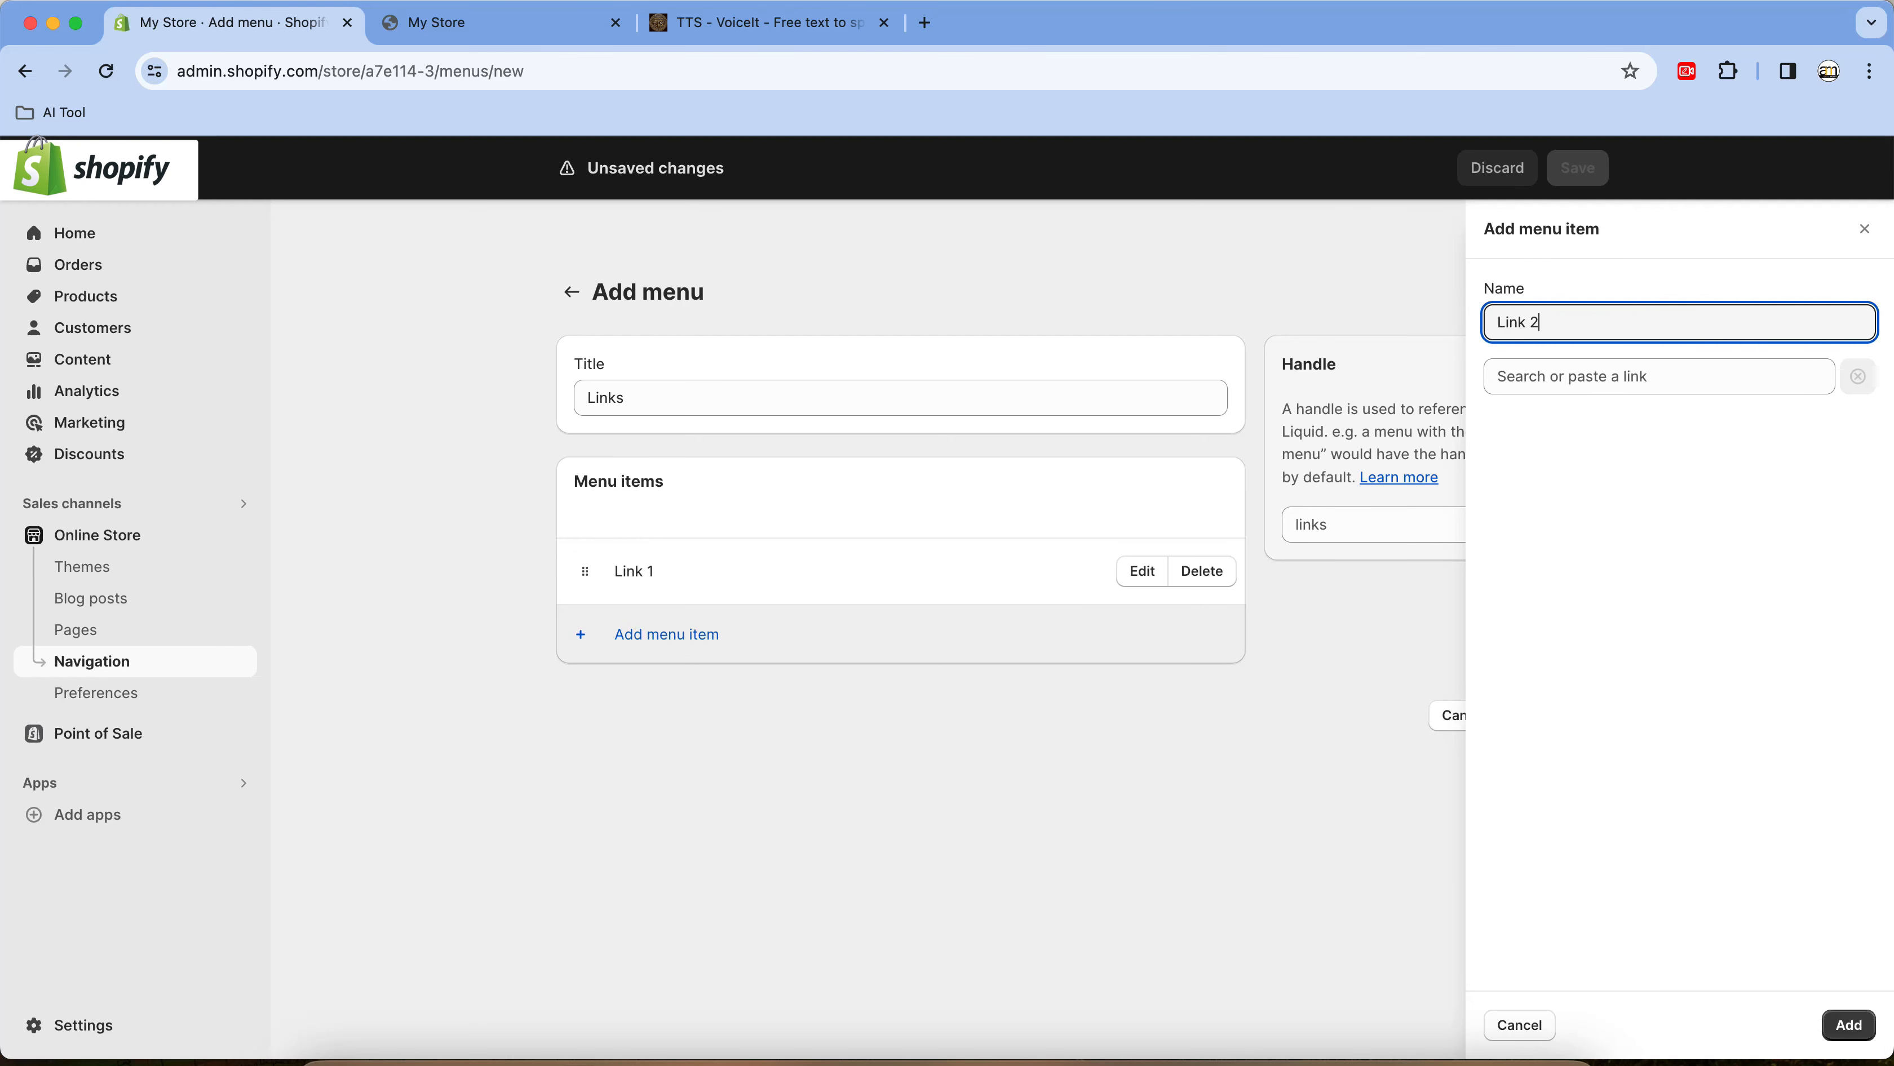
left_click(1576, 374)
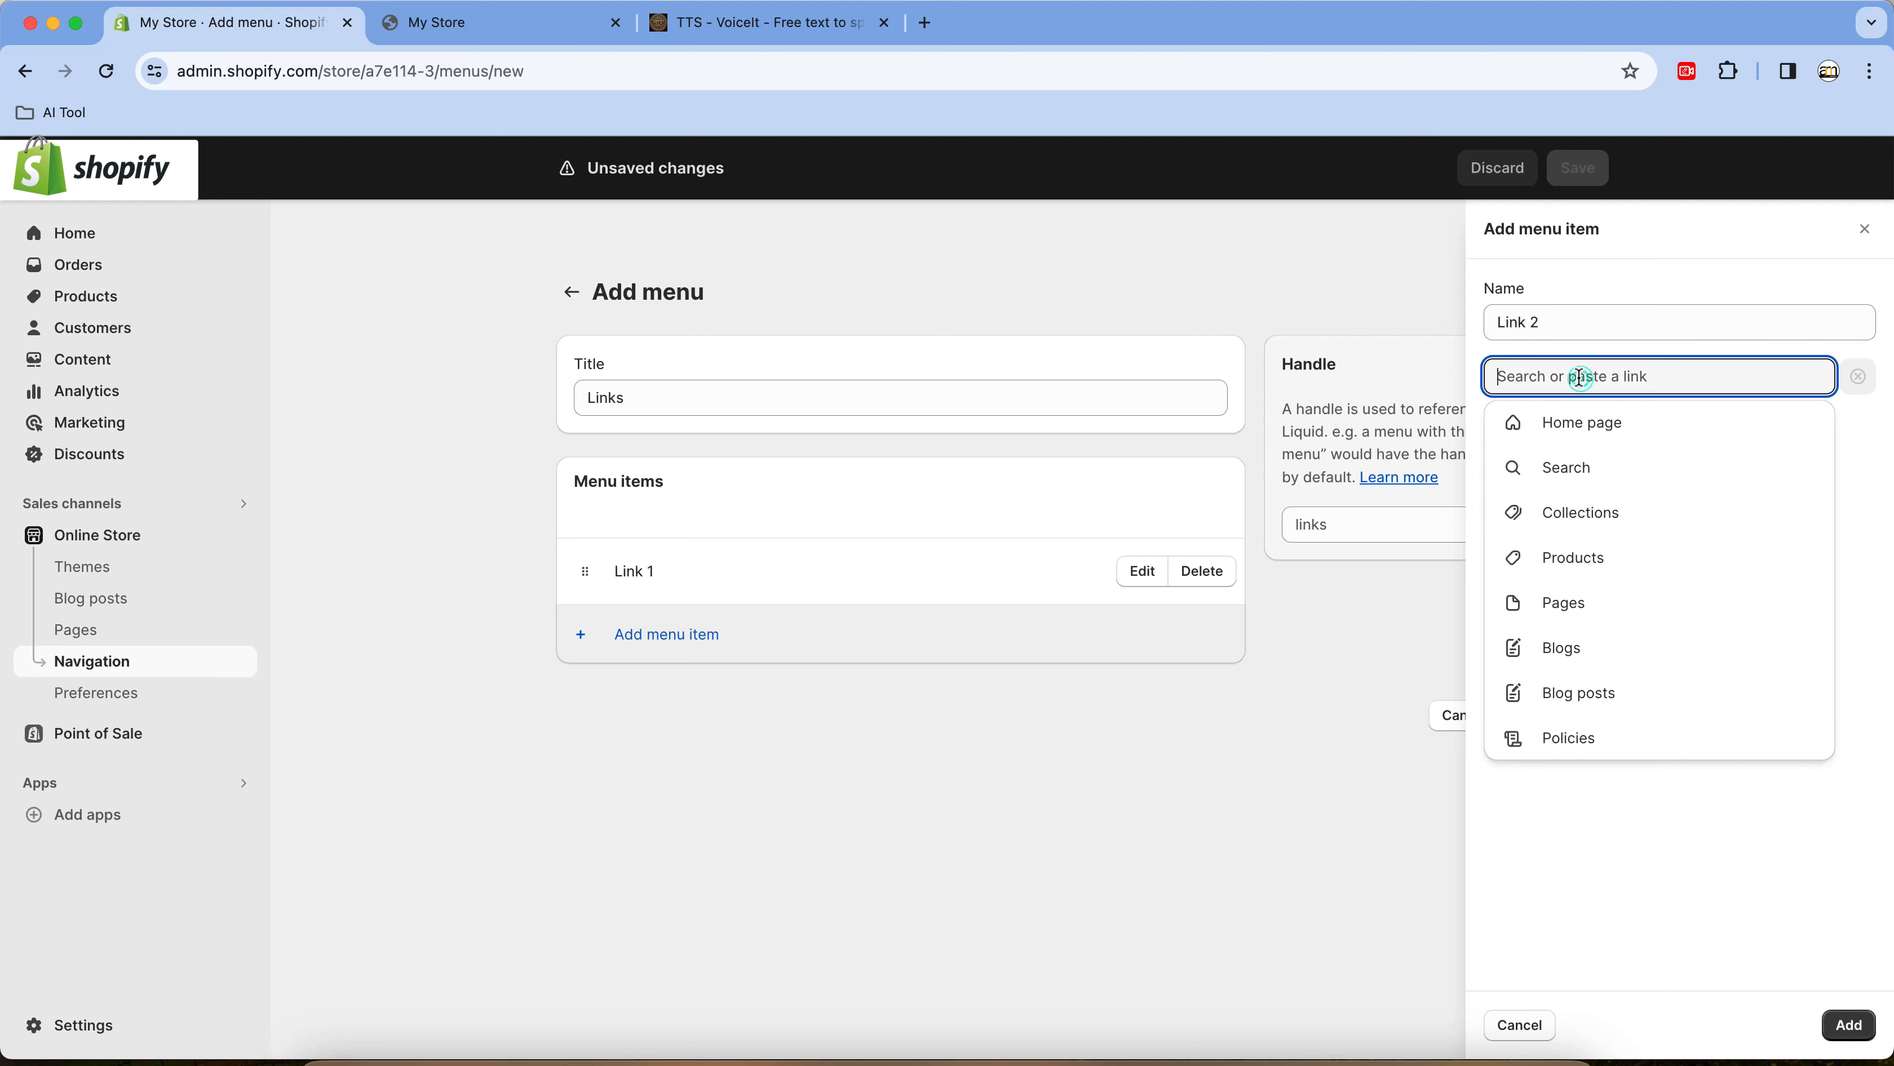
left_click(1596, 484)
left_click(1847, 1025)
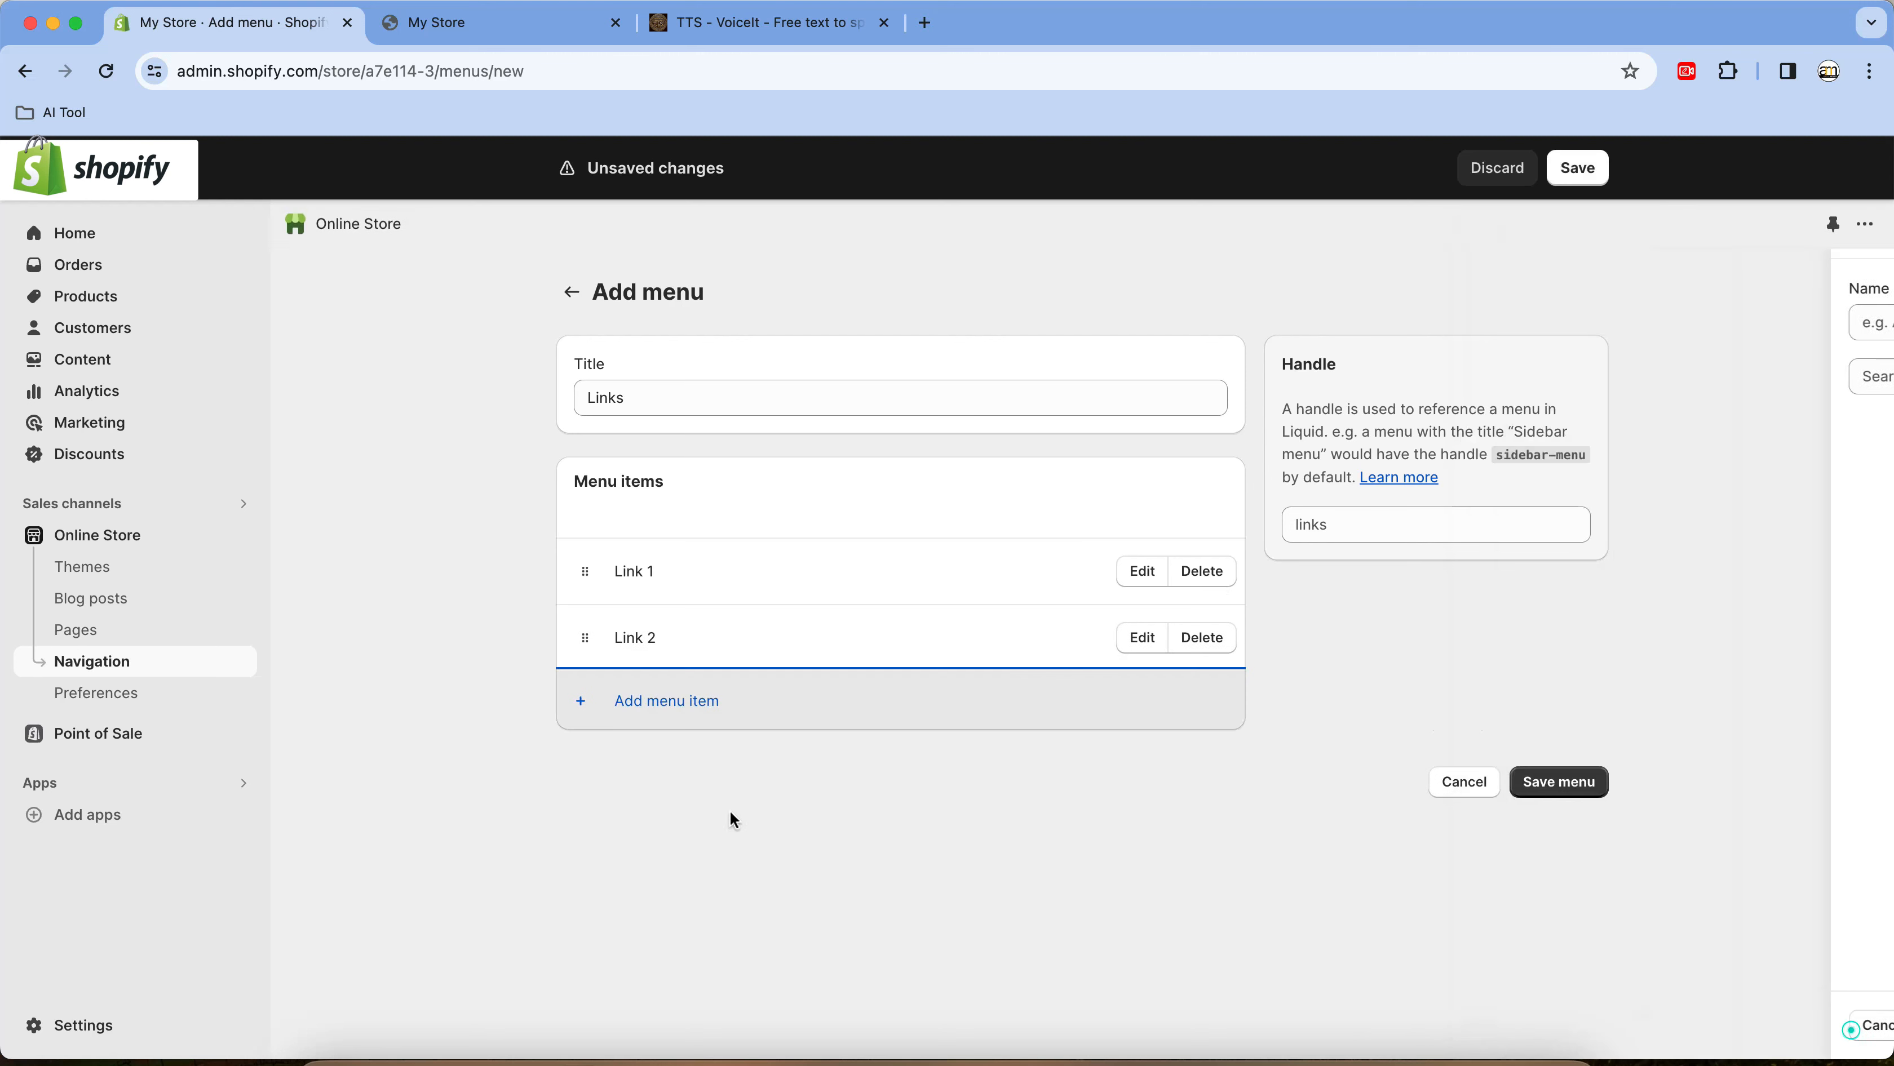
left_click(1563, 795)
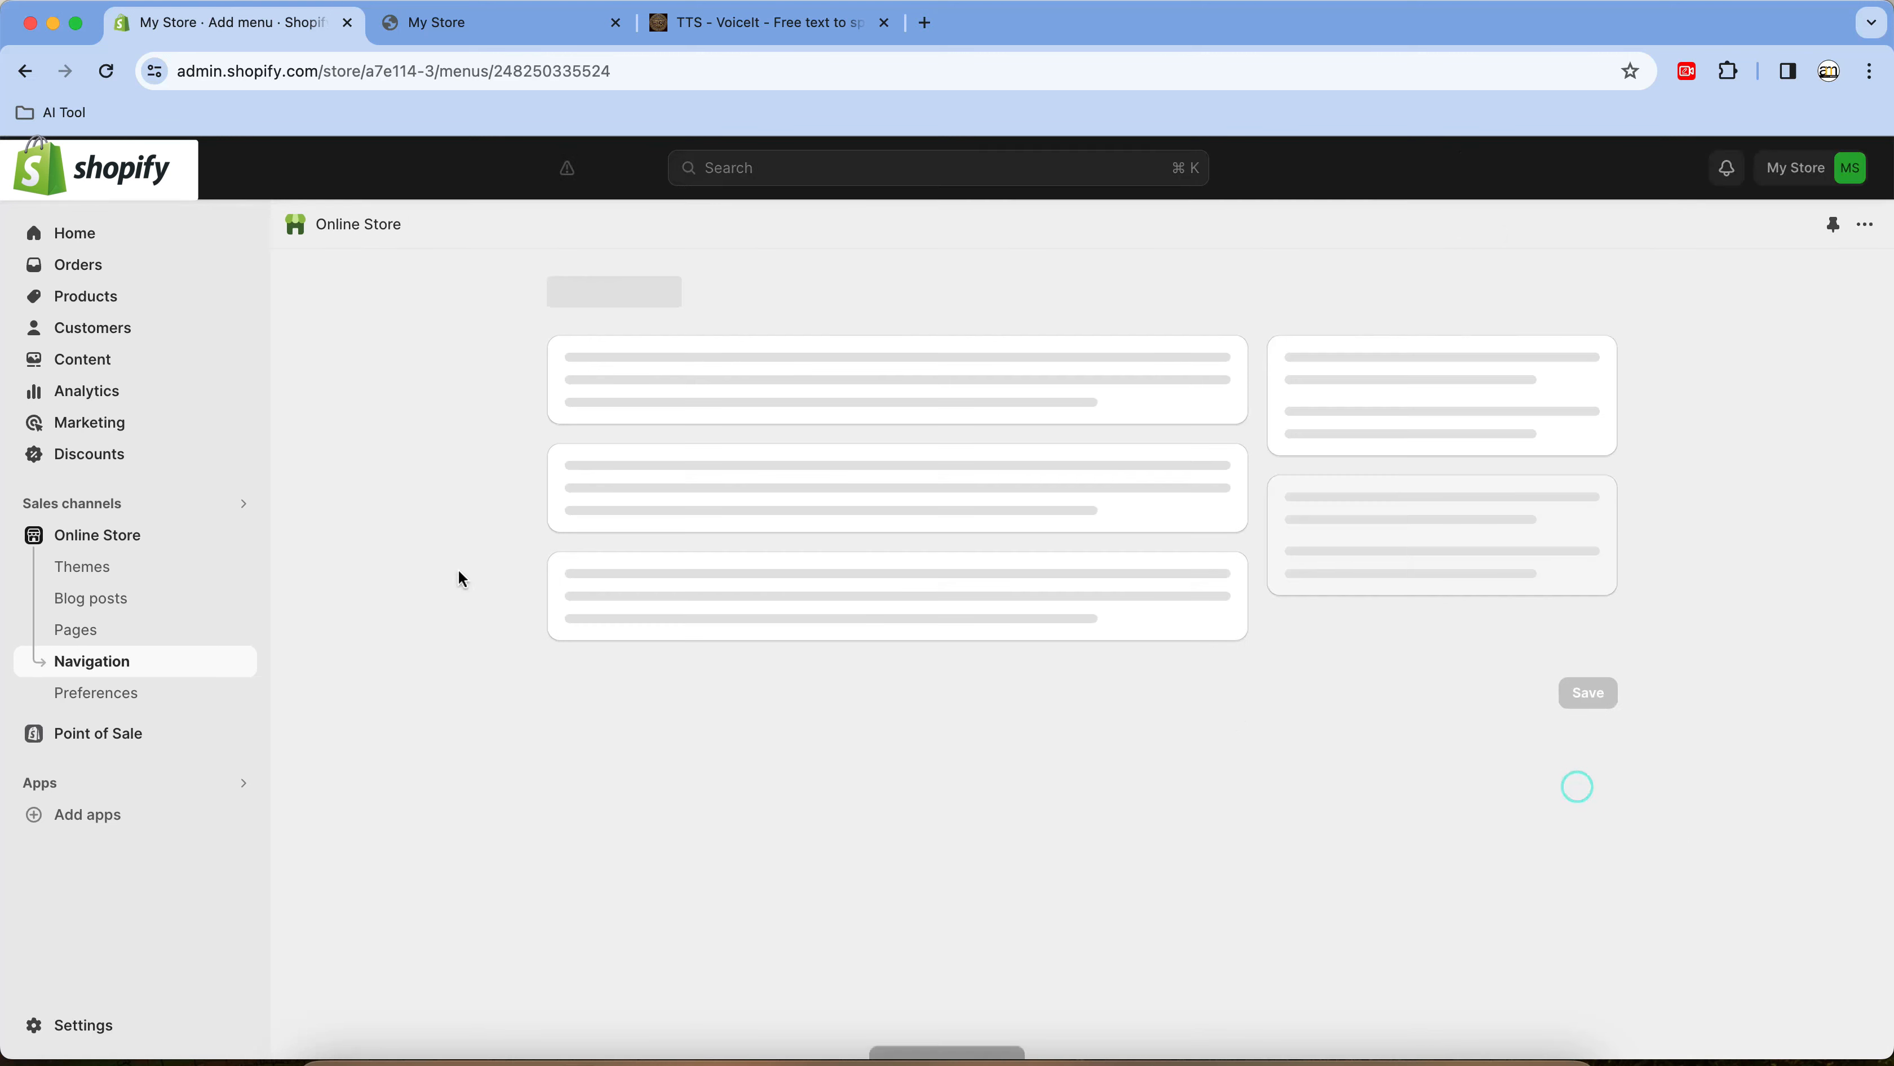
Check the store's list of menus, then open Myshopify-fashion-theme for customization and select its Footer section
left_click(105, 662)
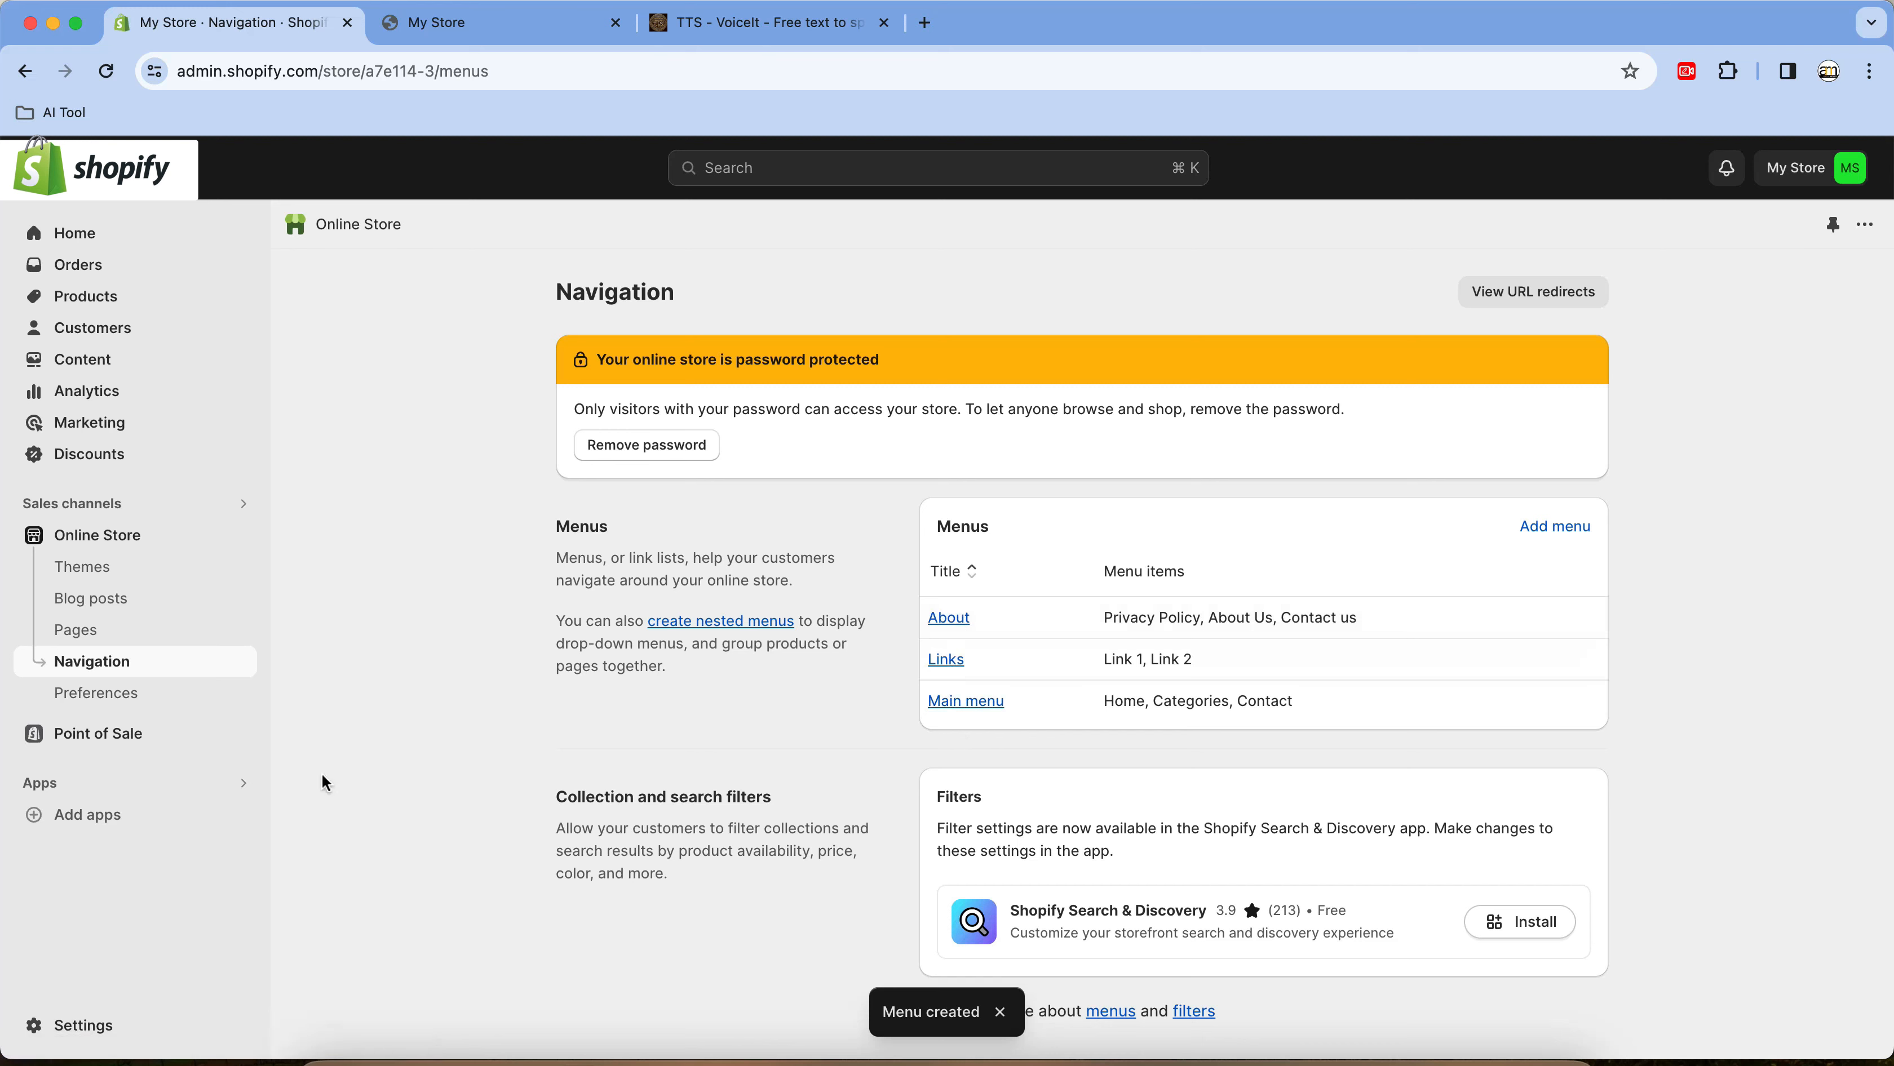
left_click(108, 566)
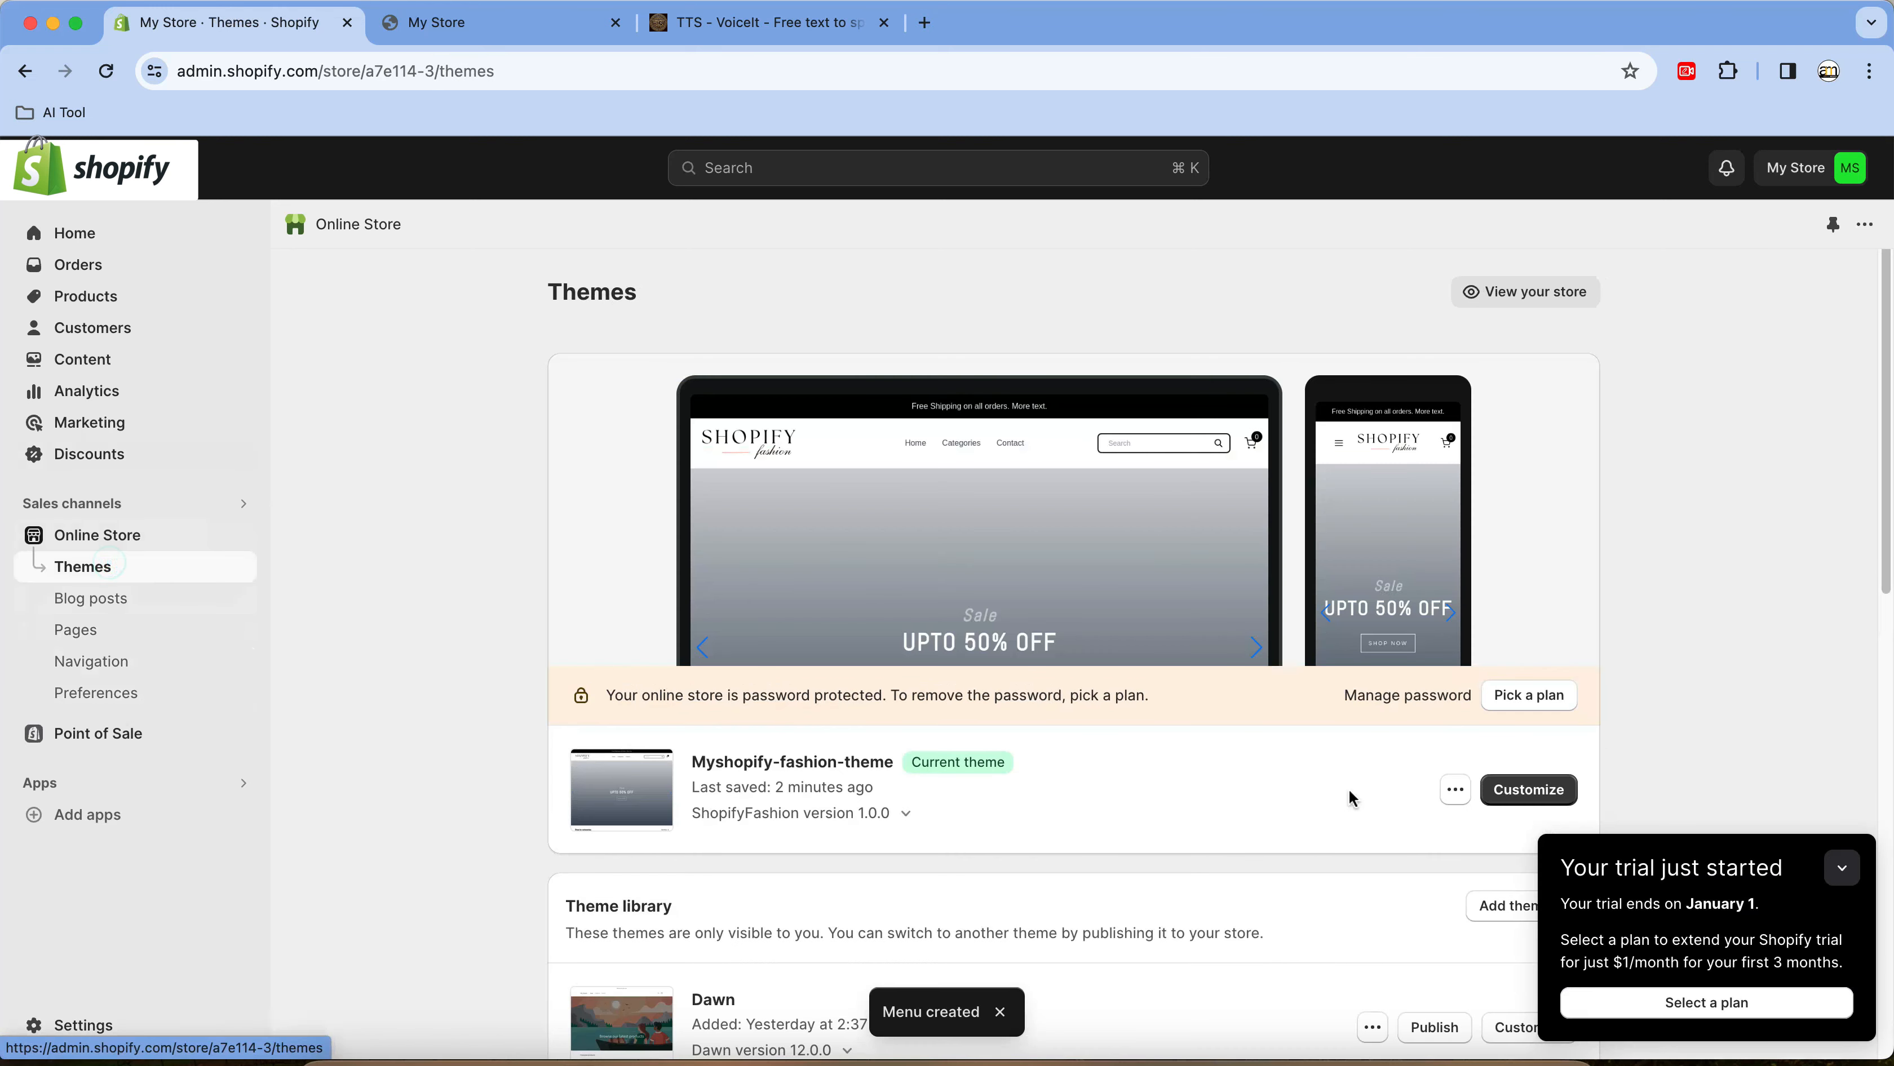
left_click(1528, 789)
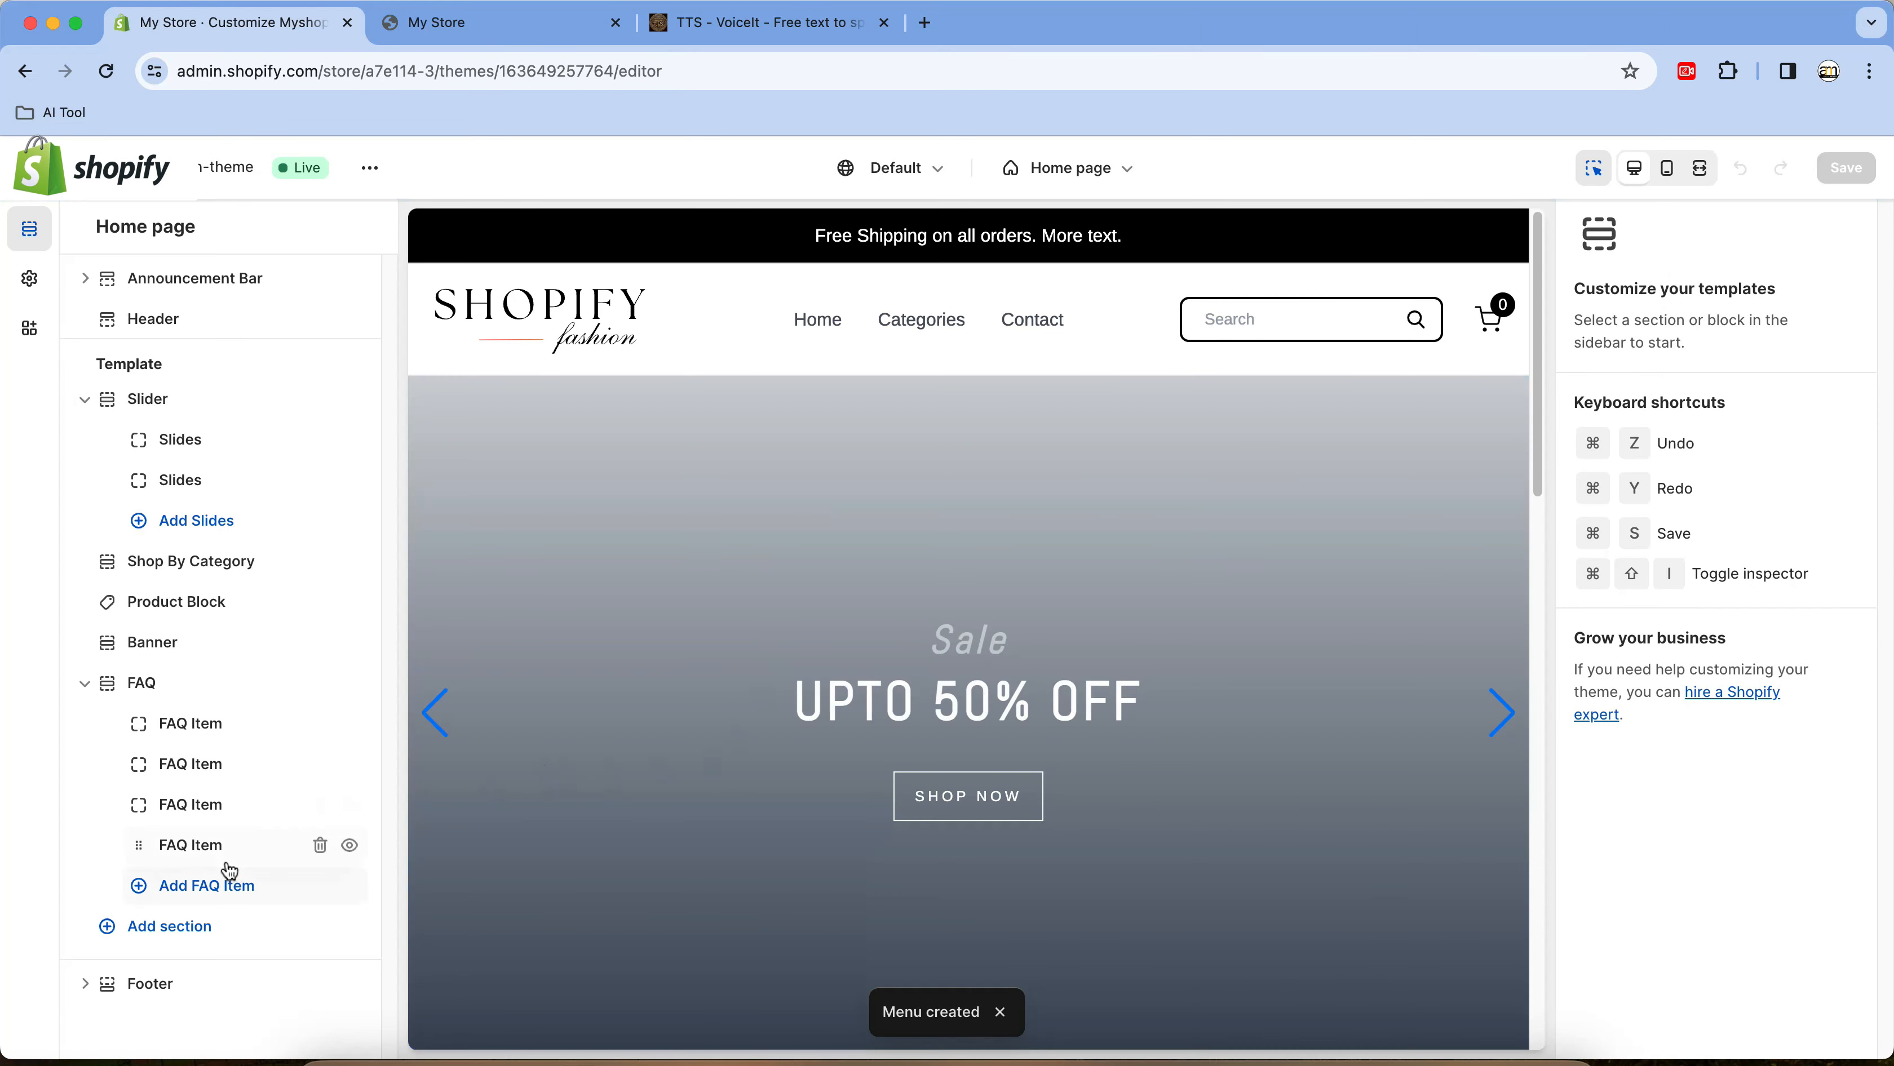
left_click(156, 983)
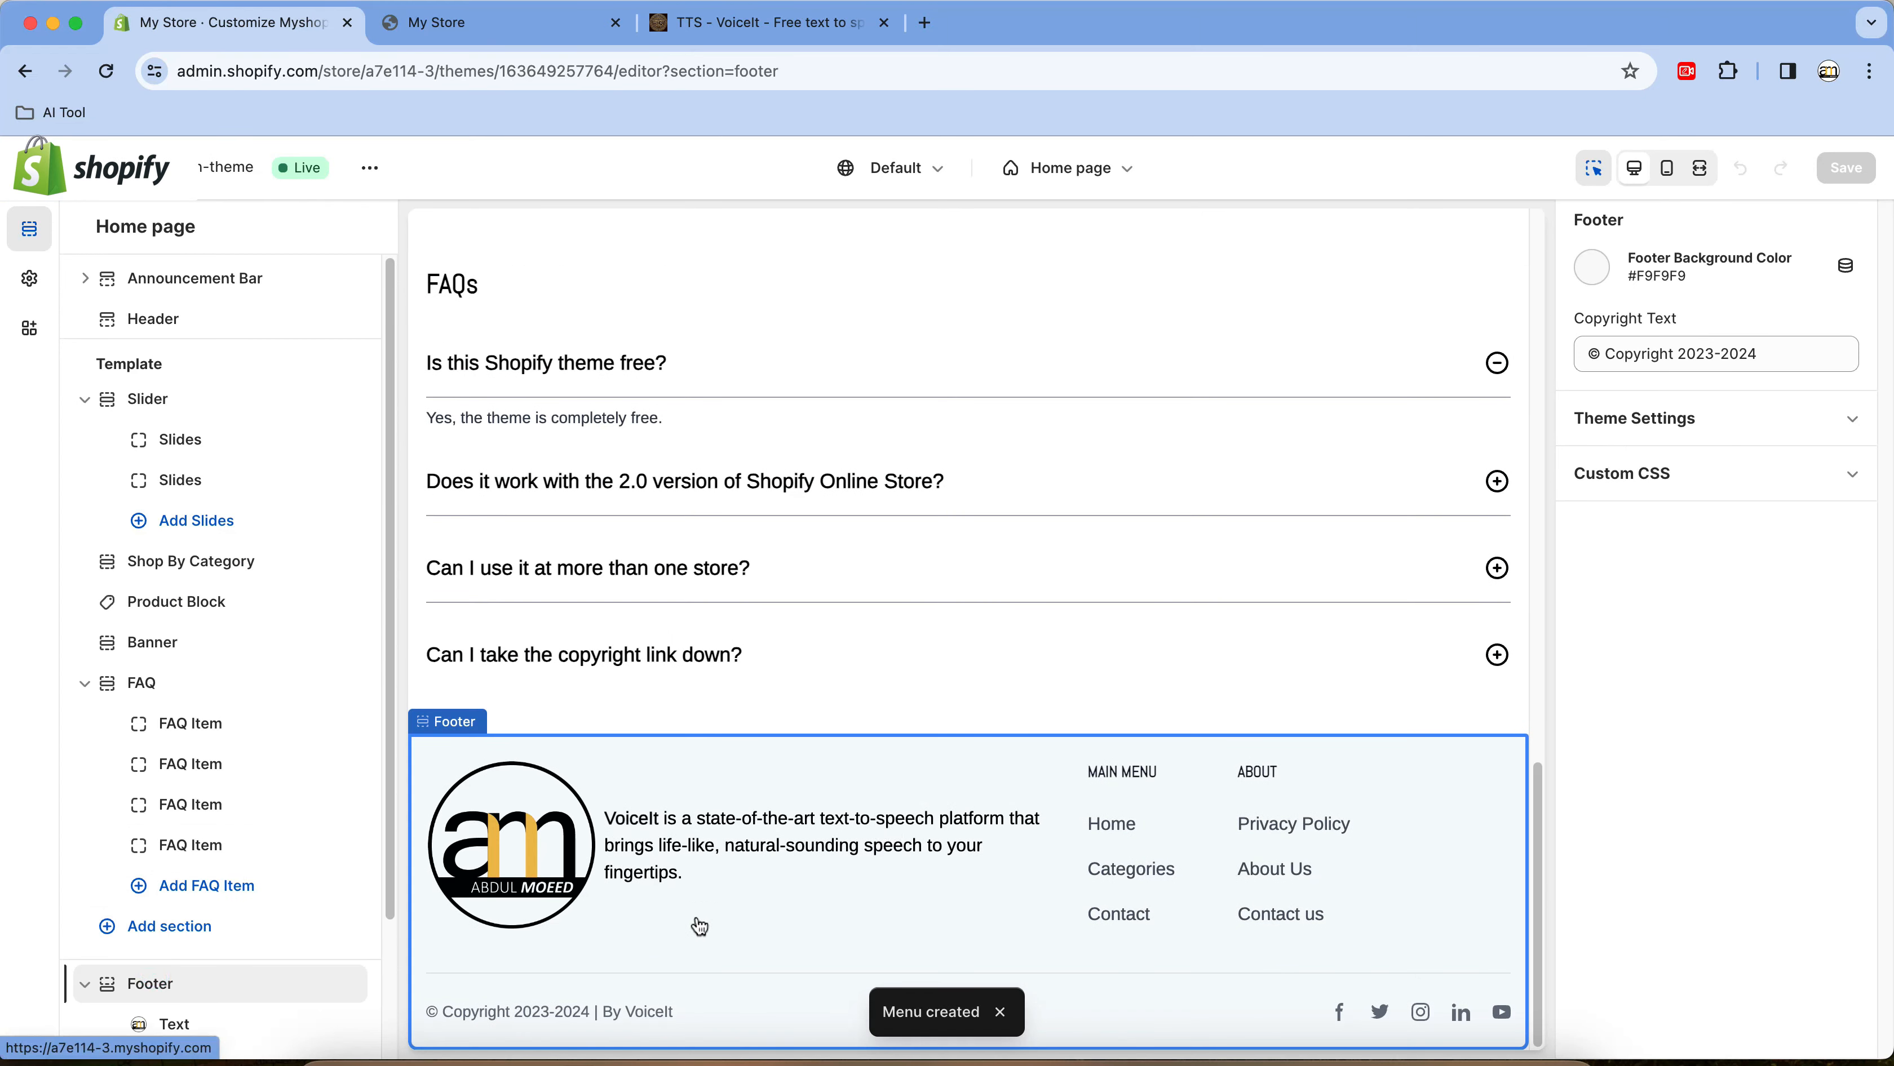
Review the footer's navigation blocks and switch the Main menu block to the About menu
scroll(201, 950, "down", 3)
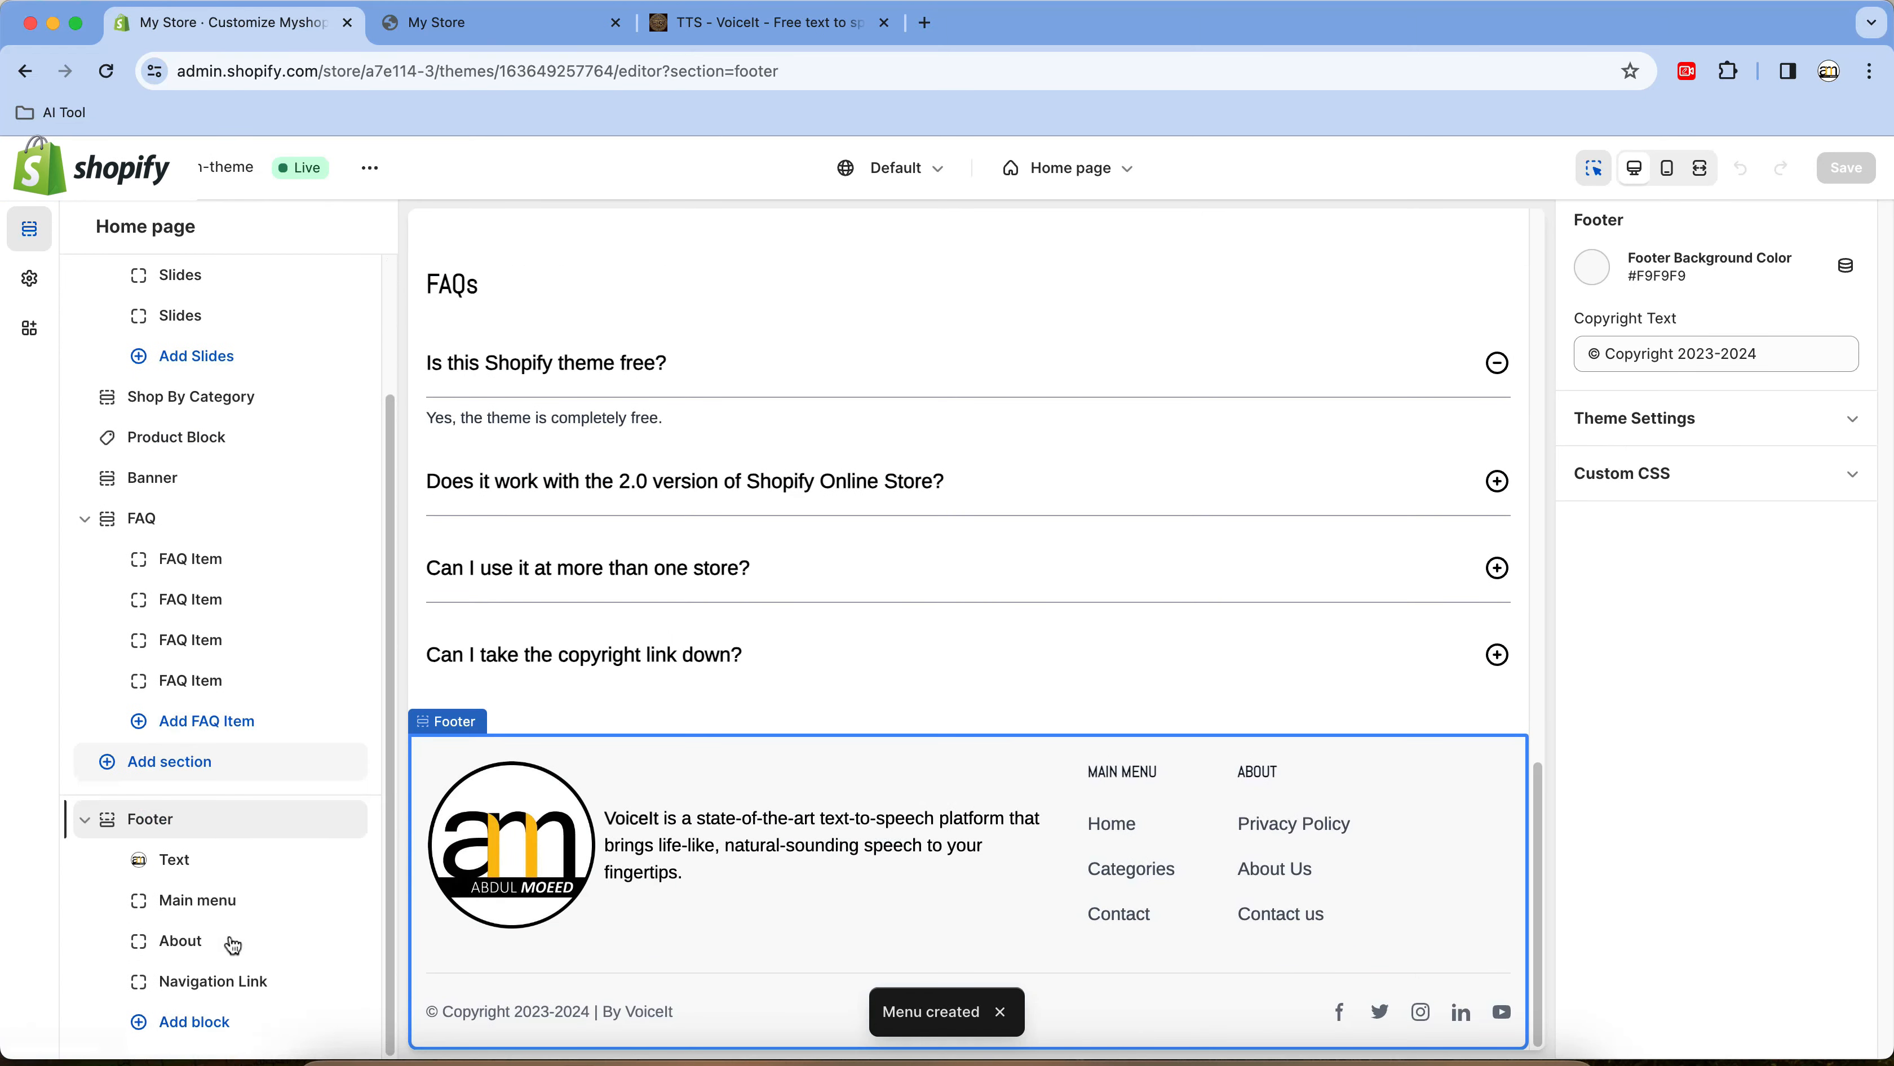
left_click(209, 913)
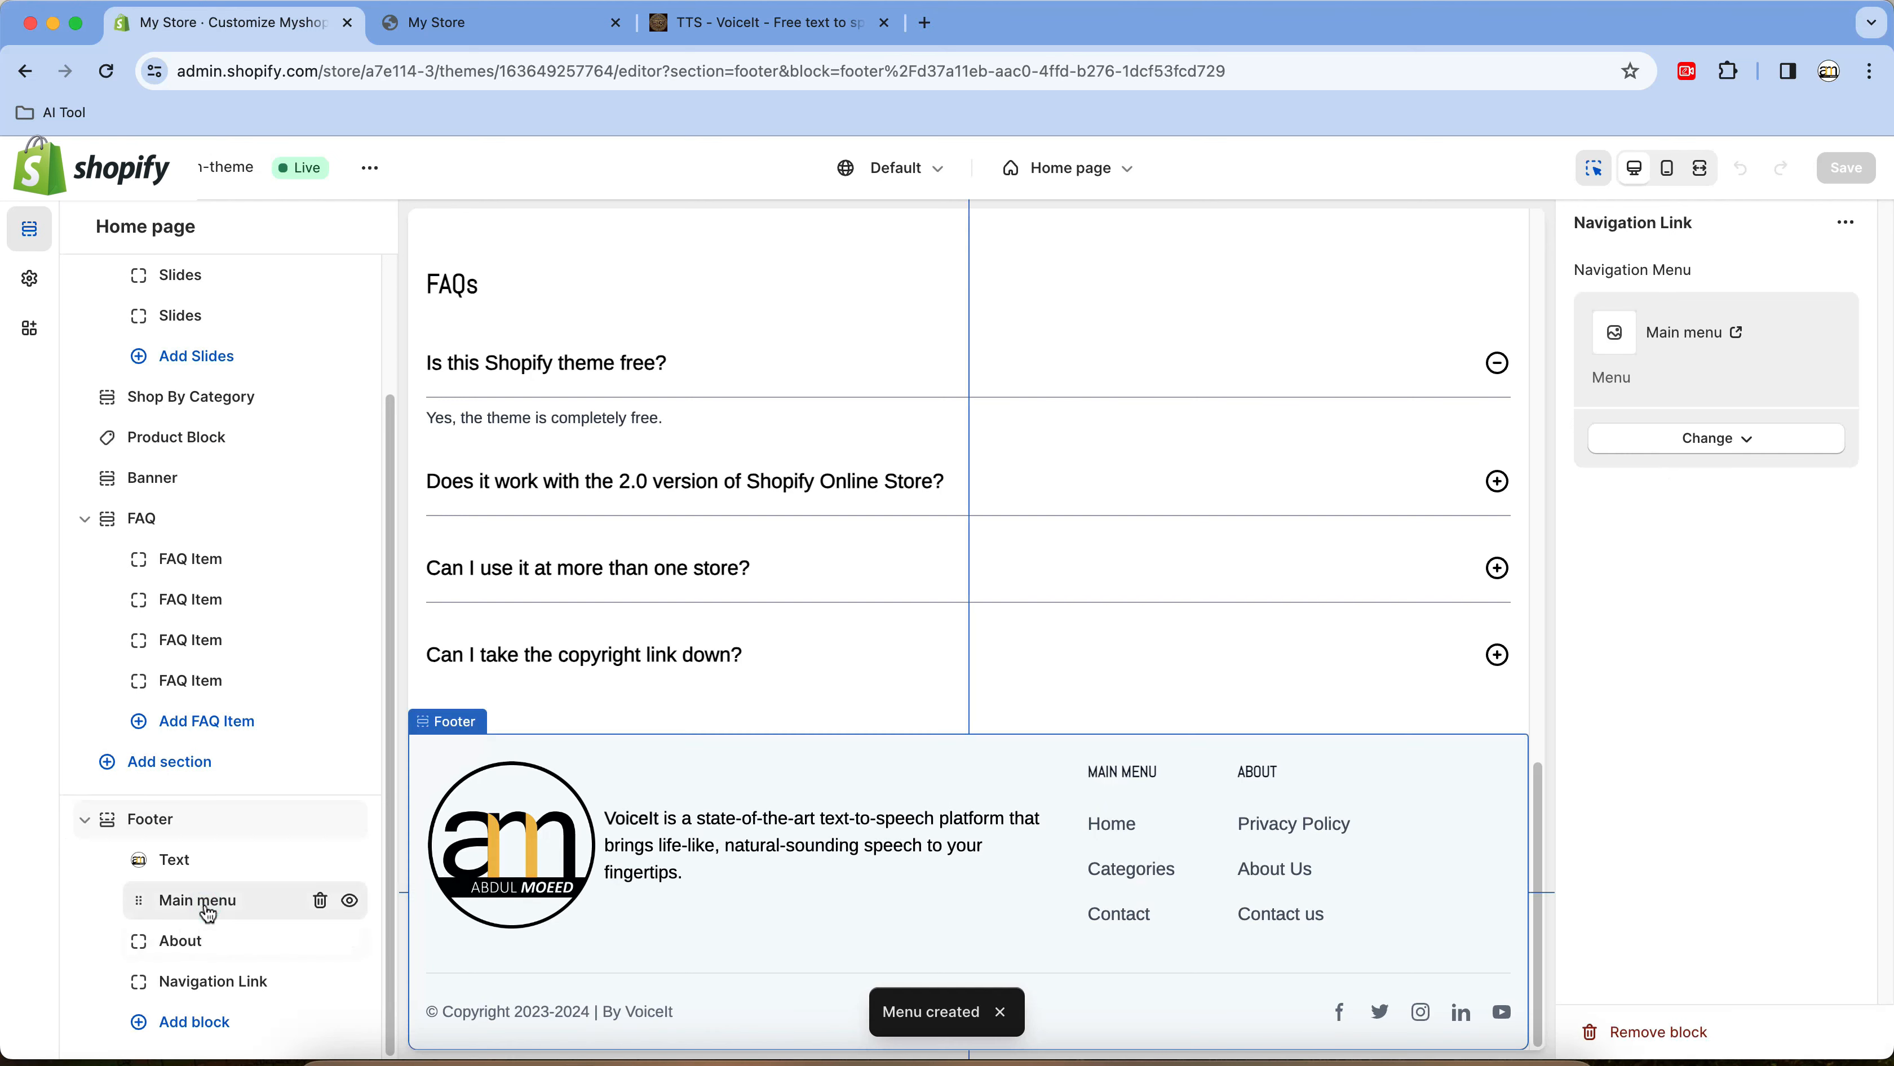
left_click(196, 949)
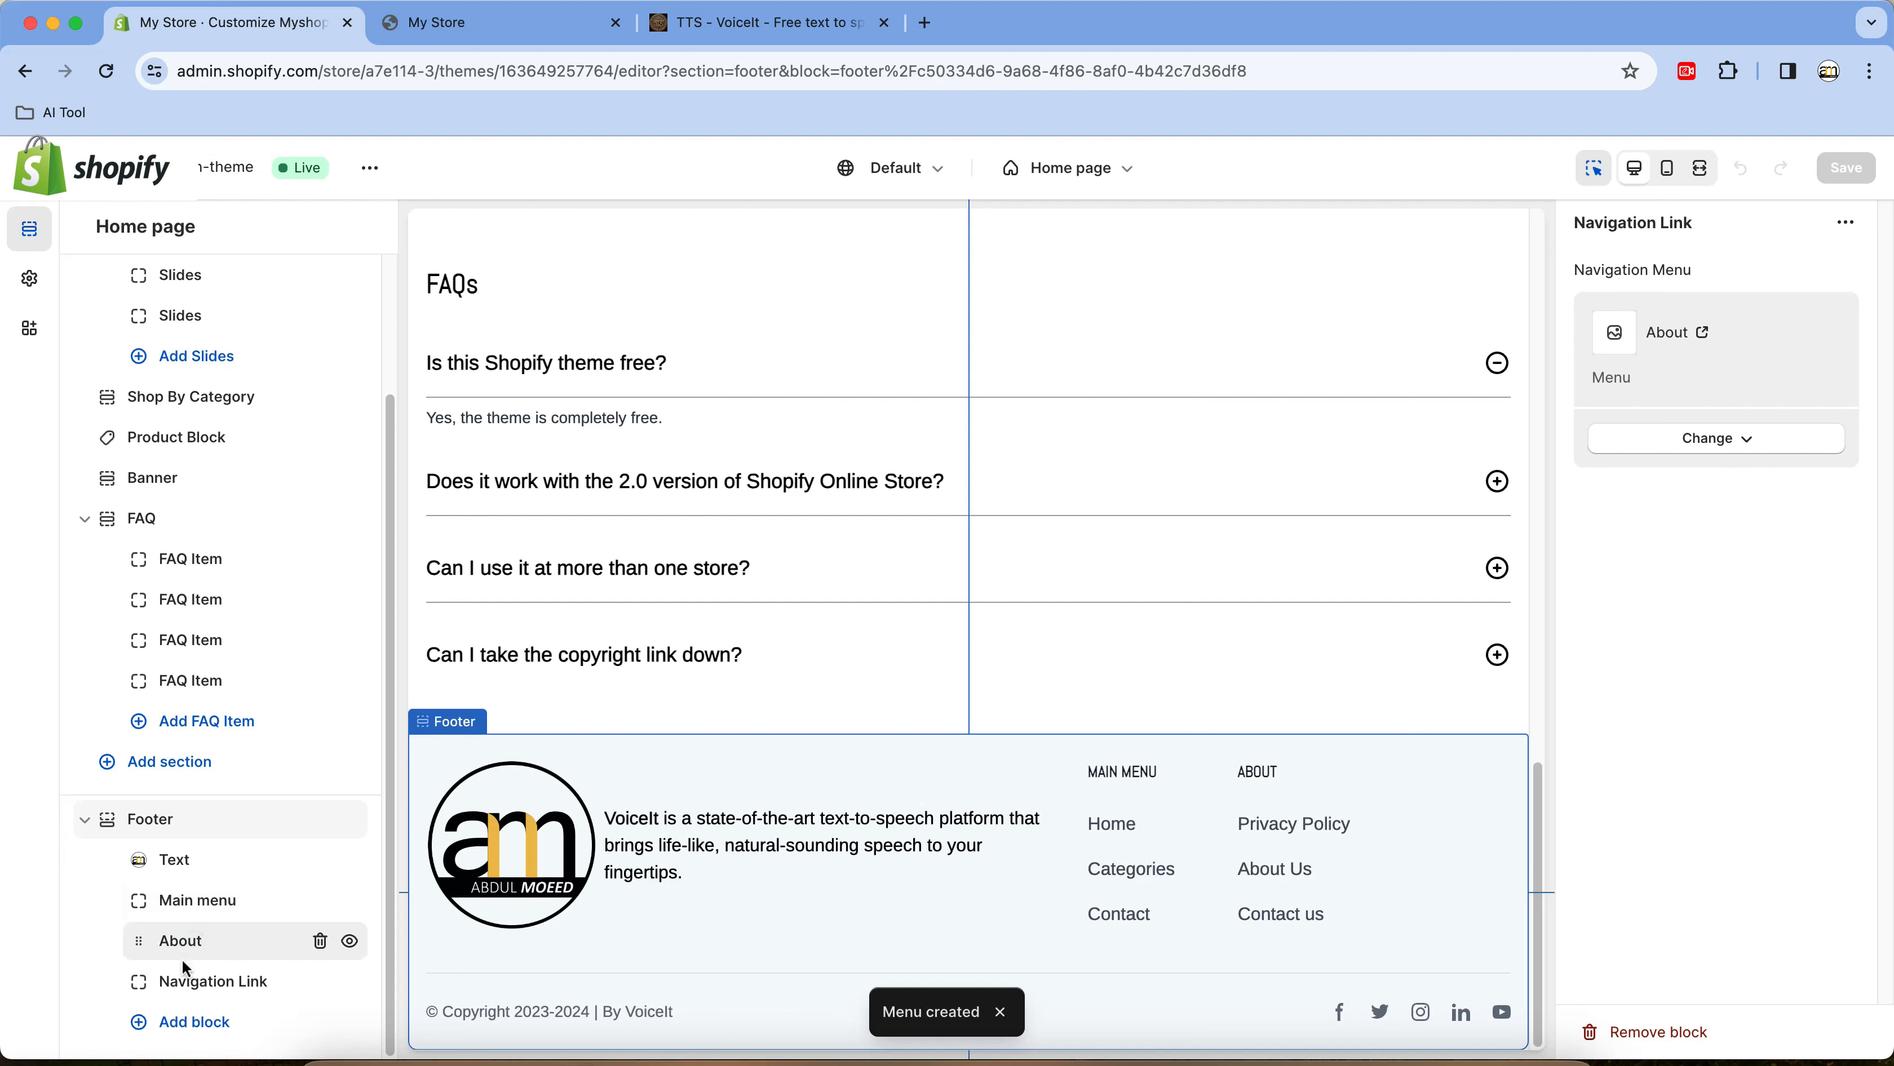
left_click(213, 990)
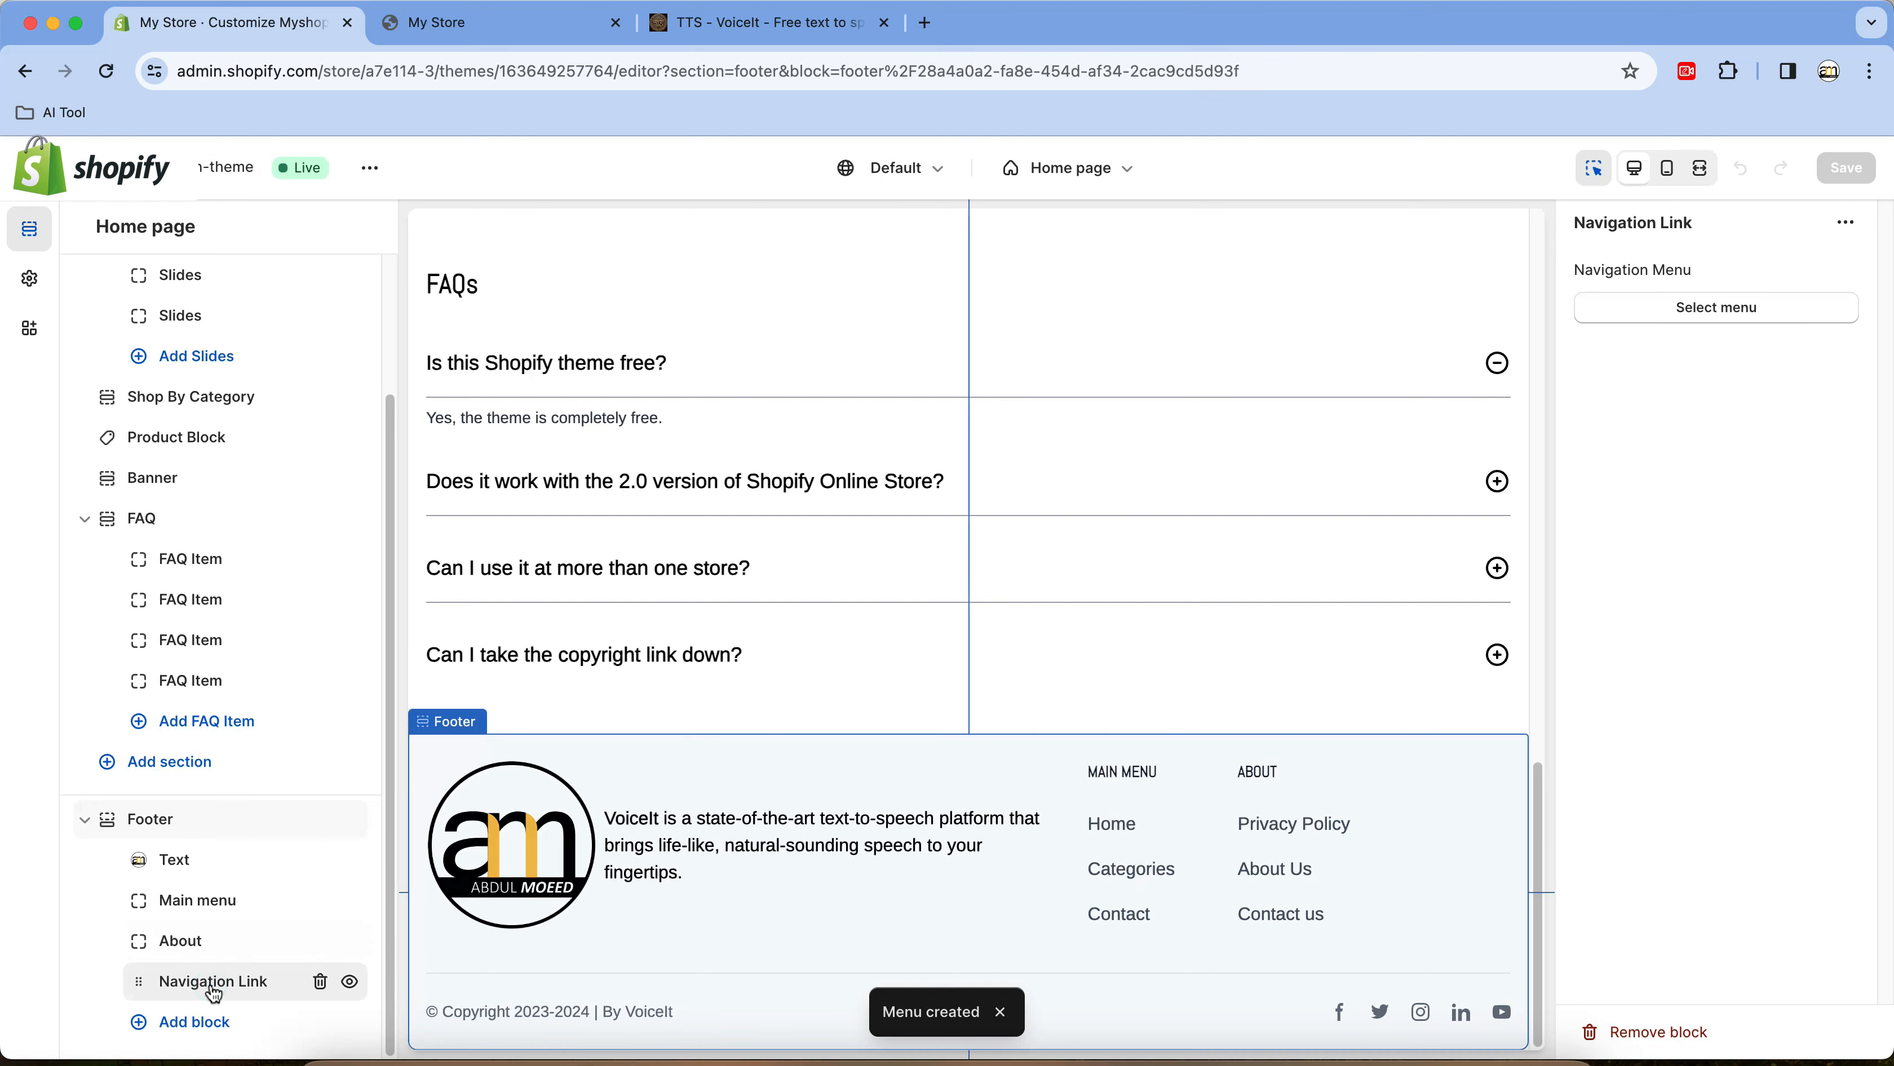
left_click(204, 902)
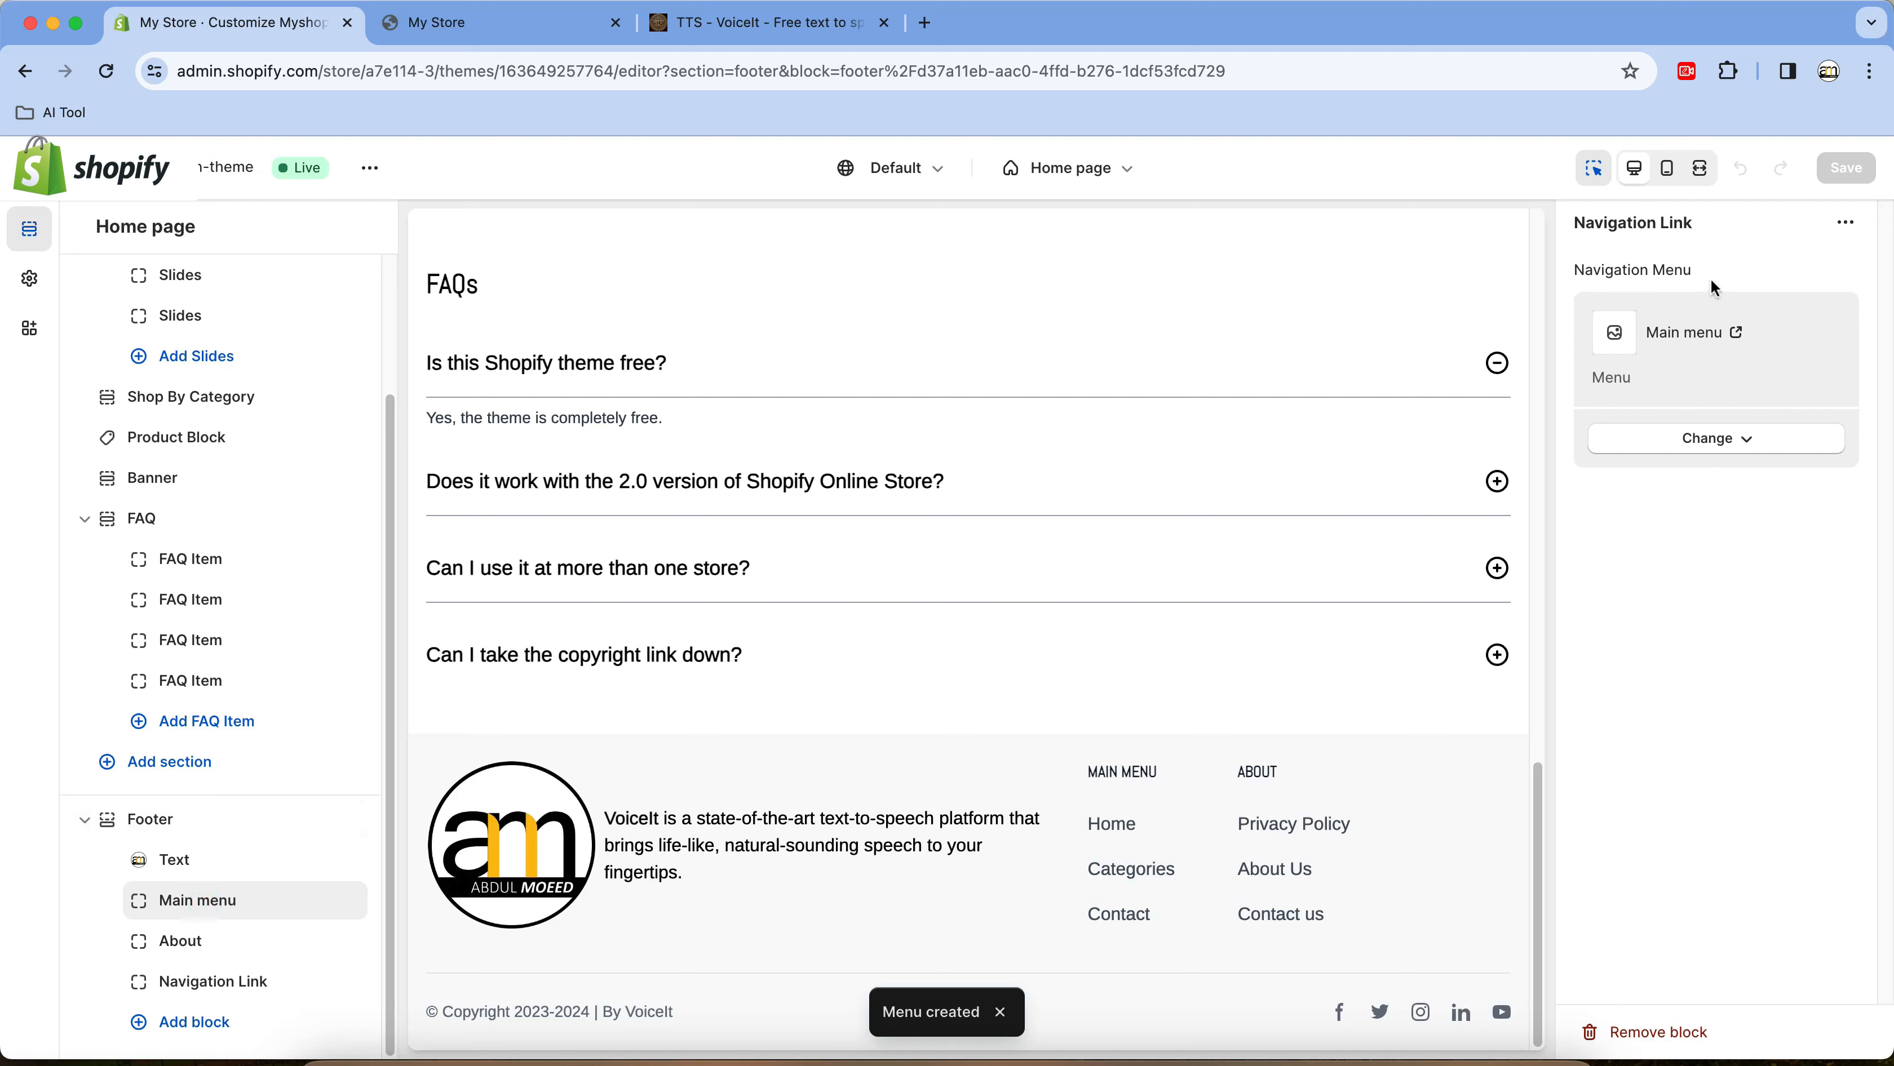
left_click(1742, 448)
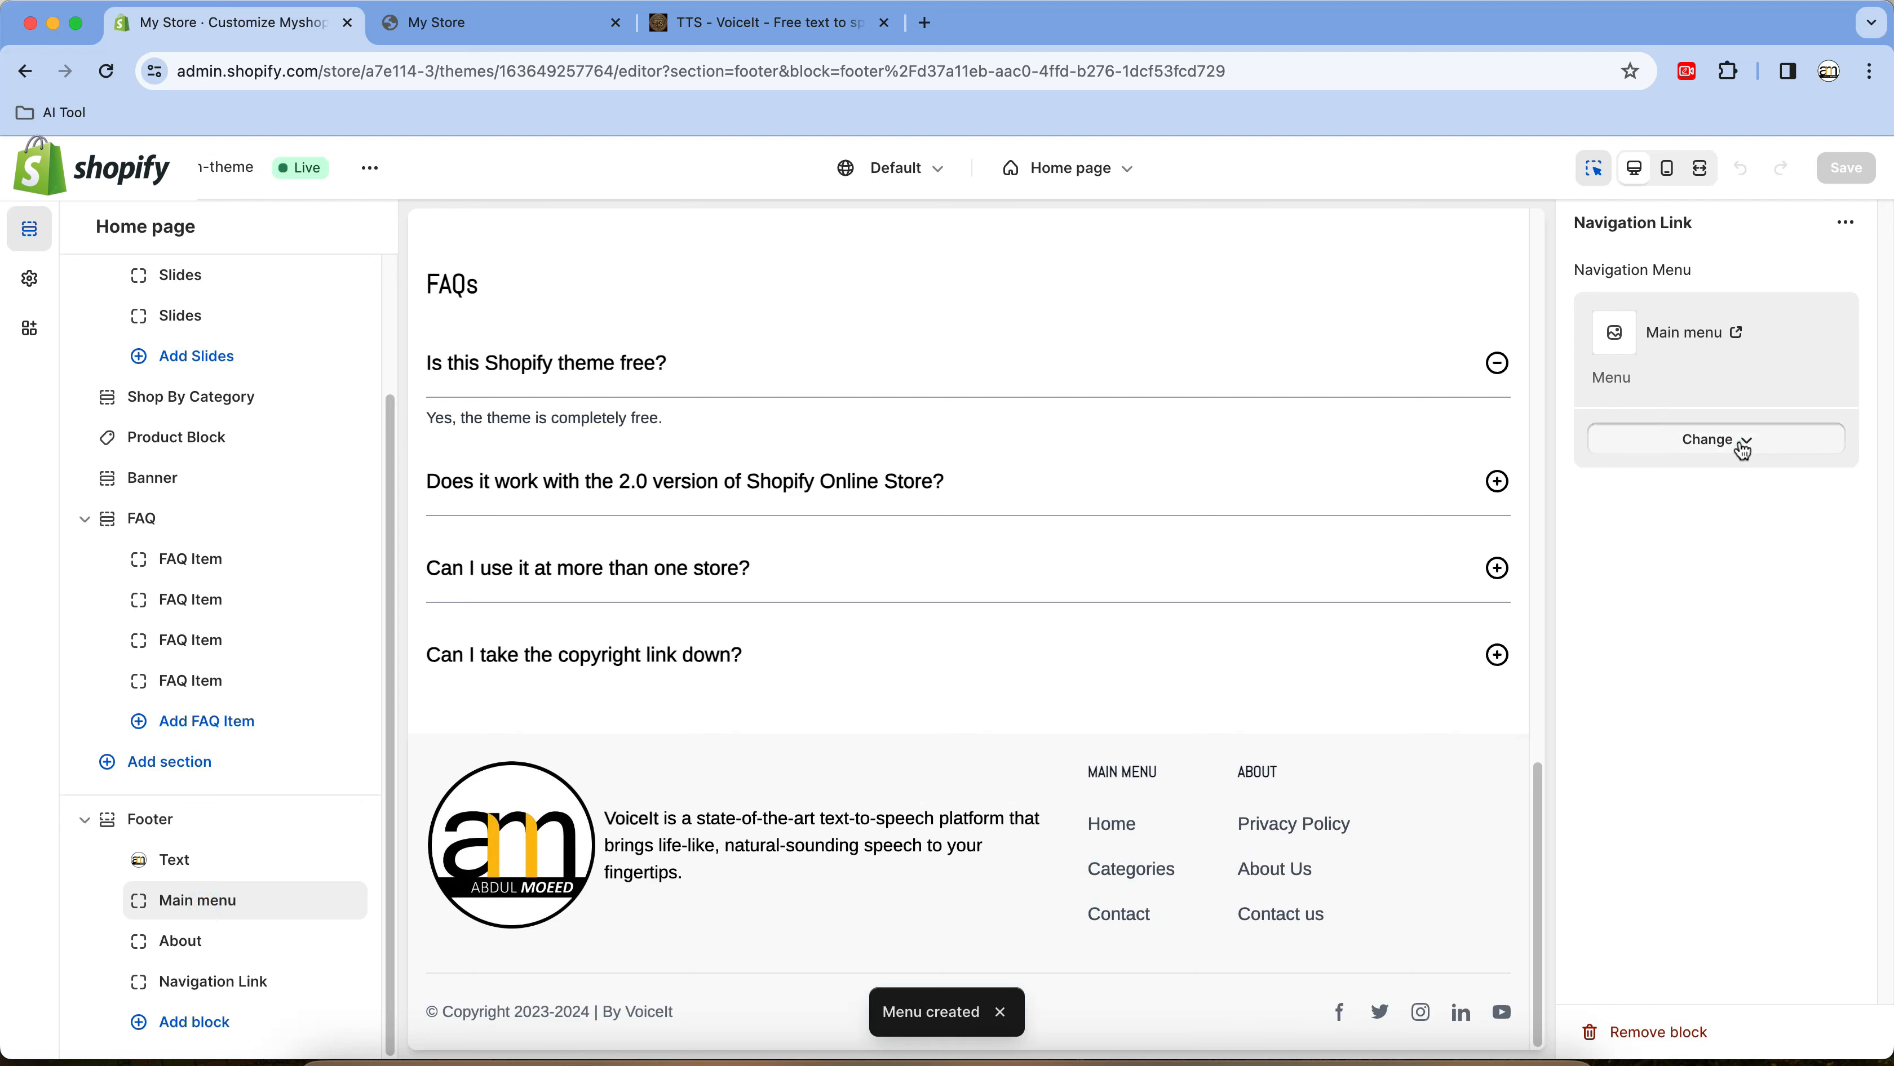
left_click(1747, 493)
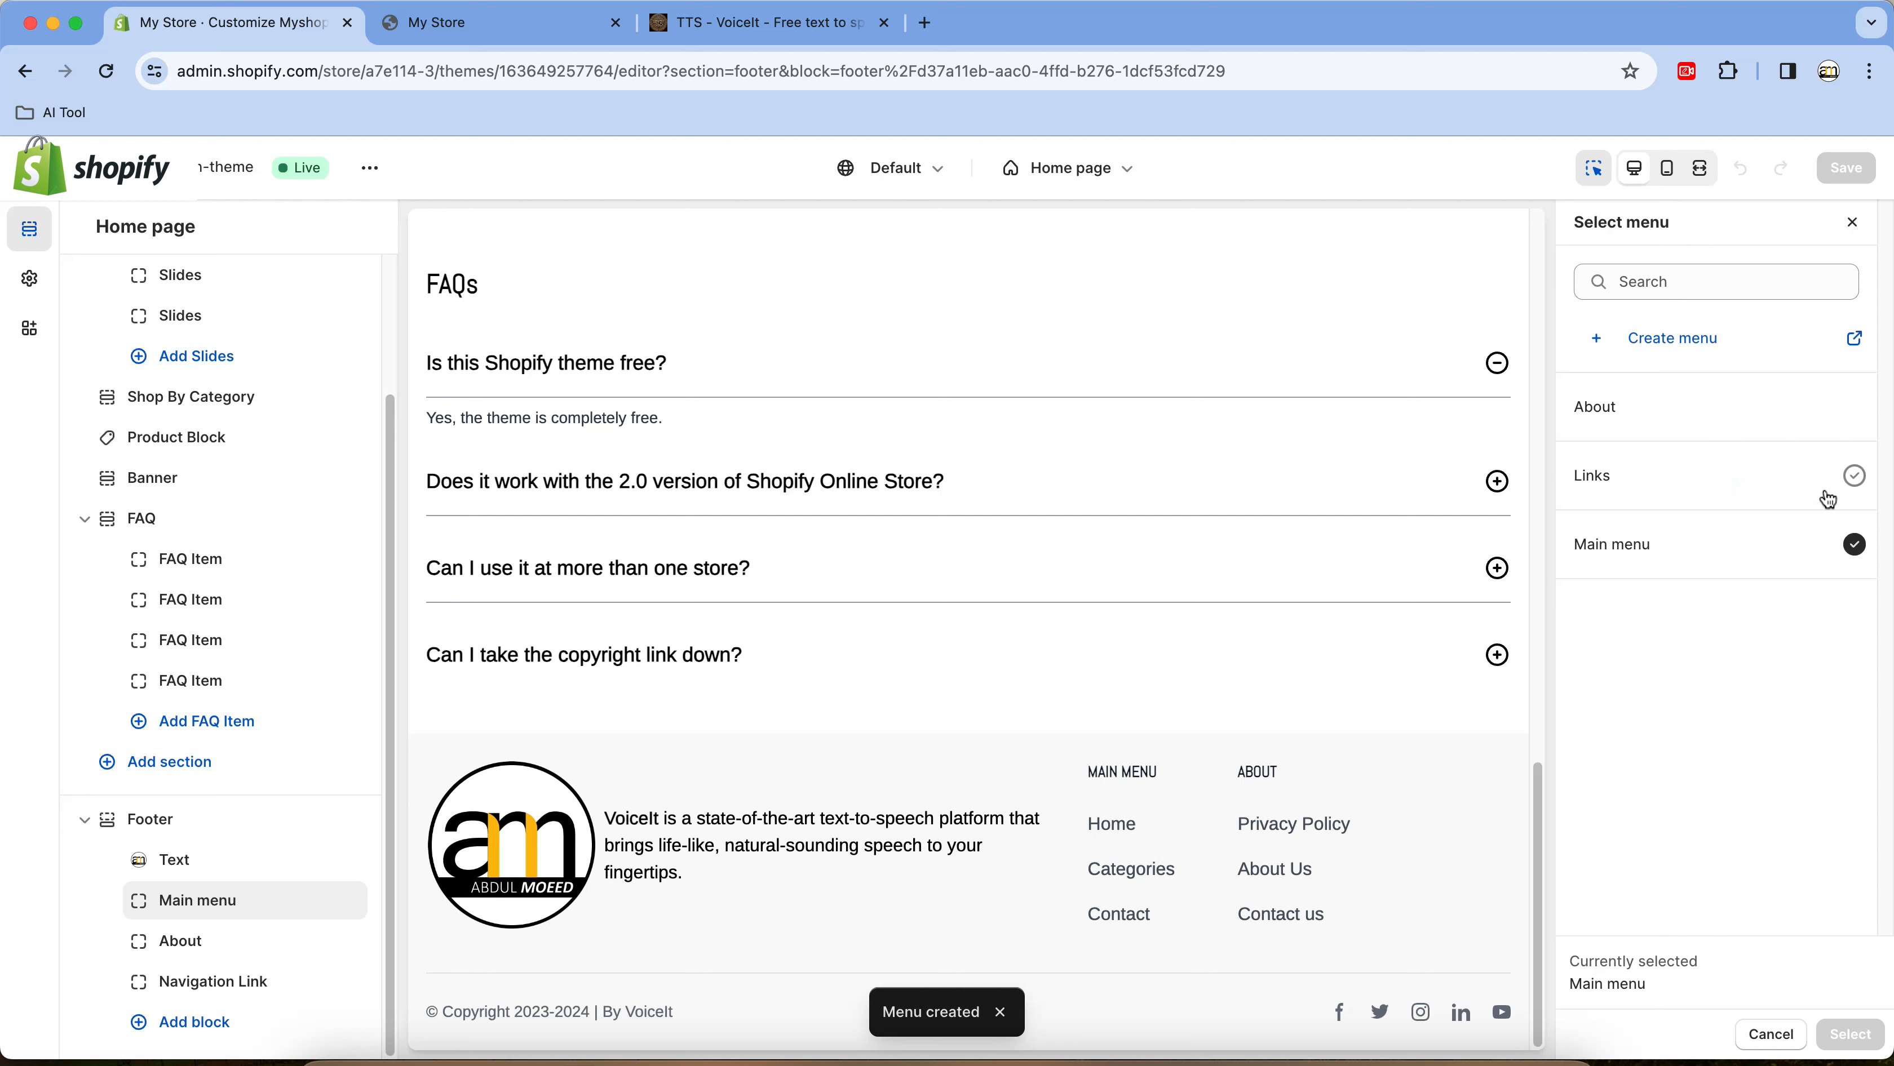
left_click(1847, 411)
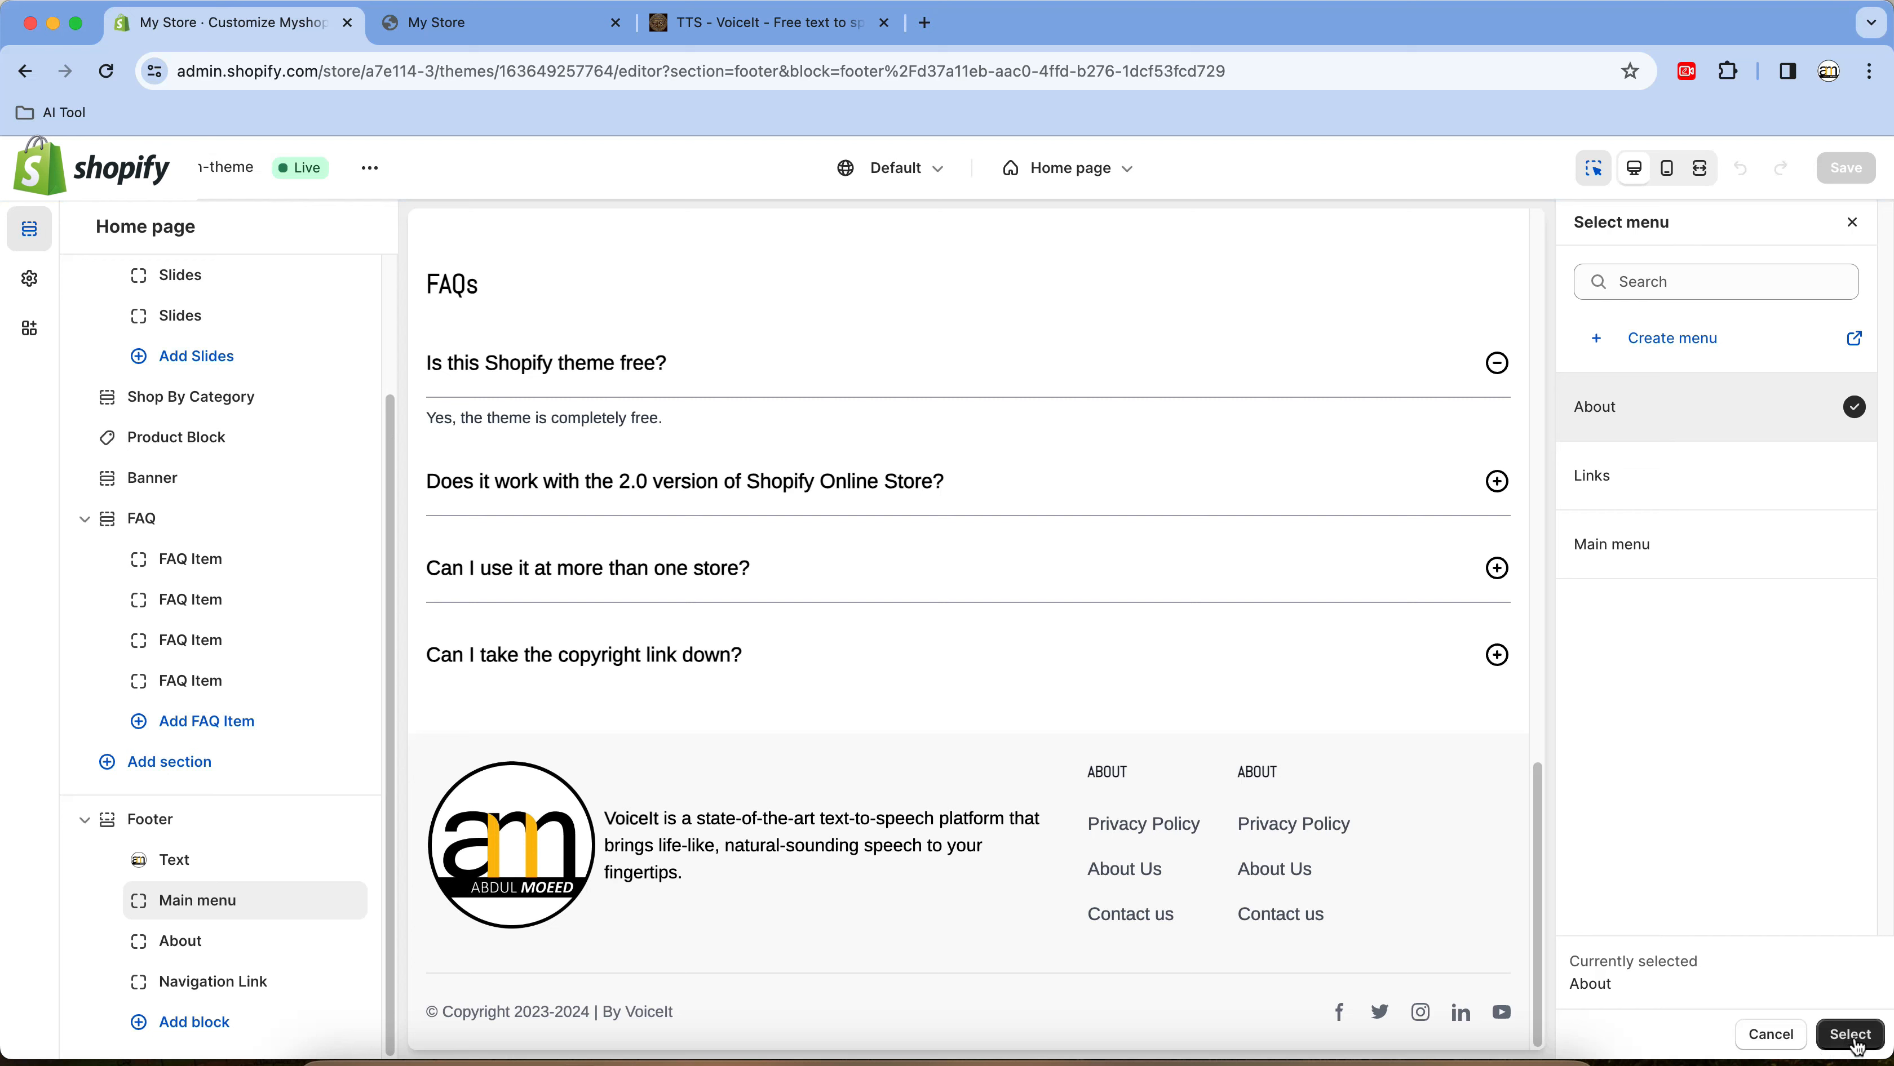
left_click(1850, 1035)
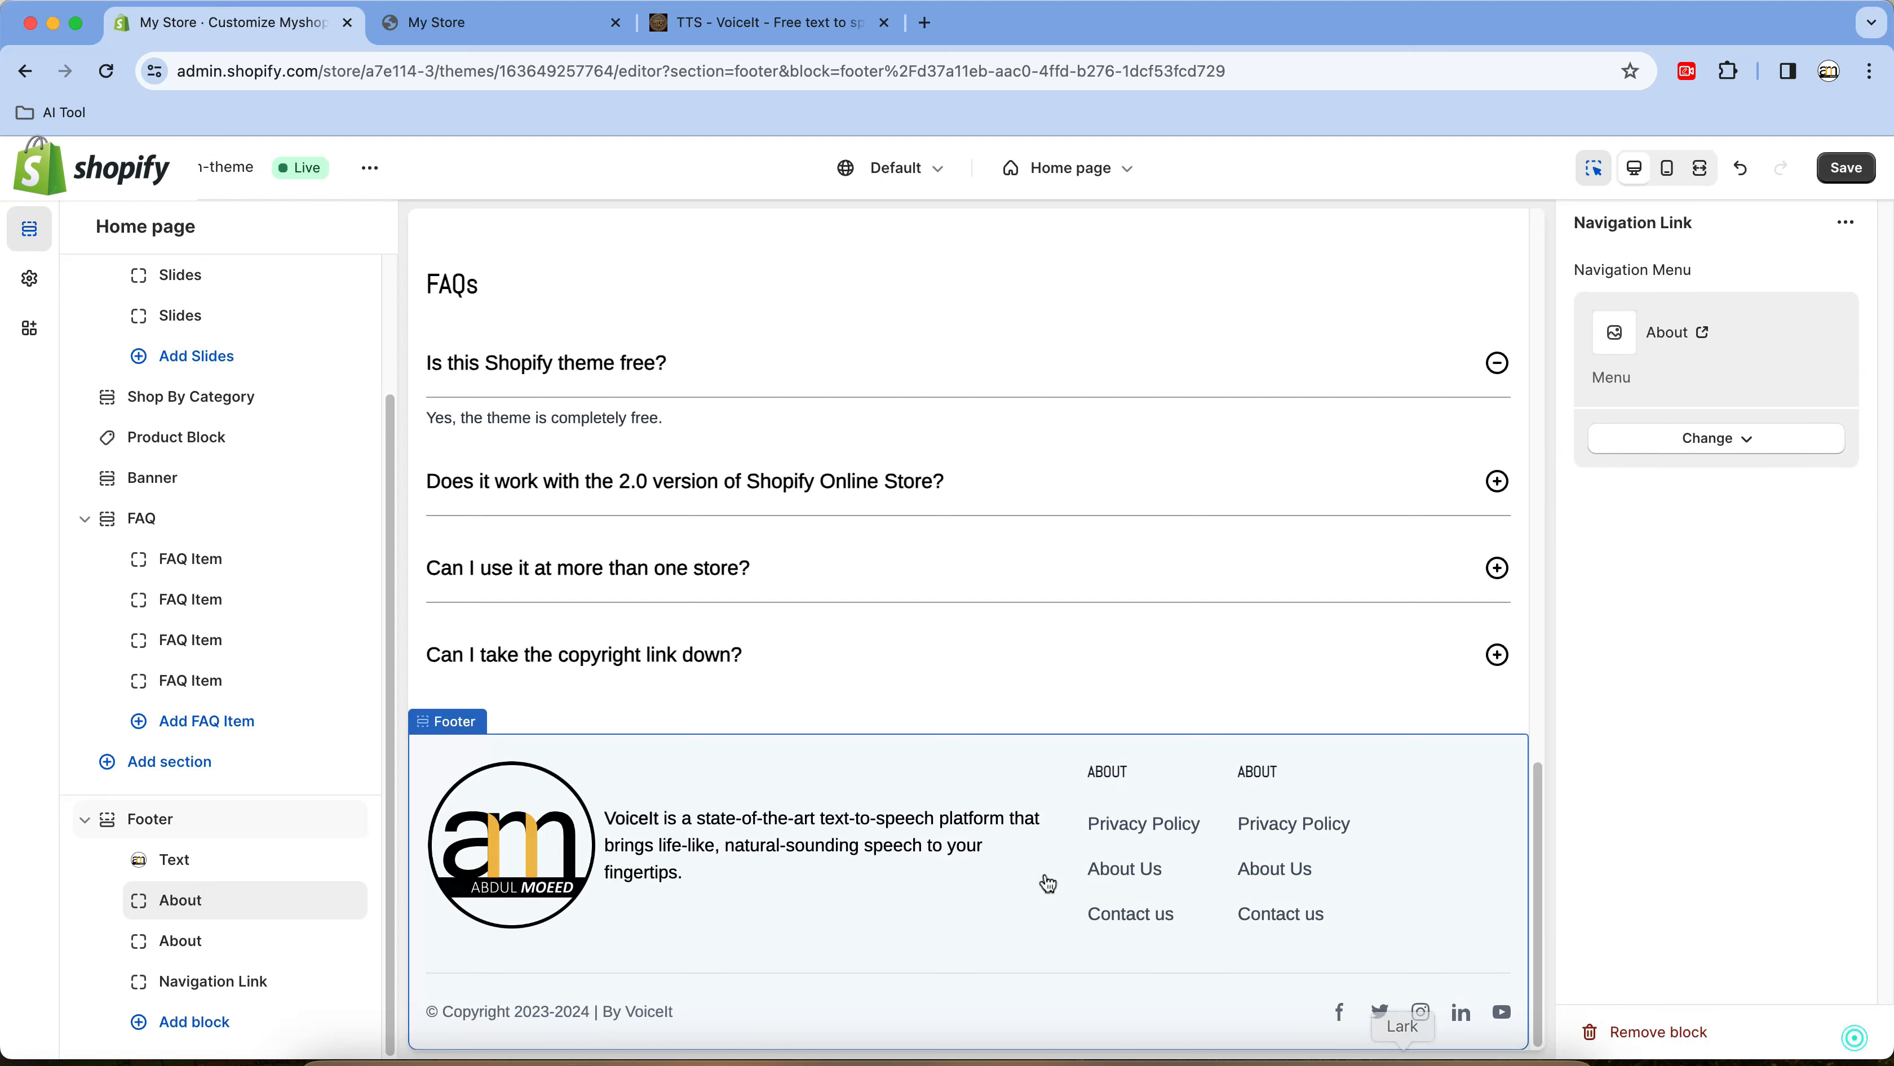
Try to switch the footer's second About block to the Links menu
left_click(183, 947)
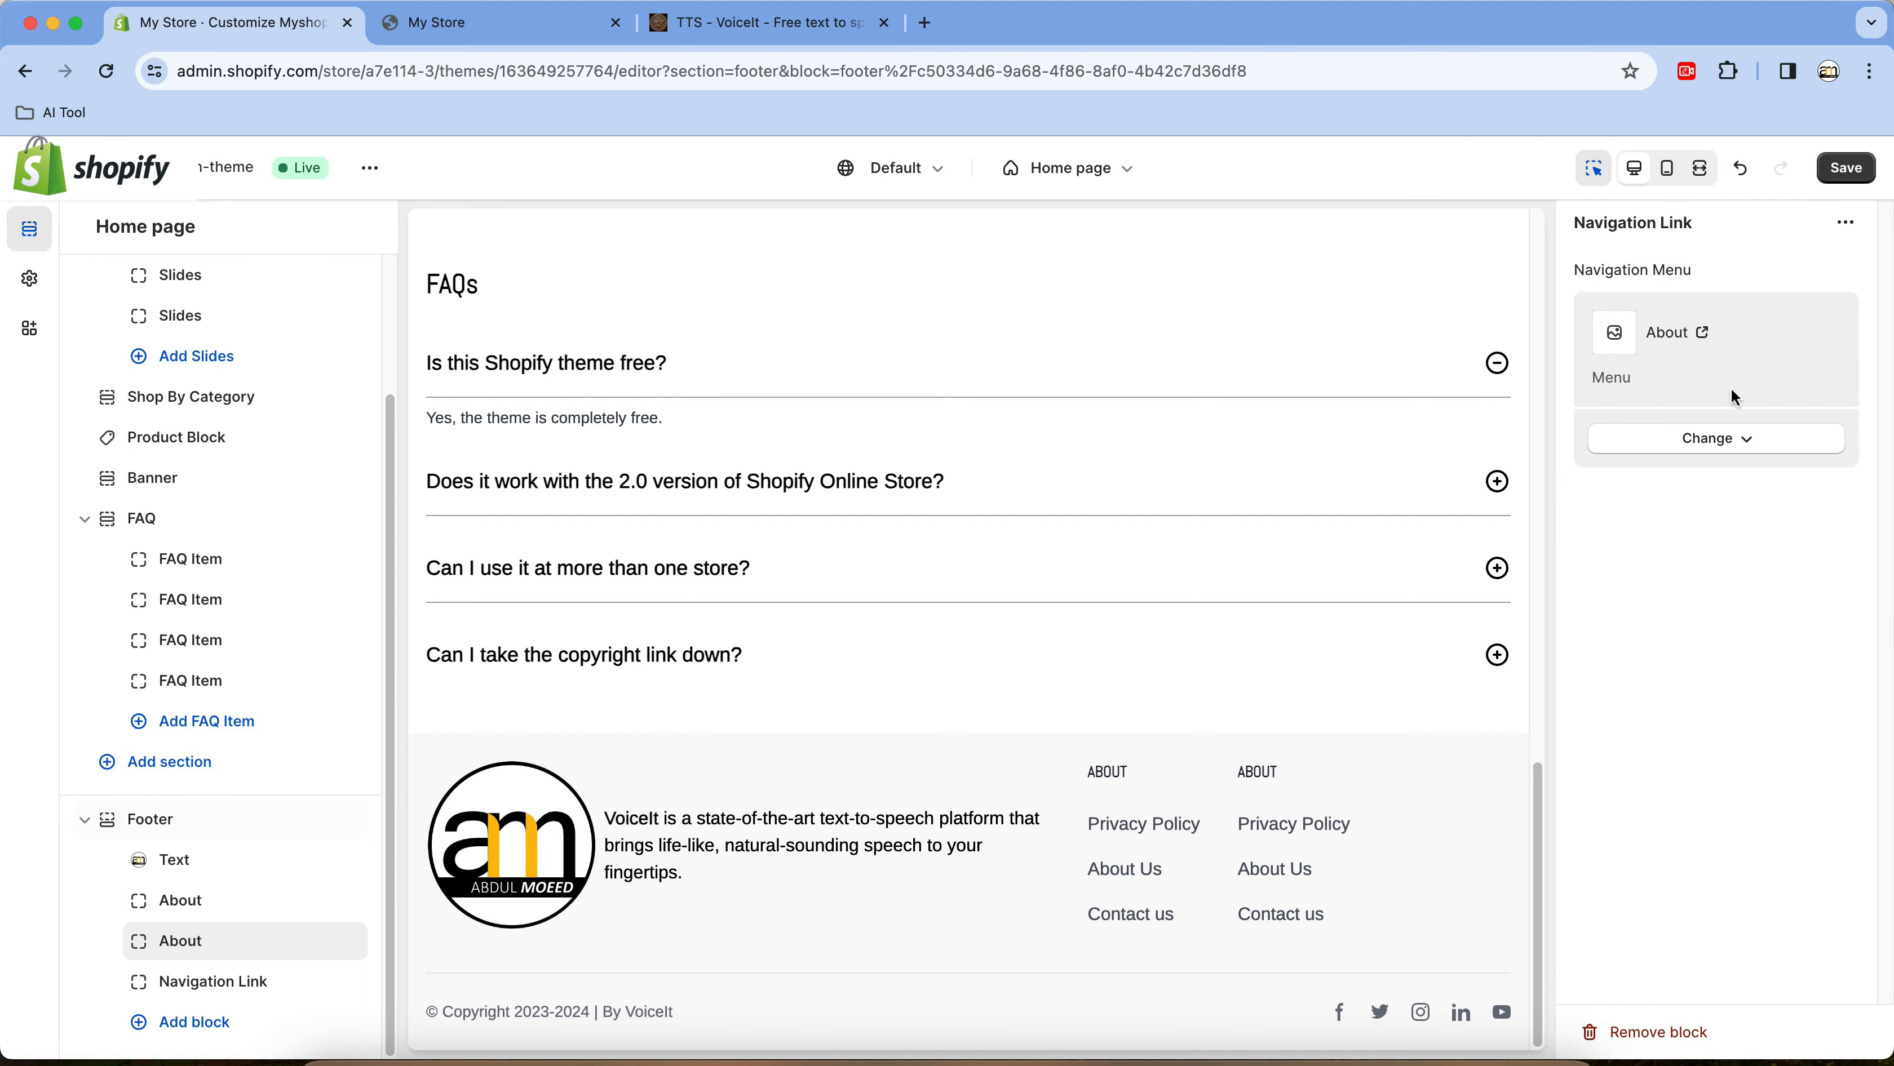
left_click(1755, 448)
left_click(1752, 489)
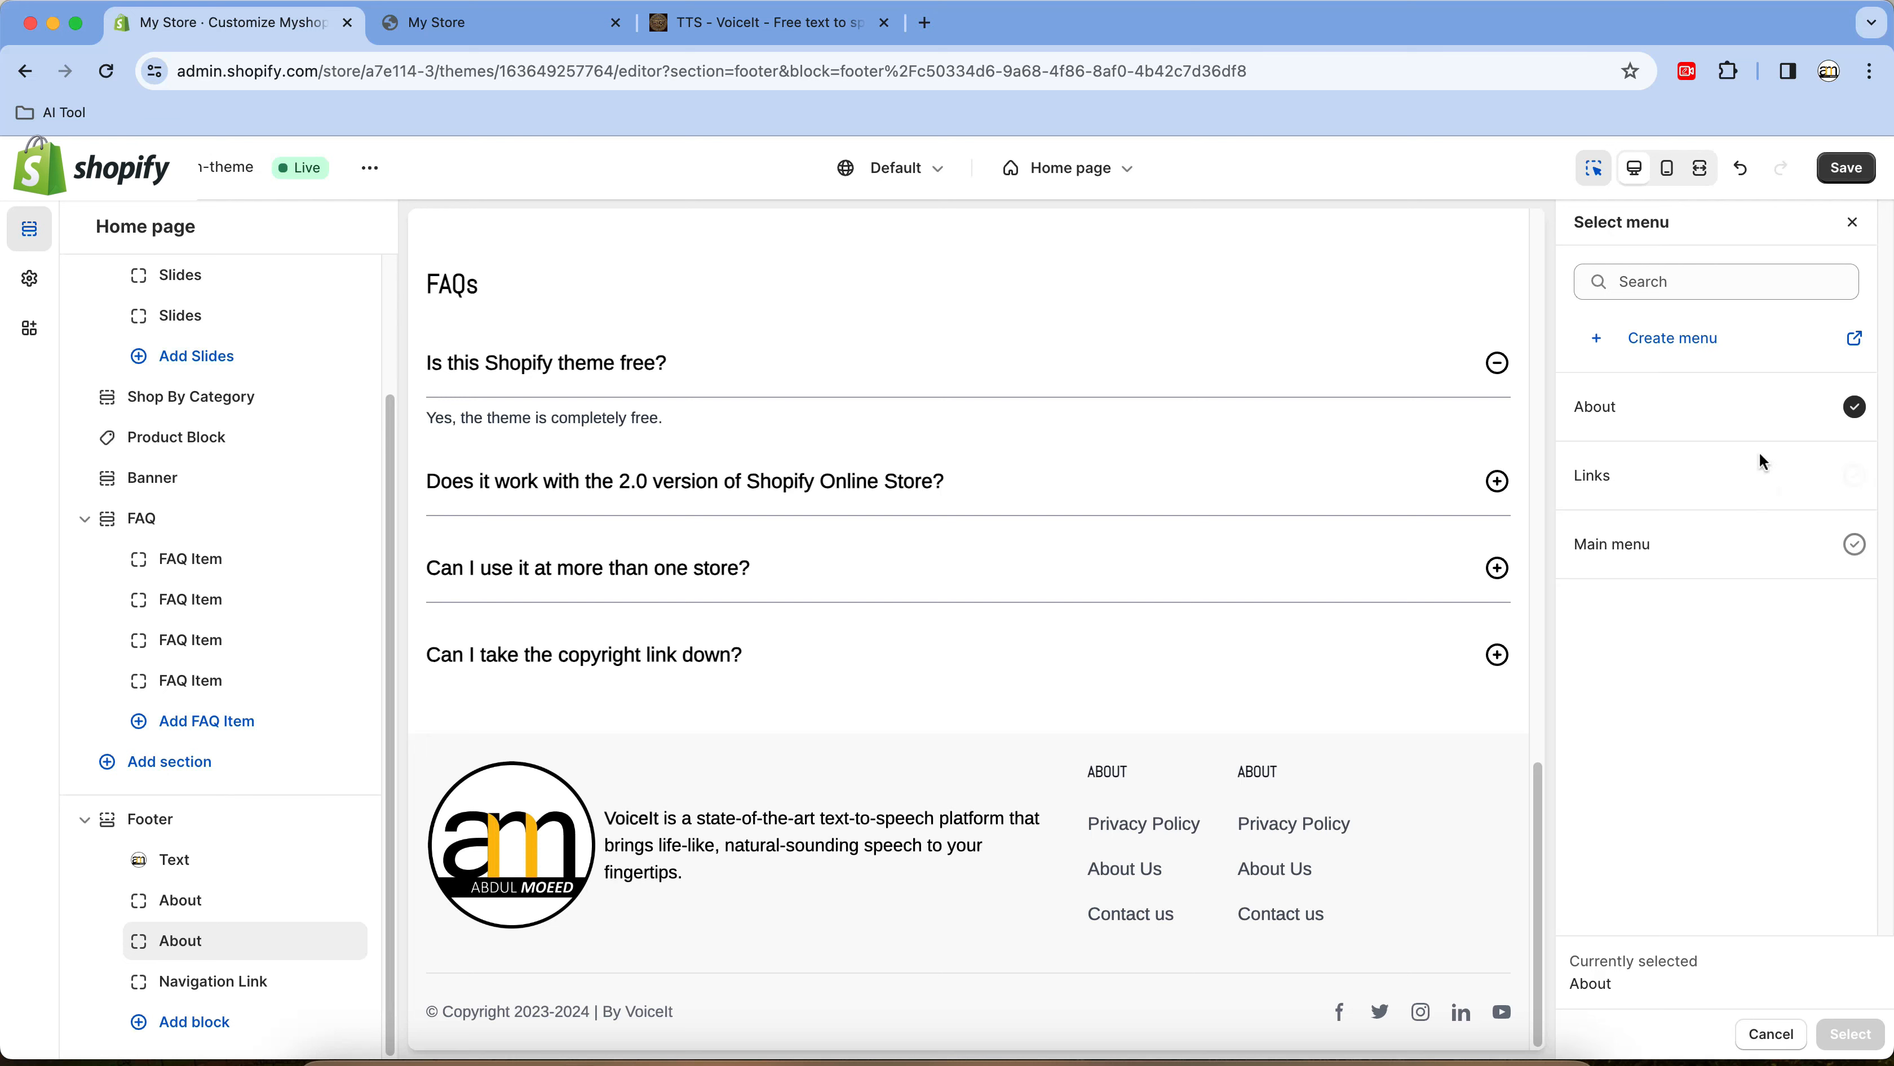
left_click(1761, 470)
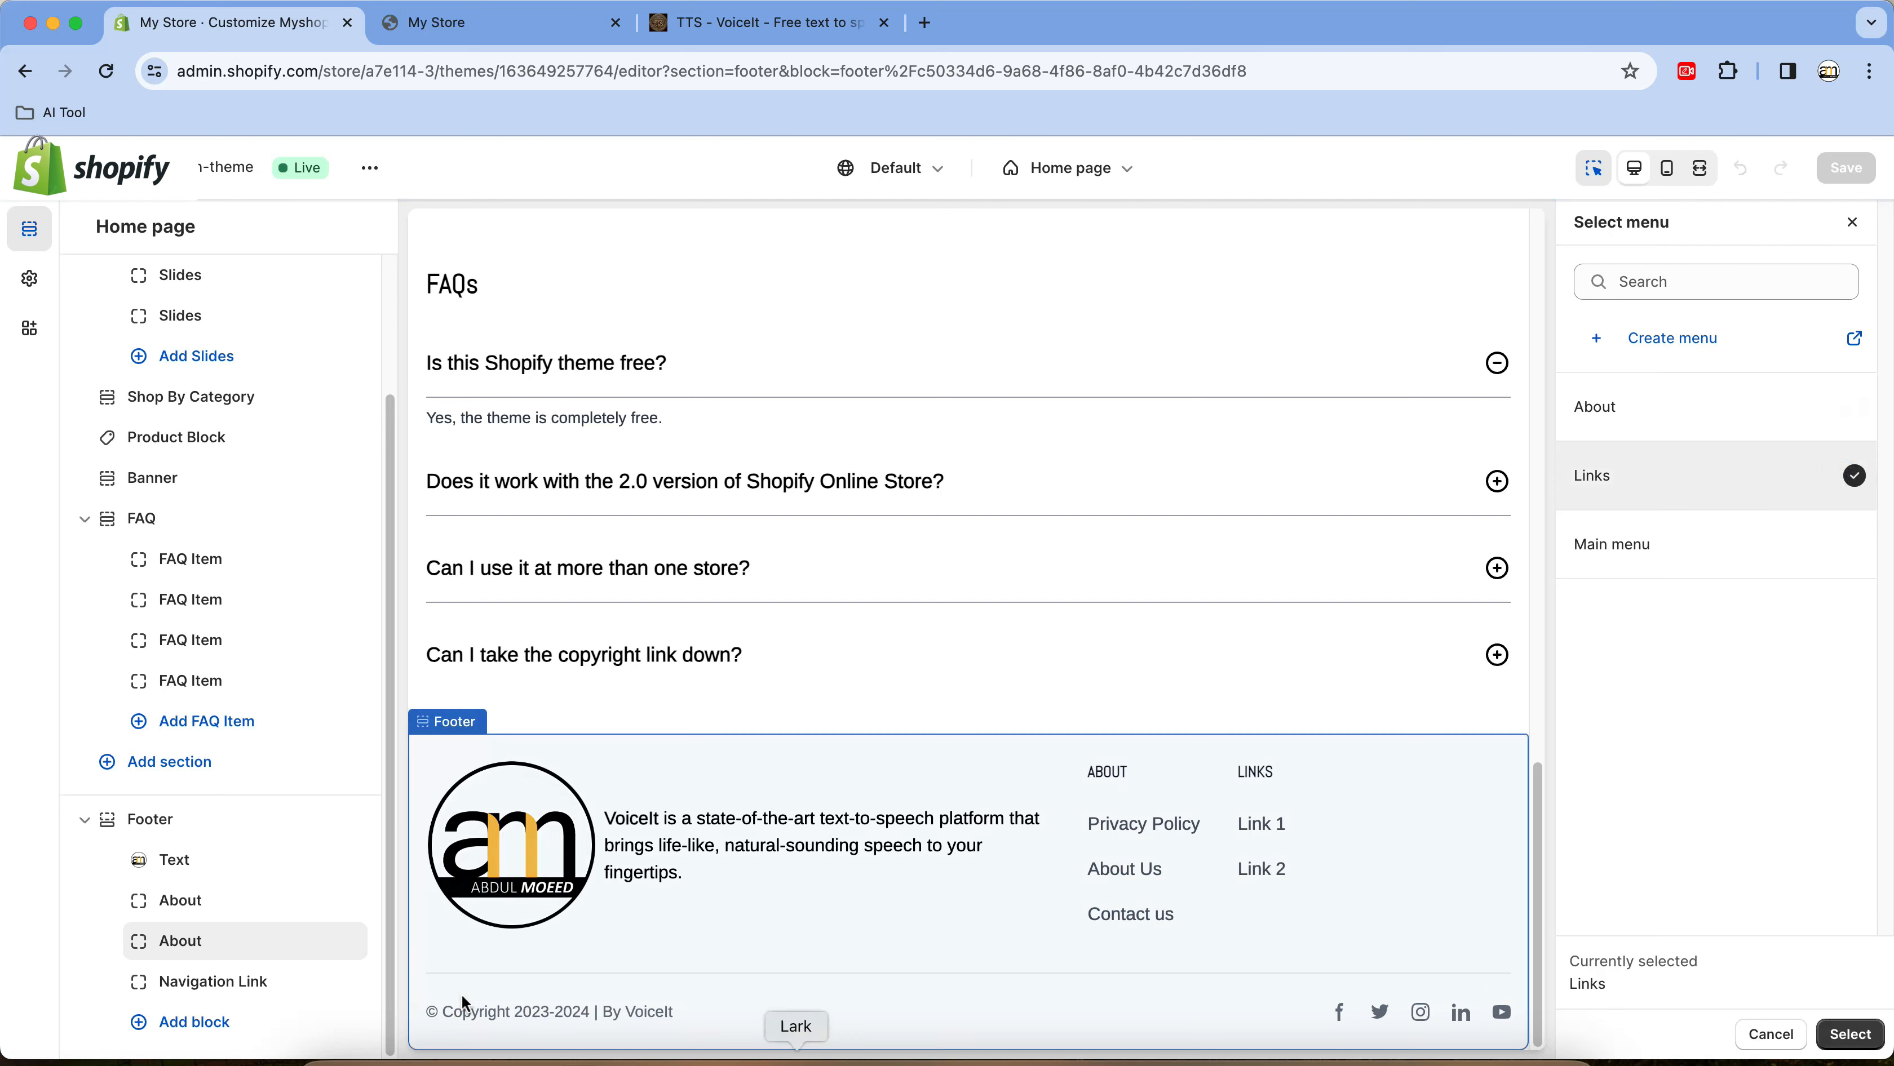
Assign the Main menu to the footer's empty Navigation Link block, save the theme and view the storefront's footer
left_click(228, 981)
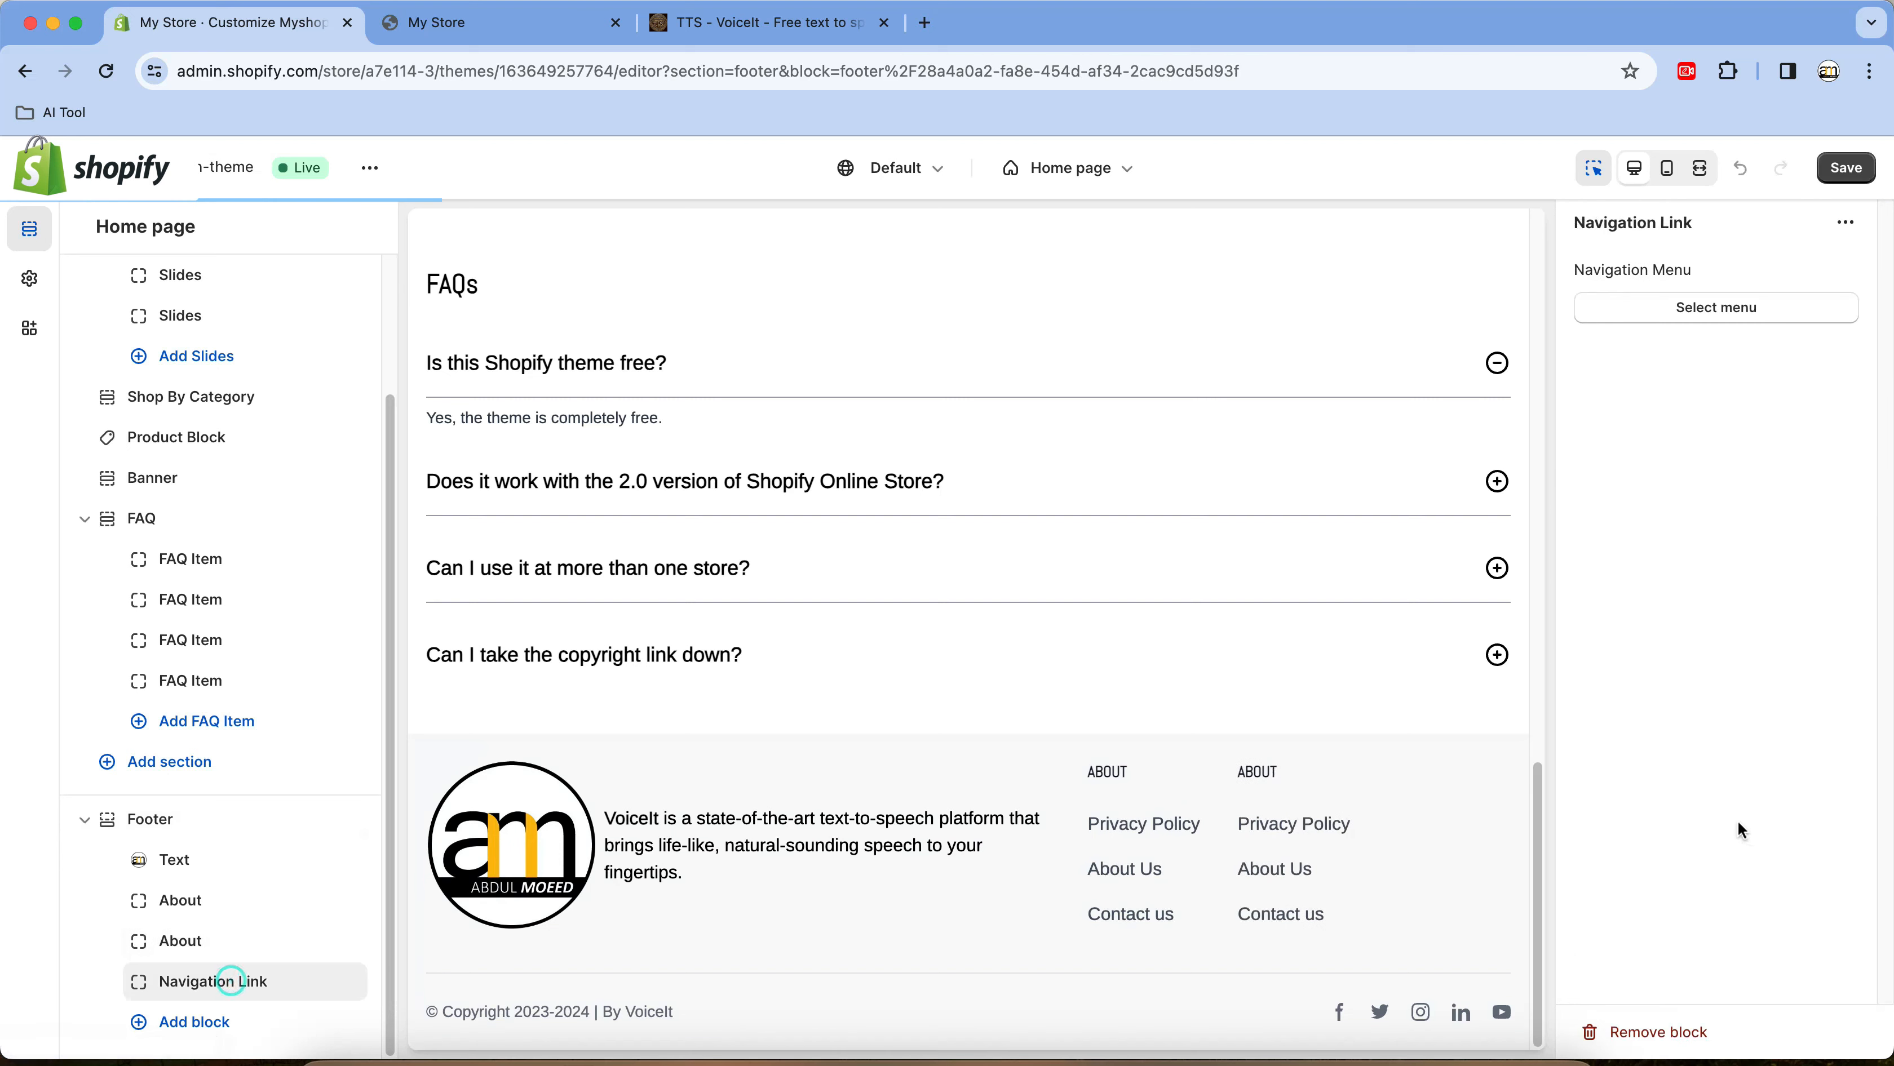
left_click(1712, 310)
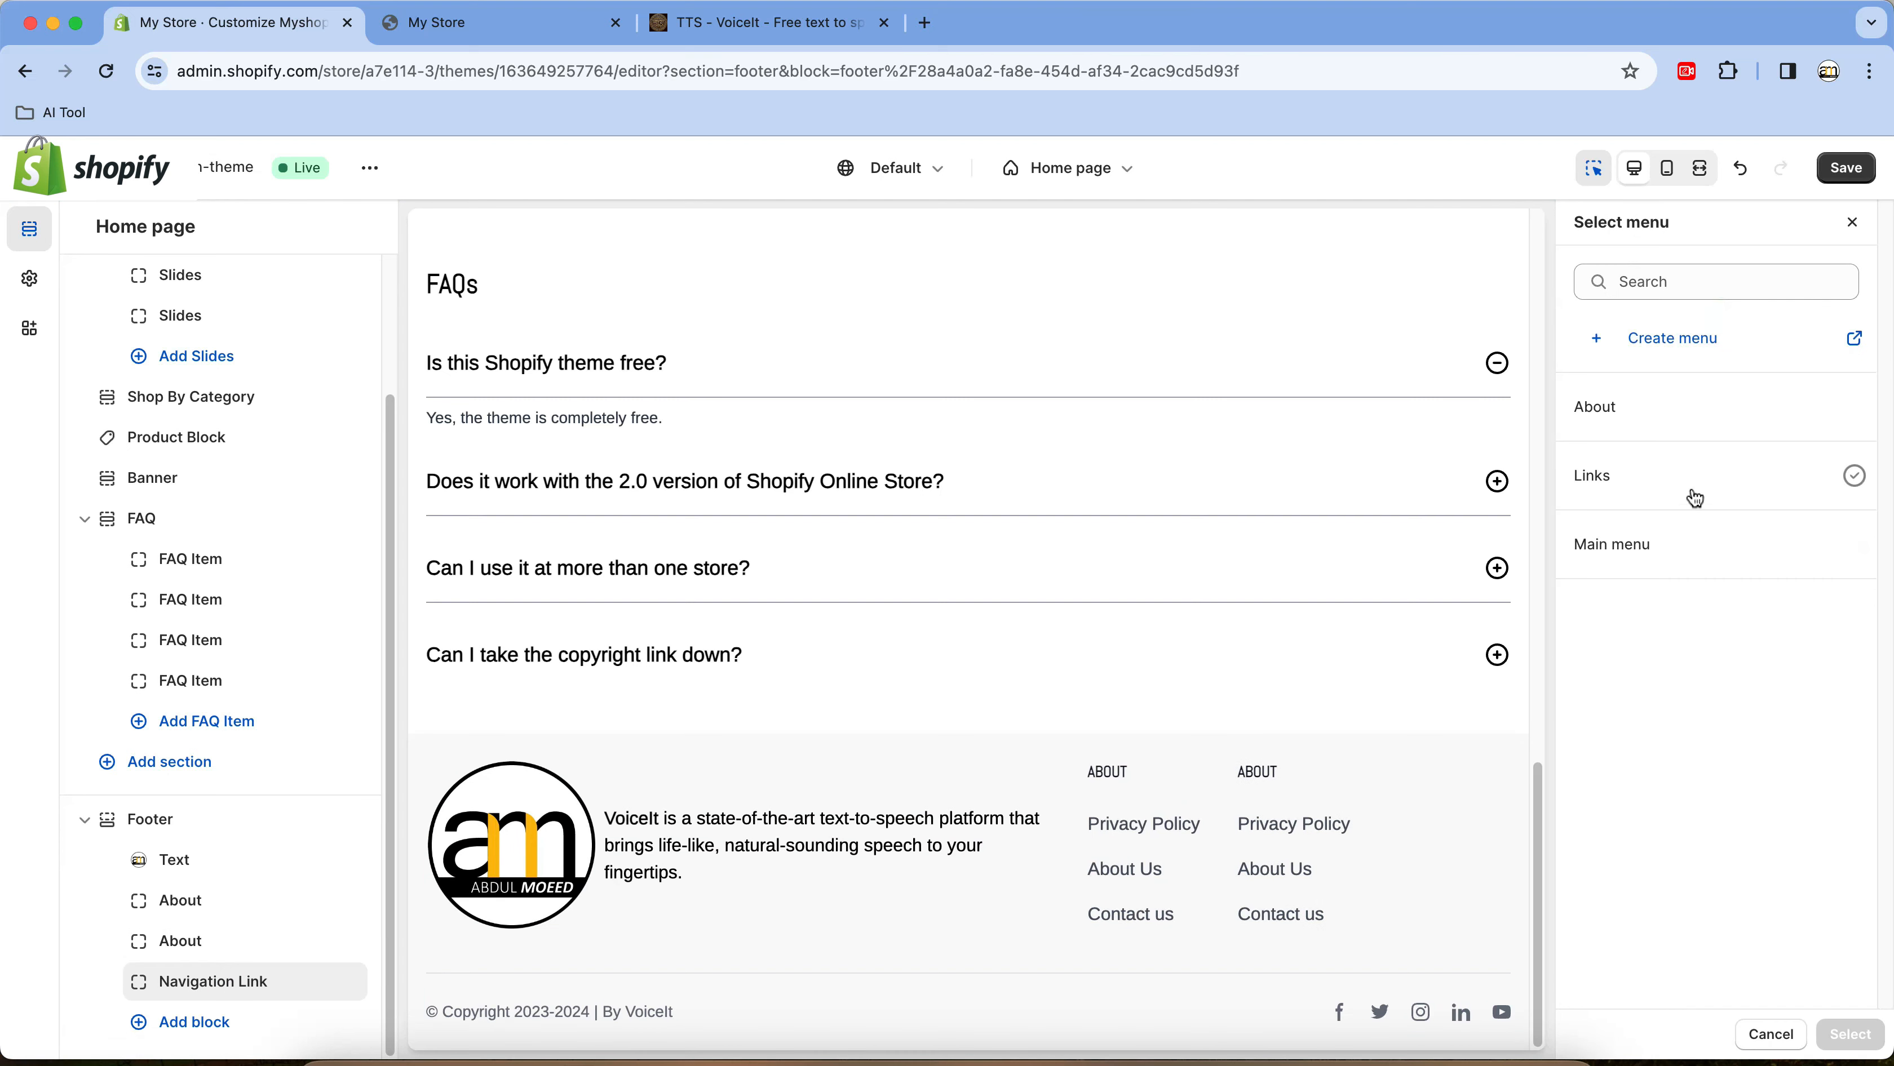
left_click(1771, 547)
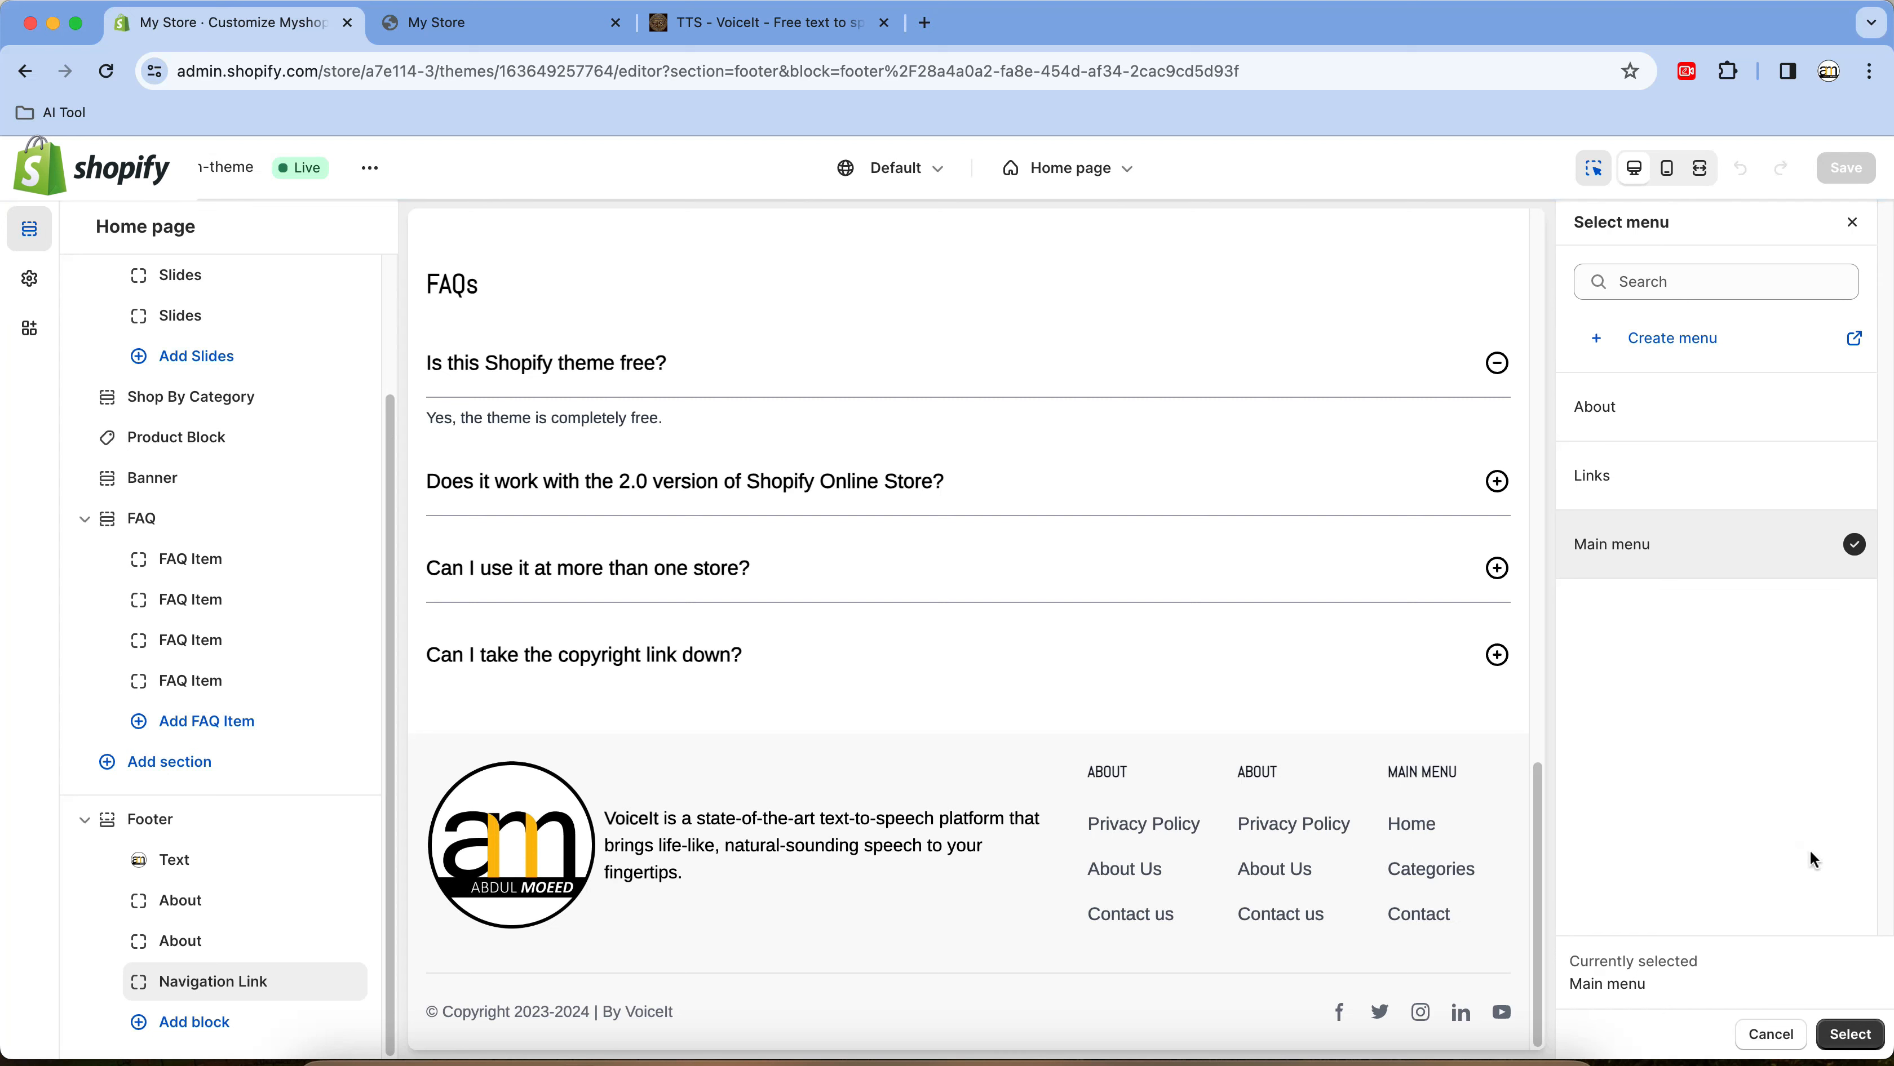
key("ctrl+Tab")
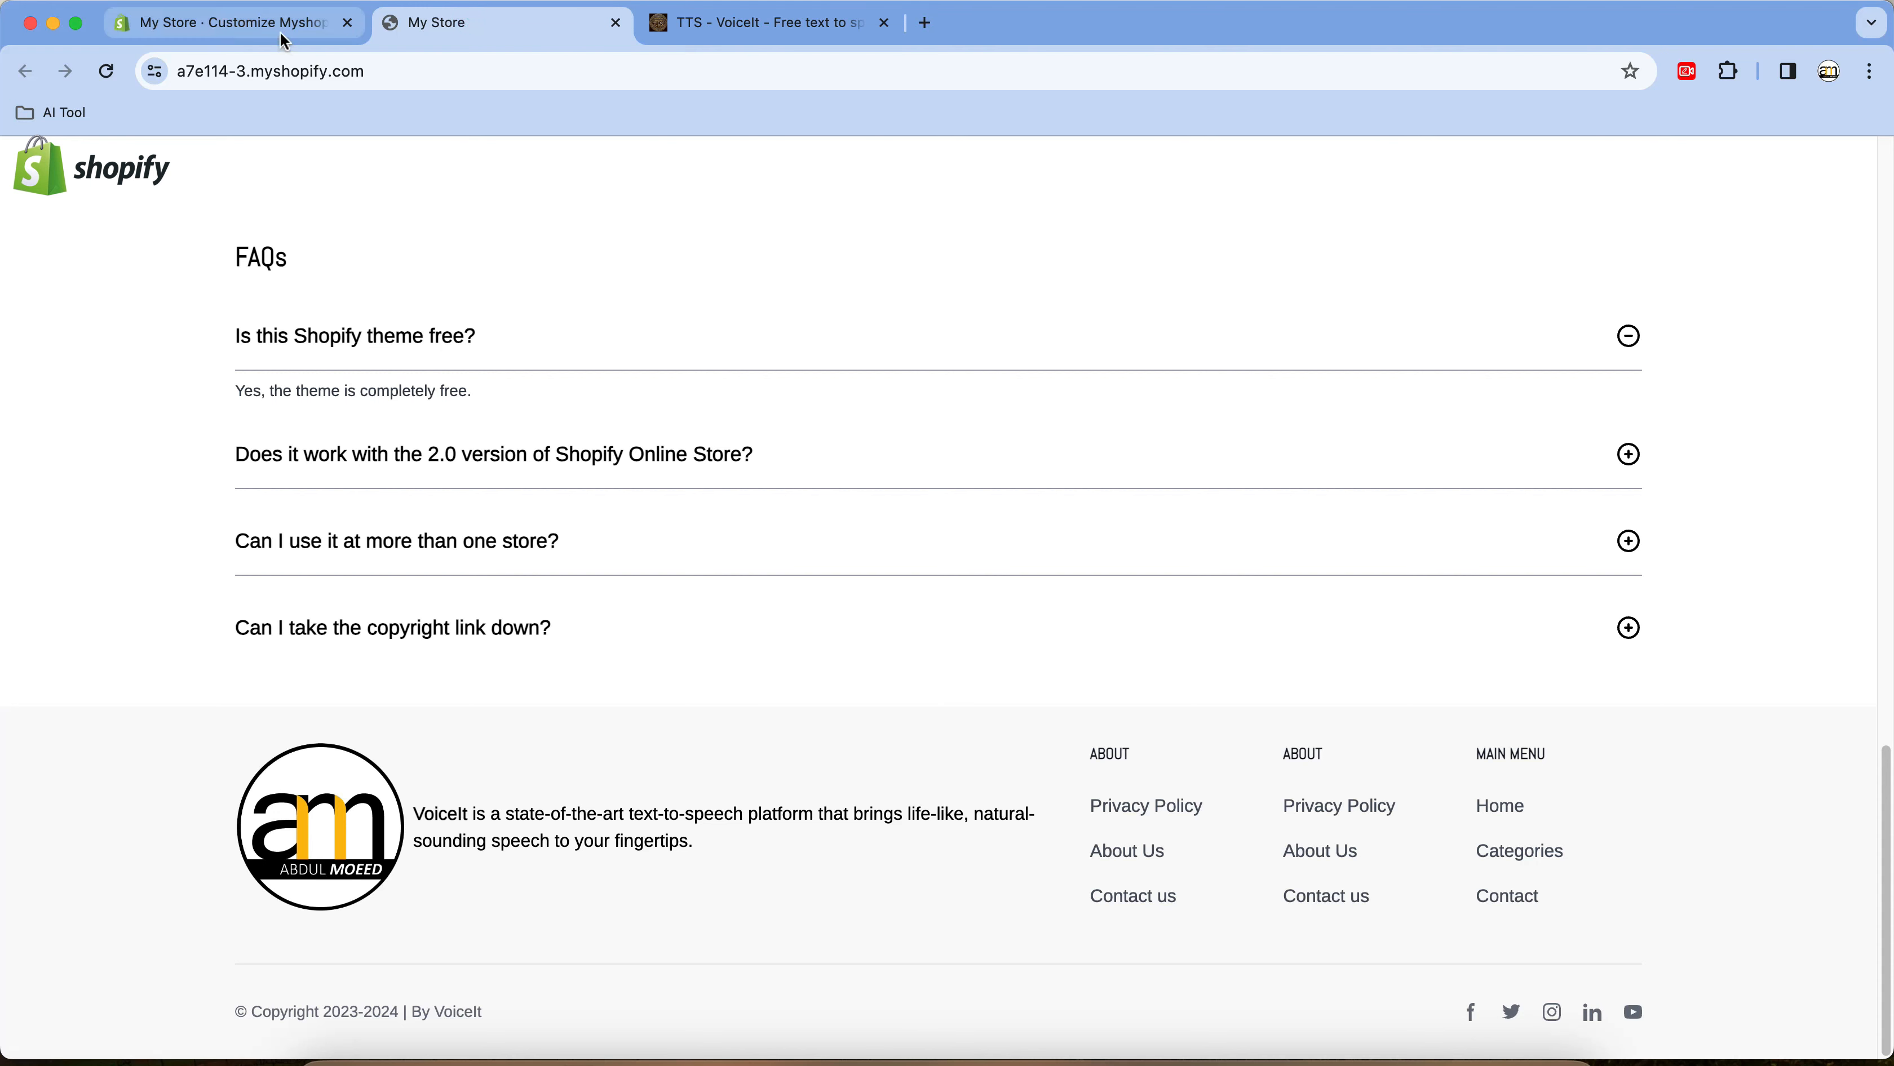
Return to the theme editor and set both the Facebook and Twitter links in the theme's social media settings to "#"
left_click(239, 22)
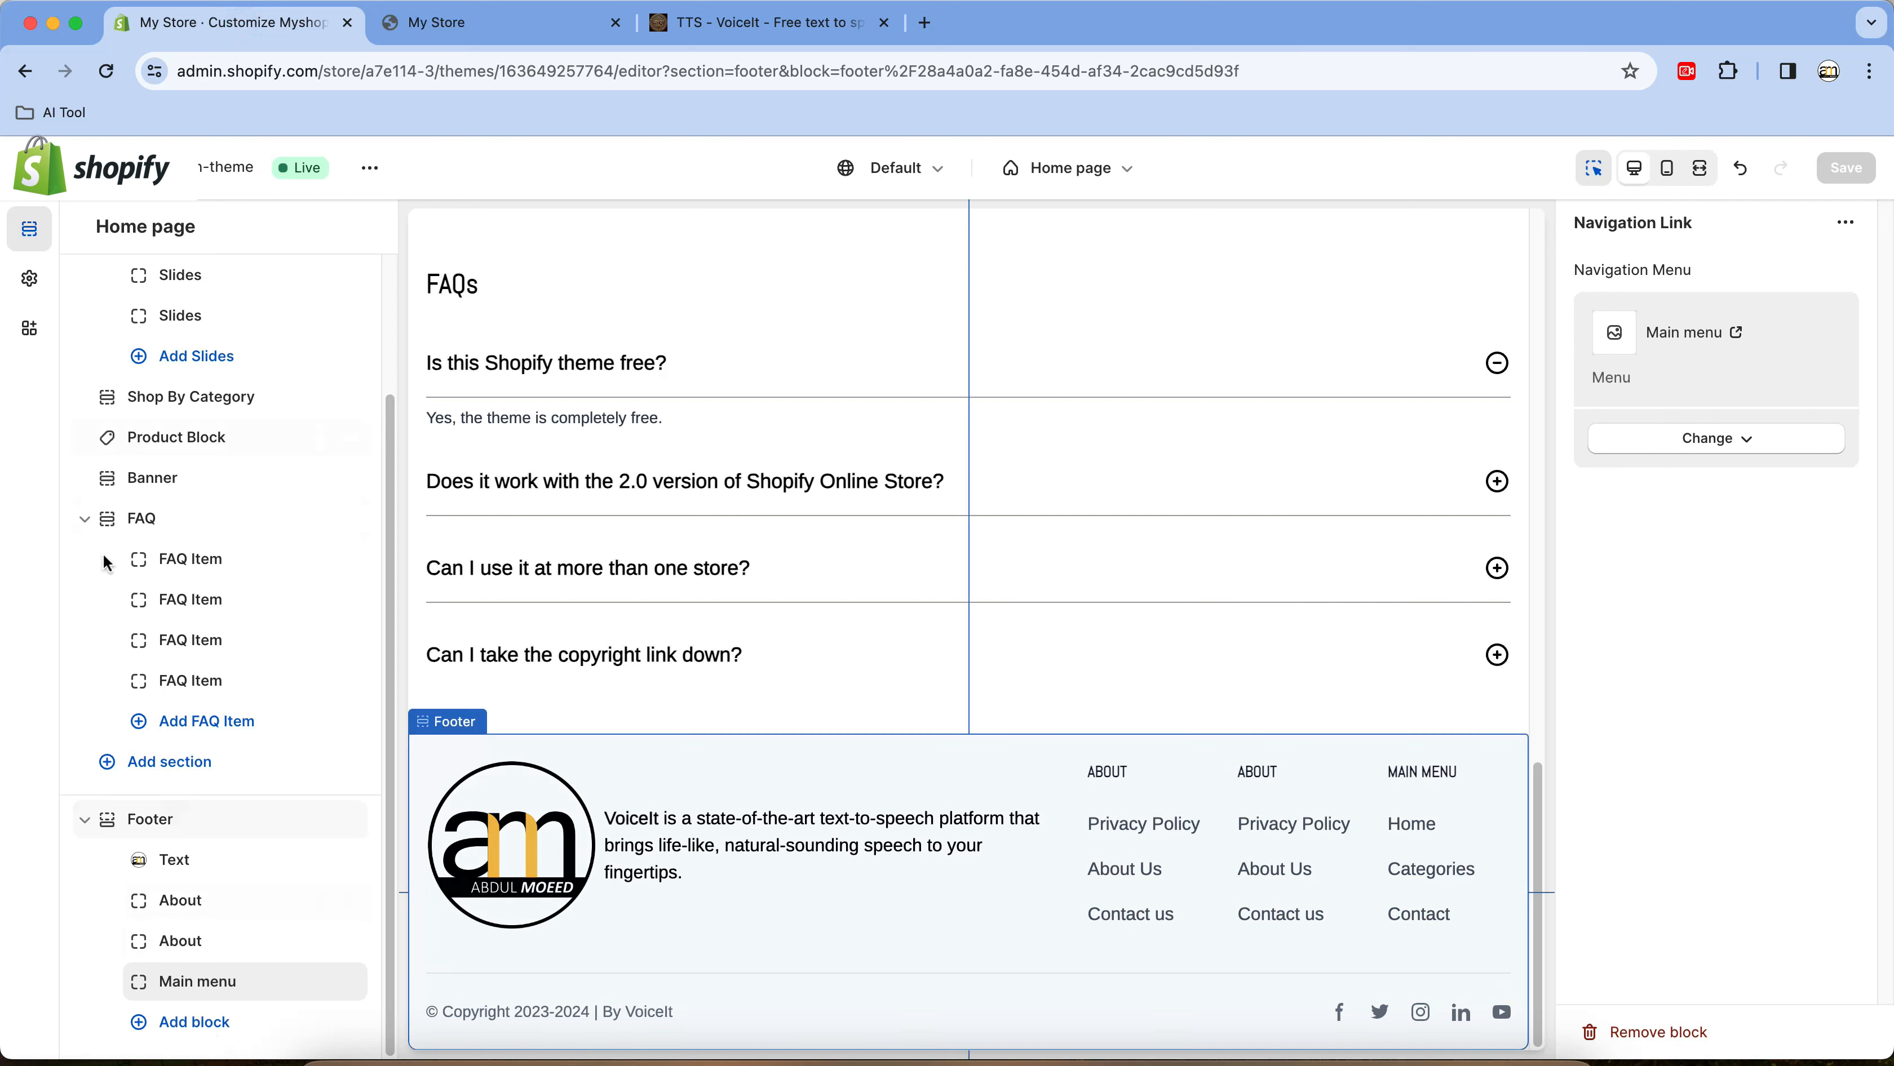
left_click(84, 524)
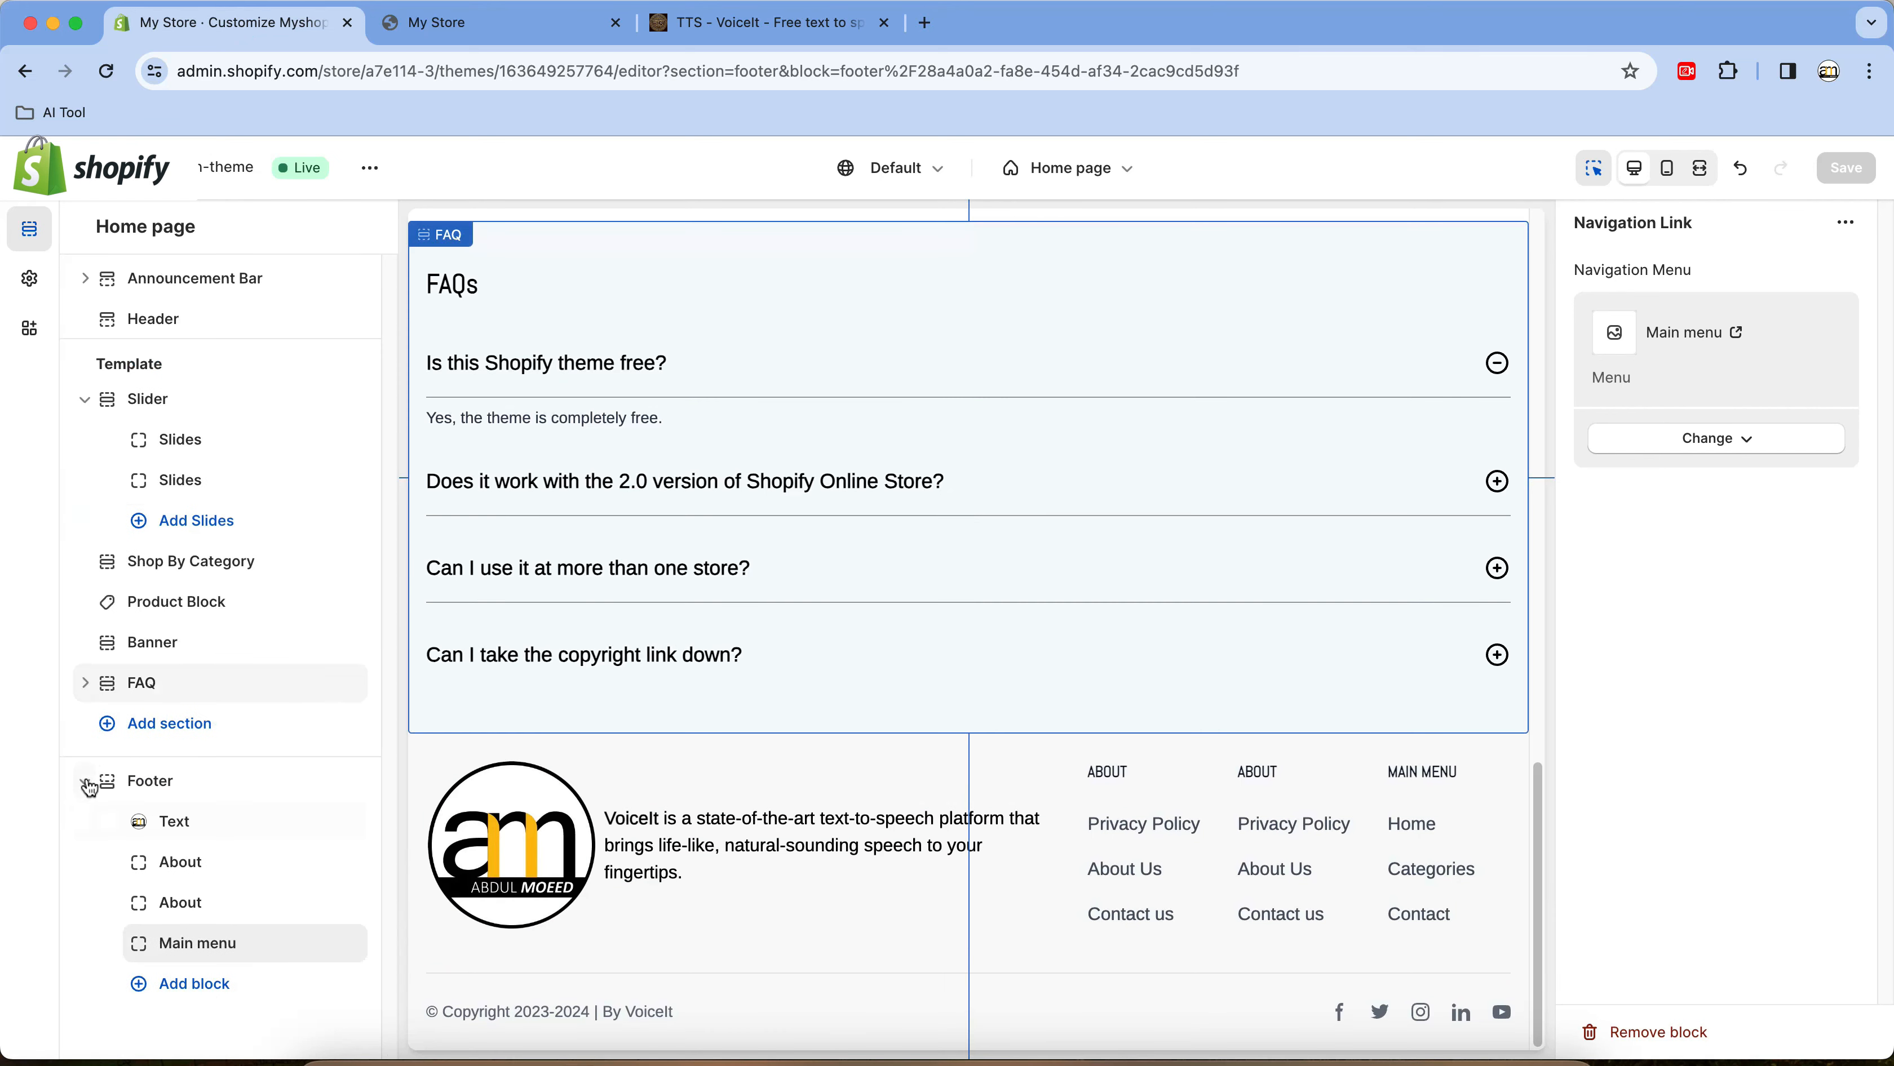
left_click(85, 780)
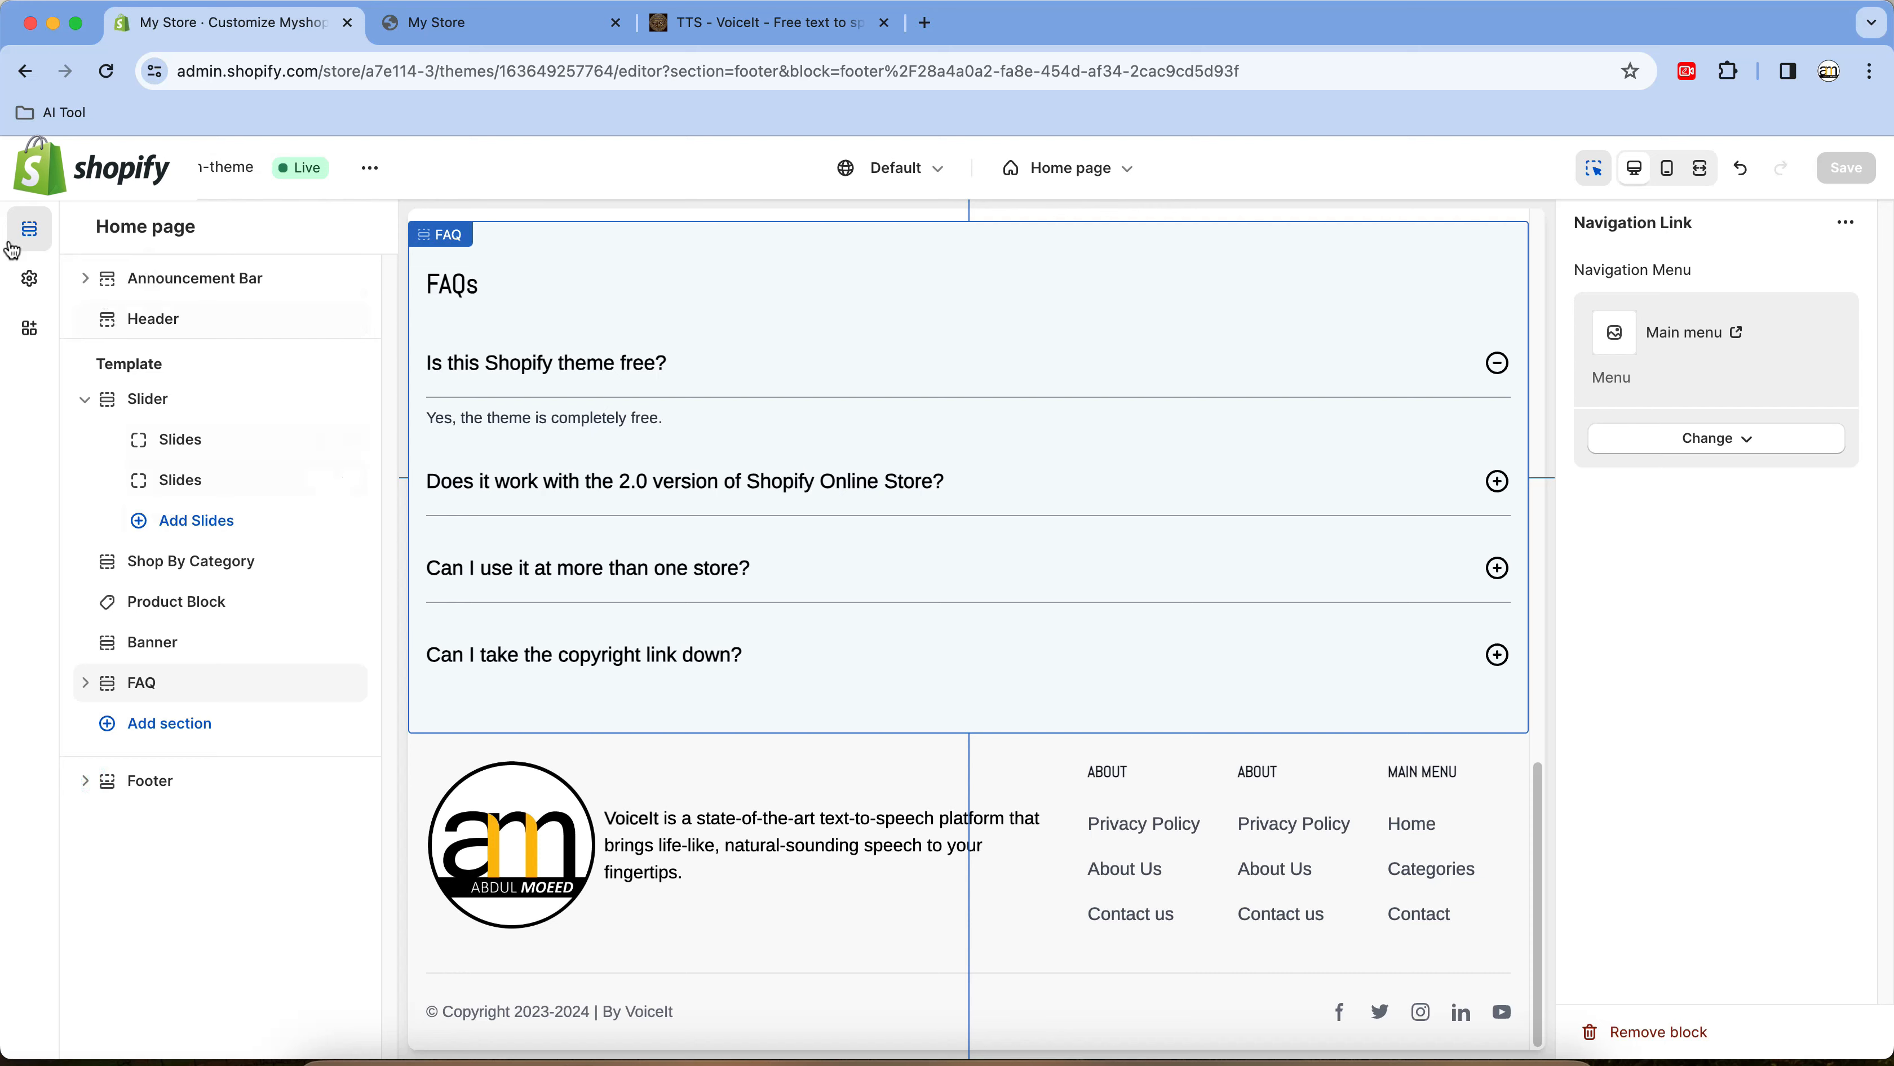
left_click(30, 278)
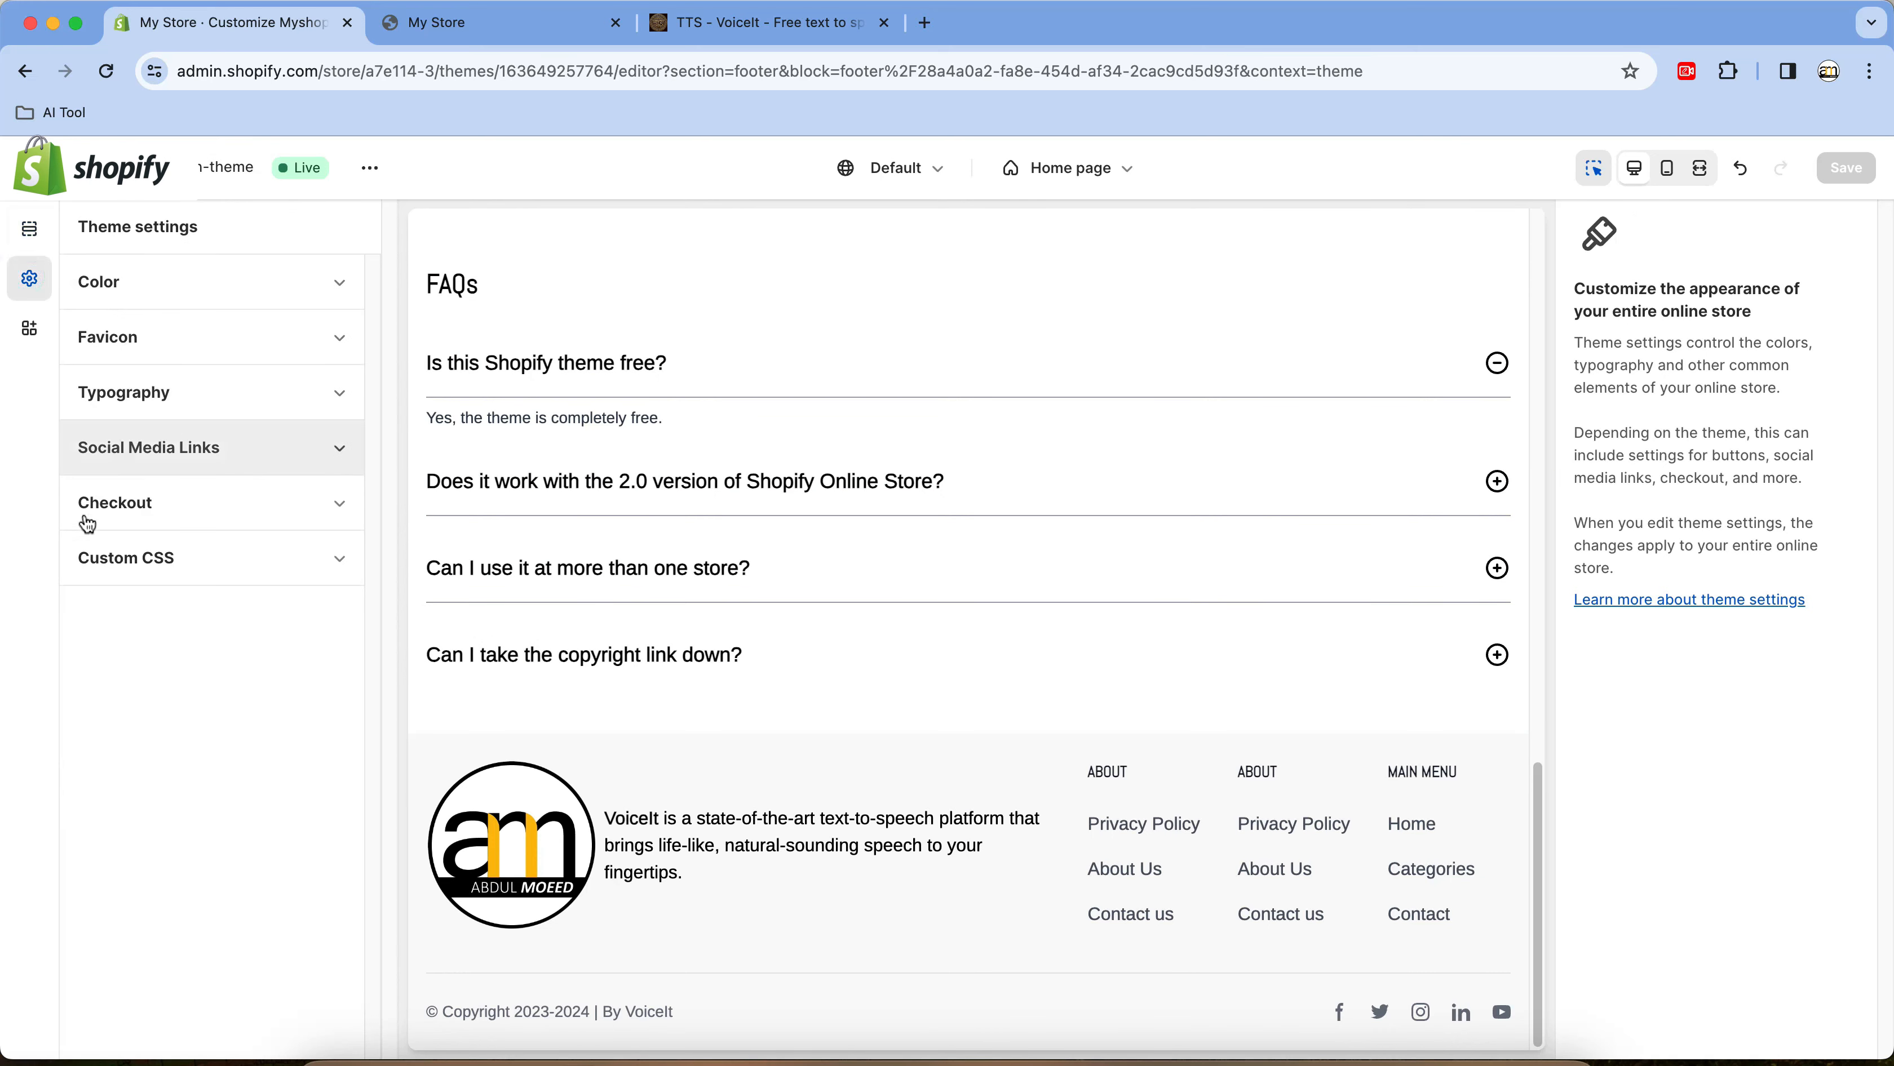
left_click(200, 453)
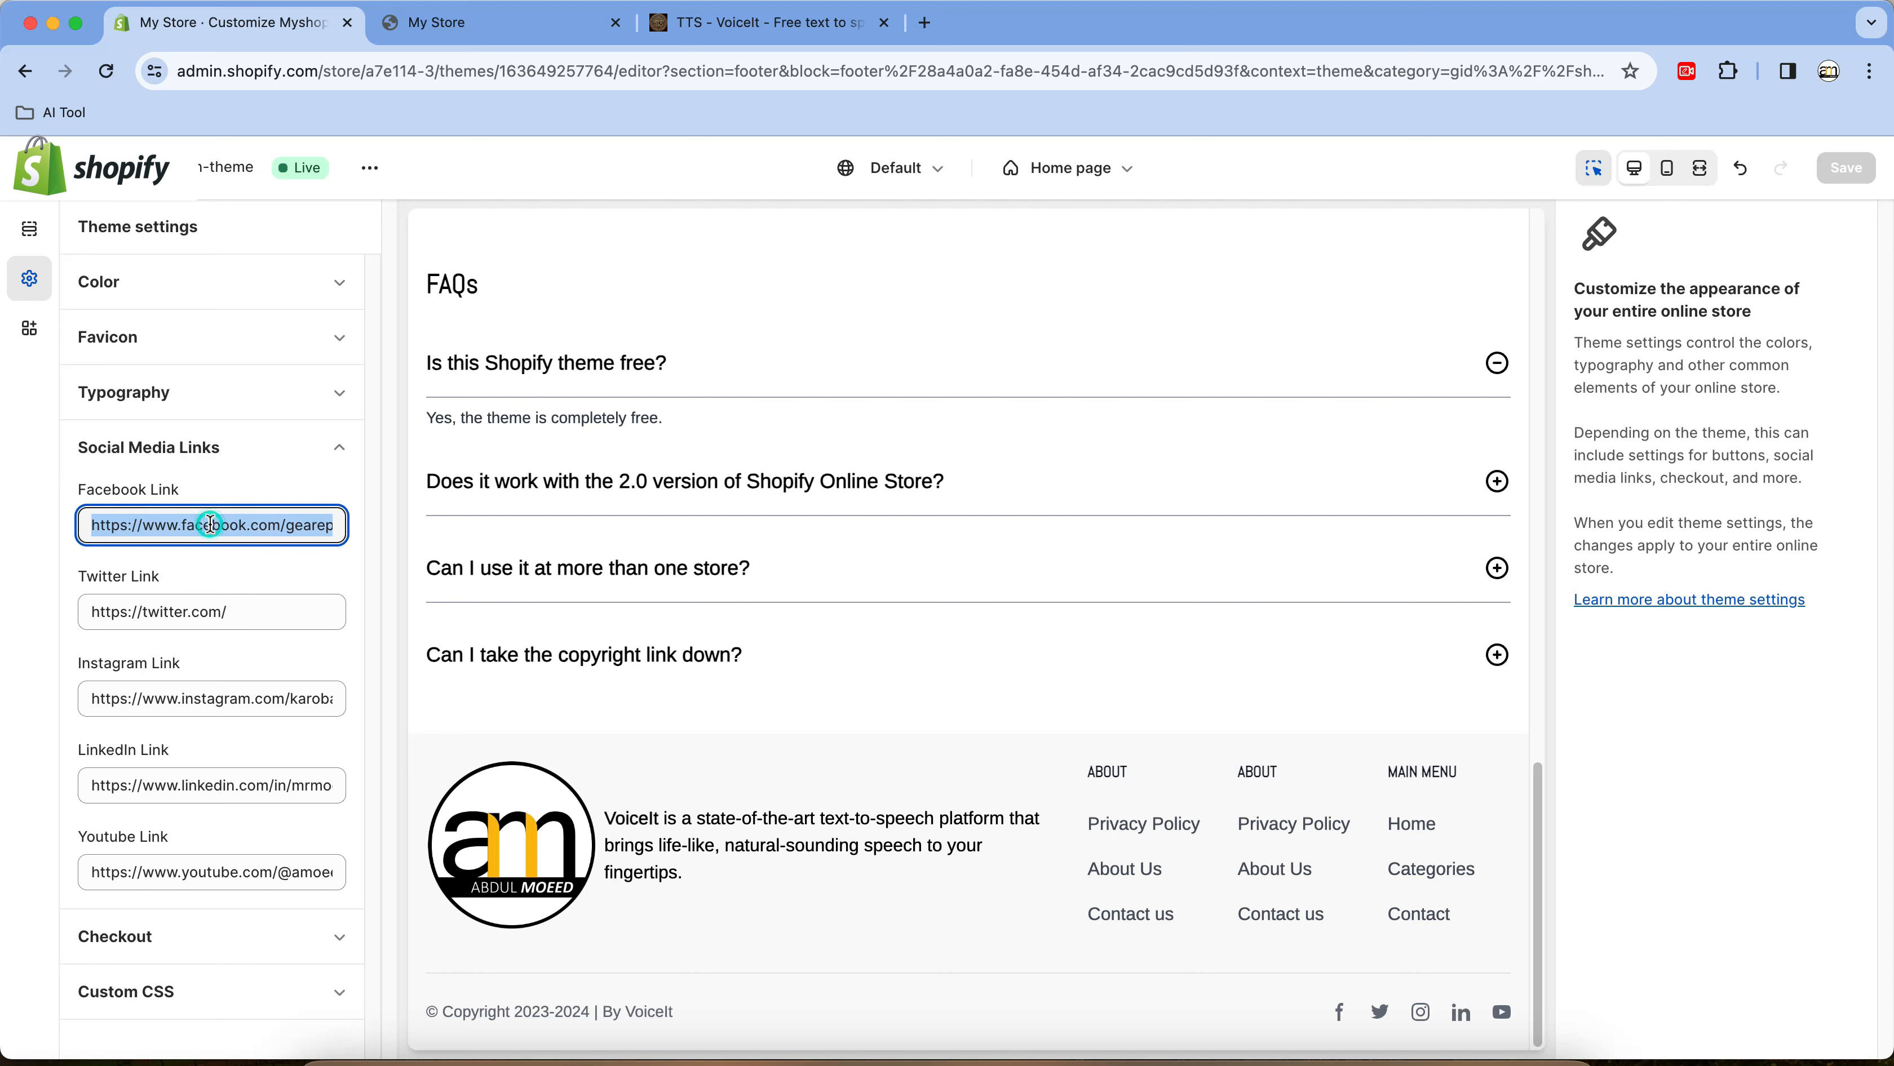
type("#")
left_click(190, 608)
key("super+a")
type("#")
Clear the Instagram, LinkedIn and Youtube links and save the theme
left_click(206, 704)
key("super+a")
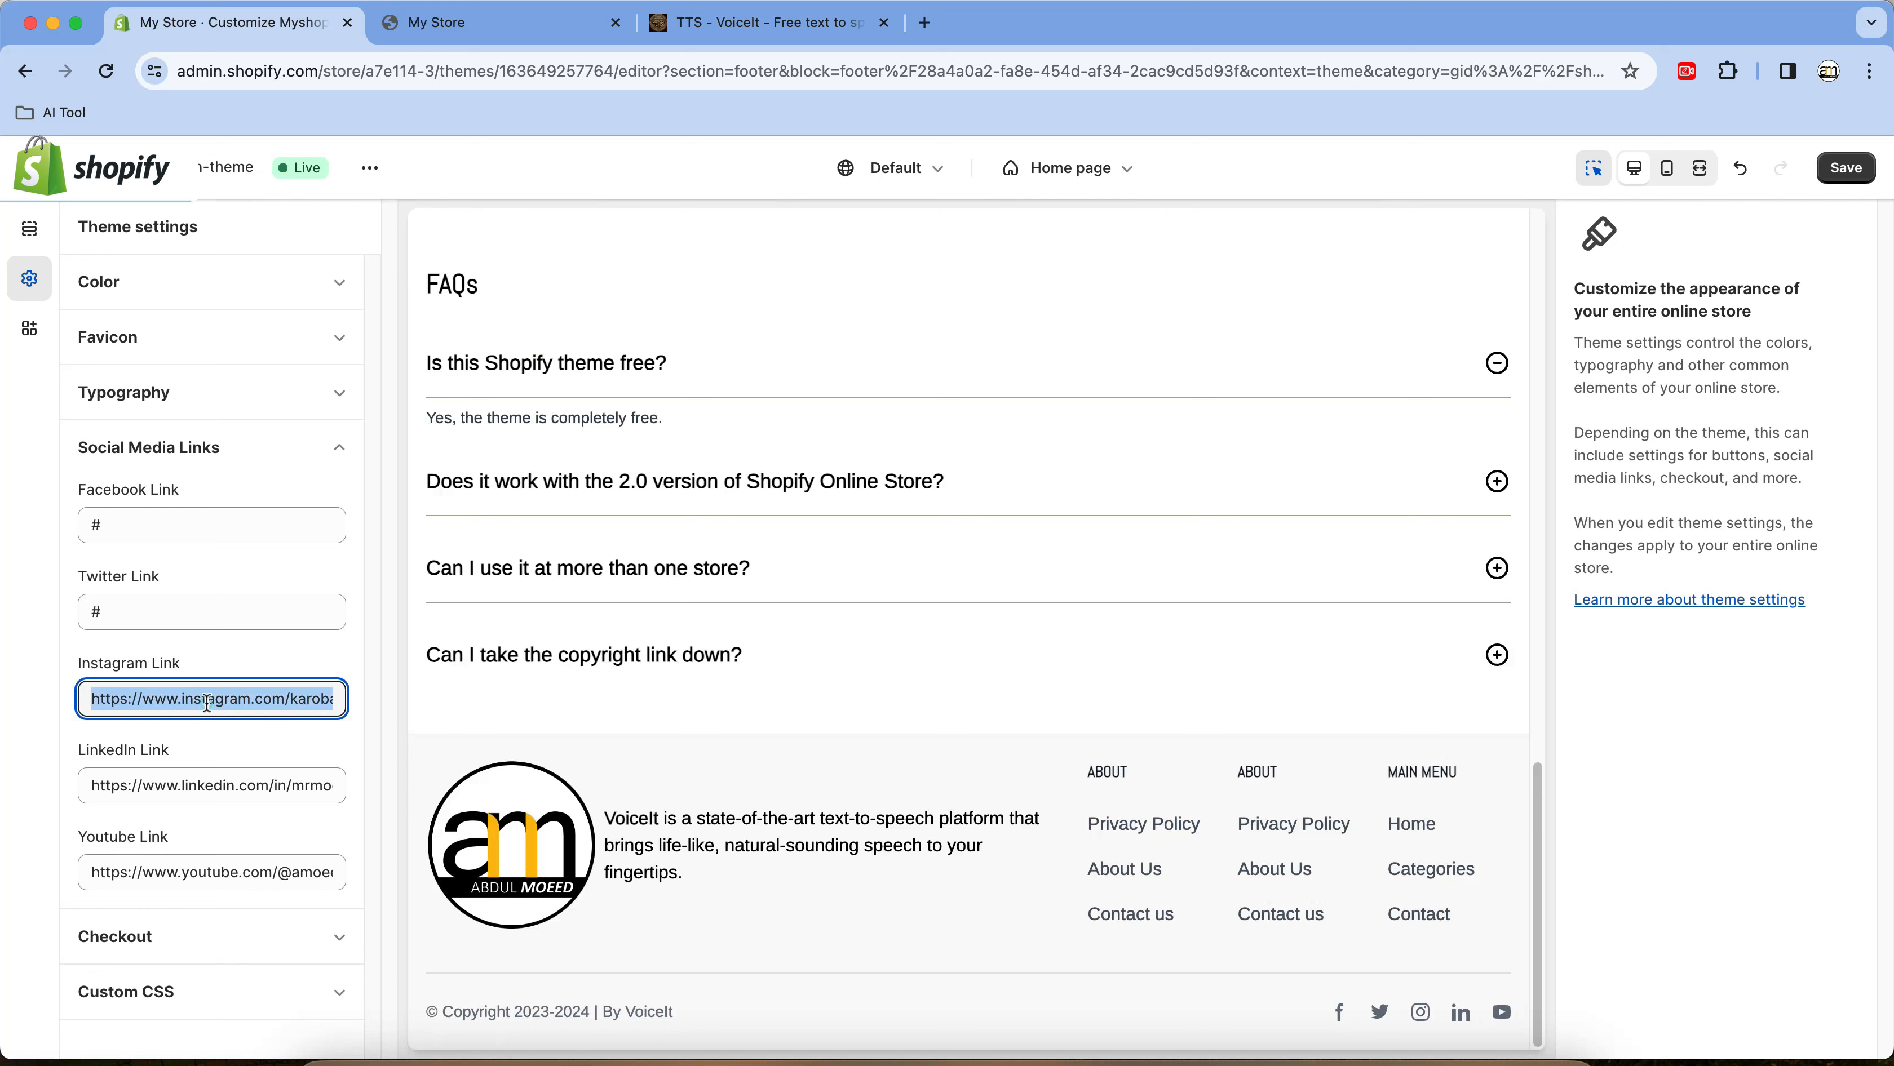
key("BackSpace")
left_click(142, 784)
key("super+a")
key("BackSpace")
left_click(175, 870)
key("super+a")
key("BackSpace")
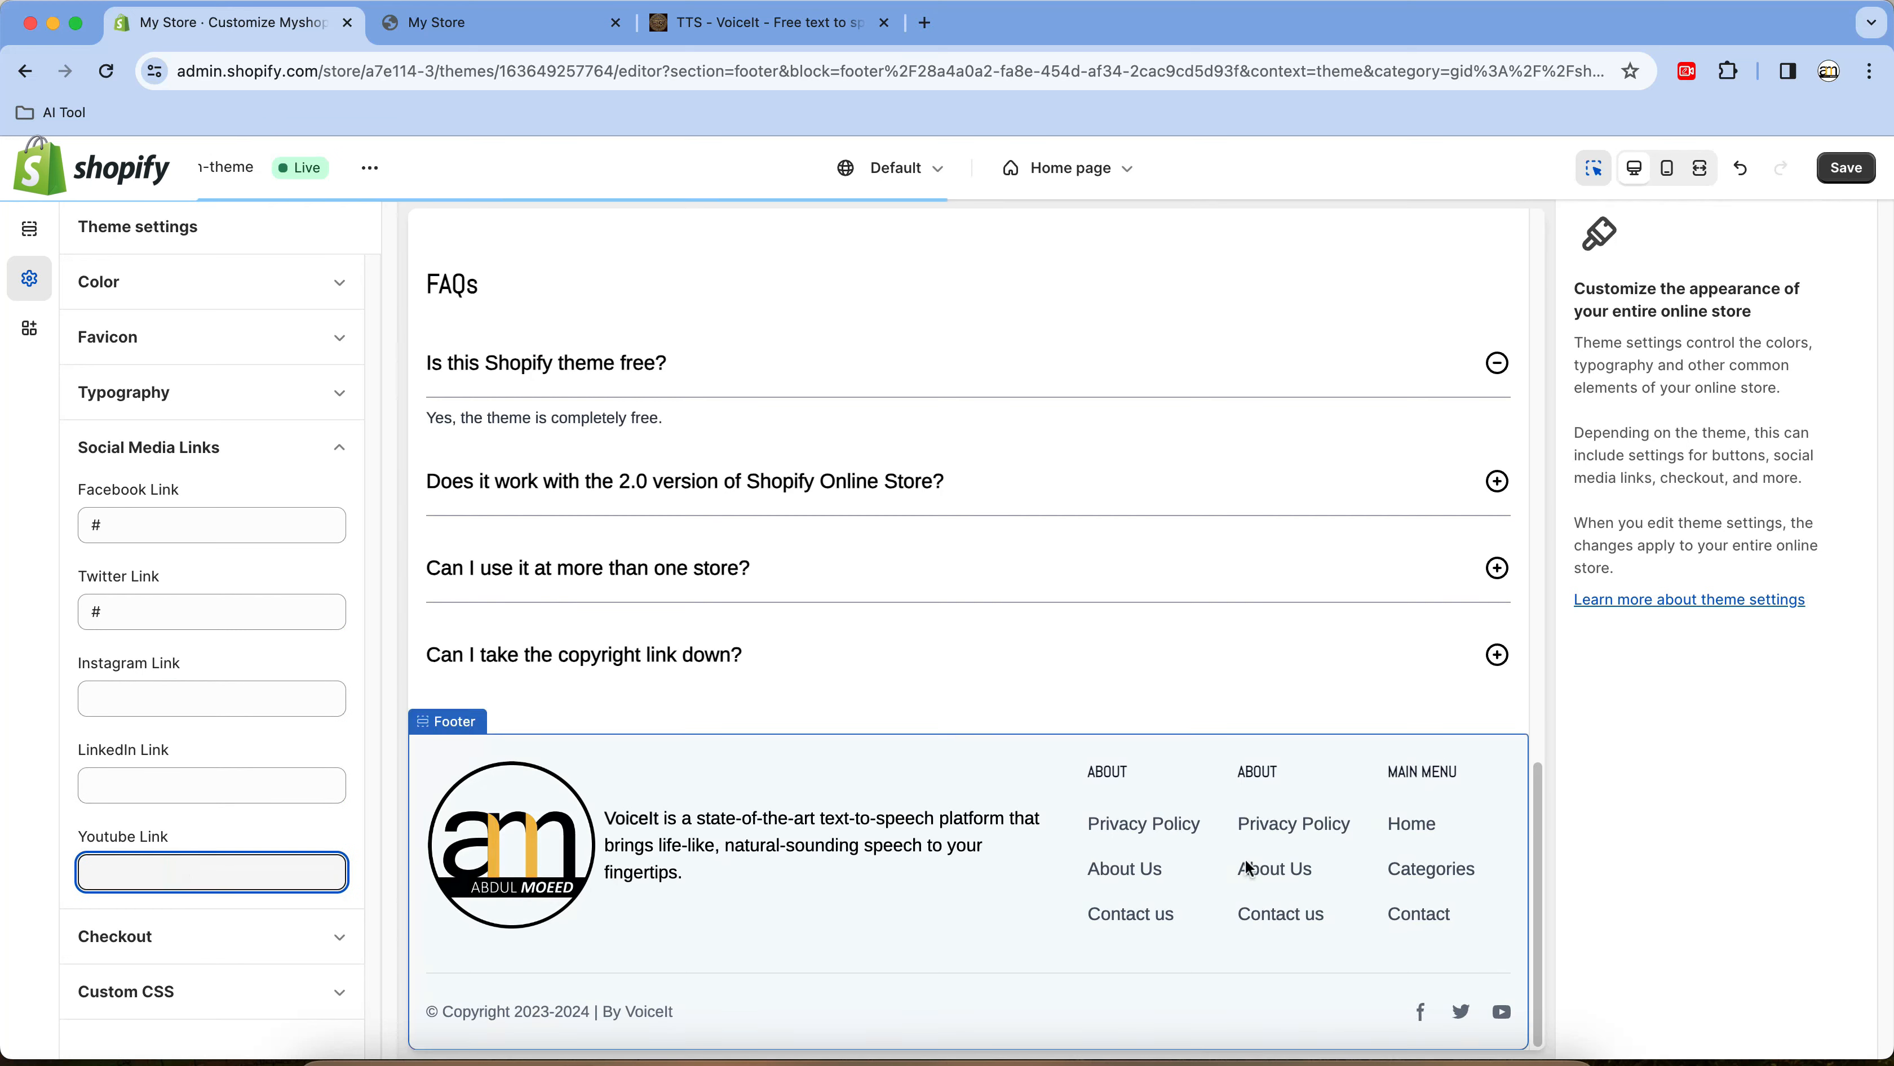
left_click(1845, 169)
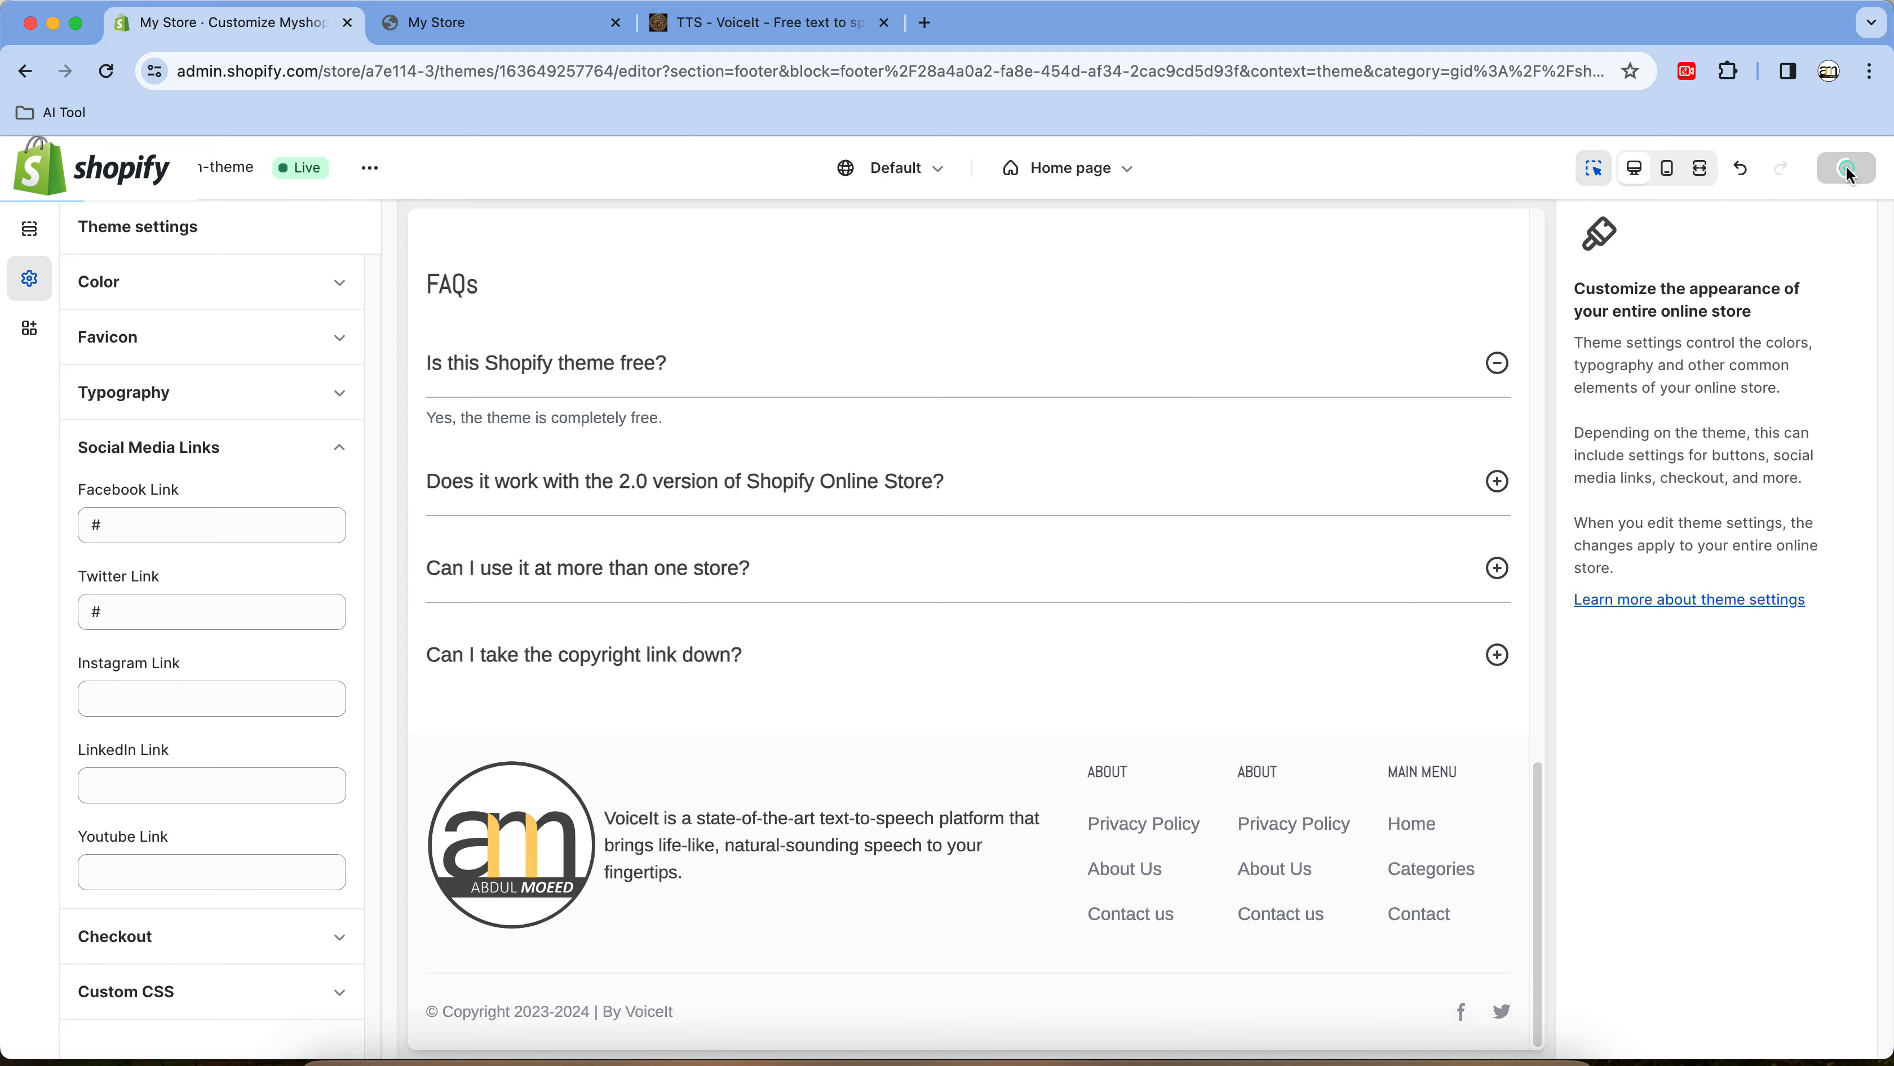
Check the storefront's header and the footer's menus and social icons
left_click(471, 27)
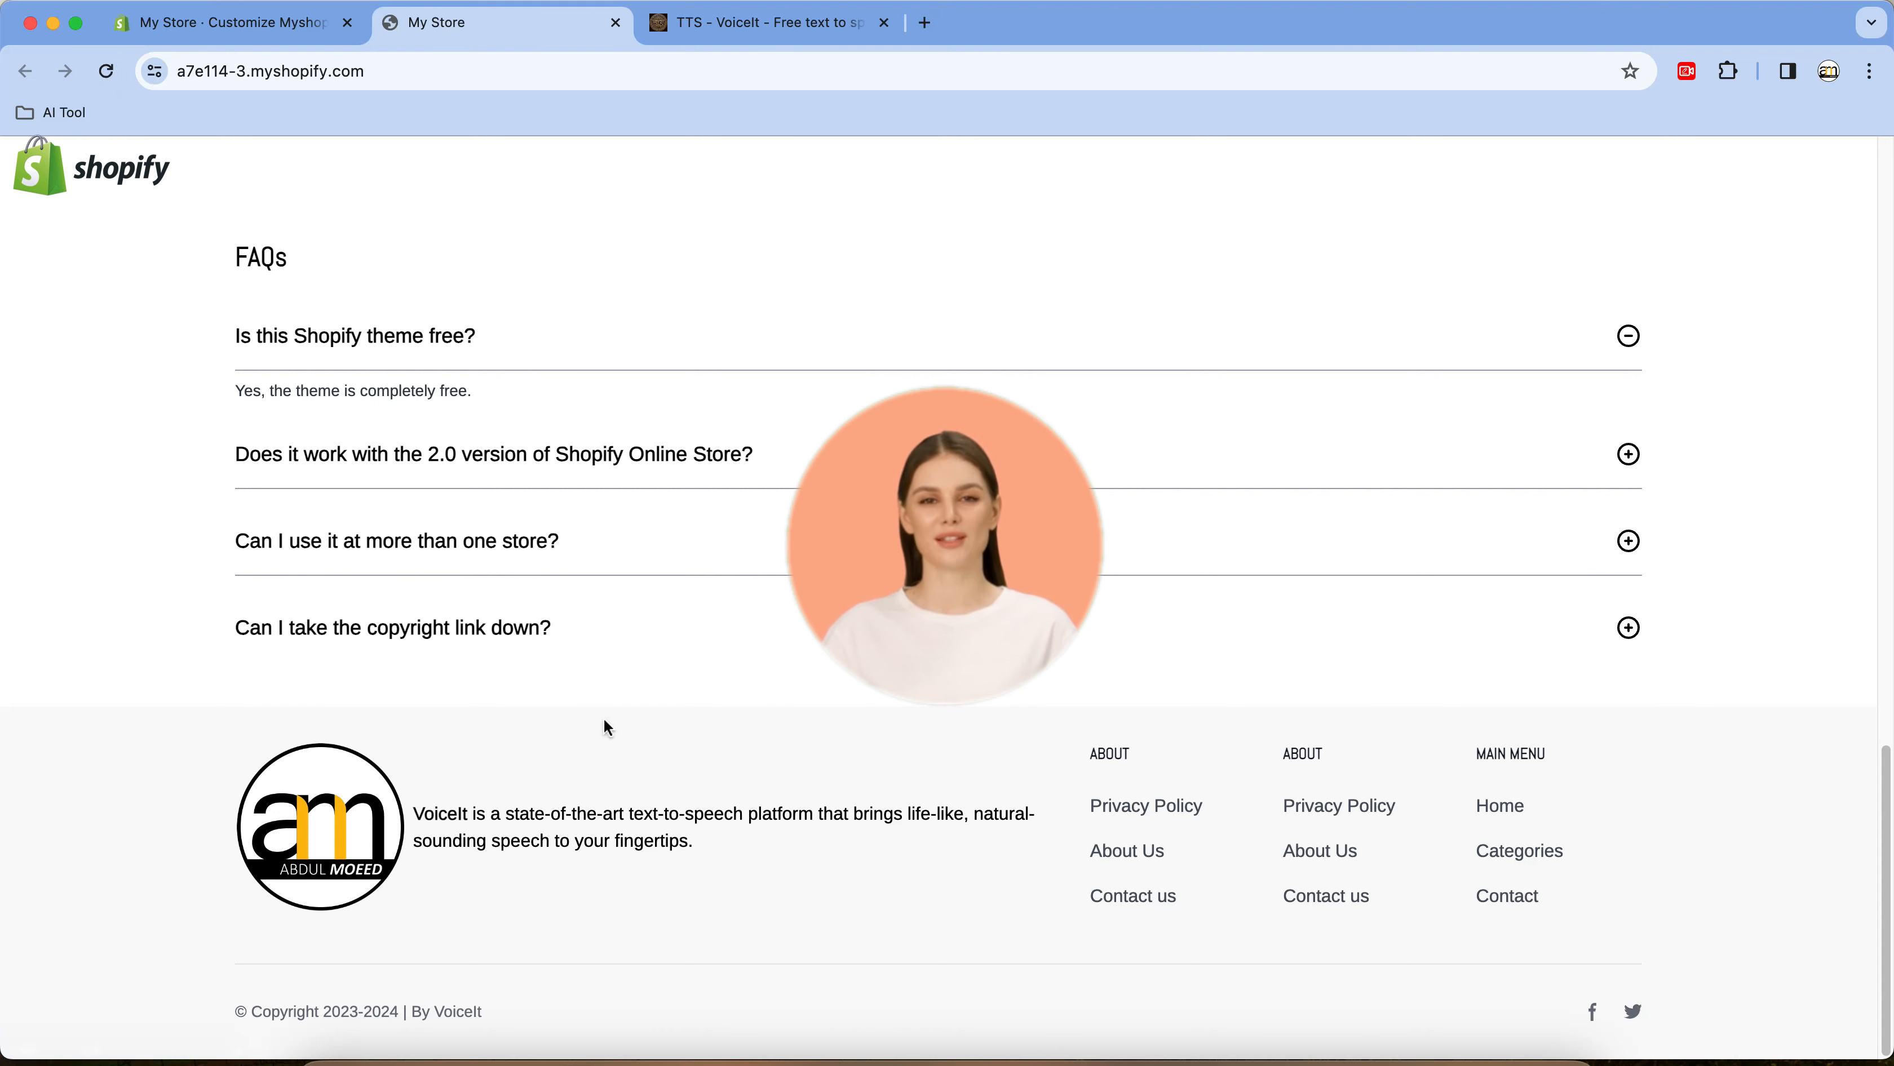
scroll(604, 719, "up", 20)
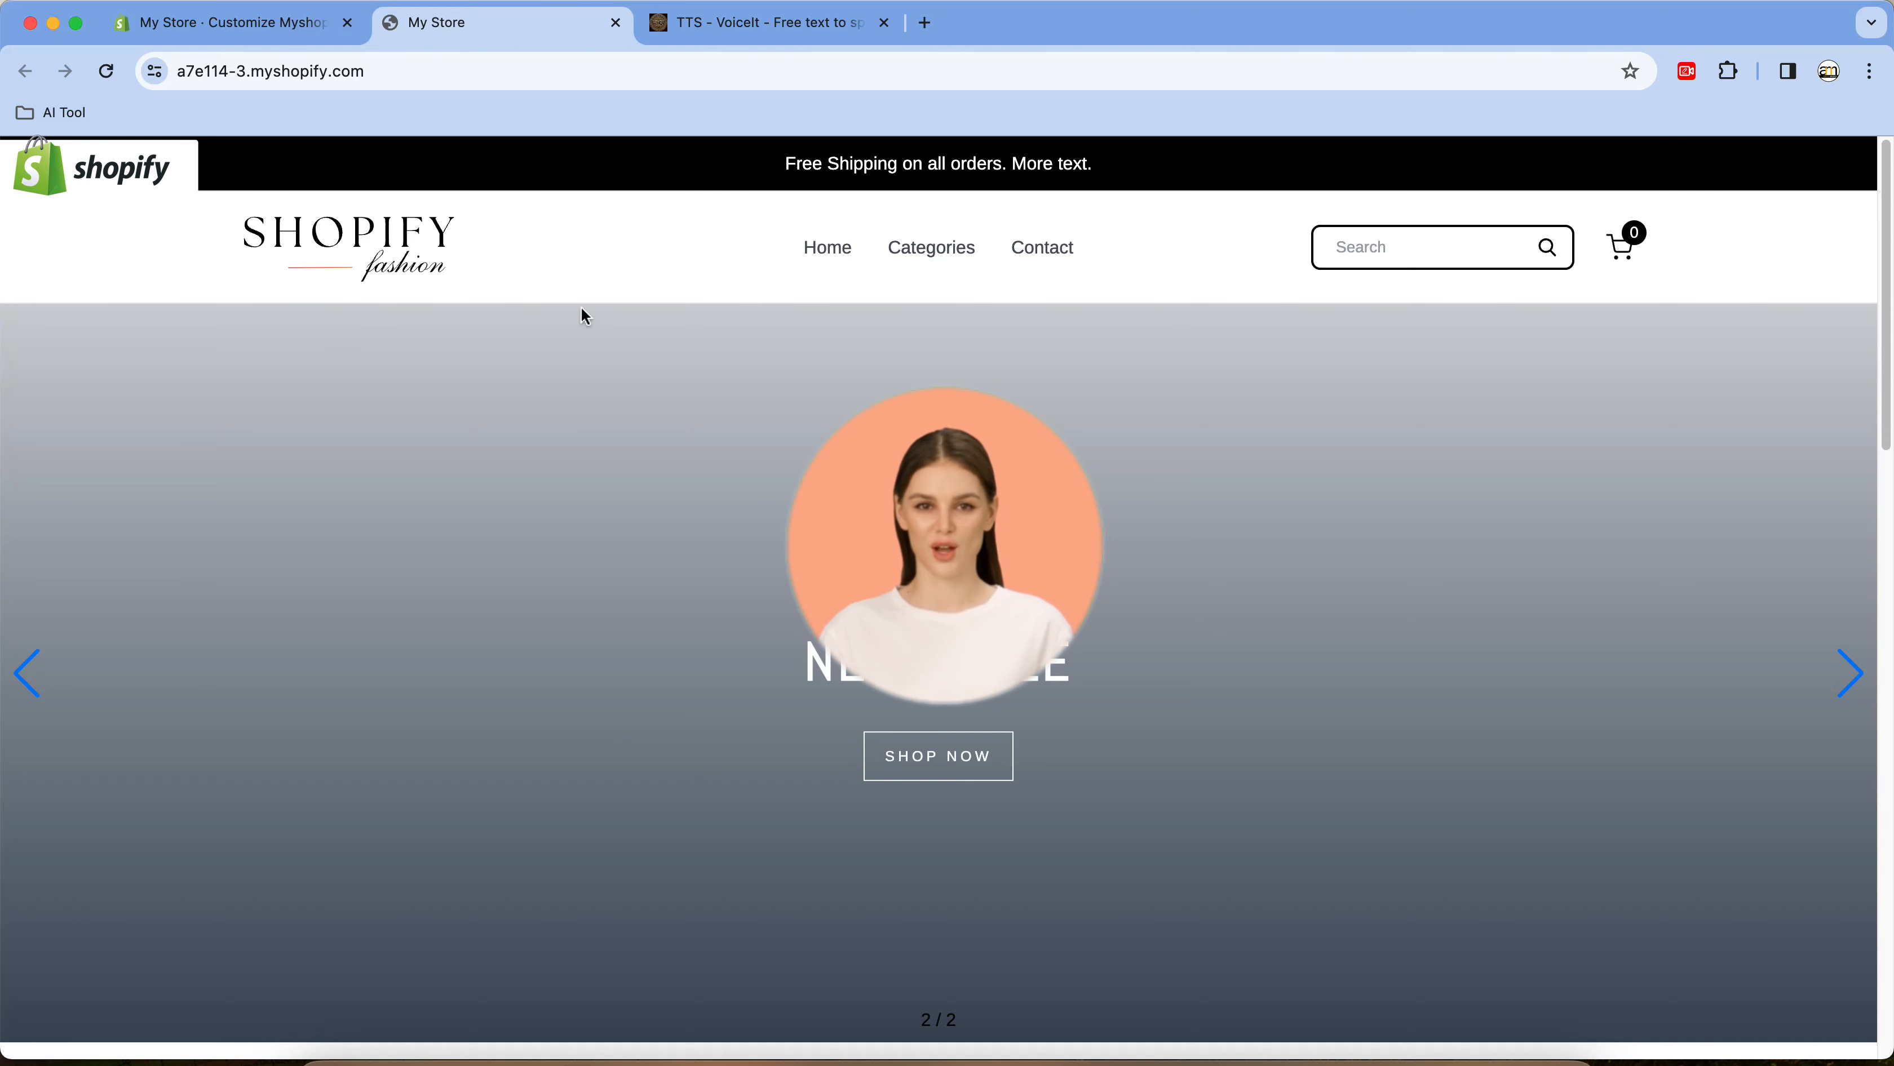
scroll(584, 317, "down", 20)
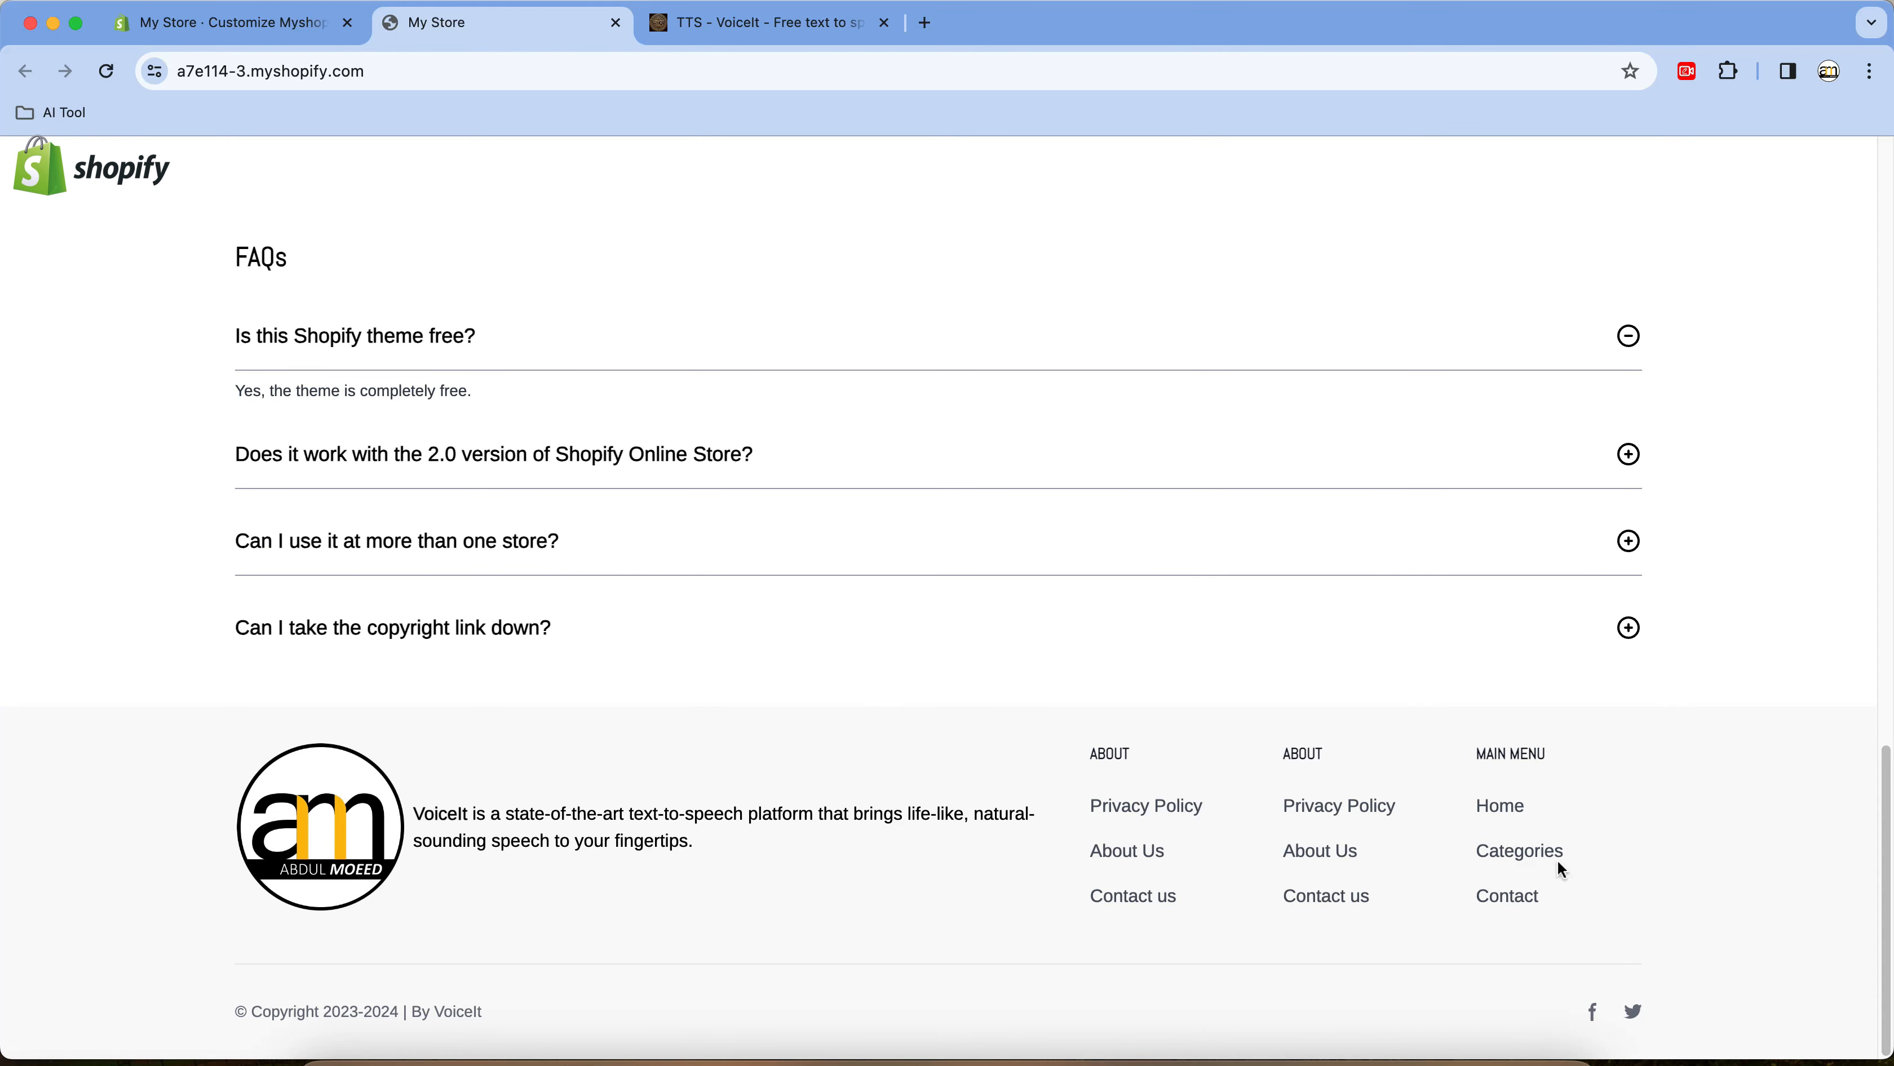